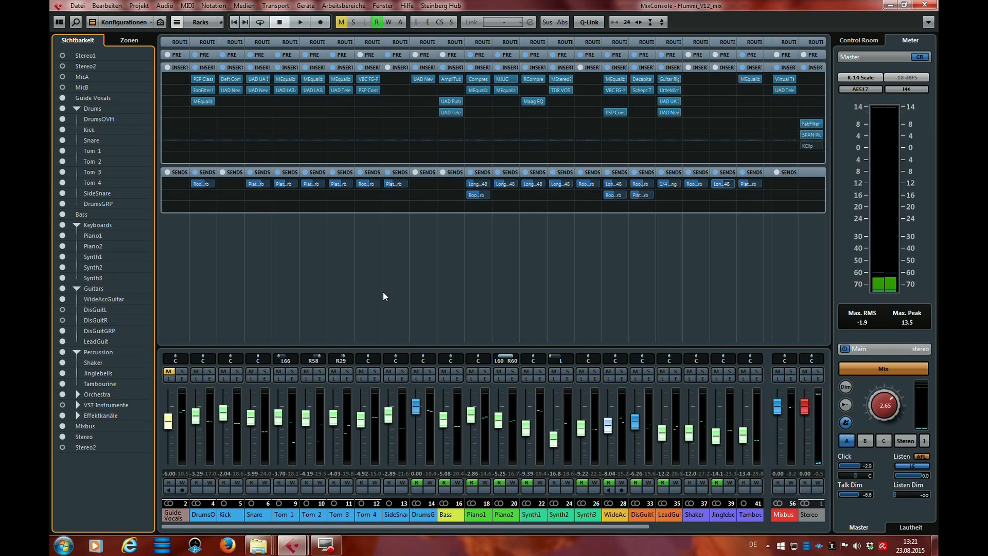
Step: Select the Arrange track in the project window and check the VST-Audiosystem and E-MU ASIO settings in the device configuration
left_click(423, 287)
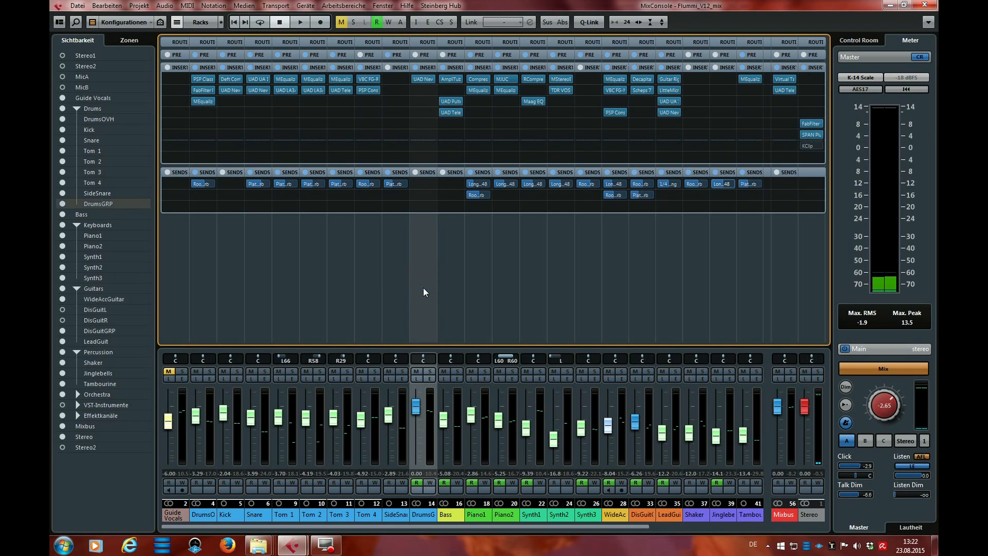
key("F3")
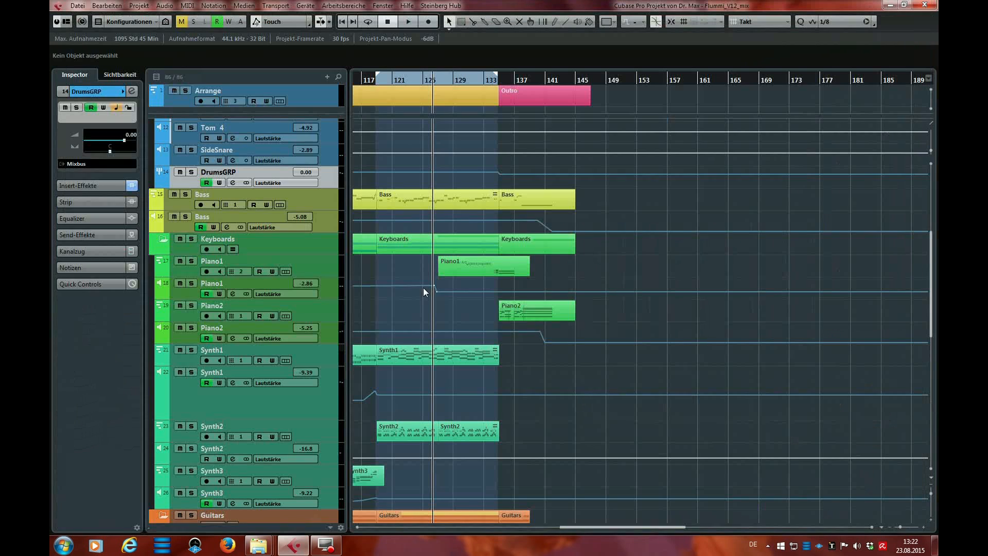
left_click(329, 97)
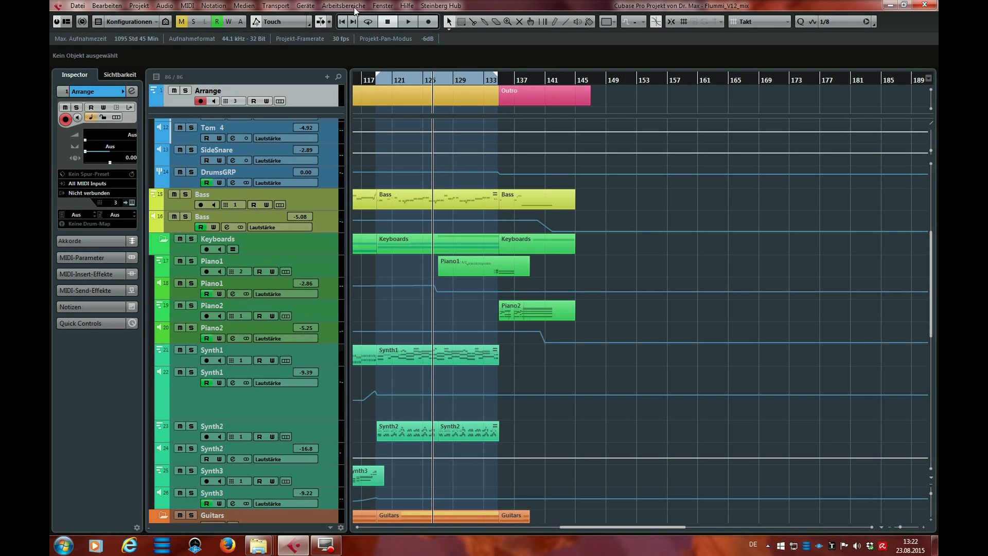
left_click(310, 8)
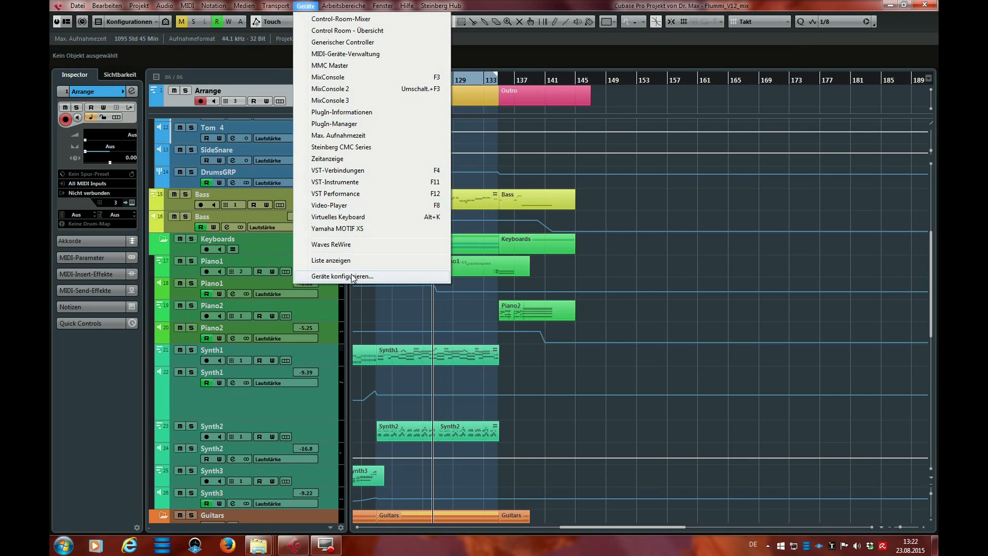
left_click(342, 276)
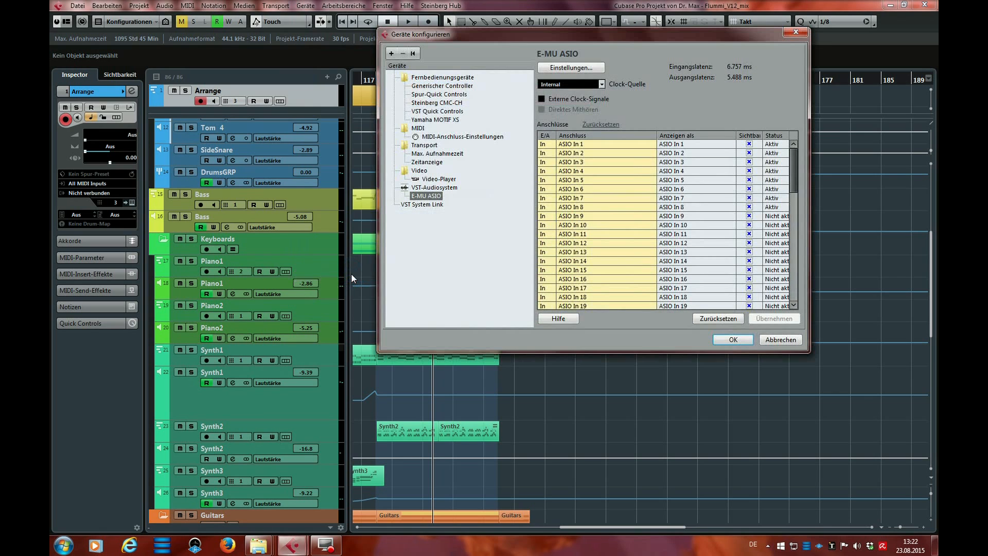
left_click(441, 188)
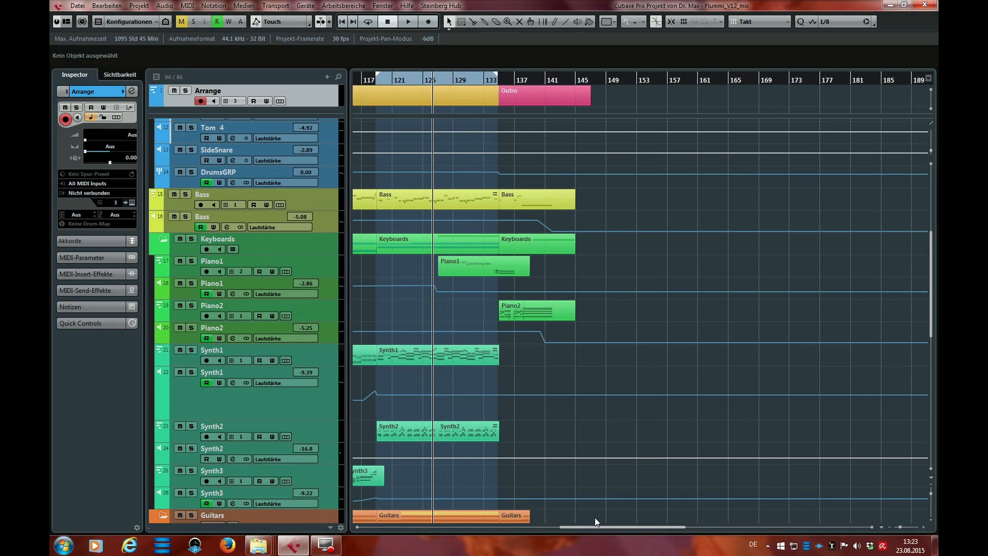
Step: Show the VST Performance meter clear of the tracks and play the project from the left locator to observe the load
key("KP_1")
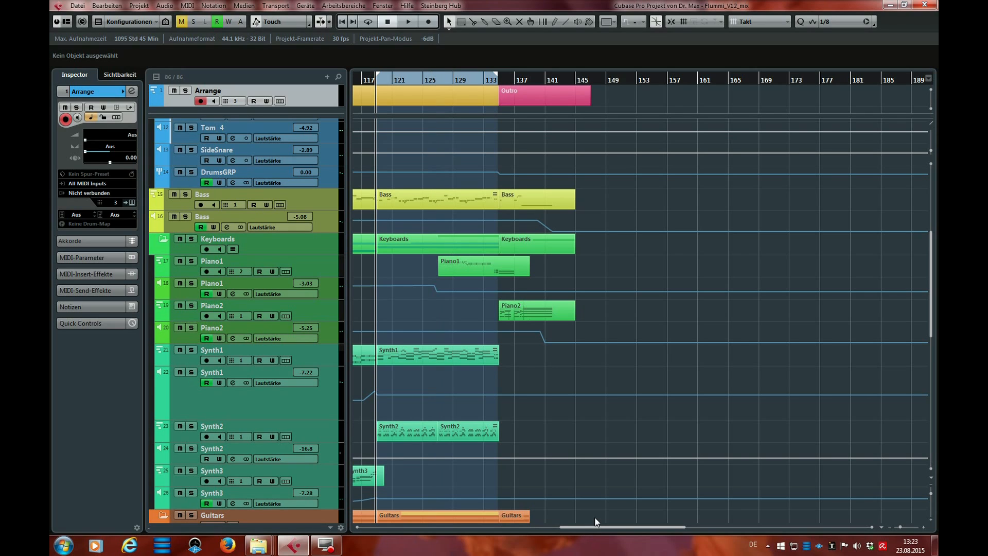
key("F12")
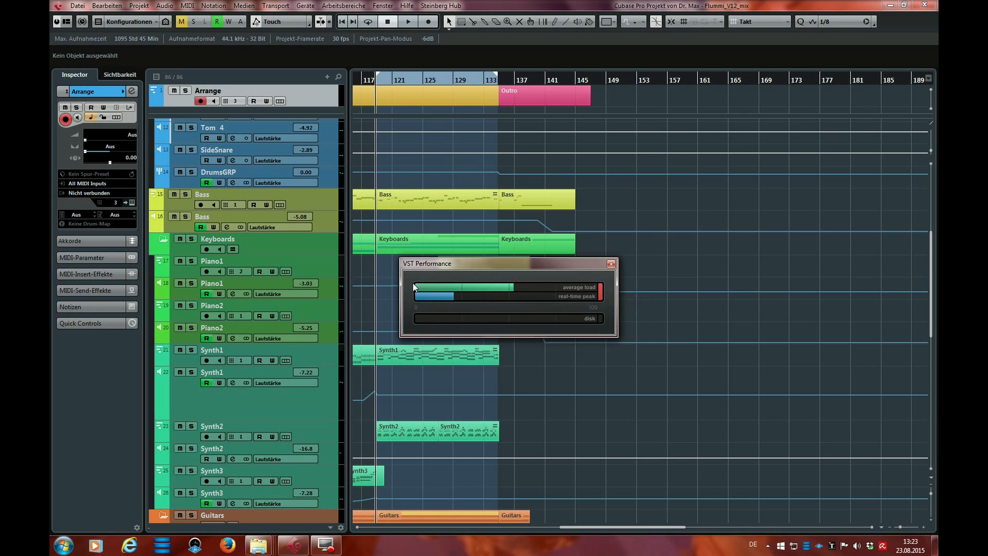
left_click_drag(523, 265, 708, 165)
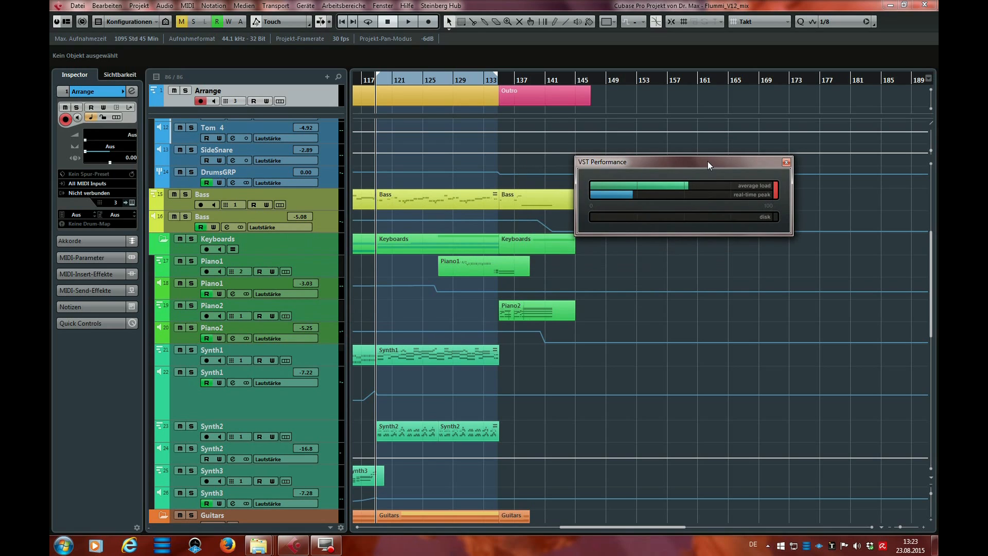
key("space")
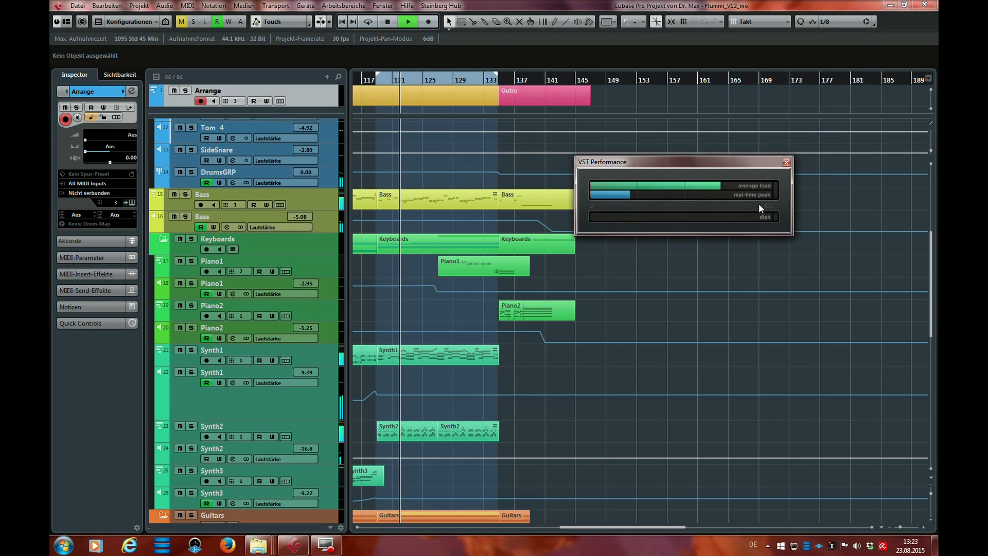
Step: Lower the Control Room monitoring level to -19.1 in the MixConsole and return to the project window
key("F3")
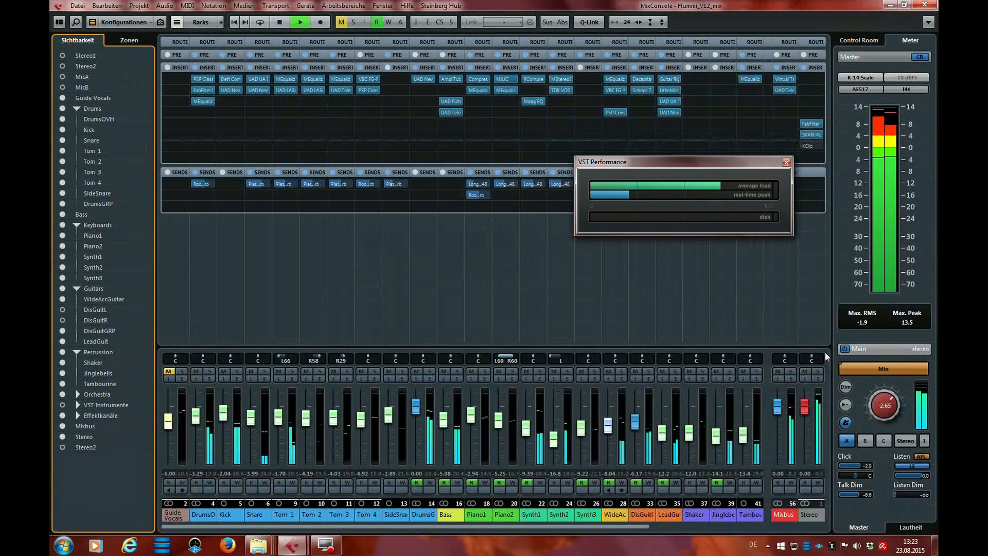
left_click_drag(887, 400, 878, 435)
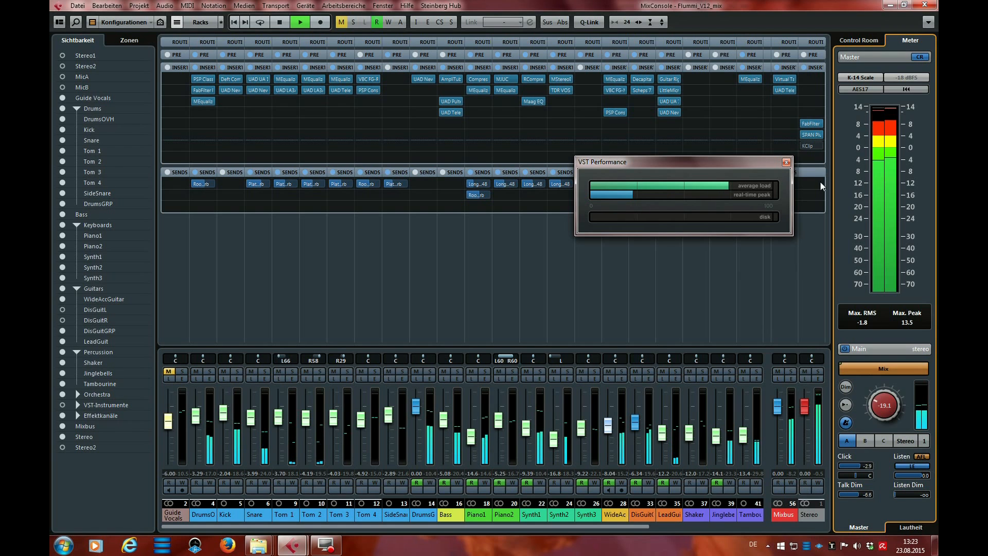
key("F3")
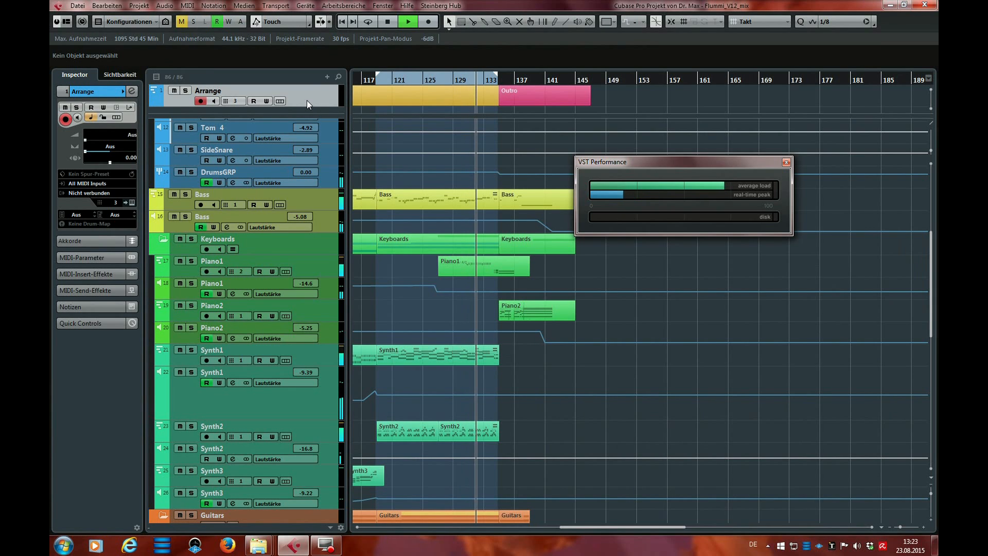
Step: Select the Bass, Drums and Arrange tracks in turn while the project plays and compare the VST performance load
left_click(318, 202)
scroll(319, 203, "up", 5)
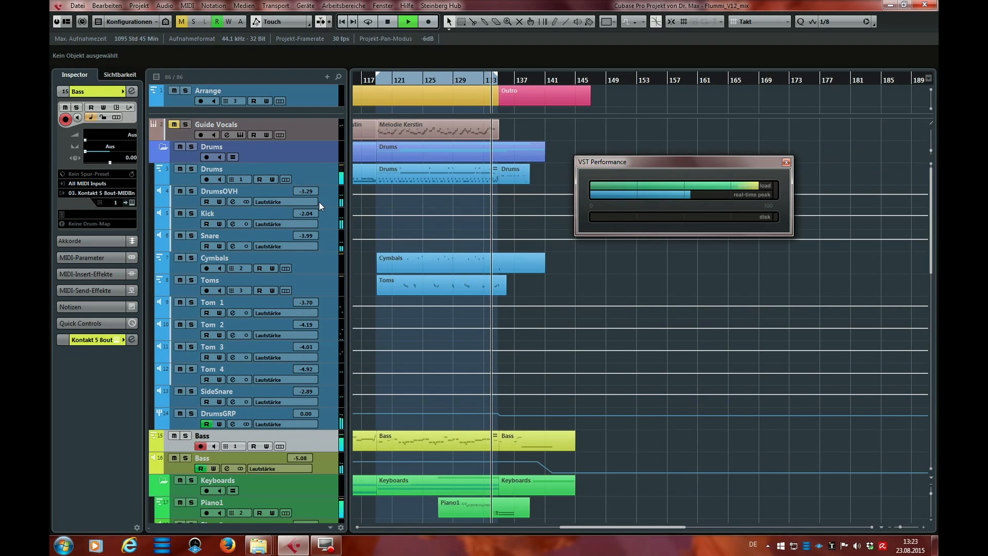
left_click(311, 173)
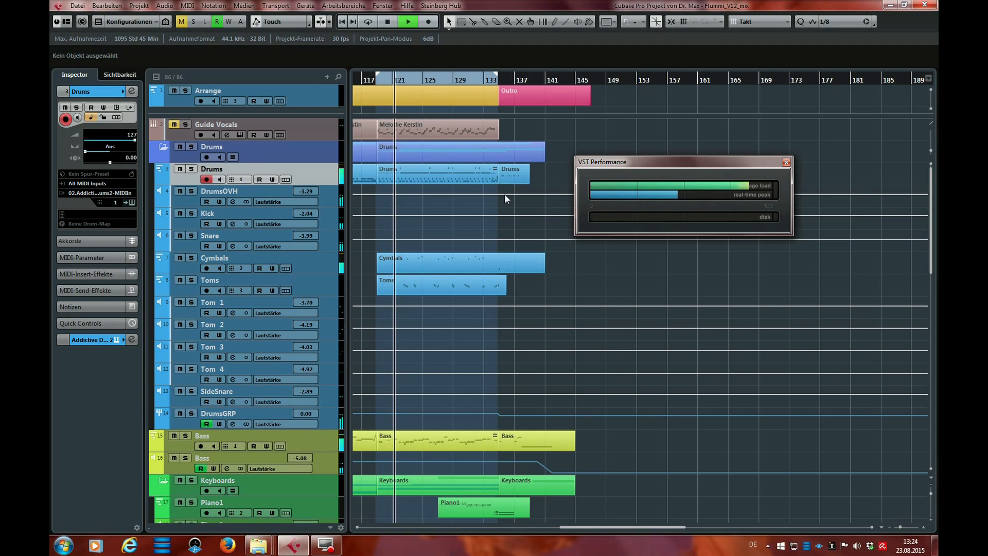
left_click(310, 94)
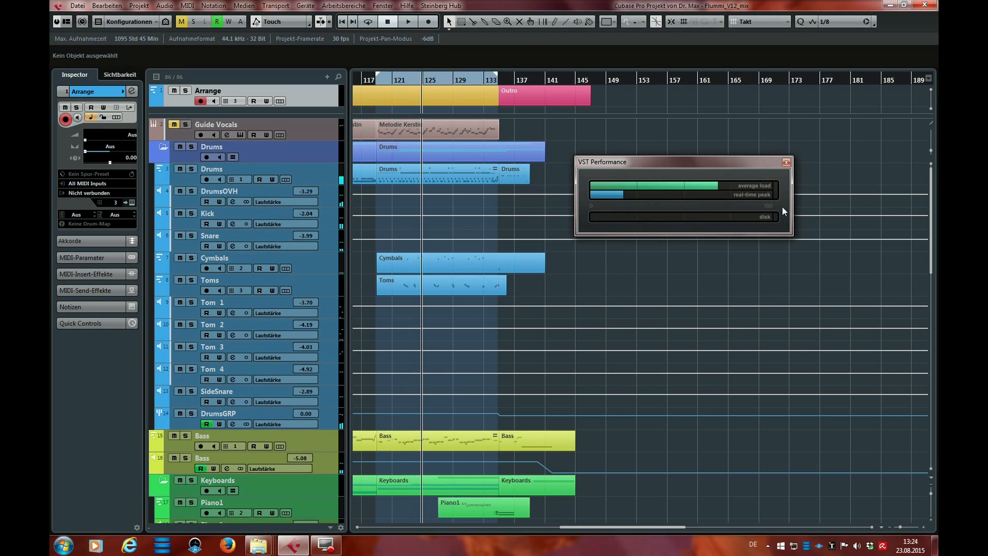
Step: Alternate the selection between the Drums and Arrange tracks with playback stopped, compare the load, and close the VST Performance meter
left_click(320, 177)
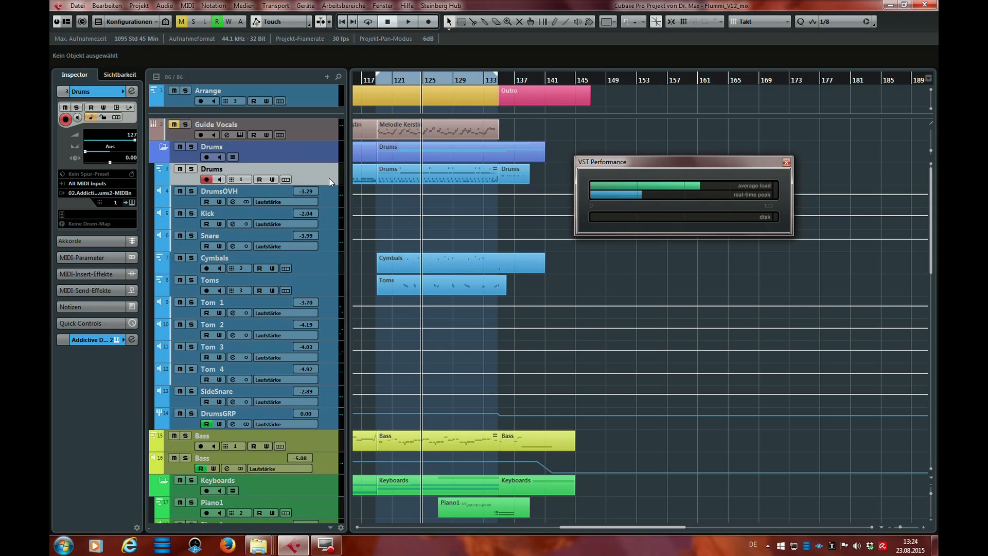
left_click(319, 95)
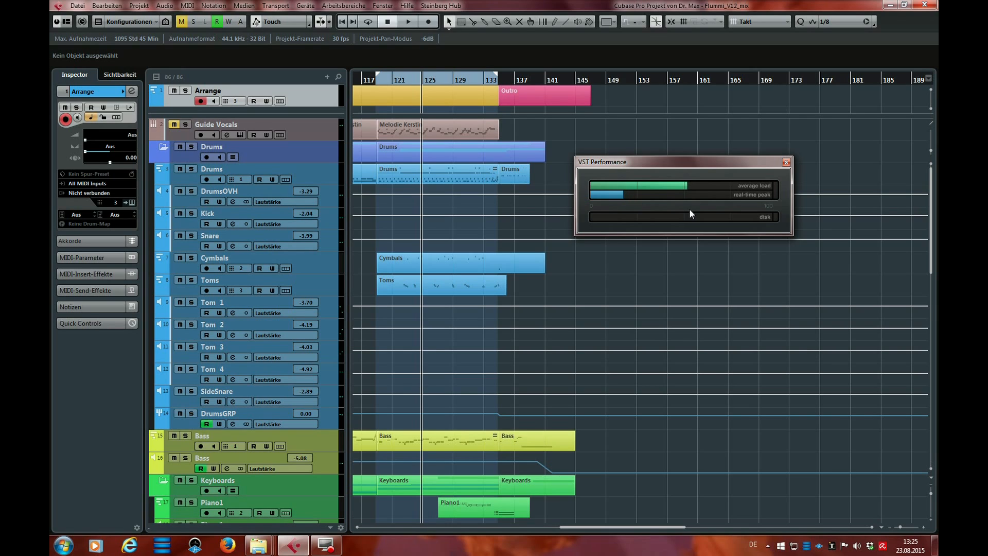
left_click(322, 178)
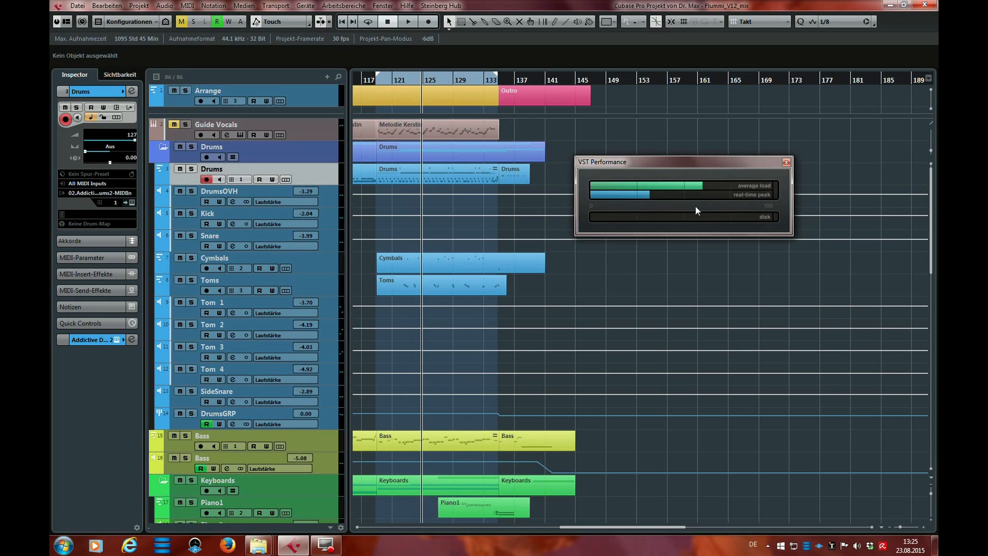
left_click(313, 96)
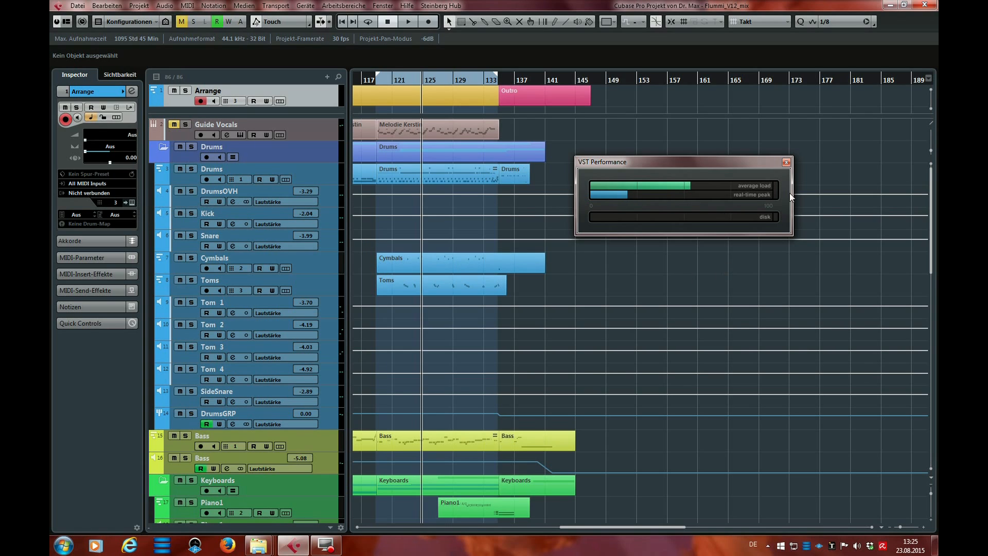
left_click(786, 163)
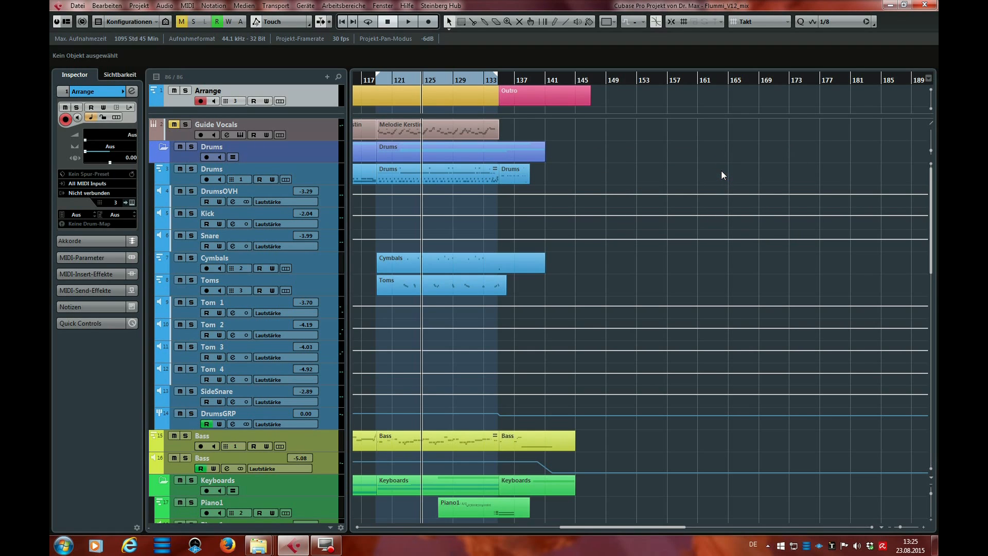
Step: Look over the DrumsGRP, Piano1, Bass and Piano2 channels in the MixConsole and view the Kick channel's UAD Neve 1081 insert
key("F3")
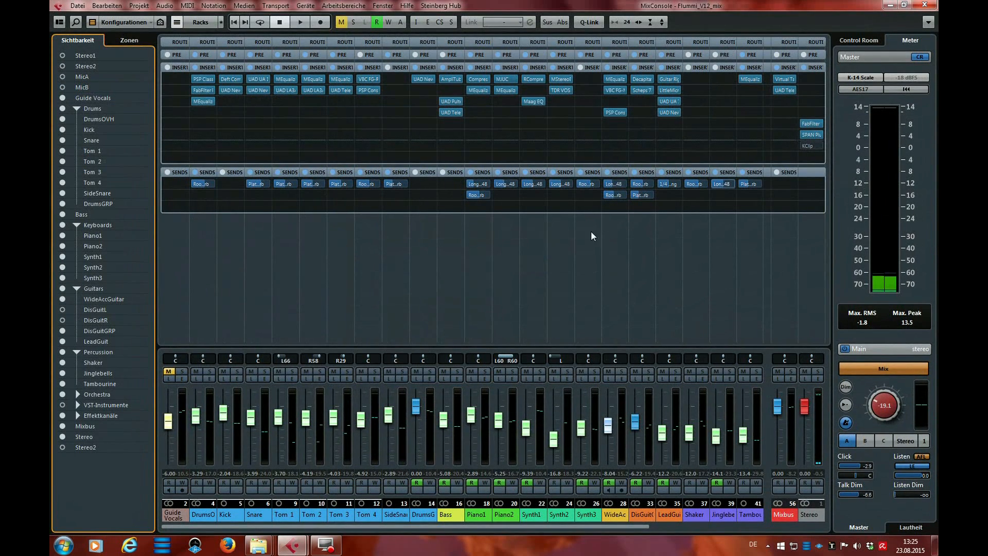
left_click(560, 264)
left_click(421, 276)
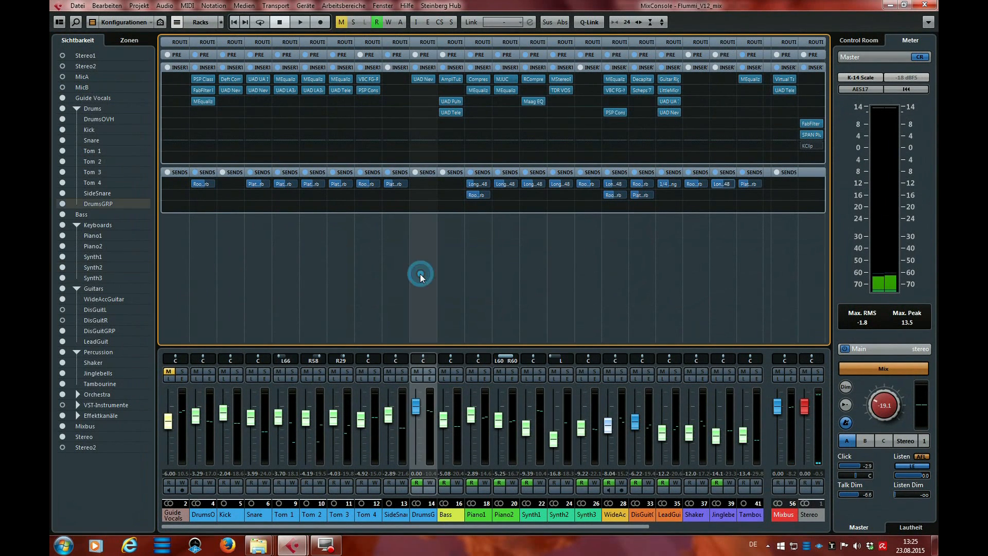
left_click(484, 274)
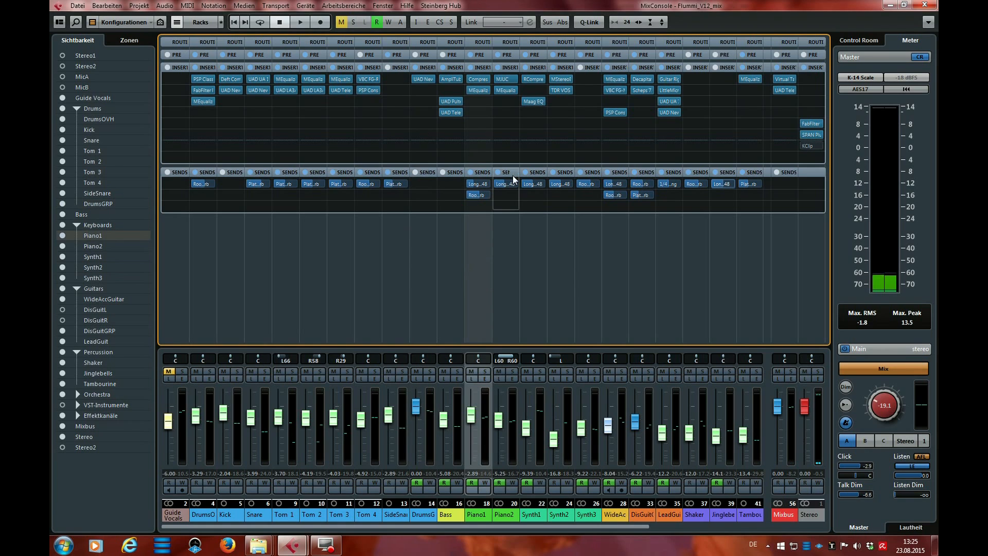
left_click_drag(232, 91, 233, 89)
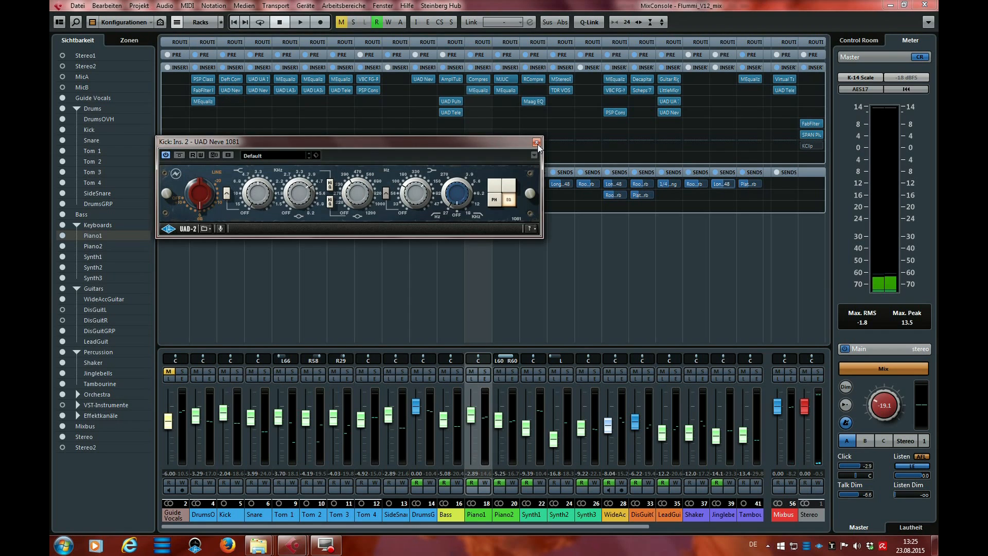
left_click(532, 141)
left_click(449, 268)
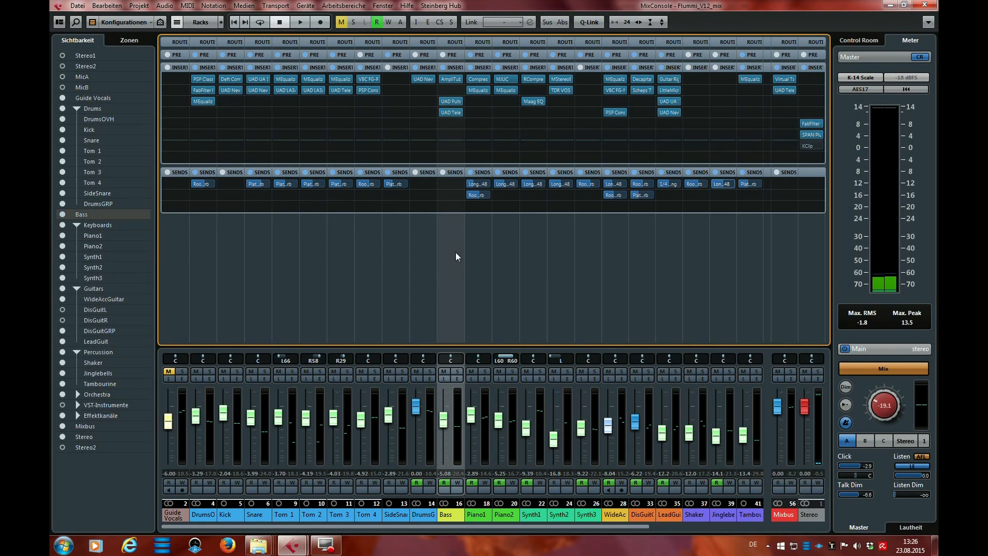
left_click(514, 265)
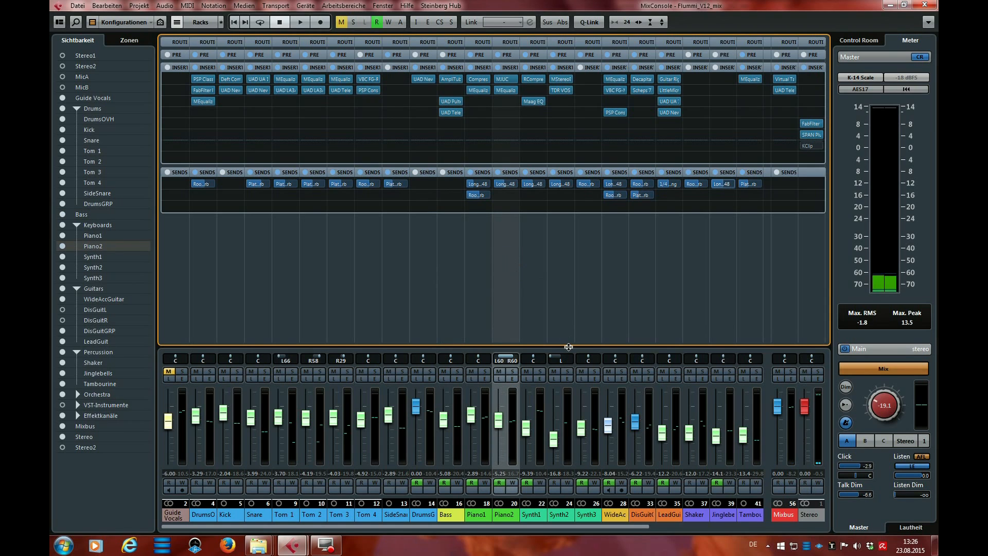
Step: Enlarge the MixConsole's fader section by shrinking the rack area, and switch briefly to the project window and back
left_click_drag(568, 346, 579, 296)
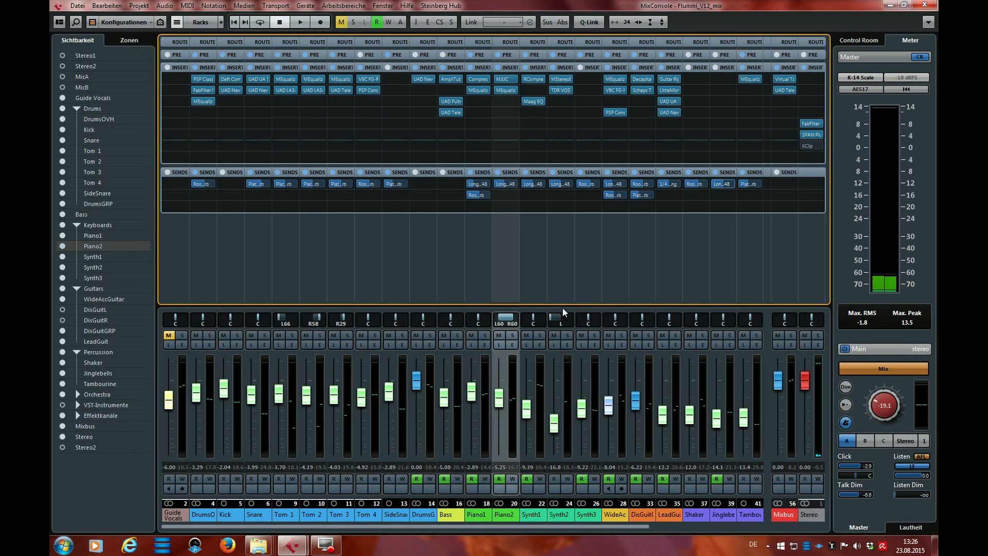
key("F3")
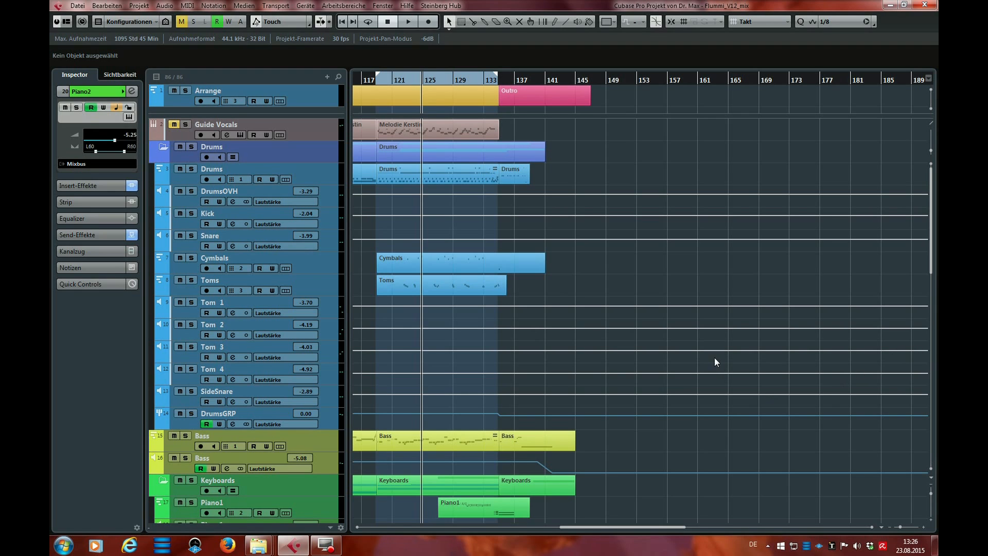
key("F3")
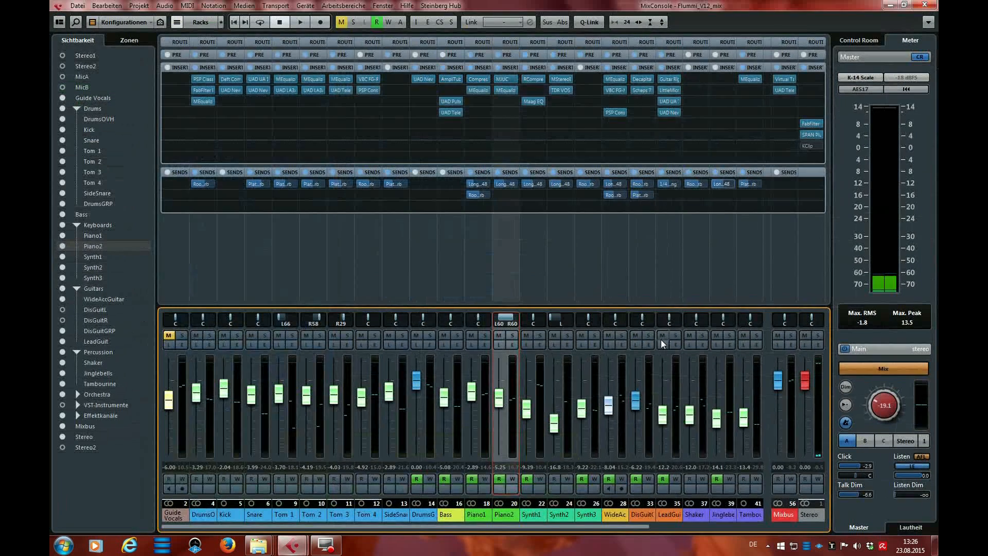
Step: Open the SPAN Plus insert on the Stereo output and examine its spectrum and correlation meter beside the master meter during playback
left_click(812, 135)
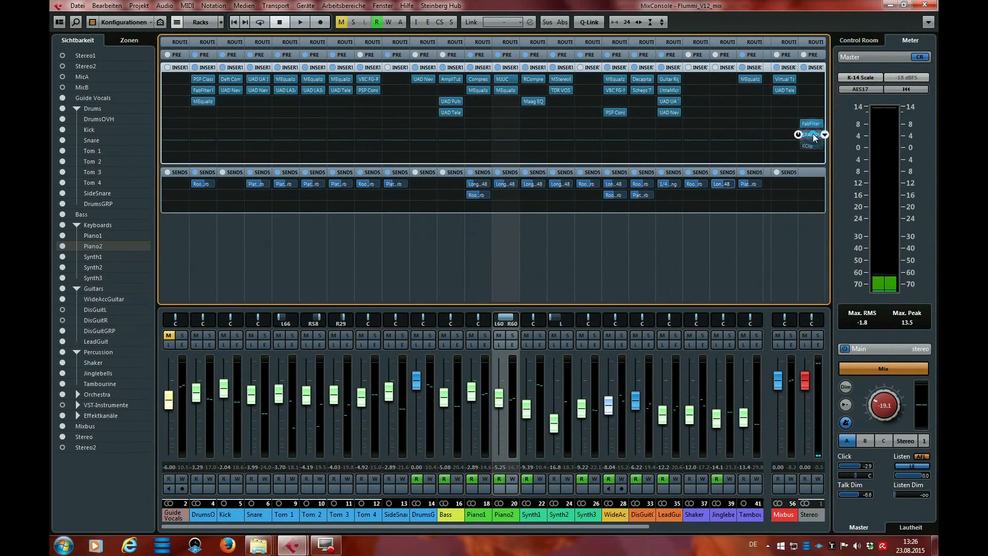
left_click_drag(499, 78, 732, 101)
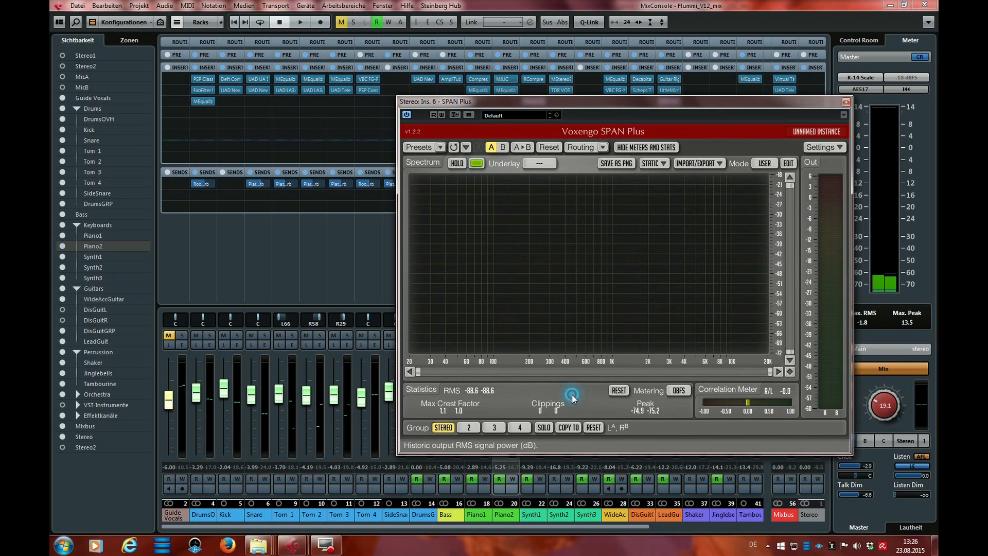
key("space")
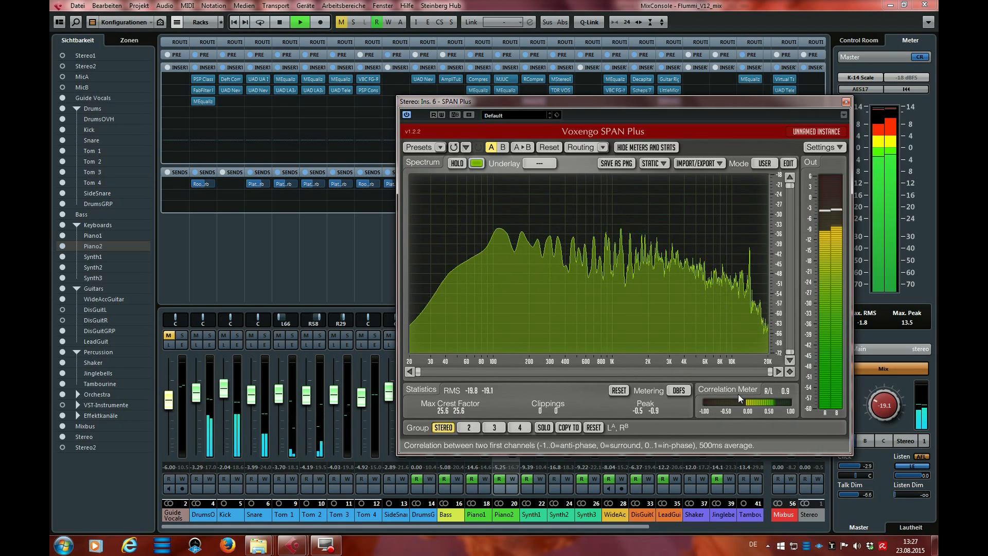
left_click_drag(782, 104, 720, 104)
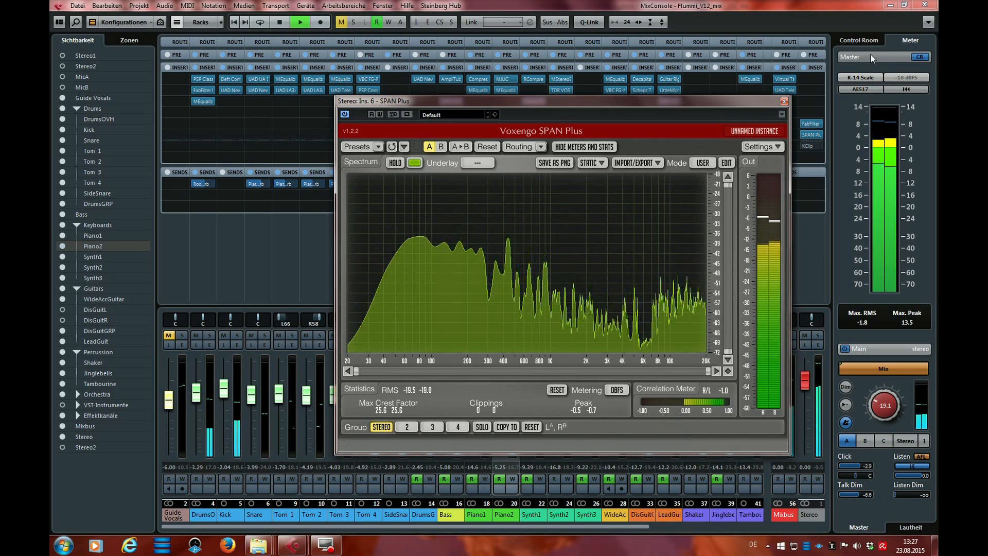
key("space")
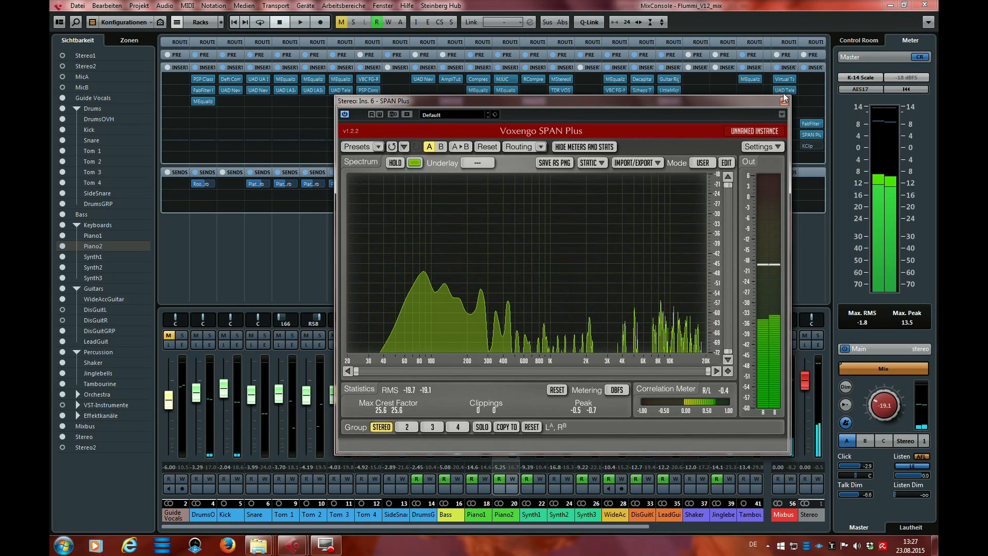
Step: Close the SPAN Plus window and return to the beginning of the arrangement in the project window
left_click(783, 102)
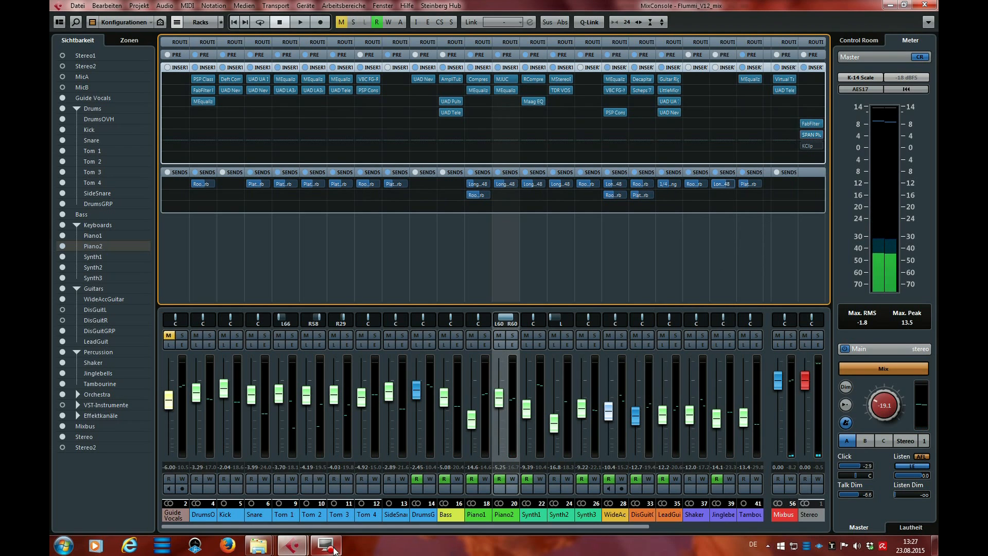
key("F3")
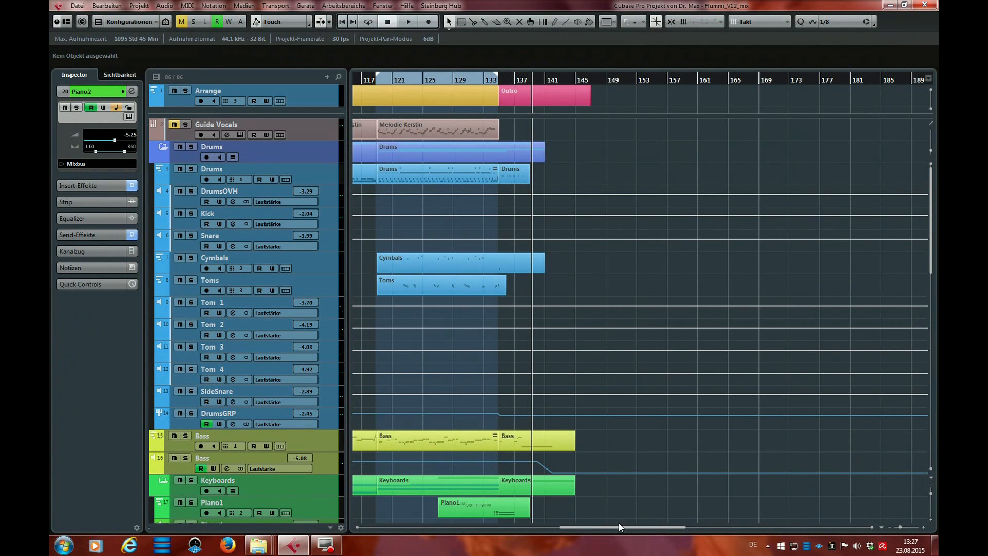
left_click_drag(619, 526, 429, 527)
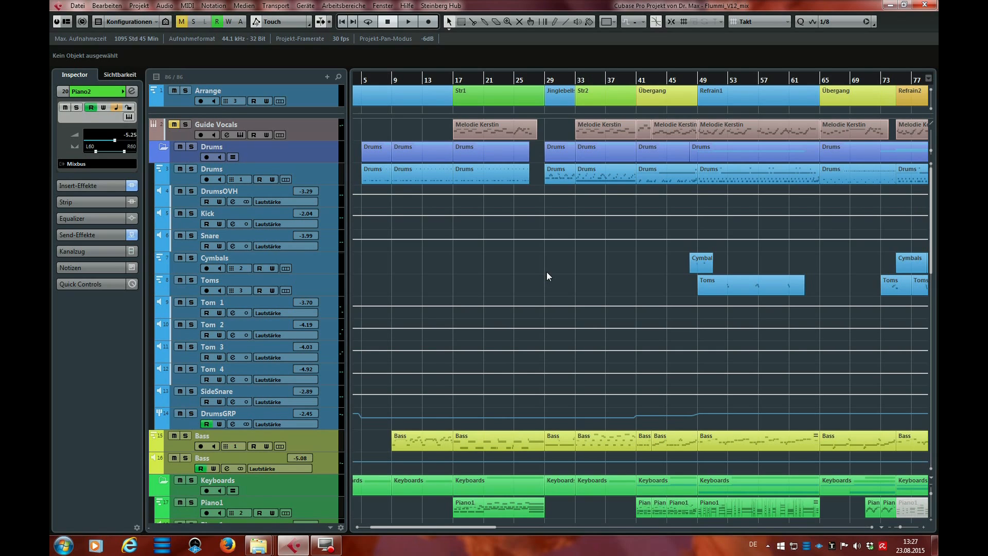
left_click_drag(464, 527, 455, 527)
Step: Go through the Intro, Str1, Jinglebells and Übergang parts on the Arrange track and select the Intro again
left_click(322, 98)
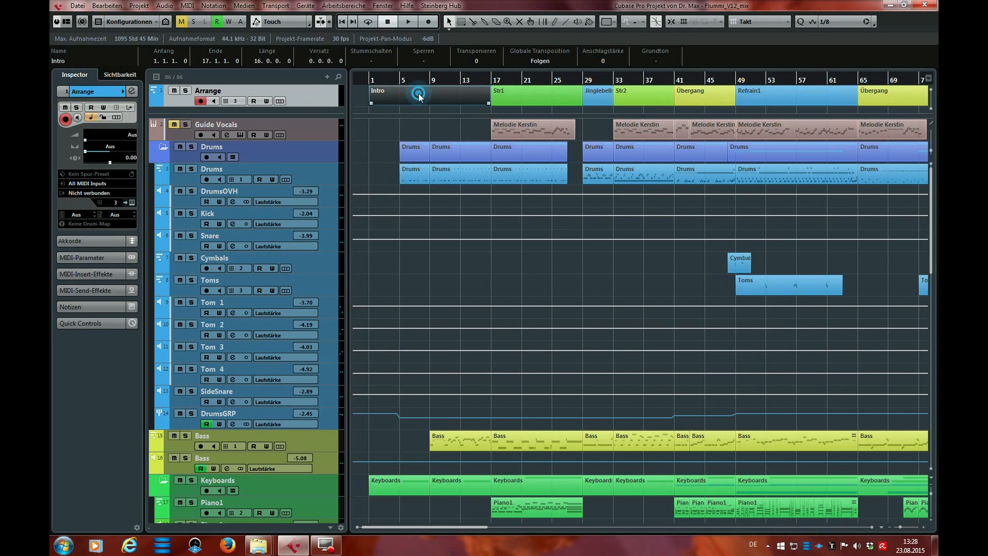
left_click(503, 94)
left_click(598, 97)
left_click(711, 102)
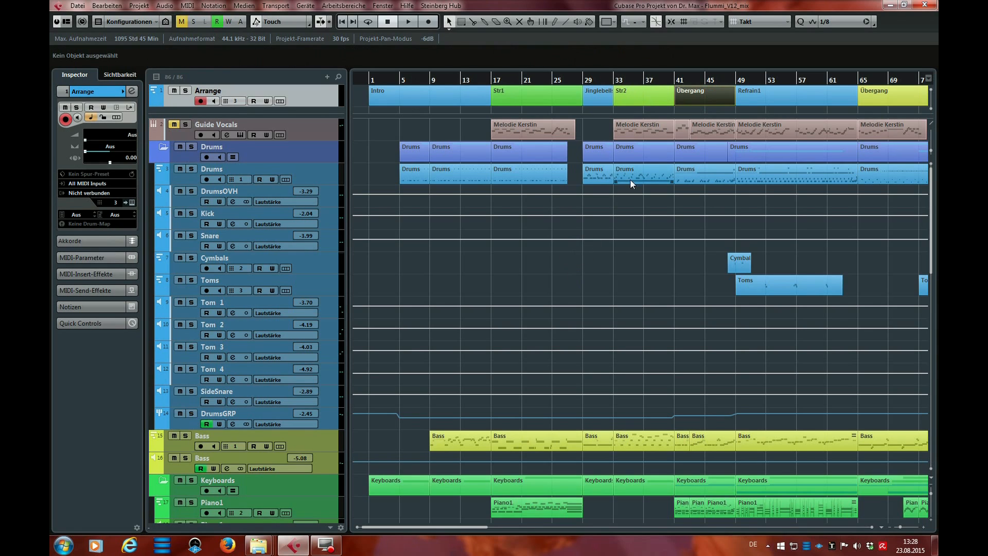
left_click(444, 110)
left_click(441, 99)
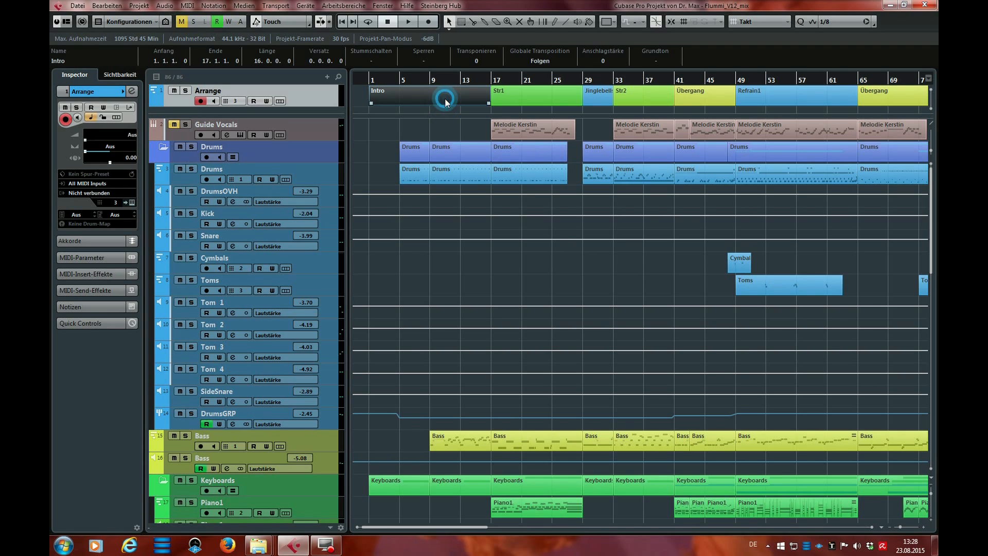
Step: Play the Intro from bar 1, check the master meter in the MixConsole, and stop playback in the project window
left_click(371, 80)
left_click(369, 81)
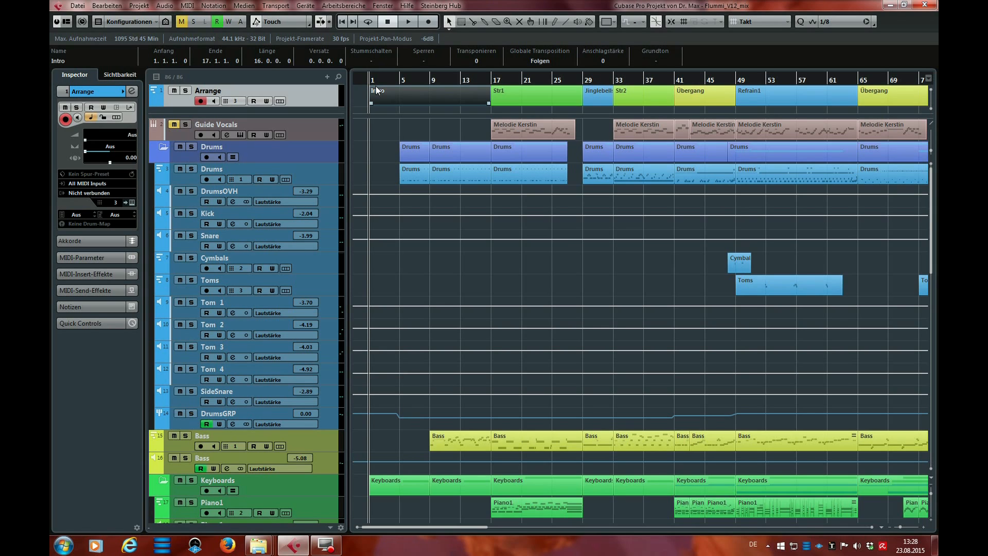
key("space")
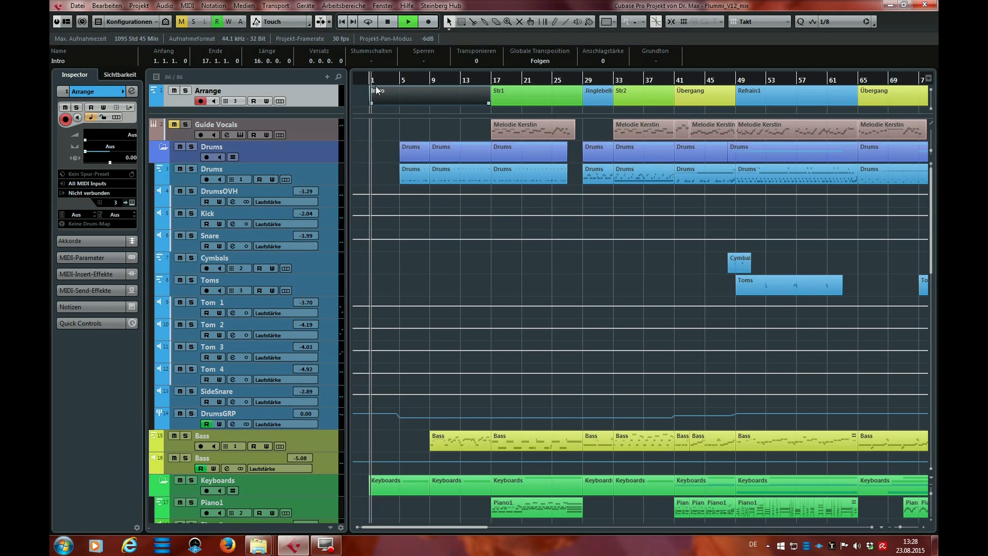
key("F3")
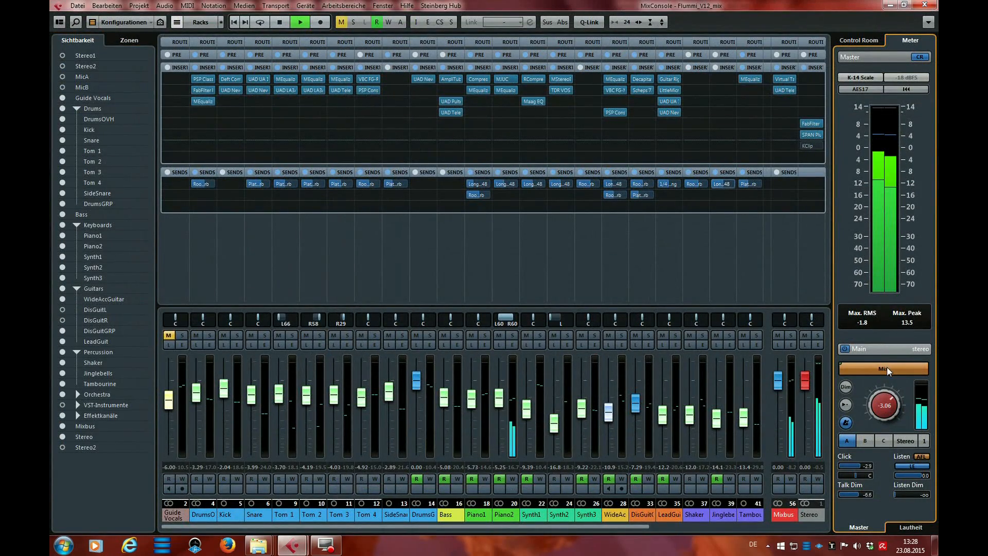
key("F3")
left_click(743, 286)
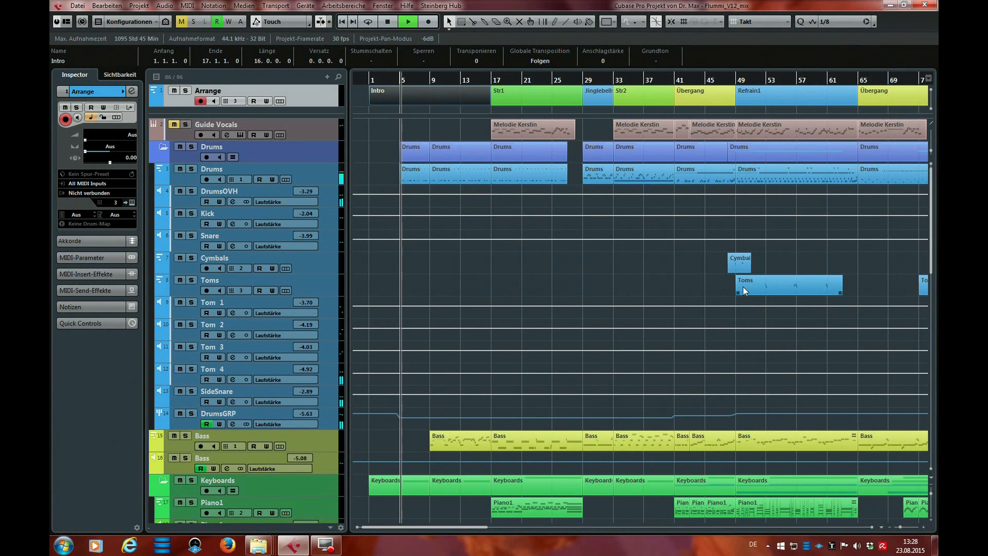
key("space")
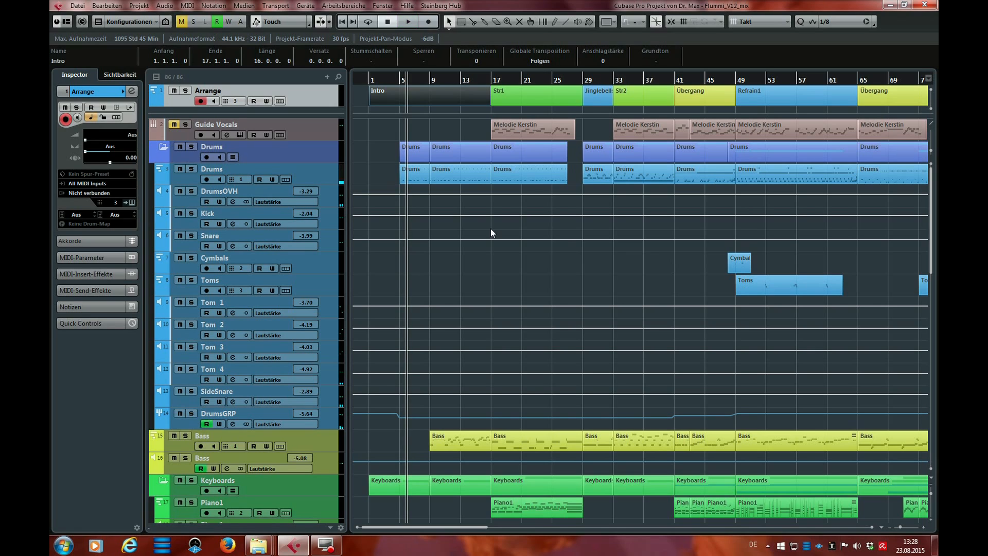
Step: Locate the end of Str1 around bar 26, play the transition into the Jinglebells part, and stop
left_click(559, 83)
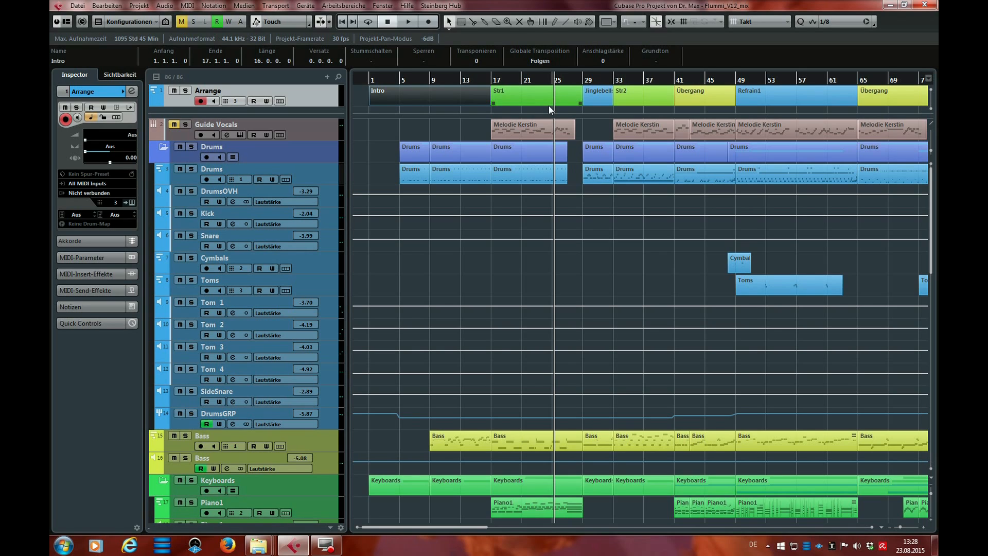
left_click(552, 80)
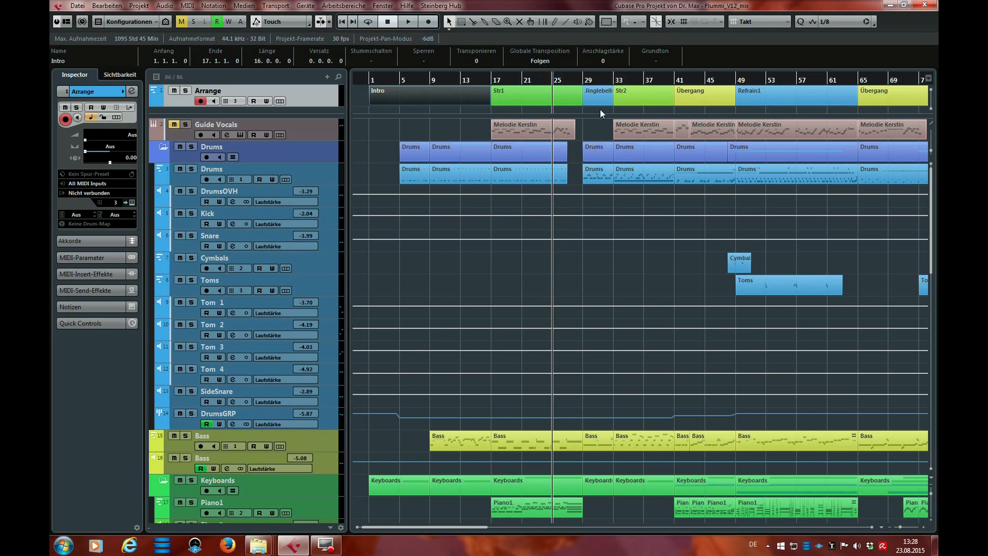
left_click(599, 92)
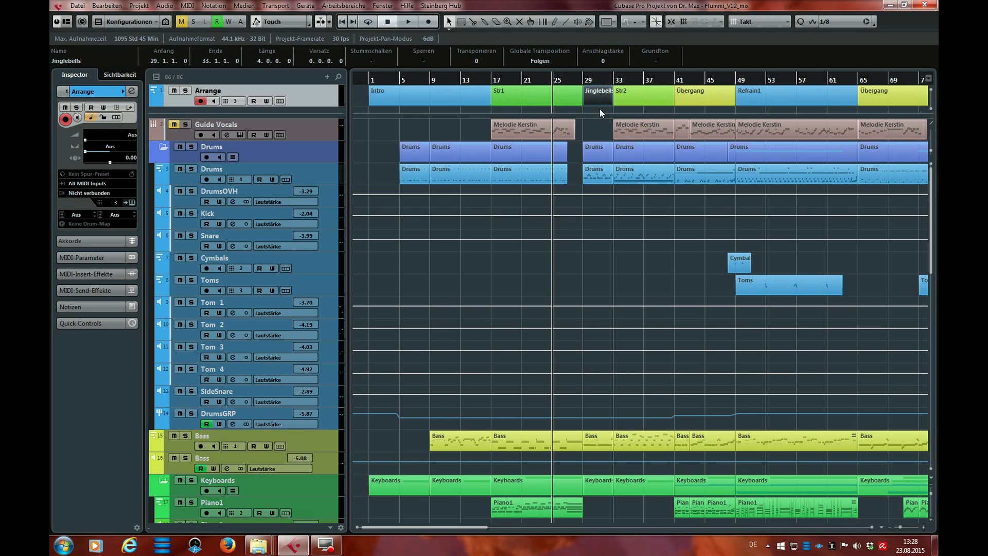
left_click(601, 109)
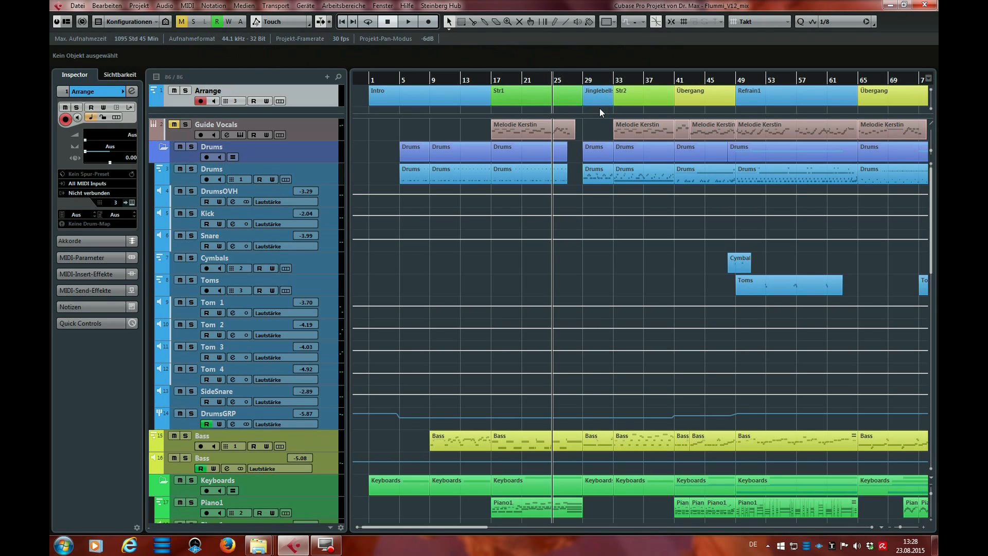
left_click(564, 80)
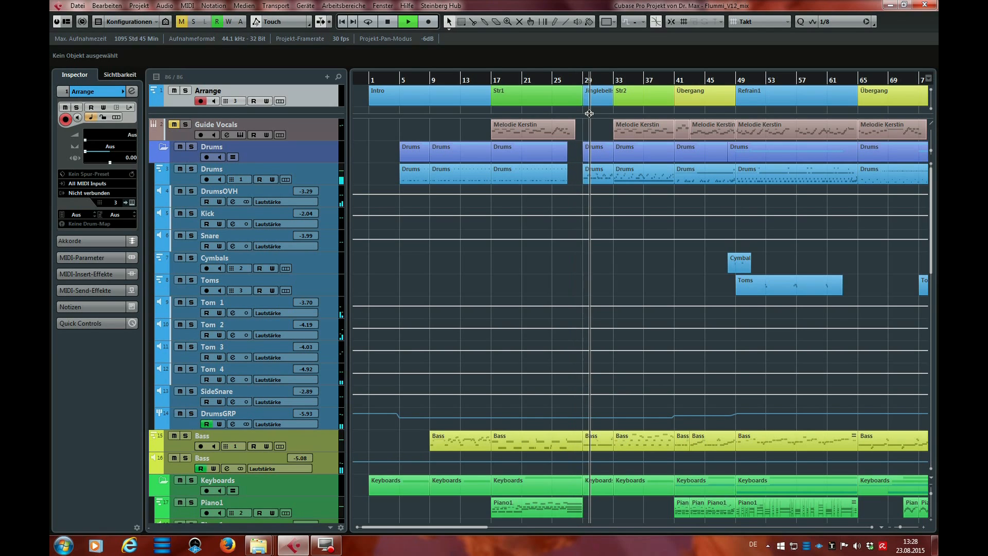
key("space")
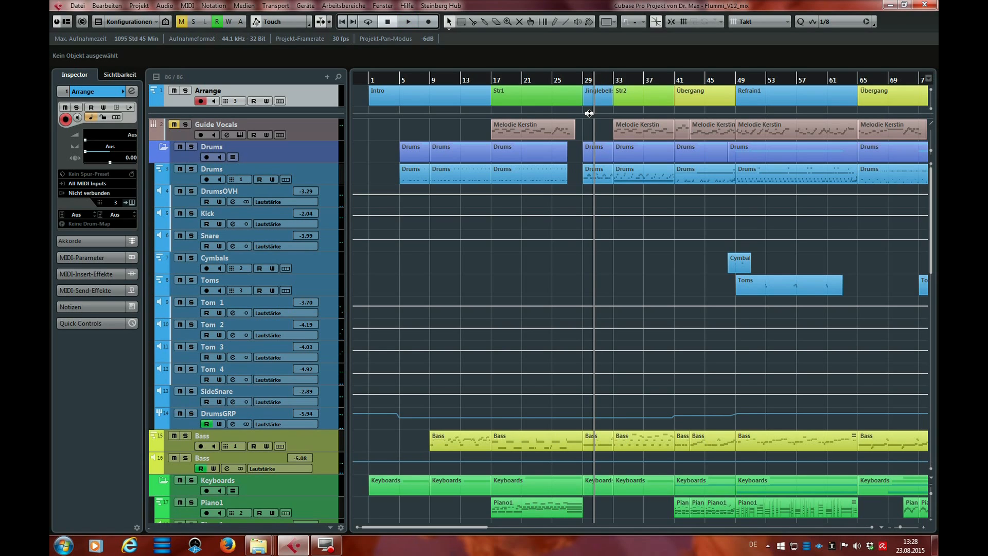
Step: Place the playhead at the Jinglebells start (bar 29) and Str2 start (bar 33), then select Str2 and locate its middle
left_click(574, 77)
left_click(582, 78)
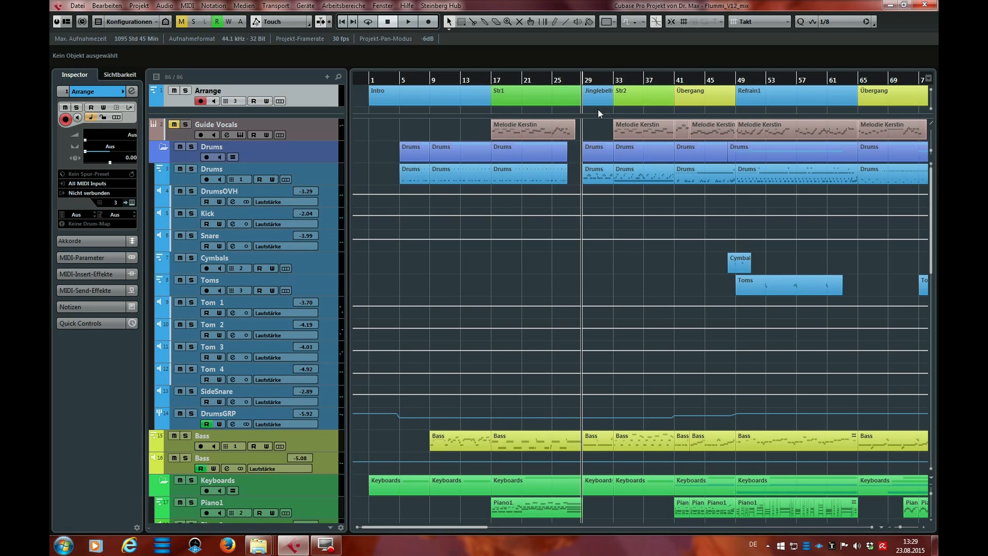
left_click(616, 78)
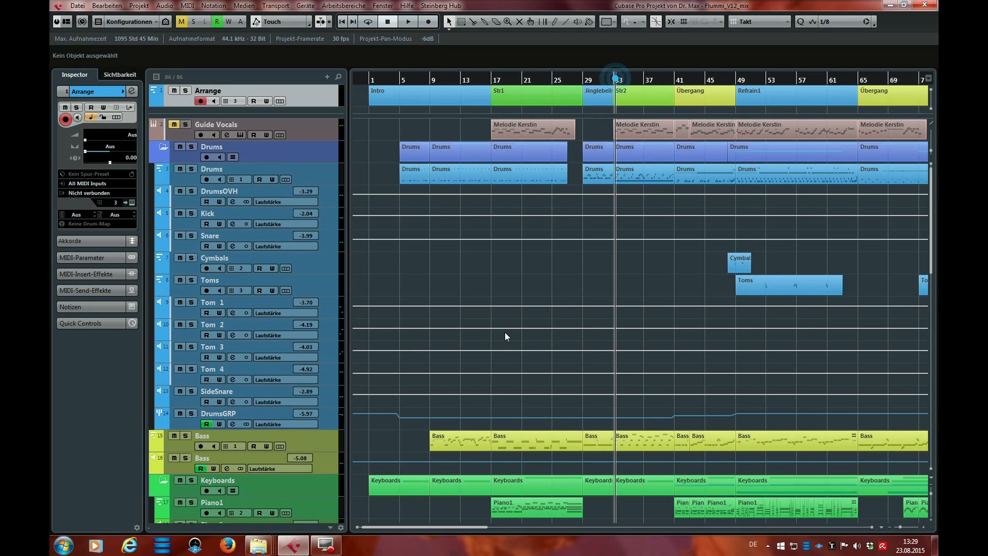
left_click_drag(451, 527, 470, 527)
left_click(560, 101)
left_click(562, 77)
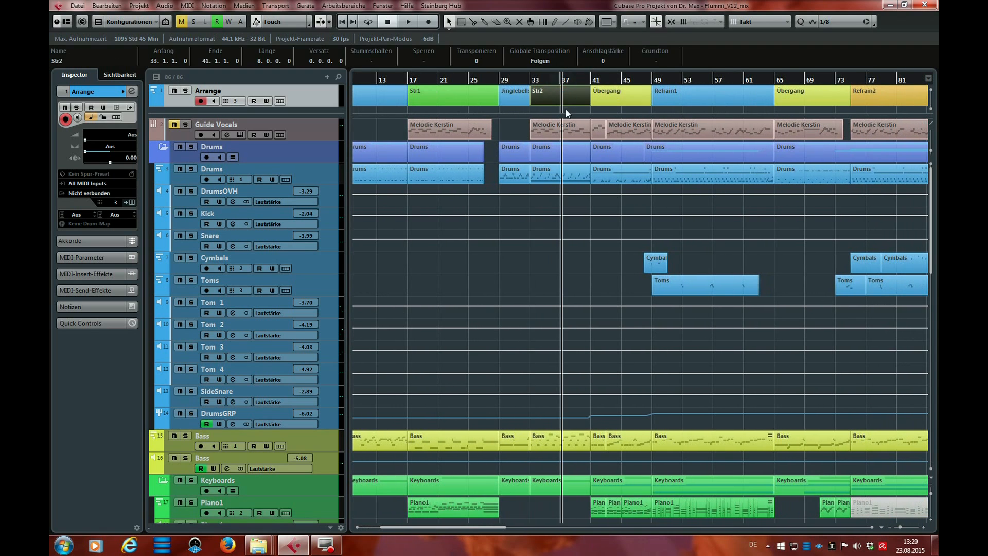
Step: Review the Übergang part from bar 41, play from about bar 44 across the transition into Refrain1, and stop
left_click(601, 110)
left_click(611, 102)
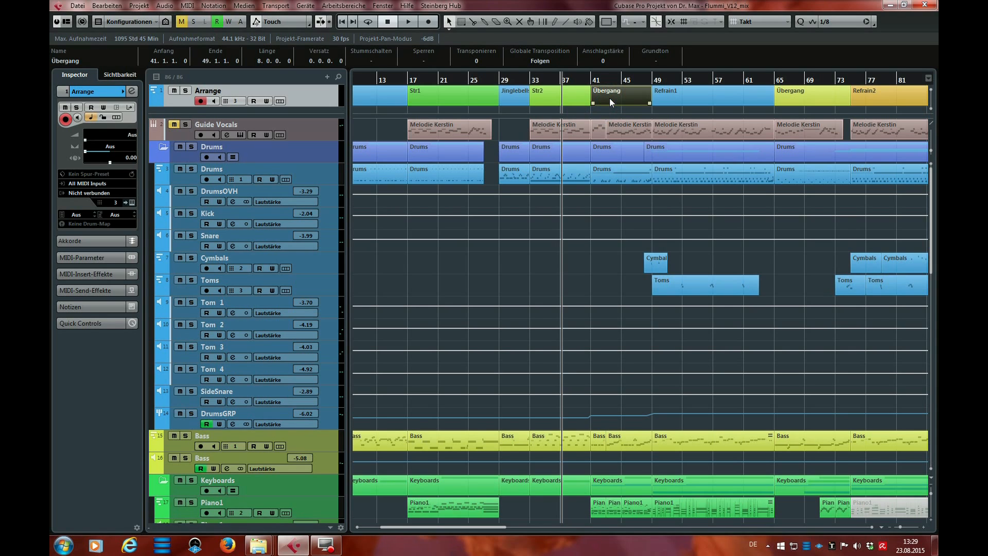
left_click(622, 82)
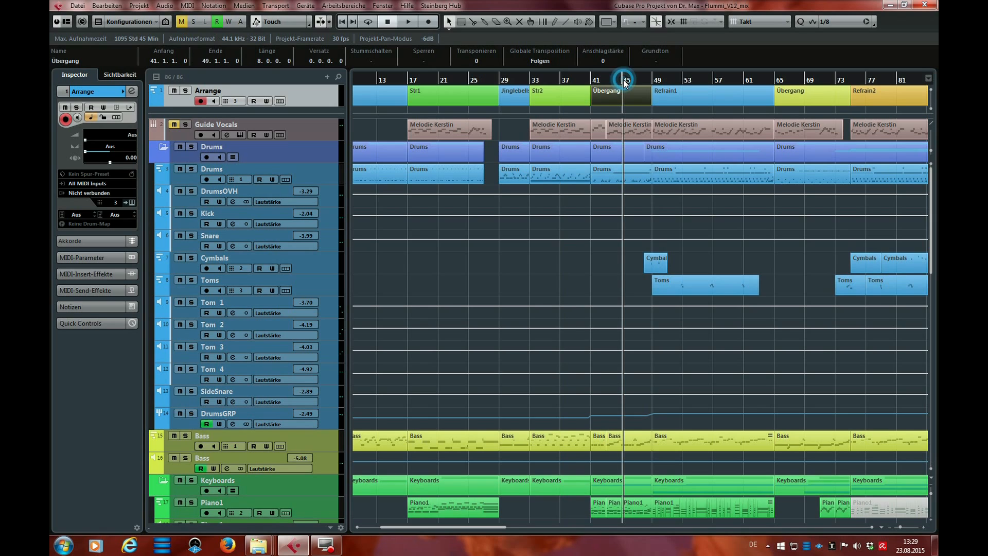
left_click(666, 110)
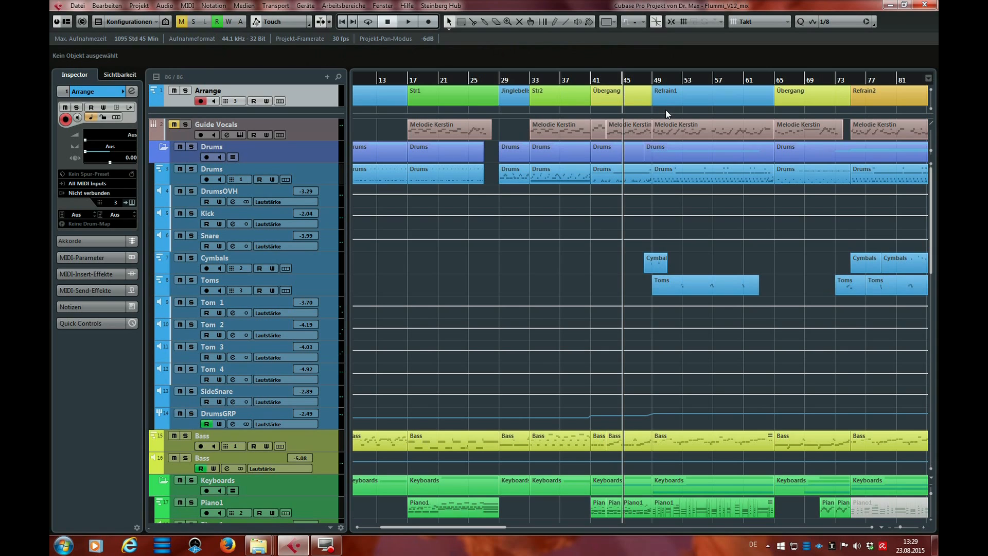
left_click(648, 80)
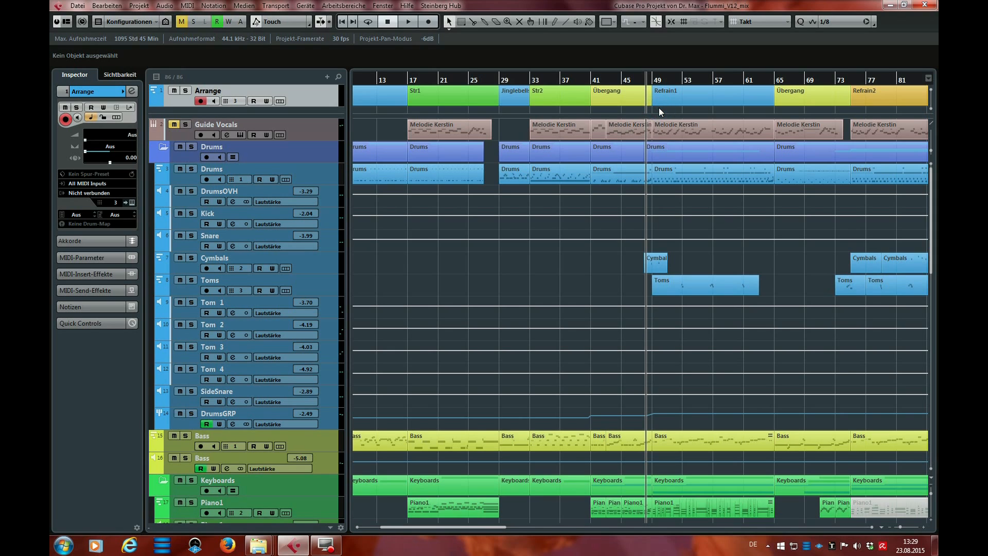
left_click(622, 82)
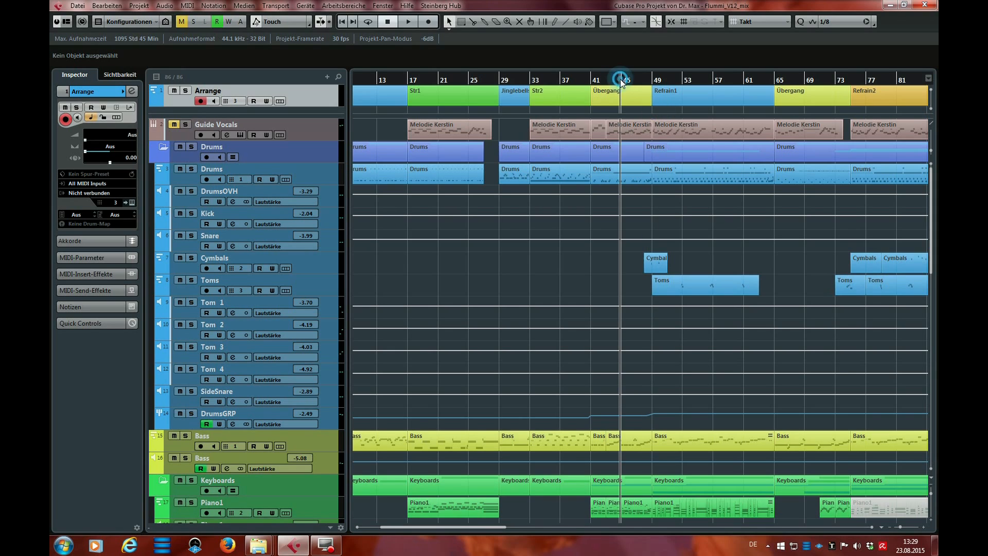
key("space")
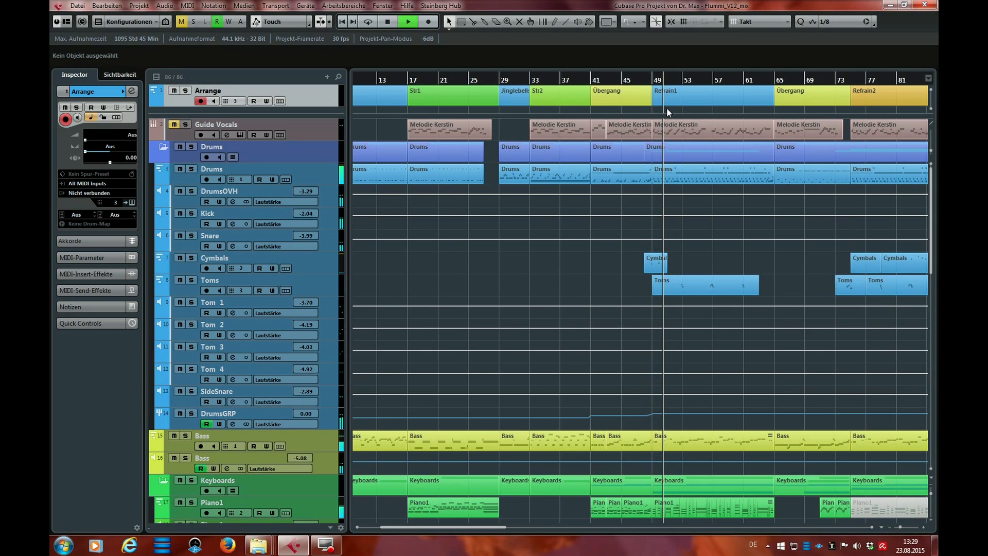
key("space")
Step: Select Refrain1 and the first Refrain2 part on the Arrange track, play Refrain2 from bar 75, and stop
left_click(703, 95)
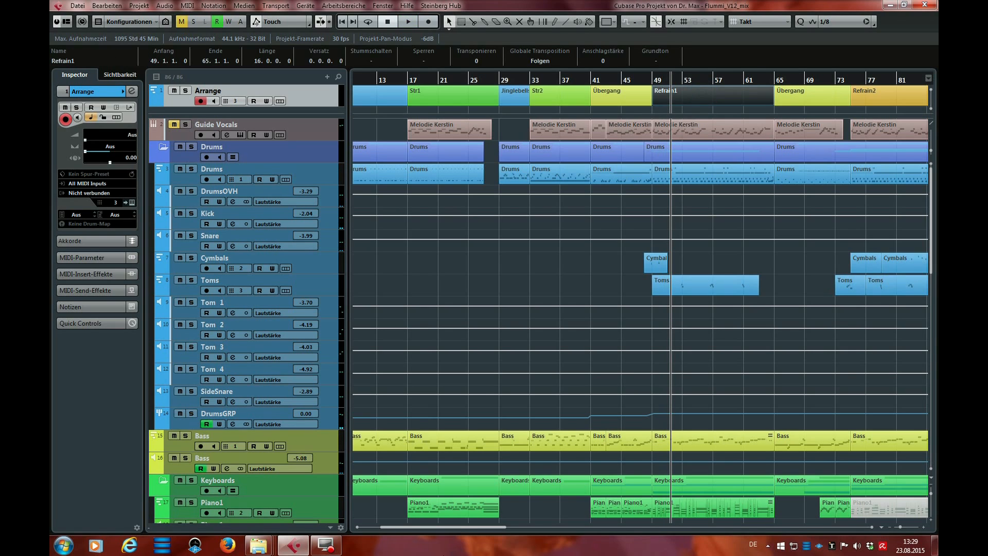
left_click_drag(463, 524, 507, 524)
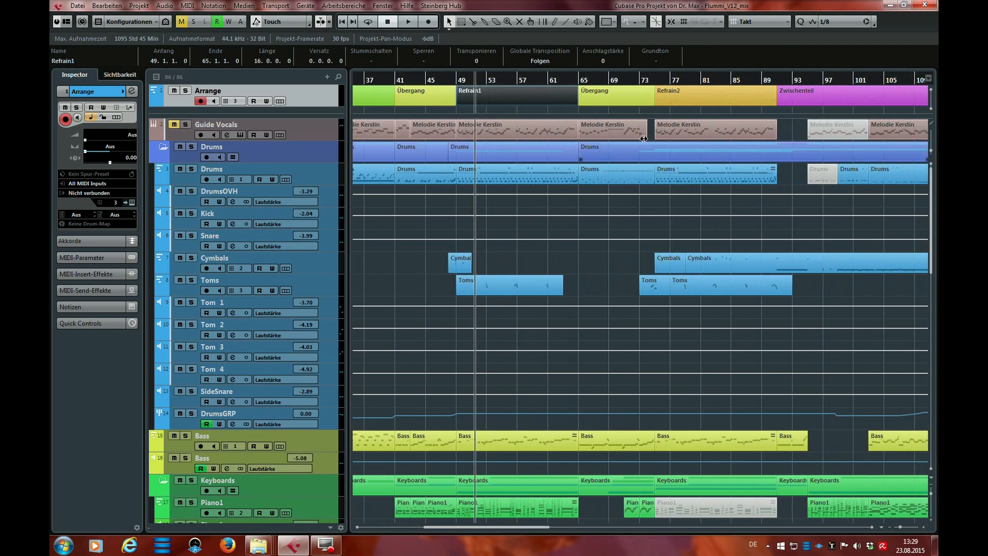
left_click(669, 93)
left_click(656, 81)
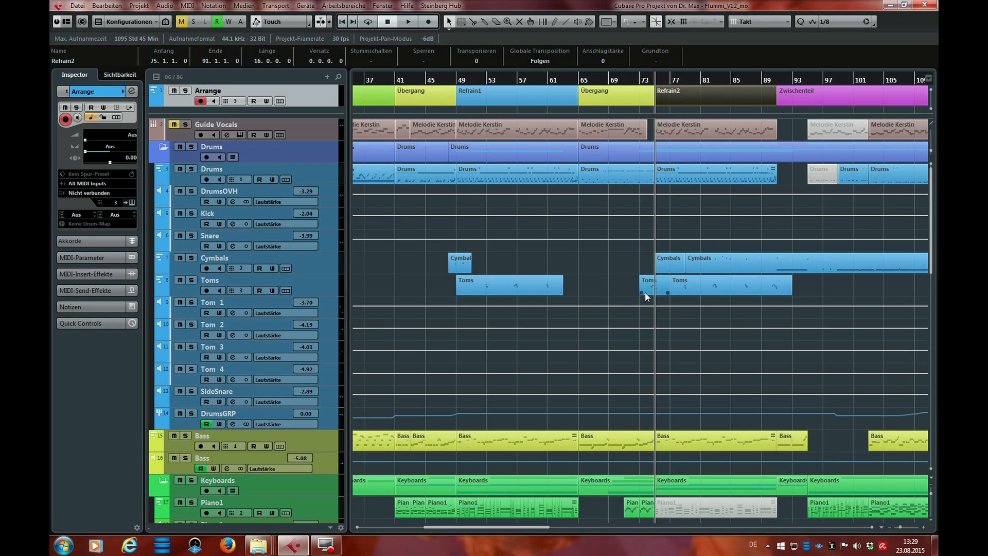
key("space")
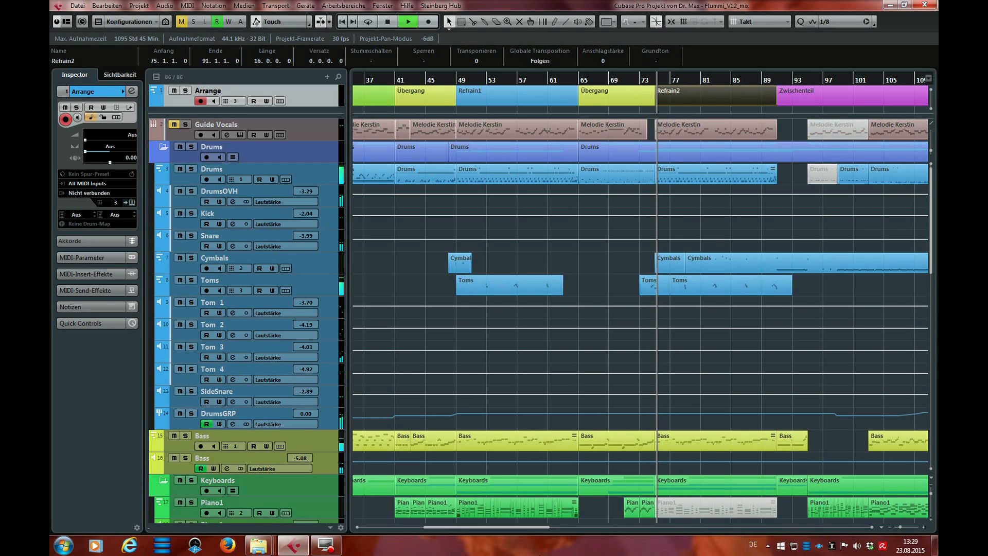
left_click_drag(524, 526, 528, 527)
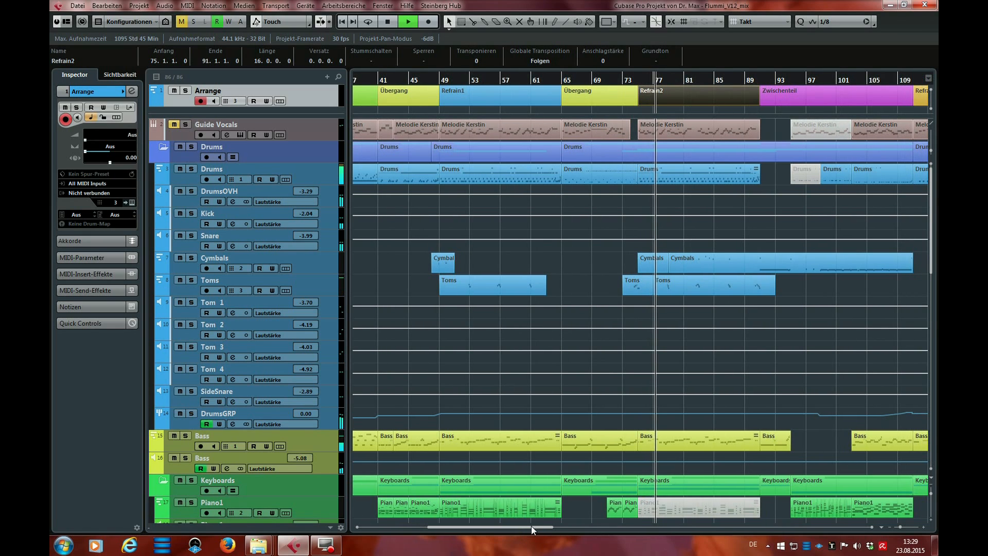
key("space")
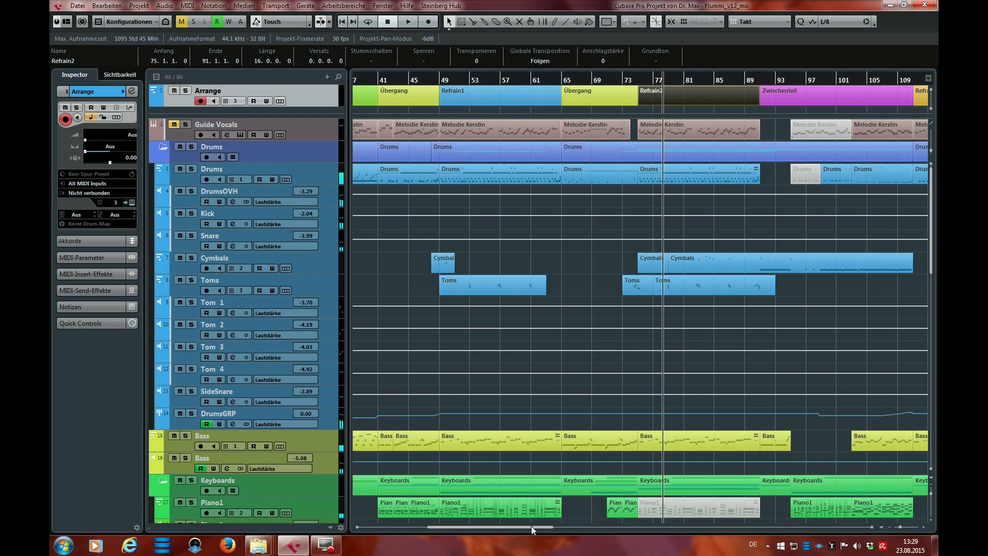
Step: Select the Zwischenteil part on the Arrange track and place the playhead at its start, bar 91
left_click_drag(531, 526, 578, 526)
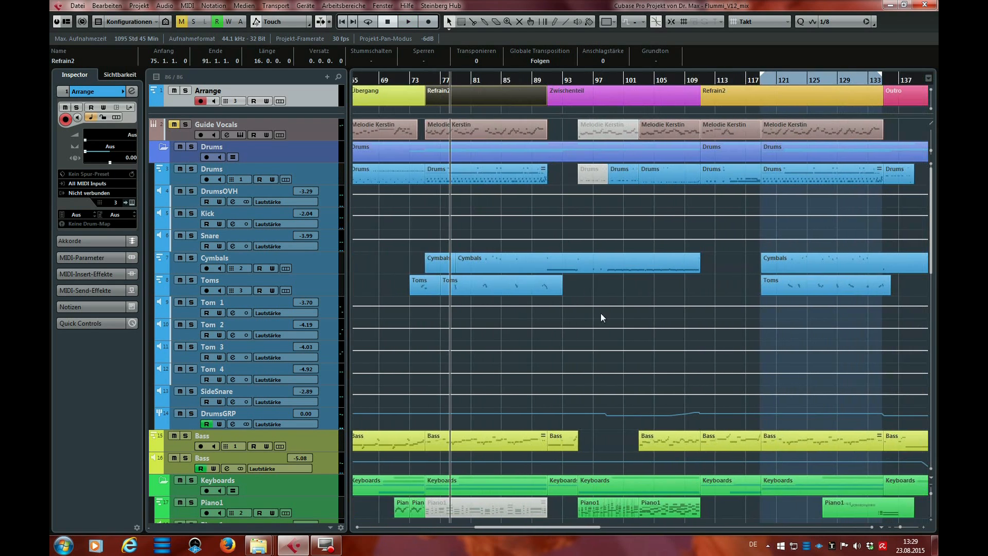
left_click(578, 100)
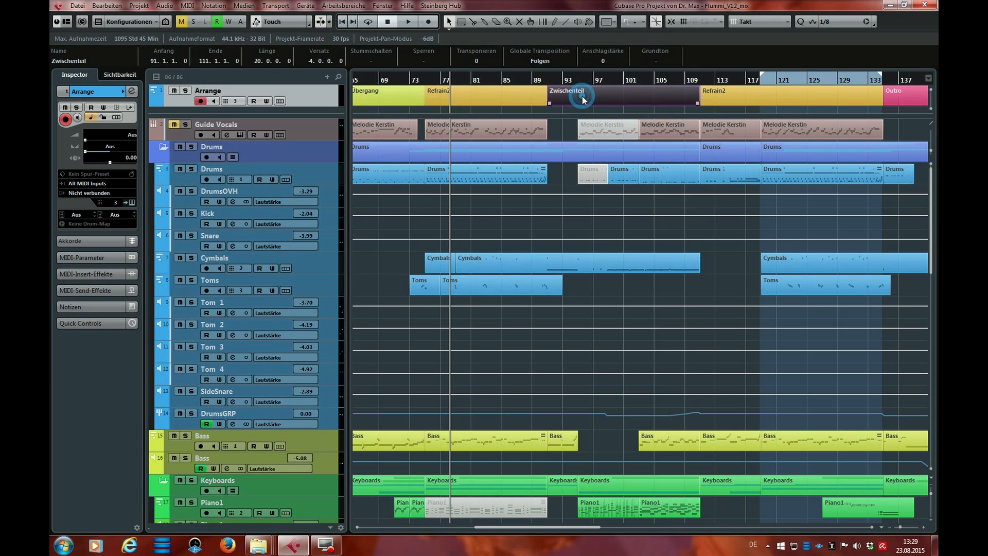
left_click(548, 80)
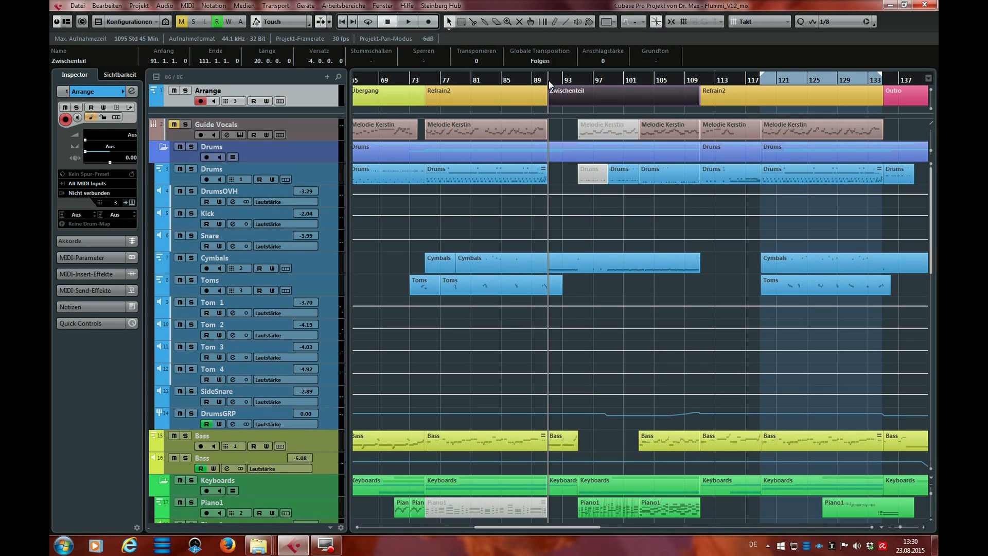
Step: Play the transition from Refrain2 into the Zwischenteil from about bar 89 and stop
left_click(580, 110)
left_click(579, 100)
left_click(532, 78)
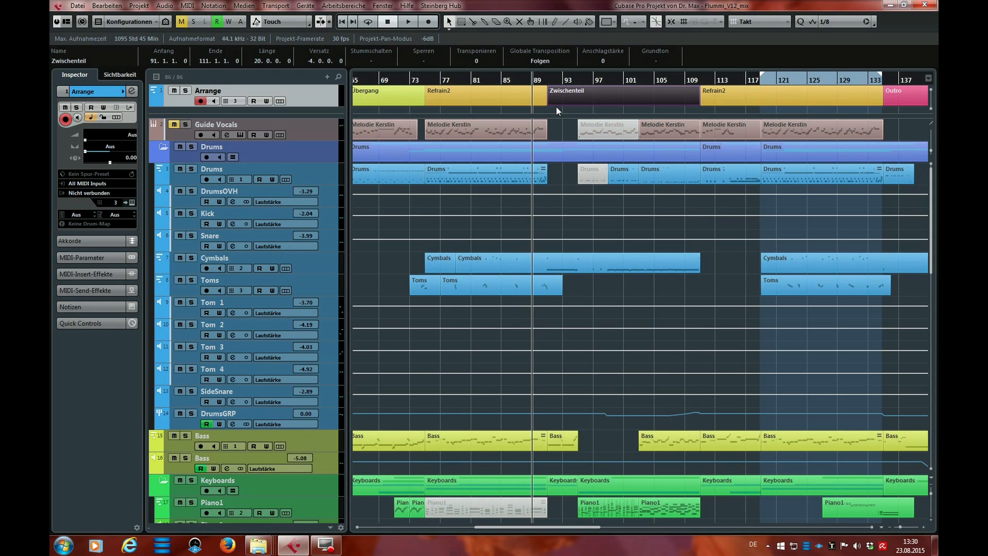
key("space")
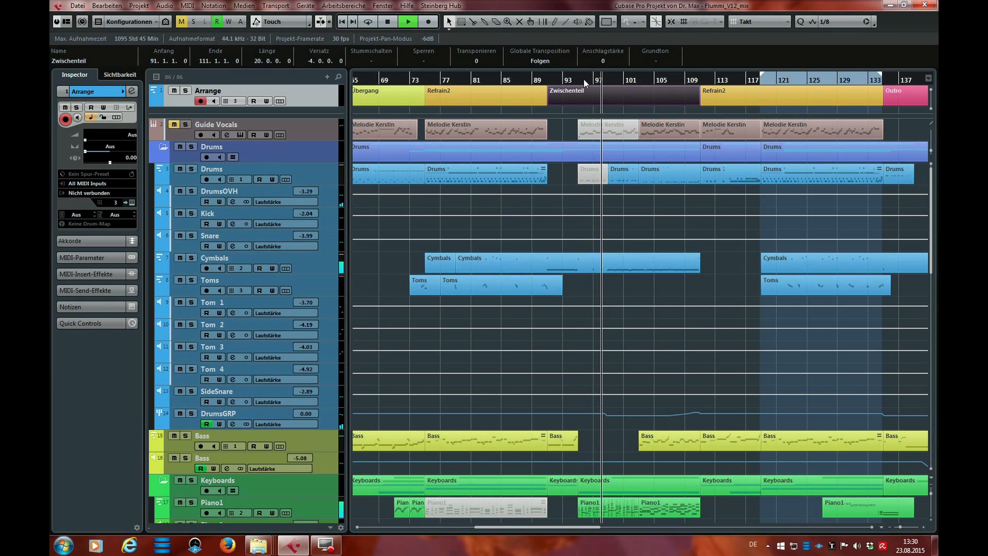
key("space")
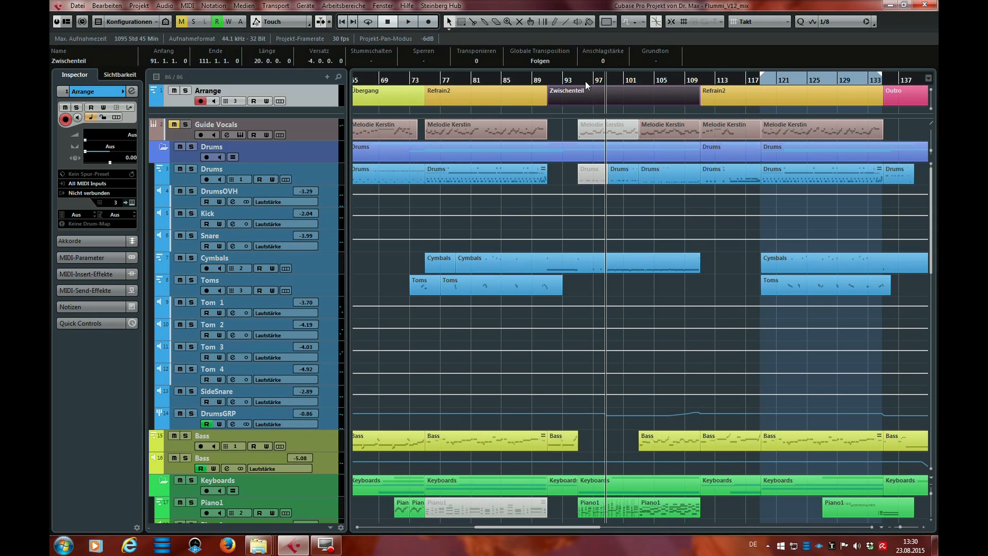
Step: Play from about bar 107 across the end of the Zwischenteil into the second Refrain2, resuming after a pause, and stop
left_click(672, 79)
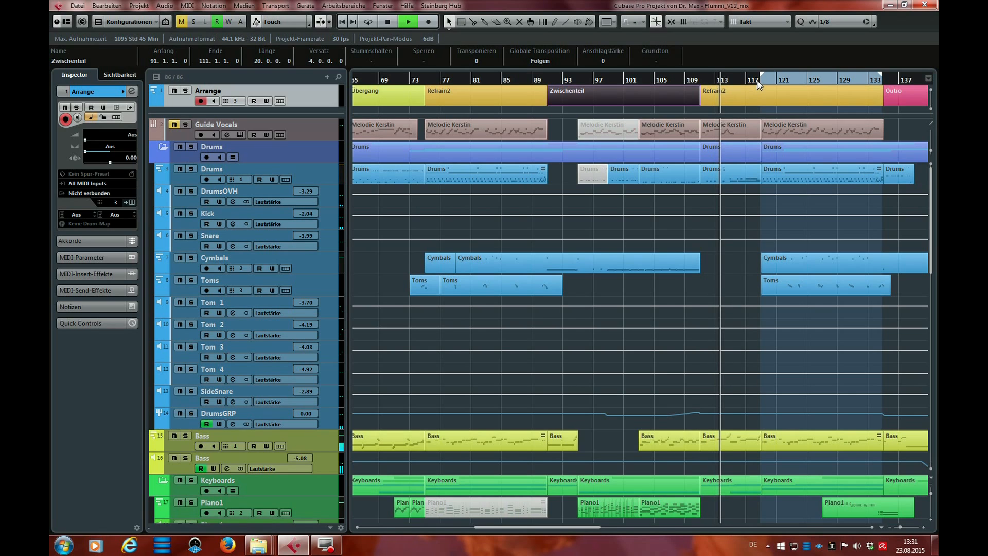
key("space")
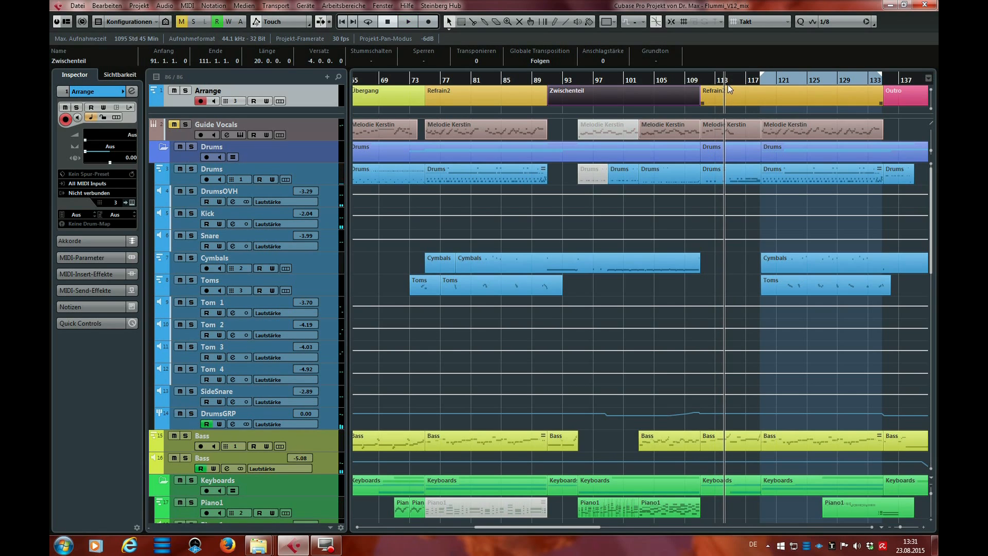
left_click(735, 92)
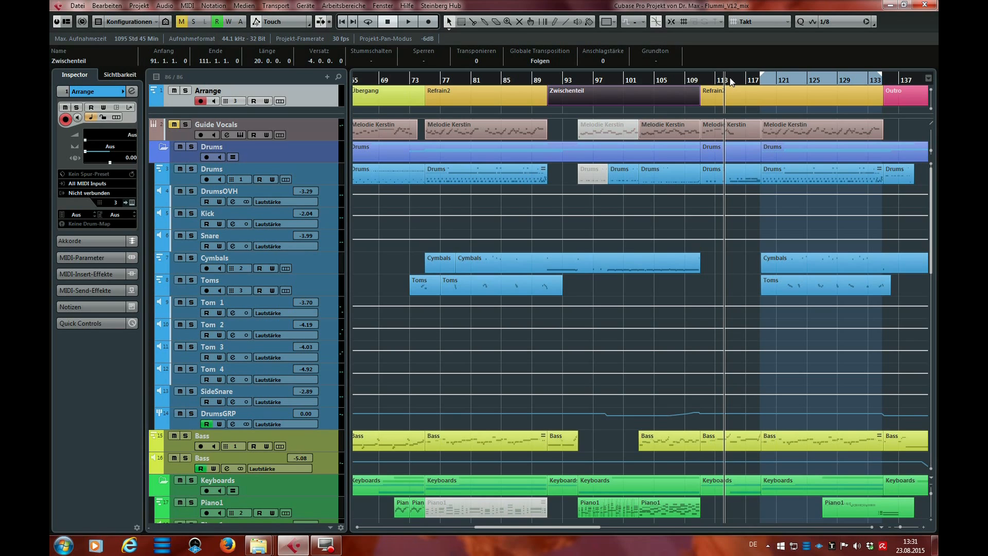
key("space")
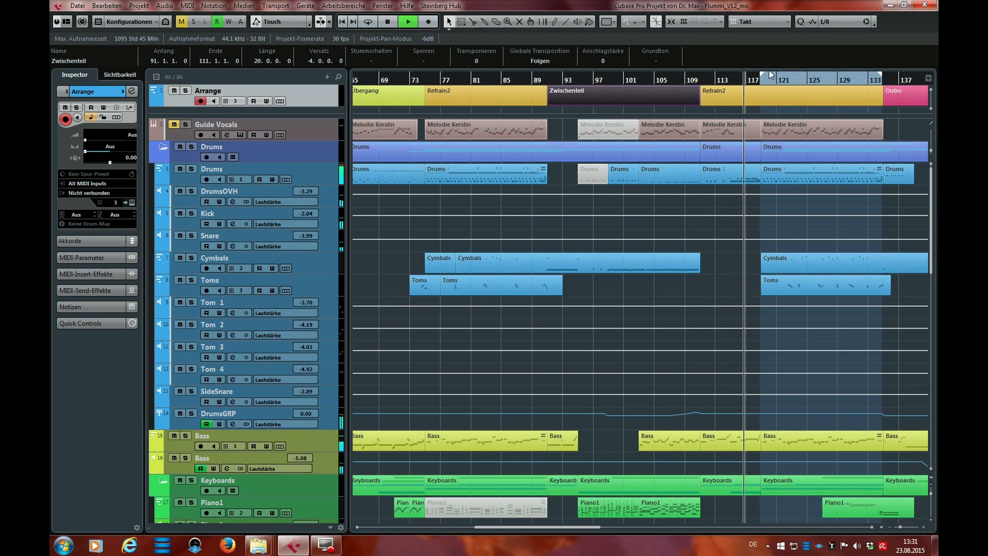
key("space")
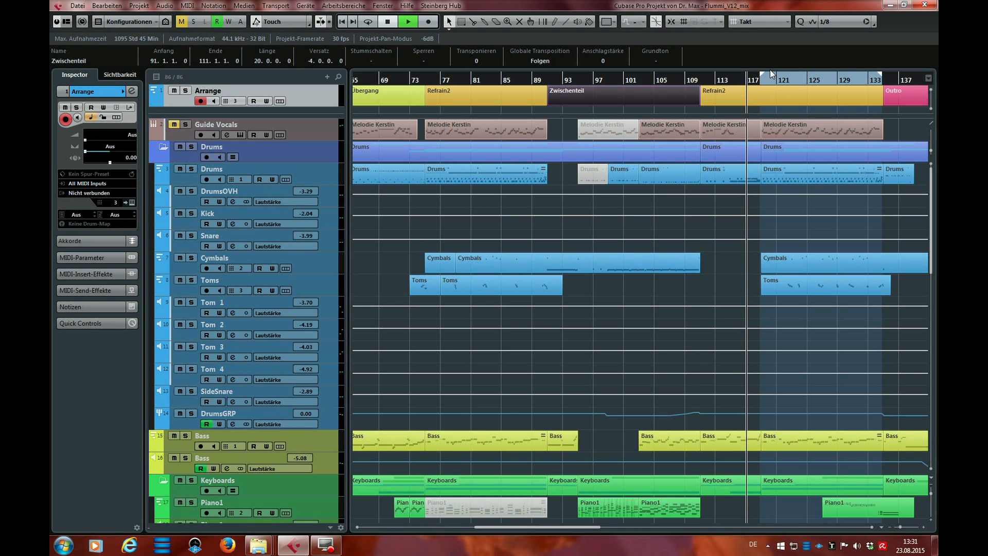
key("space")
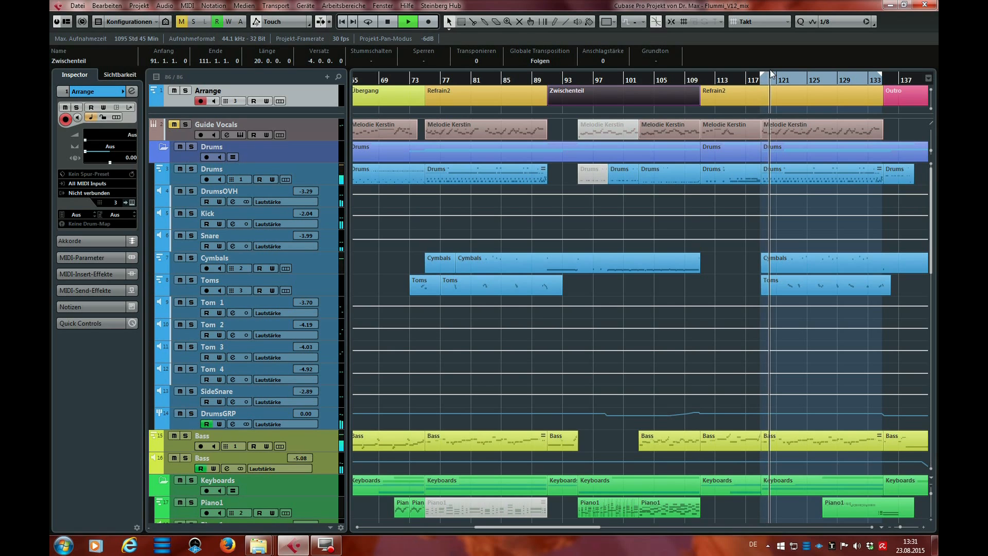
key("space")
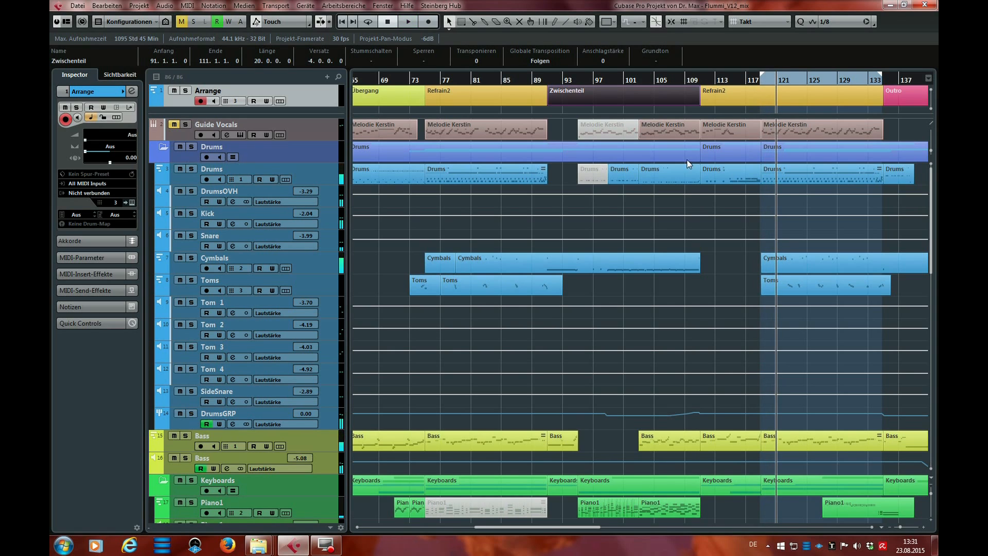
Step: Select the Intro part on the Arrange track, play the song from bar 1, and stop
left_click_drag(546, 529, 415, 511)
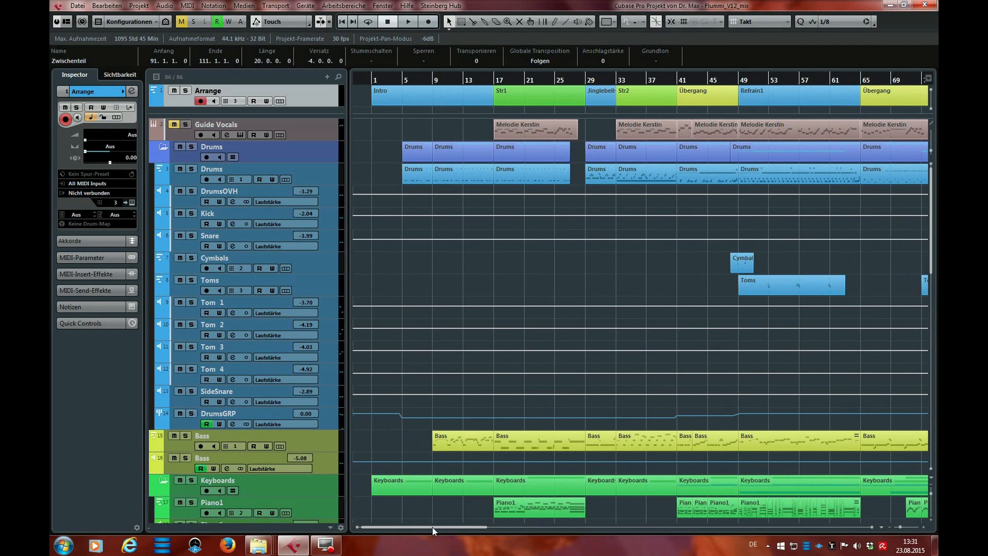
left_click(426, 97)
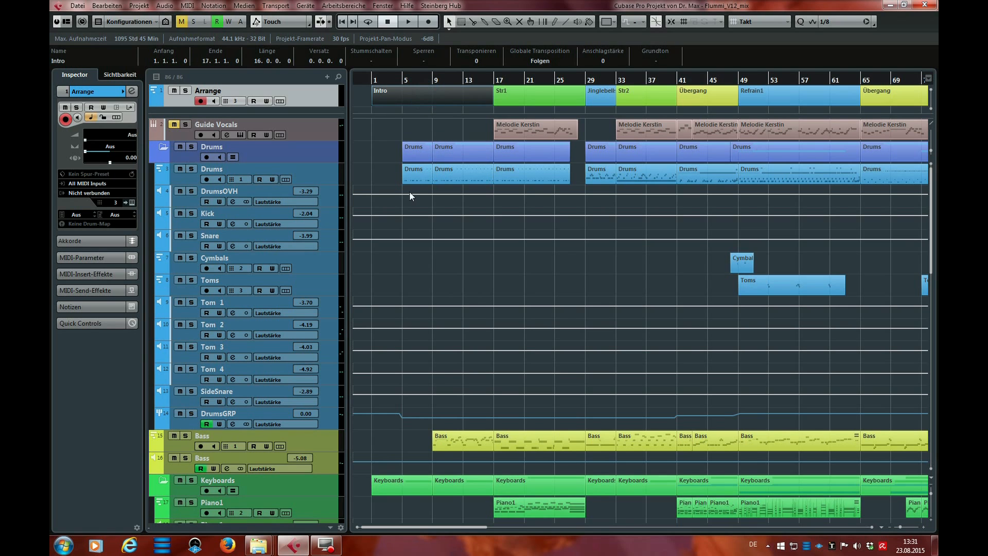
mouse_move(468, 526)
left_mouse_down()
mouse_move(619, 531)
mouse_move(470, 515)
left_mouse_up()
left_click(373, 79)
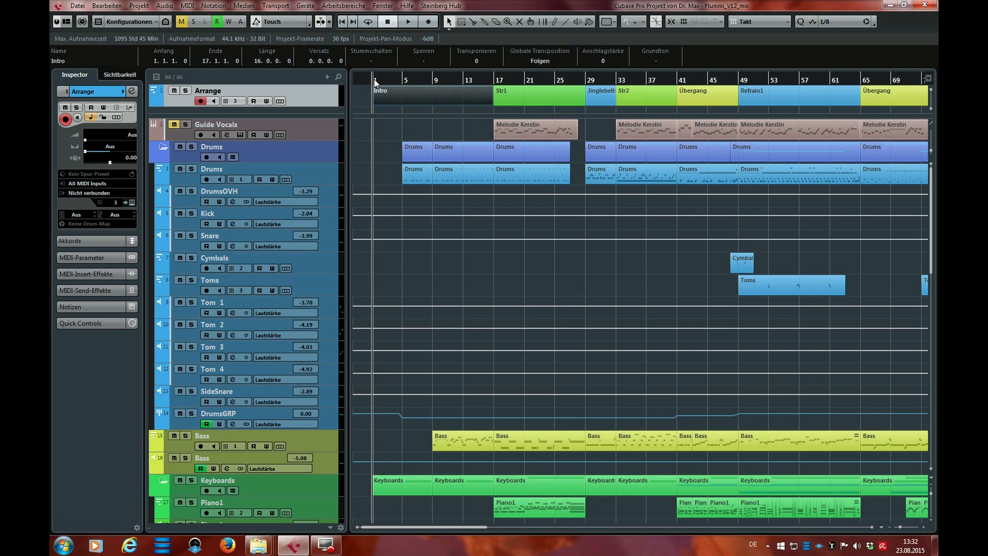
key("space")
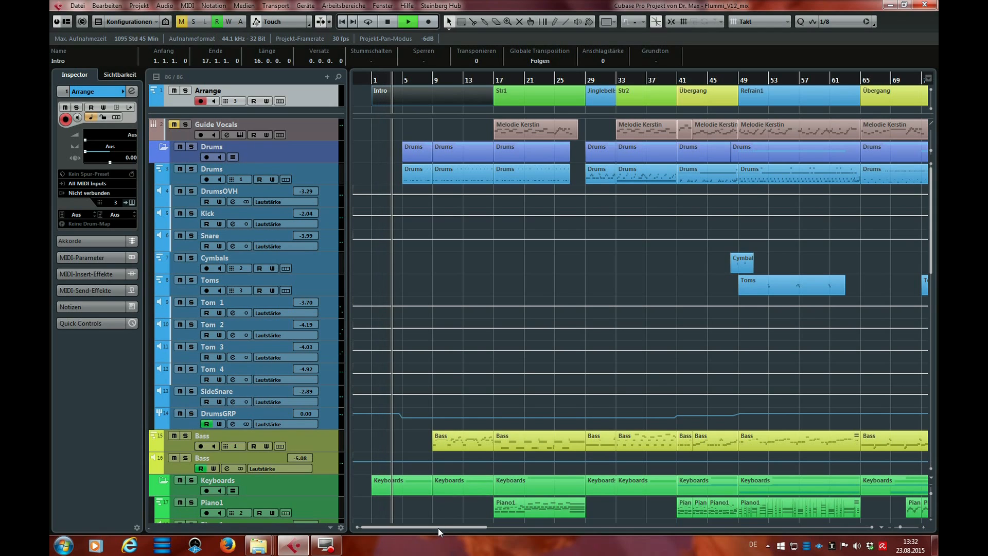
key("space")
Step: Play the last bars of the second Refrain2 into the Outro from about bar 133 and stop
left_click_drag(438, 527, 578, 523)
left_click(744, 82)
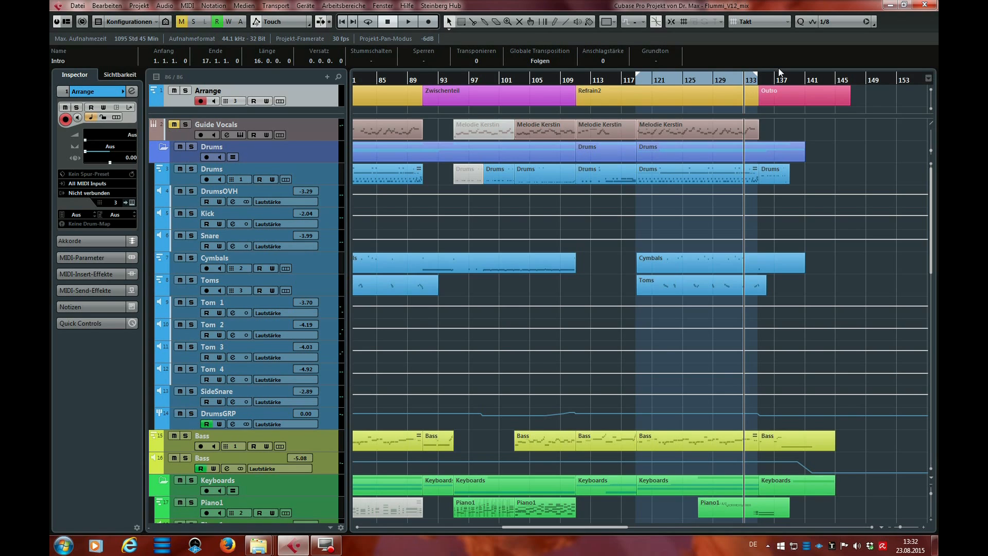
key("space")
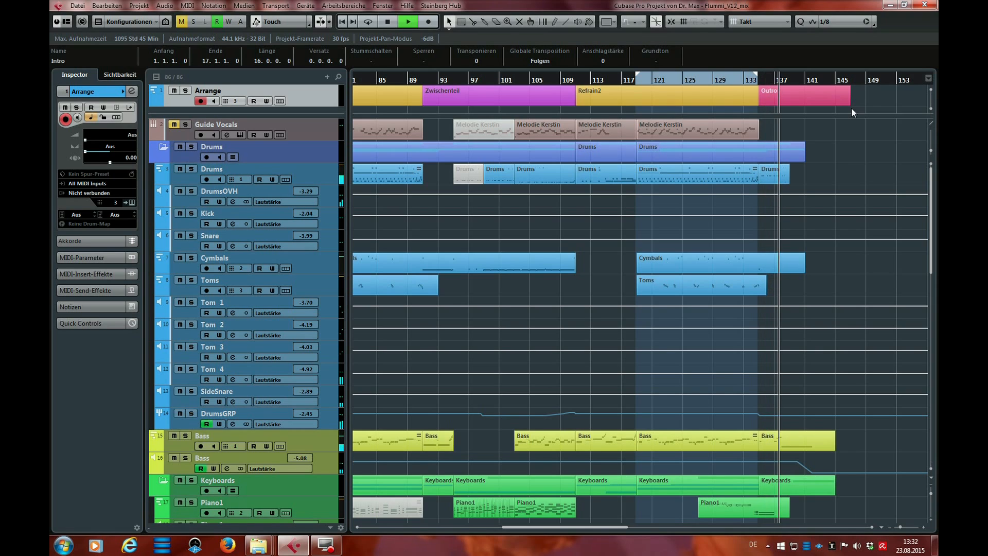
key("space")
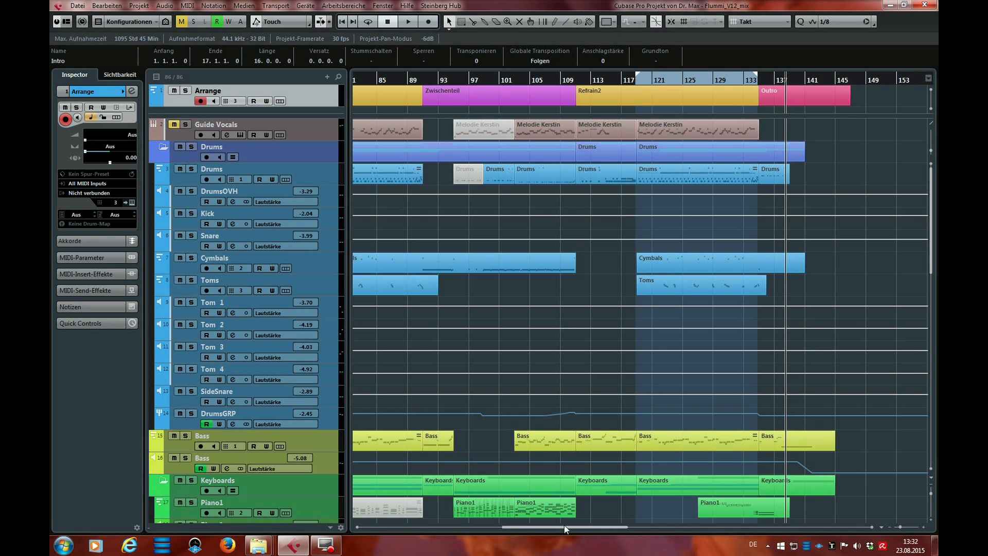
Step: Select the Guide Vocals track, unmute it and solo it
left_click_drag(565, 528, 414, 530)
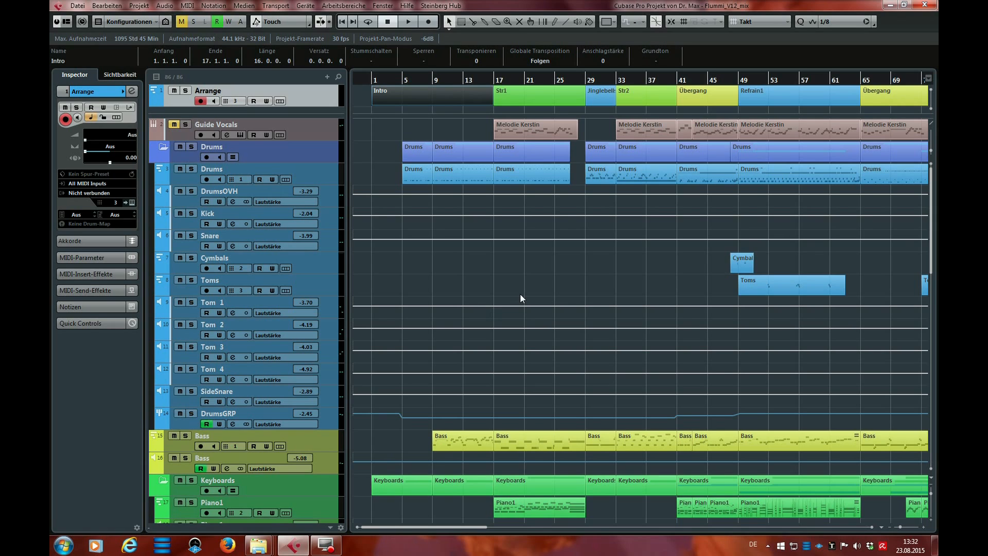
left_click(314, 128)
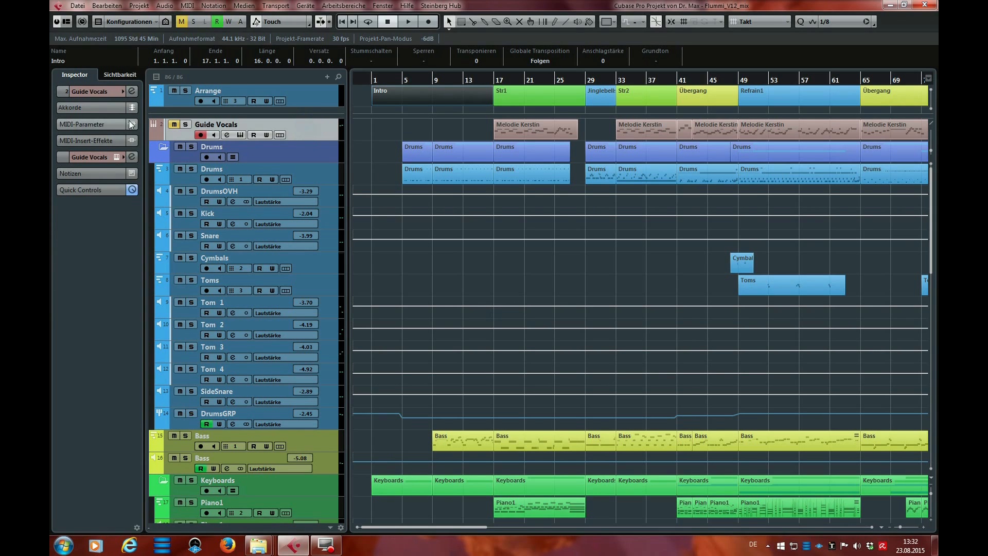
left_click(175, 125)
left_click(186, 125)
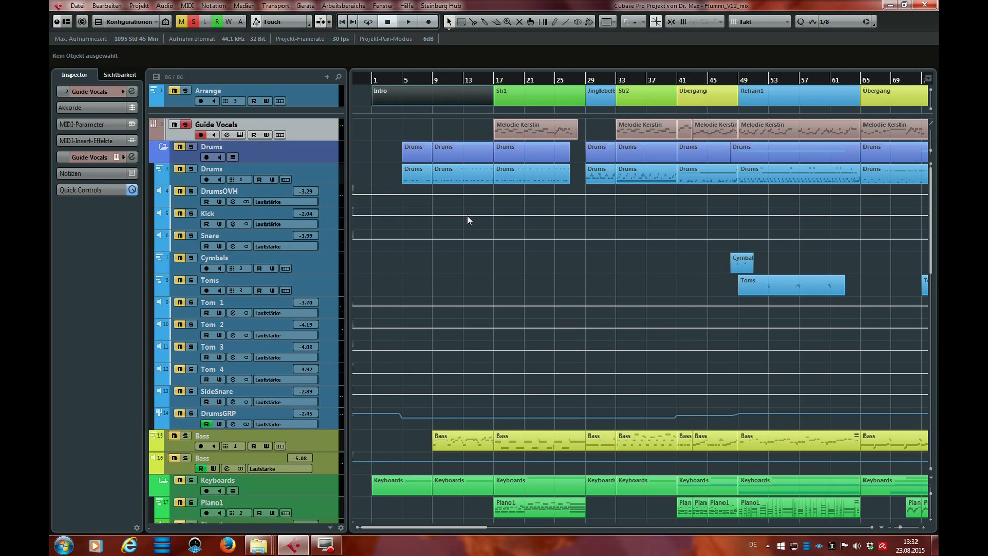
Step: Audition the soloed guide vocals in Str1 from bar 17 and again from about bar 25, and stop
left_click(495, 79)
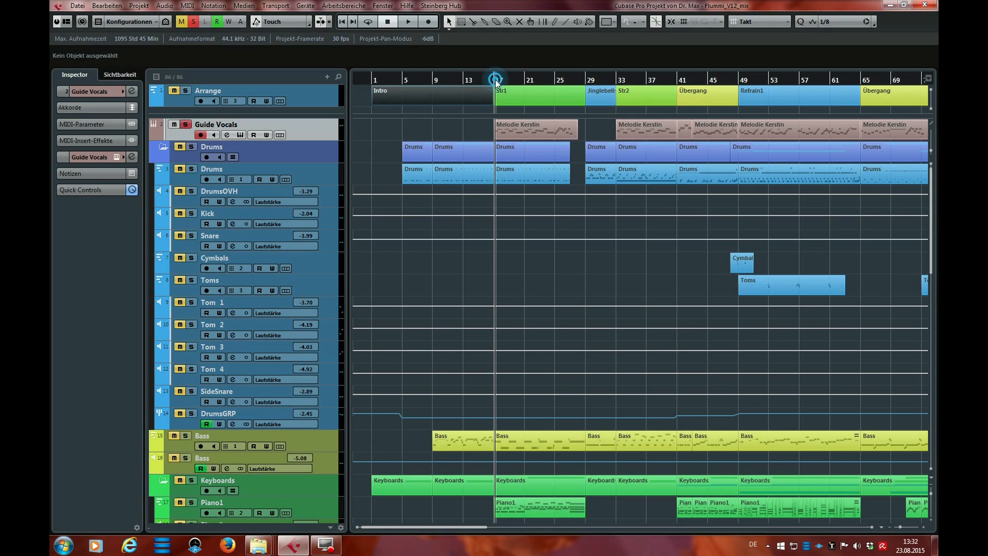
left_click(493, 79)
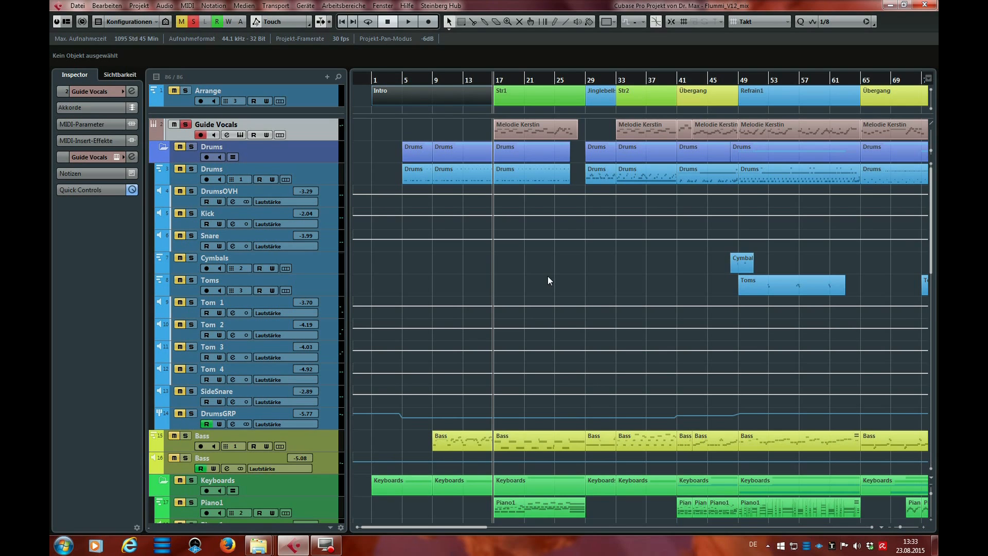
key("space")
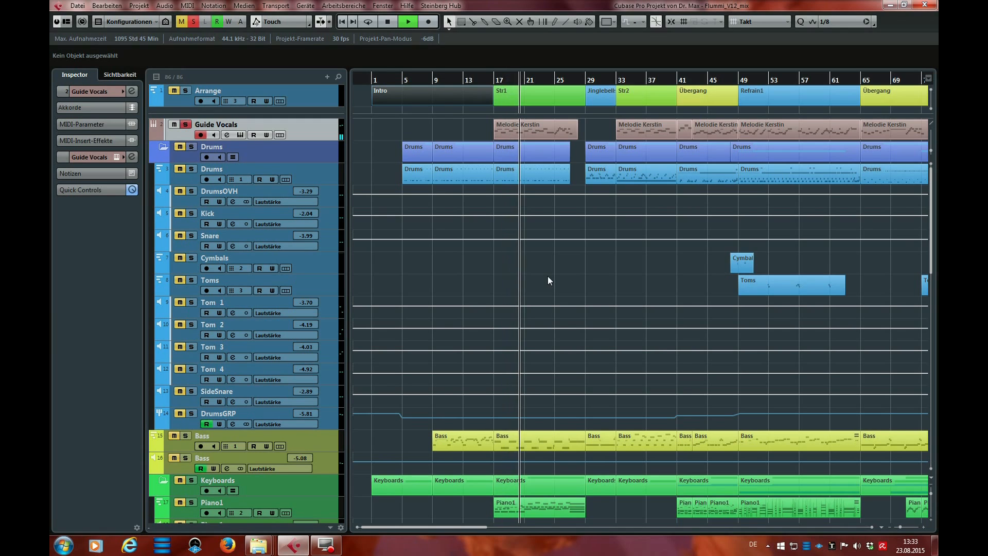
key("space")
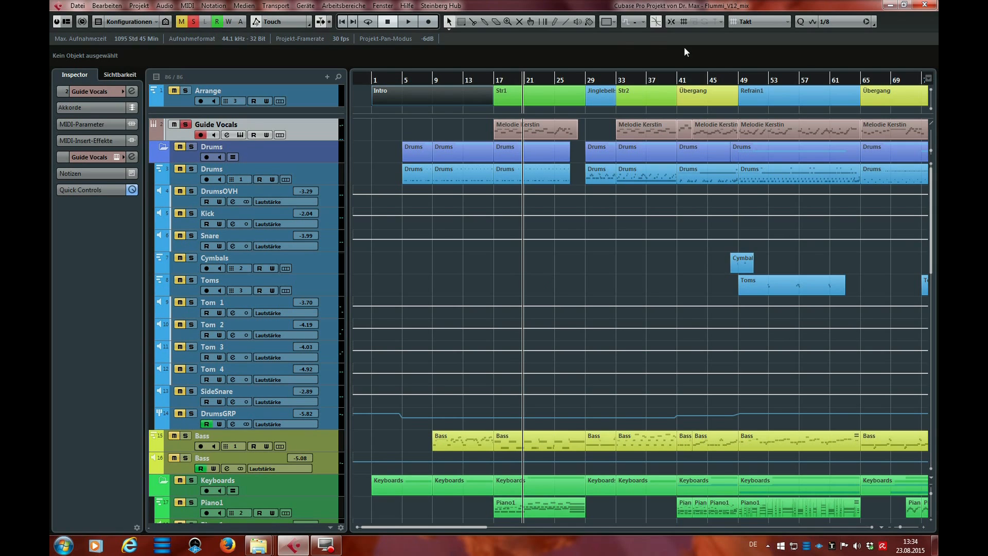
left_click(554, 69)
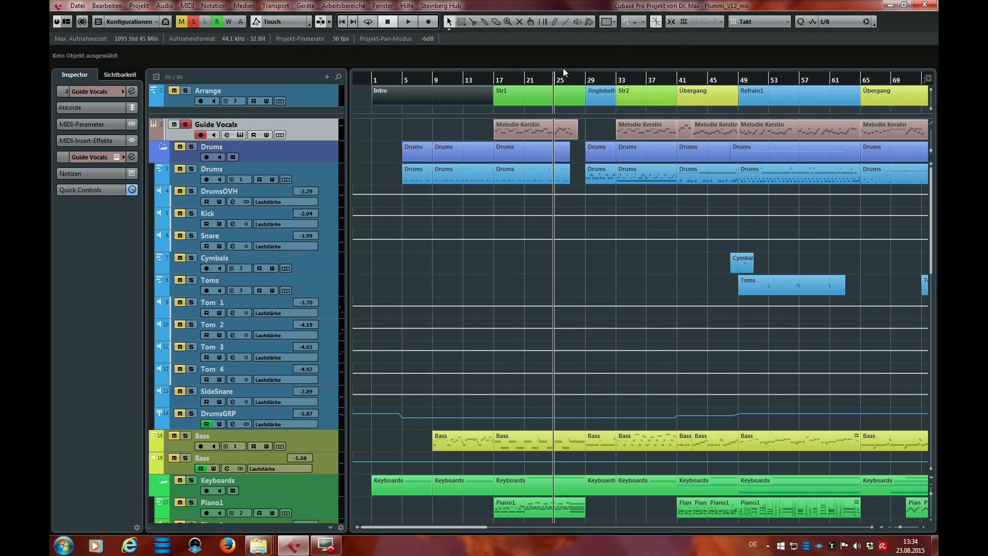
key("space")
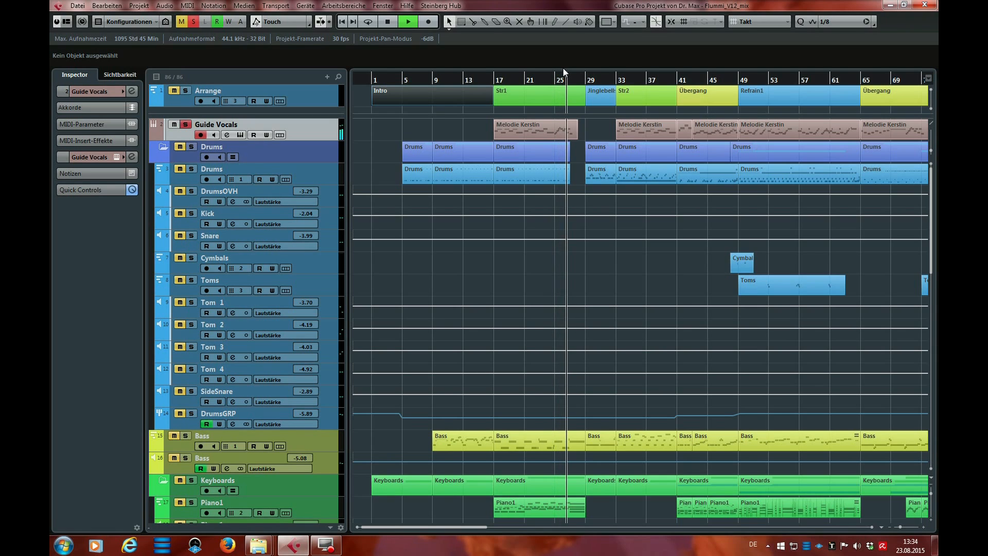
key("space")
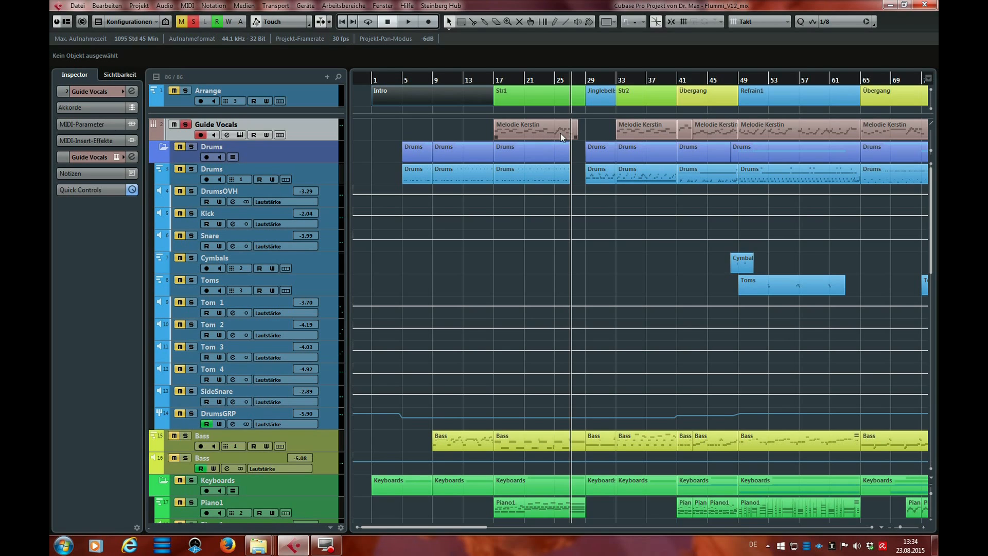
Step: Select the guide vocal melody part in Str2, play it from bar 33, and stop
left_click(619, 81)
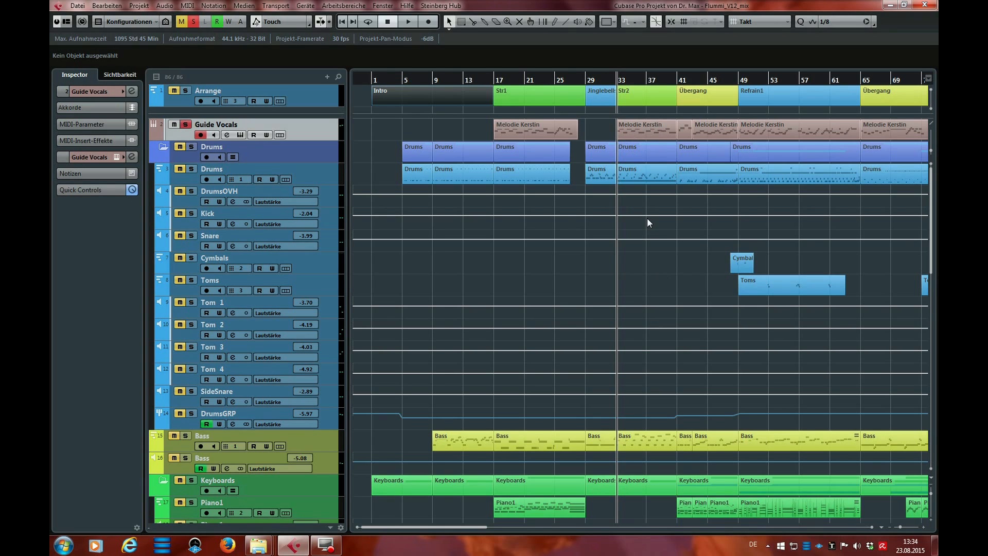
left_click(638, 134)
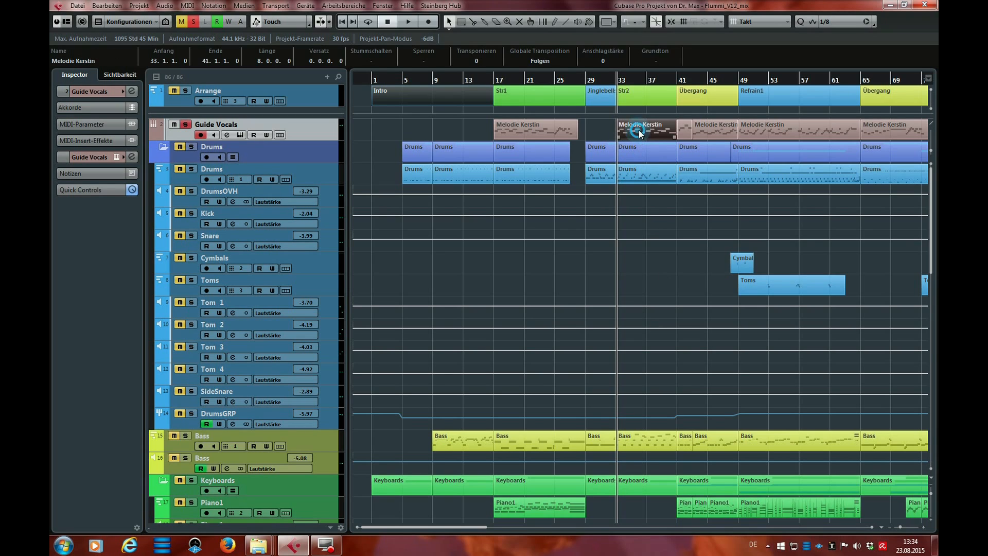
key("space")
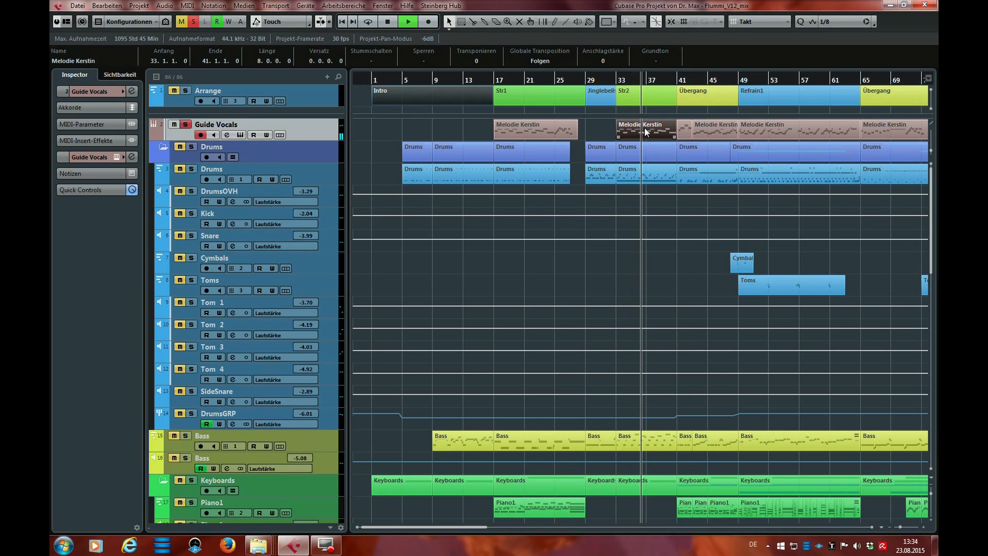
key("space")
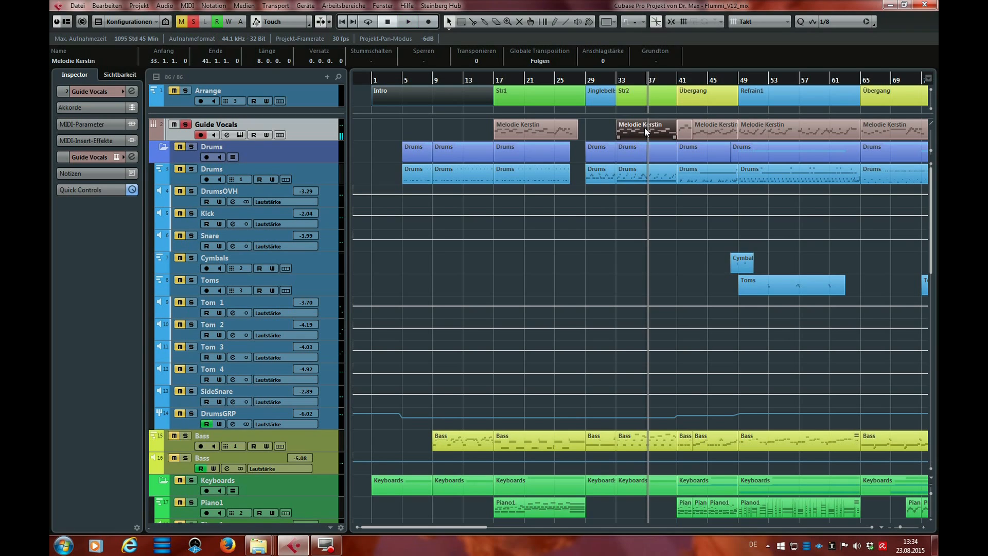
Step: Play the guide vocals in the Übergang from about bar 43, stop, and place the playhead at the Refrain1 start, bar 49
left_click(693, 81)
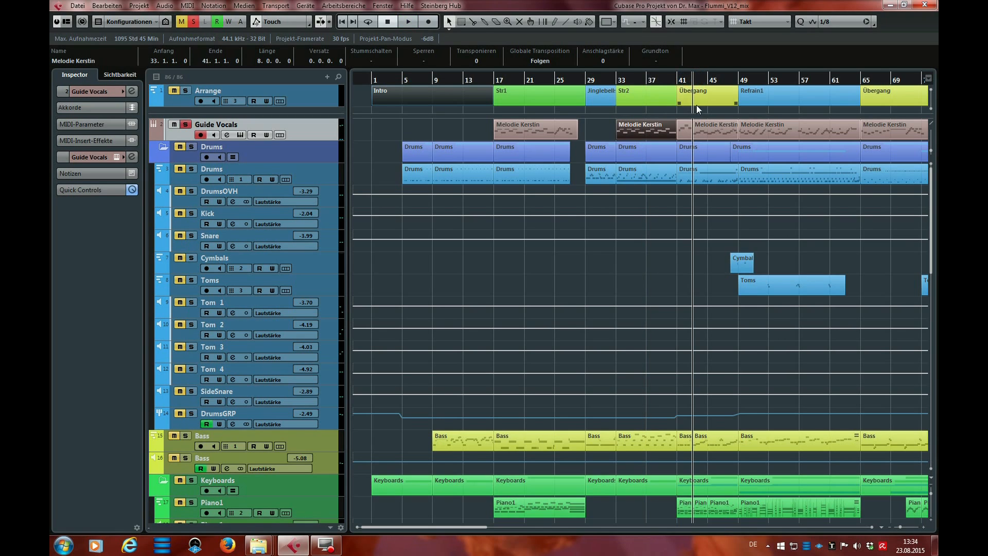
key("space")
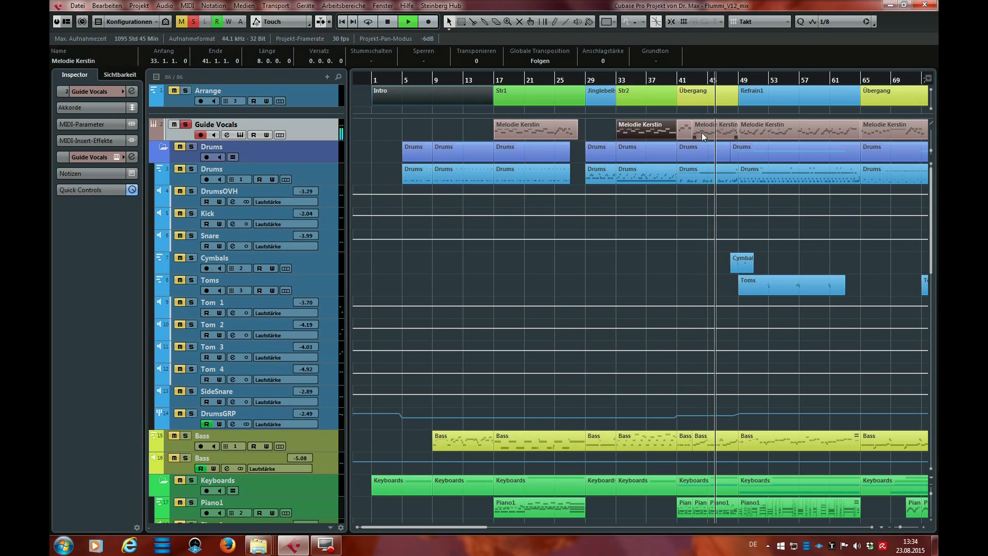
key("space")
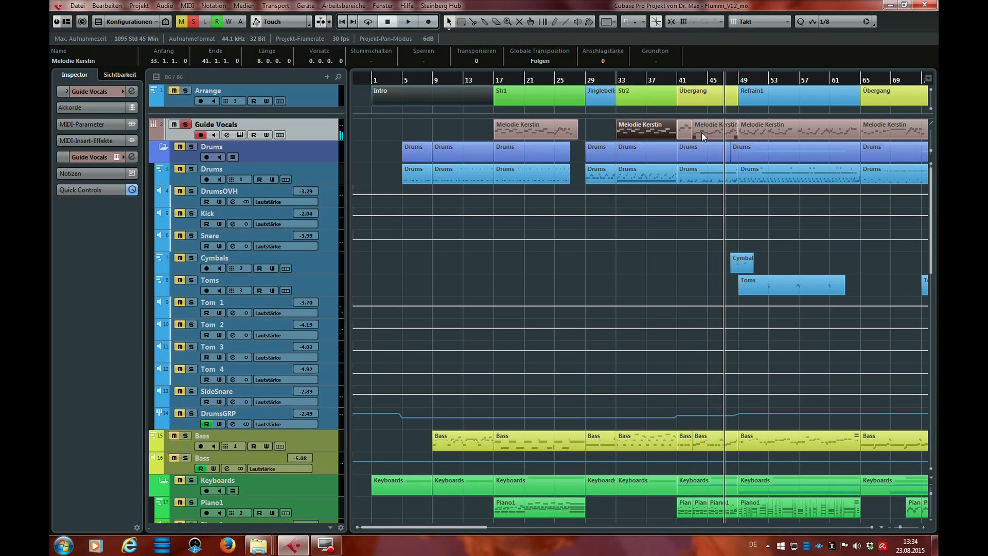
left_click(738, 81)
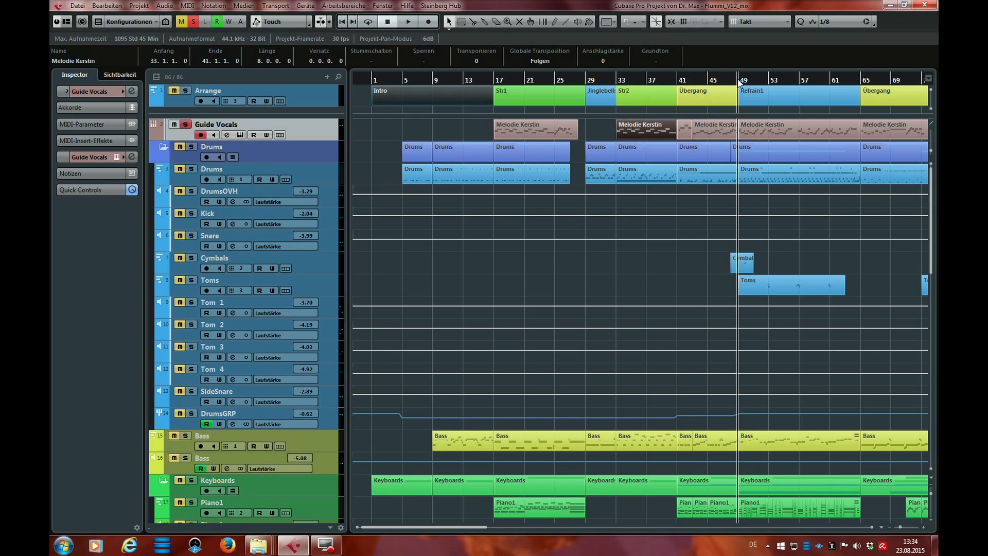
Step: Audition the soloed guide vocals in Refrain1 from bar 49, pause and continue briefly, and stop
key("space")
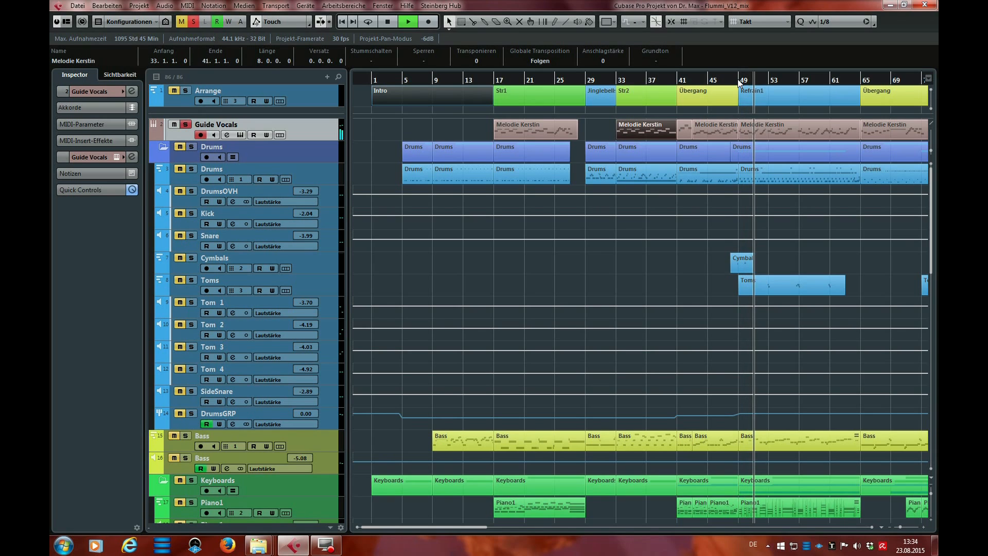
key("space")
key("space")
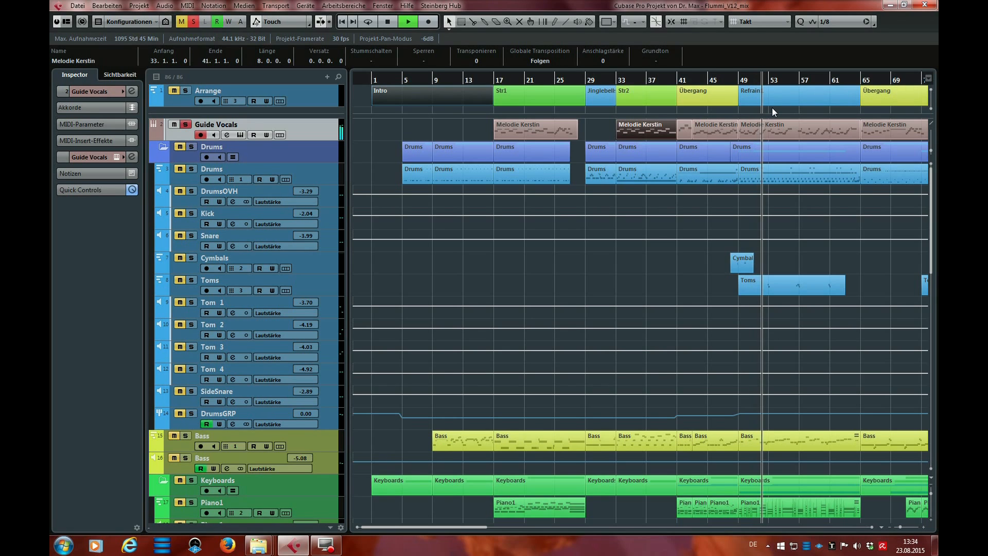
key("space")
Step: Replay the opening of the soloed Refrain1 guide vocals from bar 49 and stop
key("h")
key("h")
key("h")
key("h")
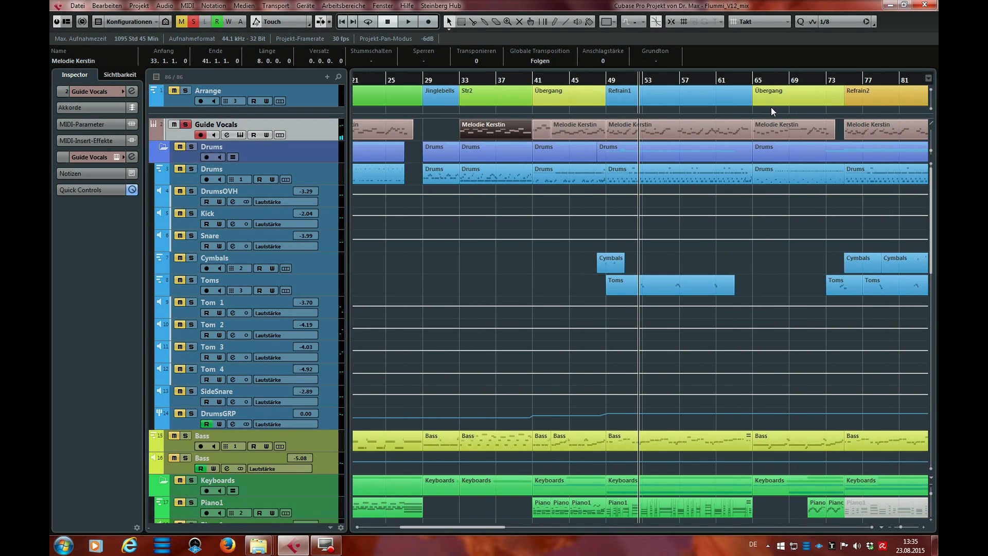
left_click(571, 80)
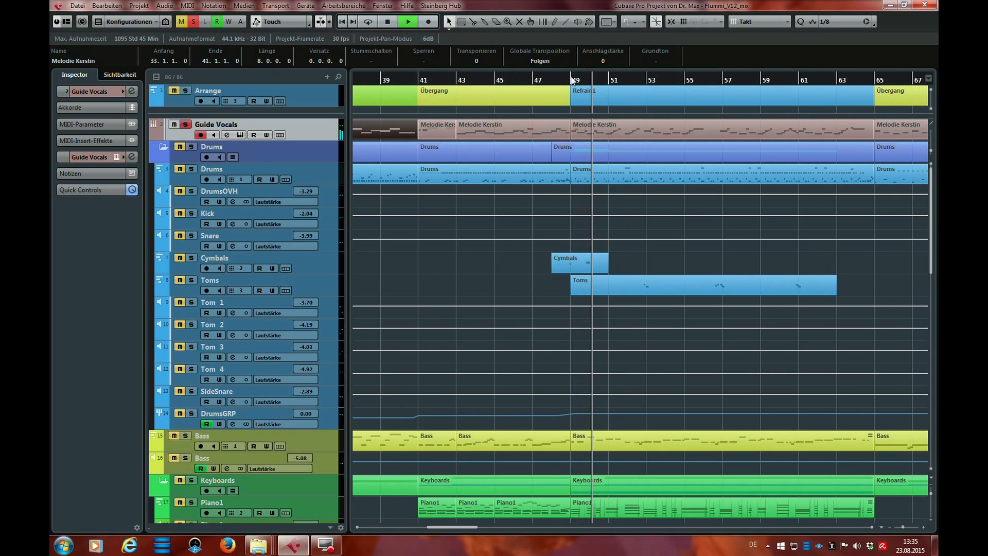
key("space")
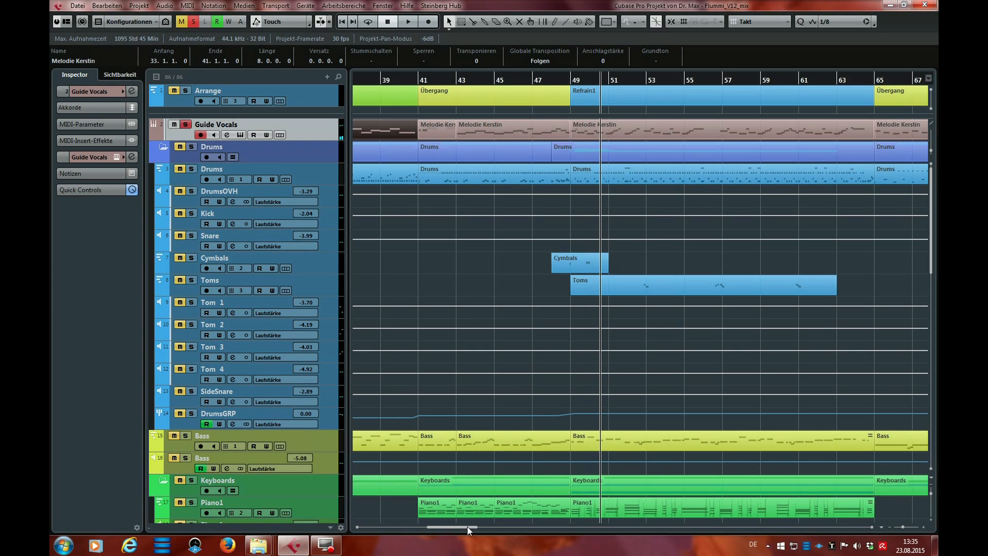
Step: Return to the start of Str2 at bar 33, play the soloed guide vocals from there, and stop
left_click_drag(467, 528, 445, 527)
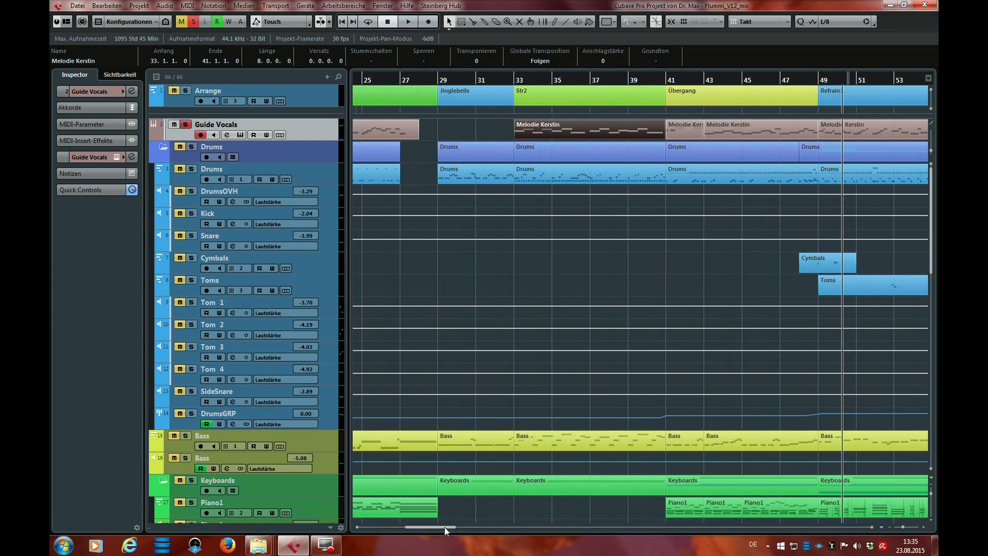
left_click(515, 79)
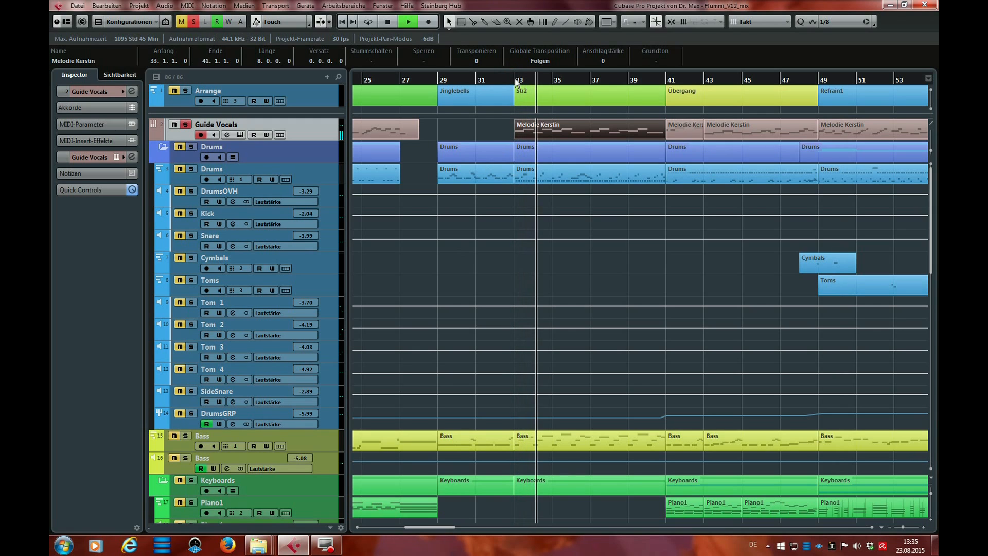
key("space")
Step: Unsolo the Guide Vocals track and clear the event selection
scroll(504, 500, "right", 5)
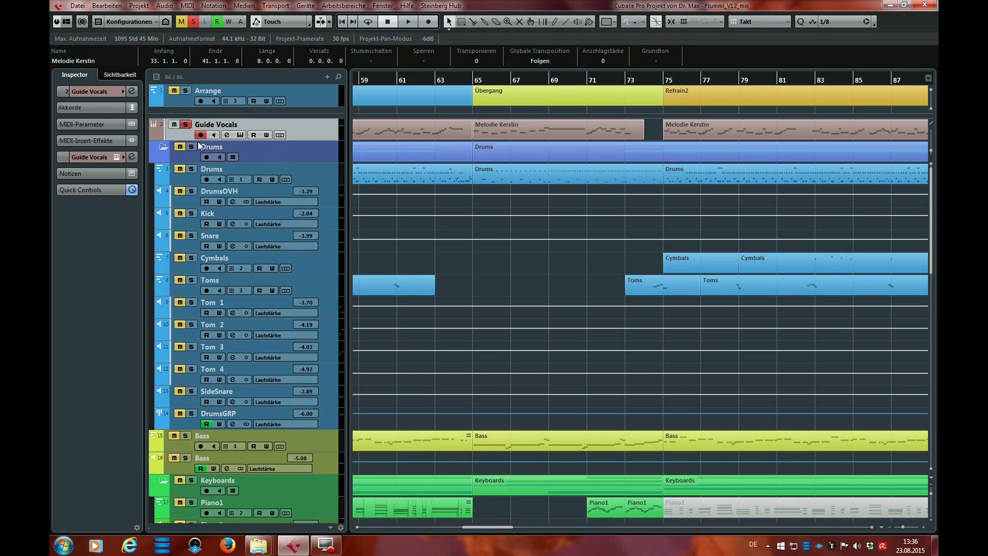
left_click(185, 124)
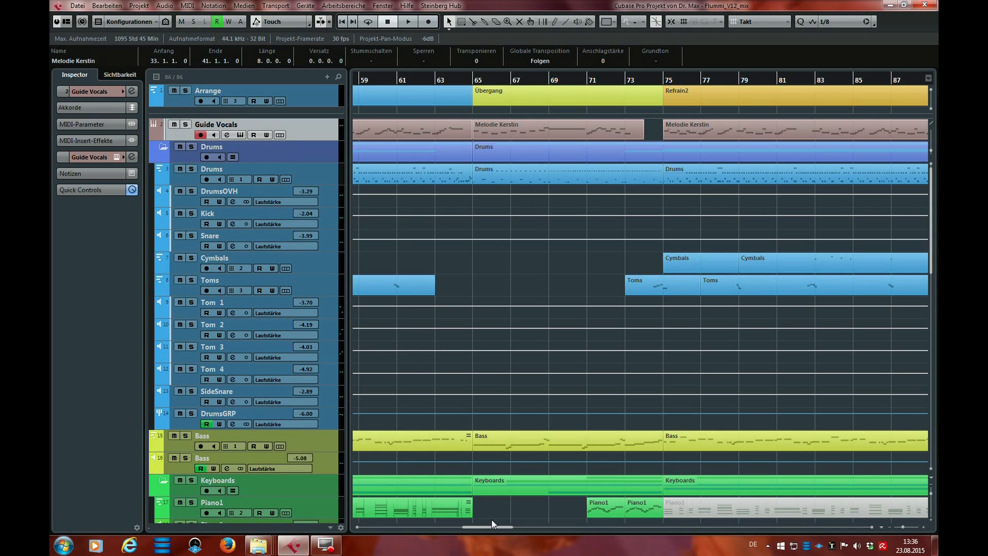
left_click_drag(499, 527, 385, 523)
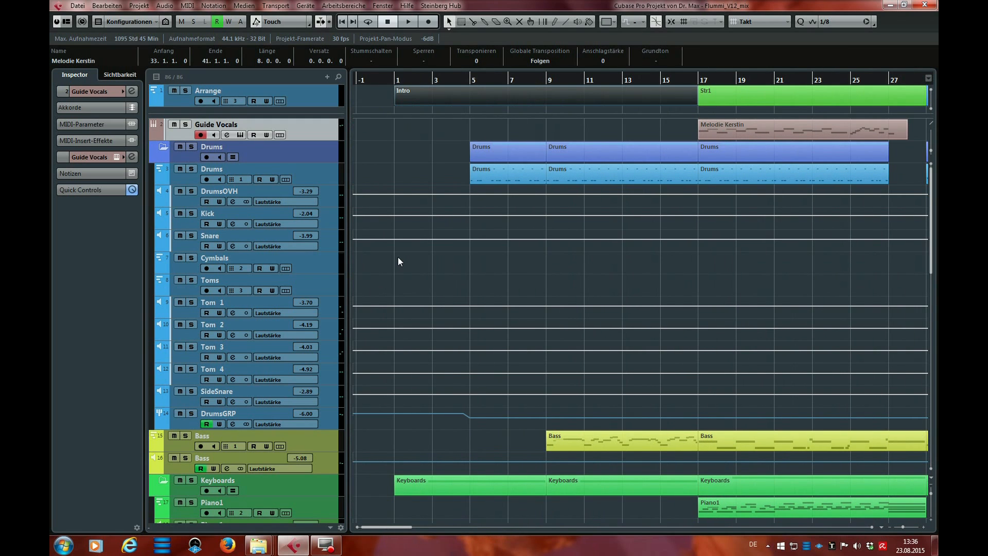
left_click(397, 263)
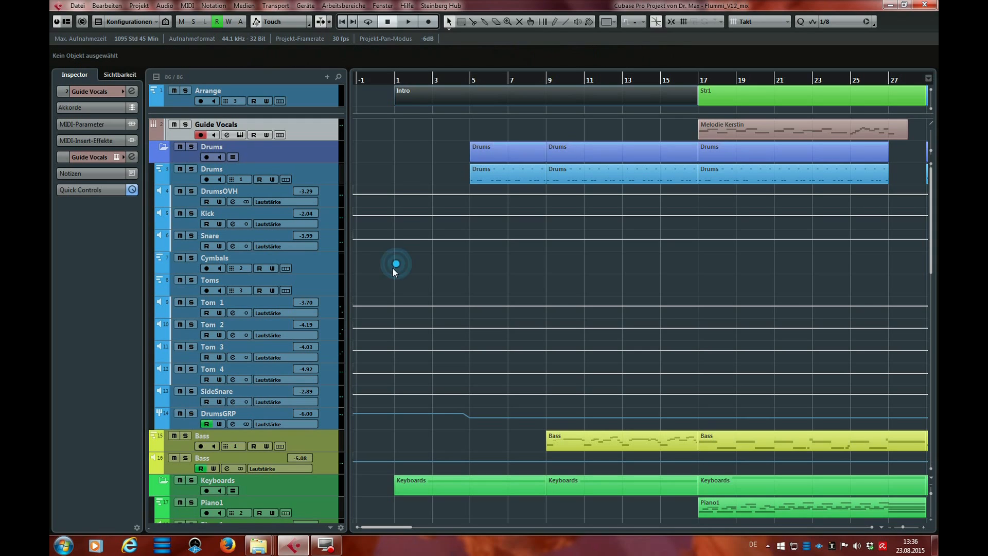
left_click(425, 103)
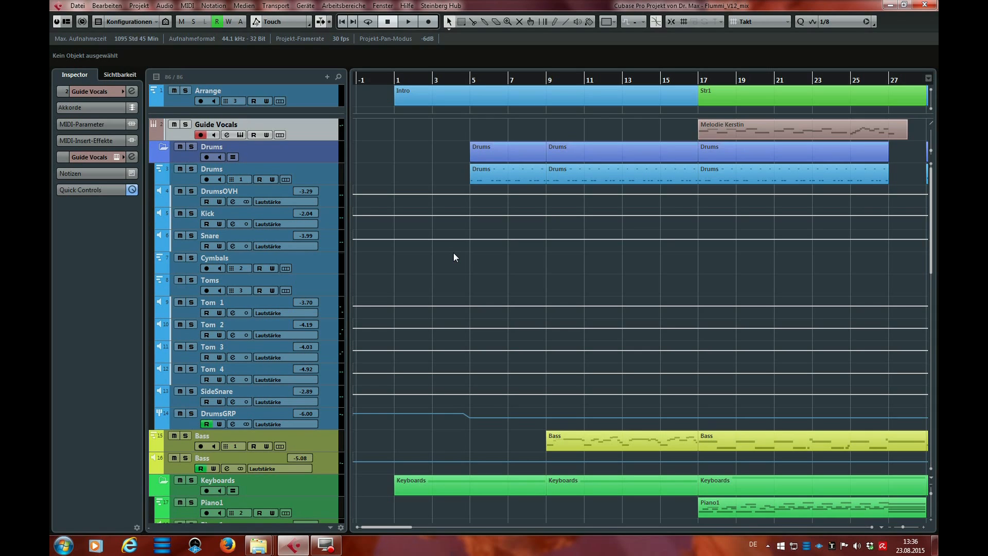
Step: Look through the tracks used in the Intro, play the full arrangement from bar 1, and stop
scroll(520, 345, "down", 5)
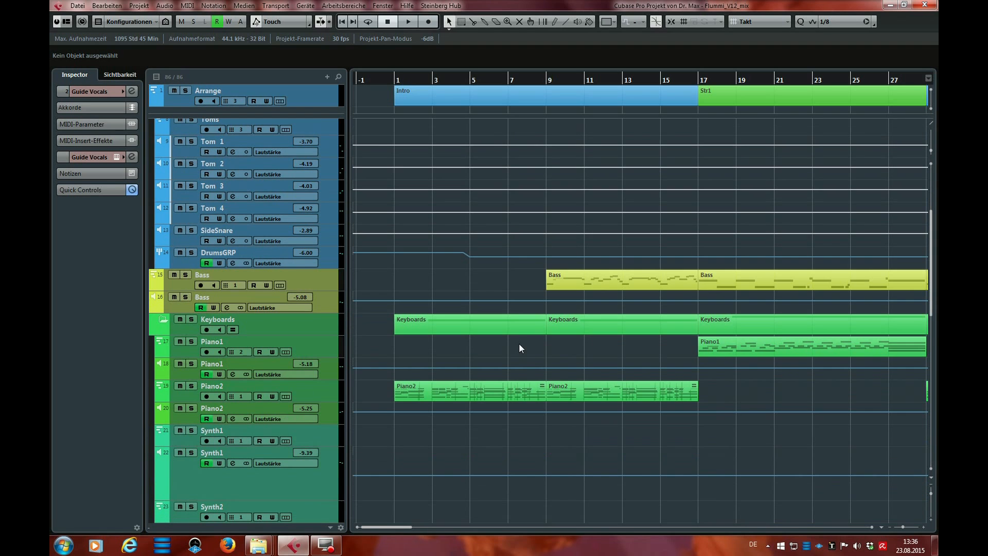
scroll(533, 349, "down", 15)
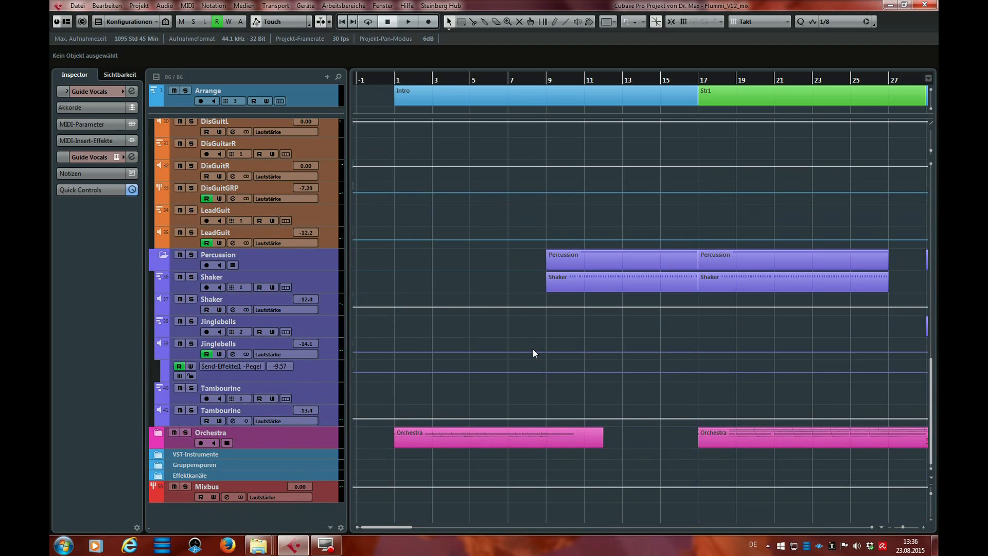
scroll(533, 348, "up", 18)
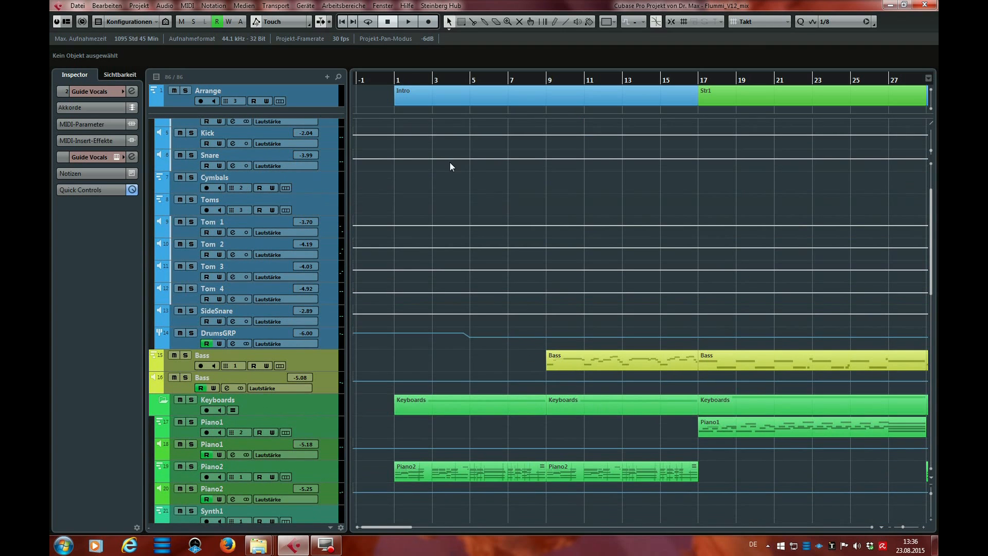
left_click(395, 80)
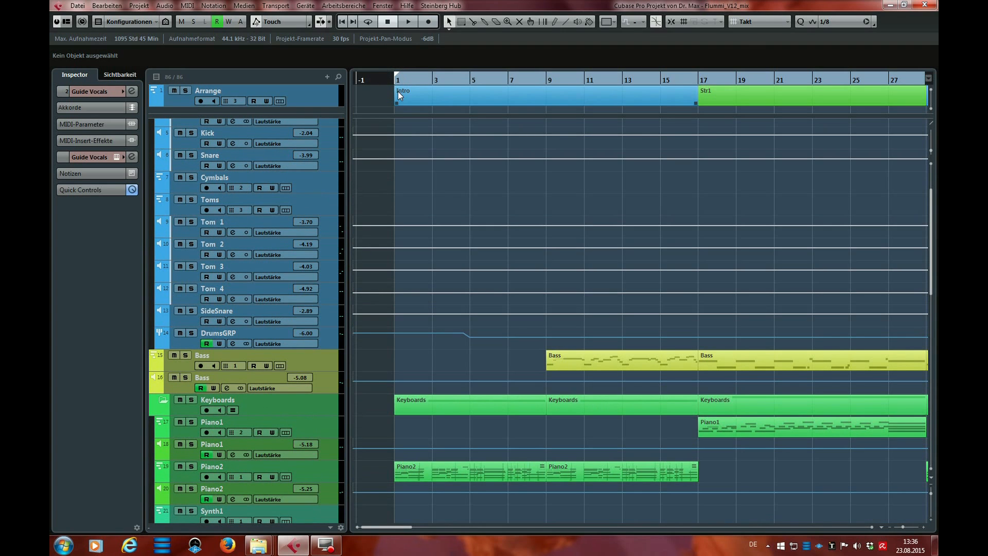
key("space")
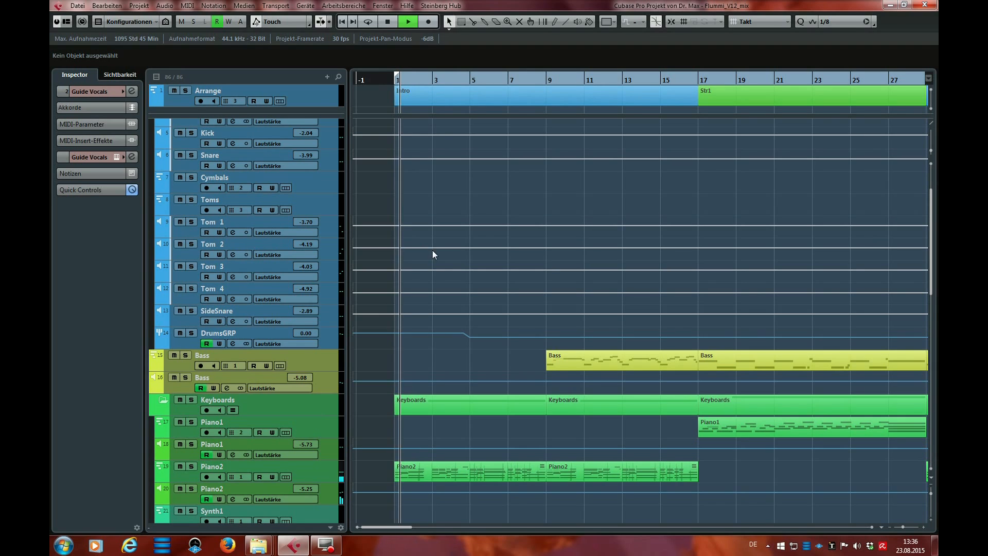
scroll(443, 255, "down", 3)
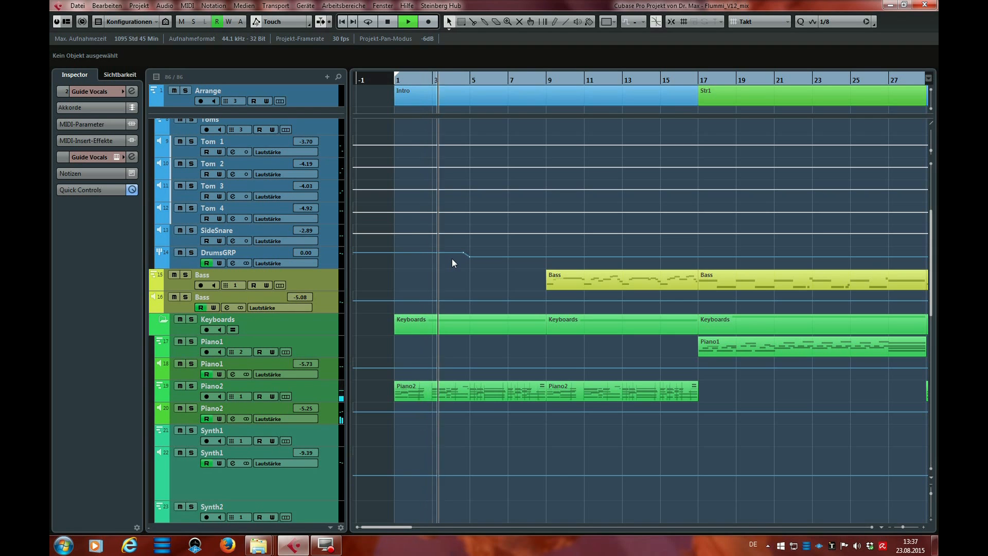
scroll(505, 349, "down", 12)
scroll(505, 349, "up", 12)
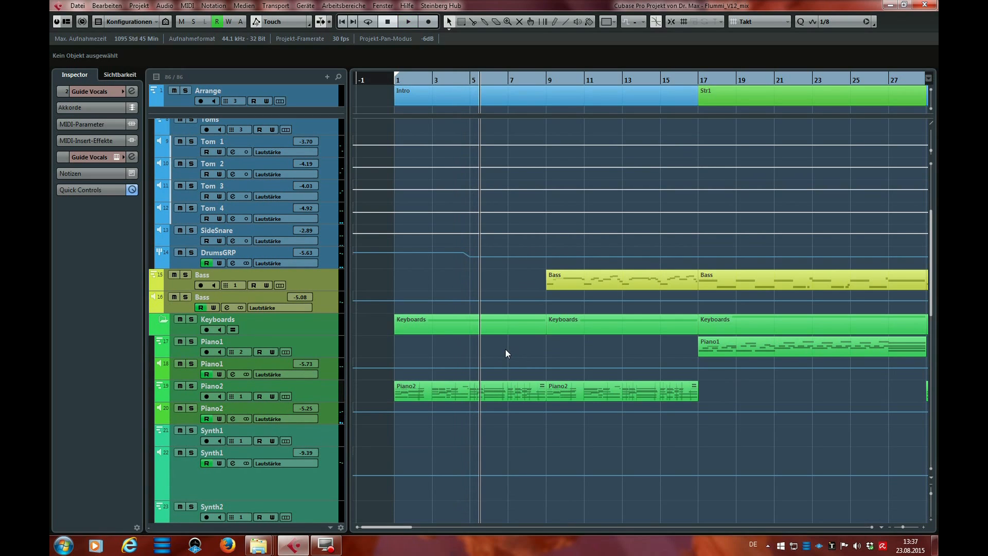
key("space")
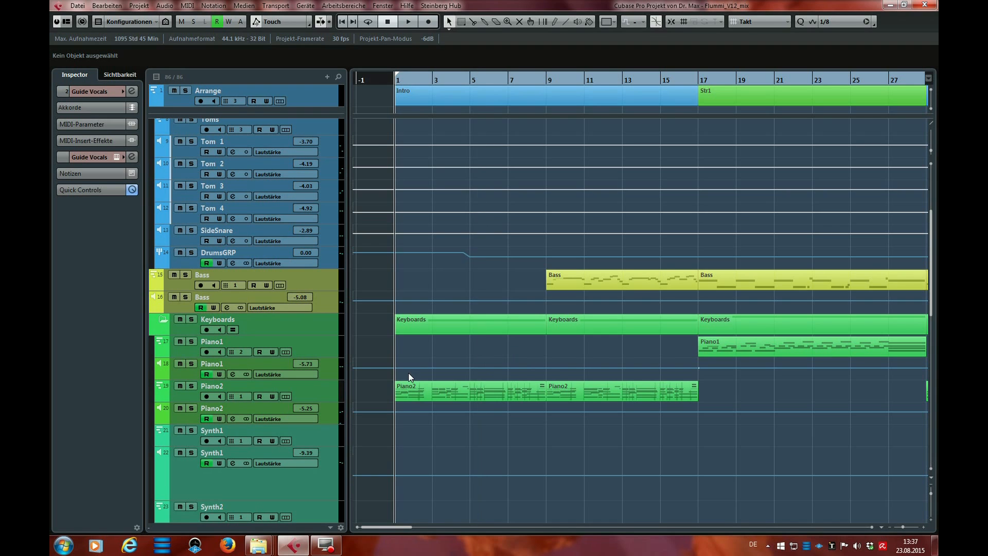
Step: Solo the Orchestra folder, audition its part in the Intro from bar 1, stop, and unsolo the folder
scroll(410, 378, "down", 10)
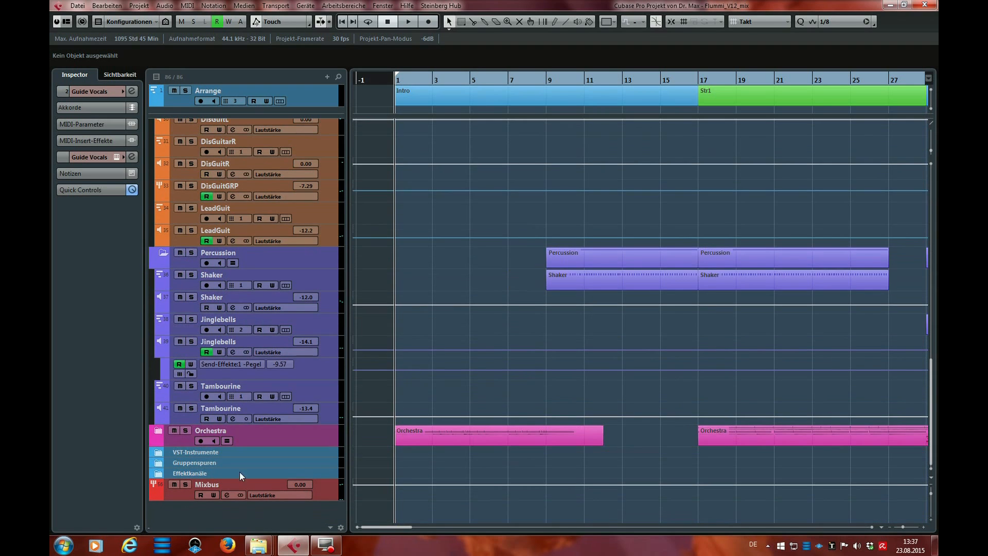
left_click(185, 430)
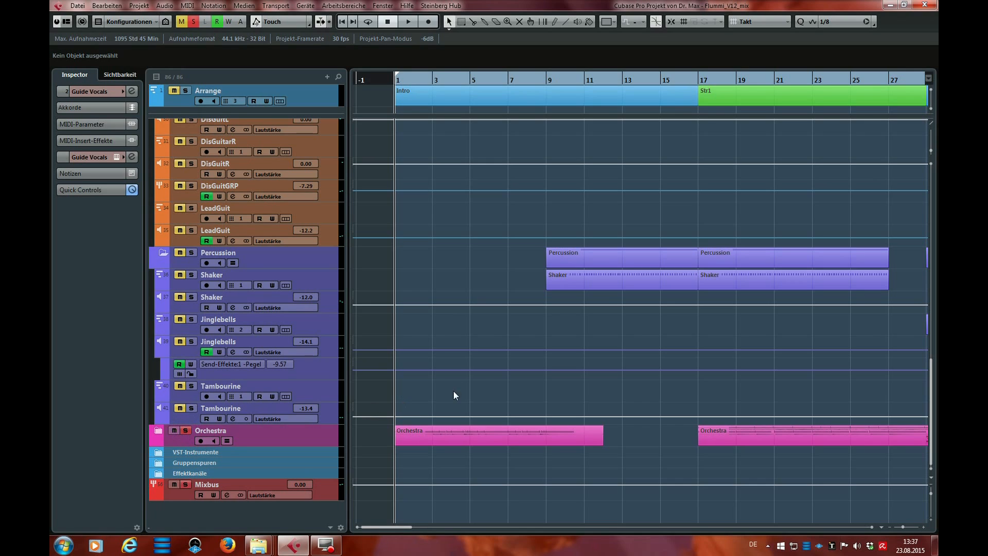
key("space")
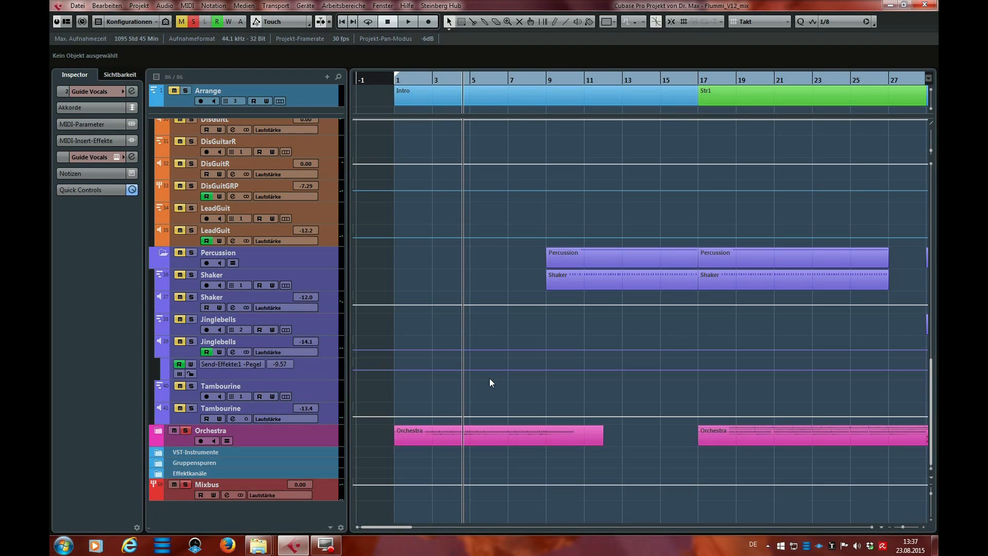
scroll(490, 387, "up", 4)
scroll(490, 387, "down", 4)
left_click(187, 431)
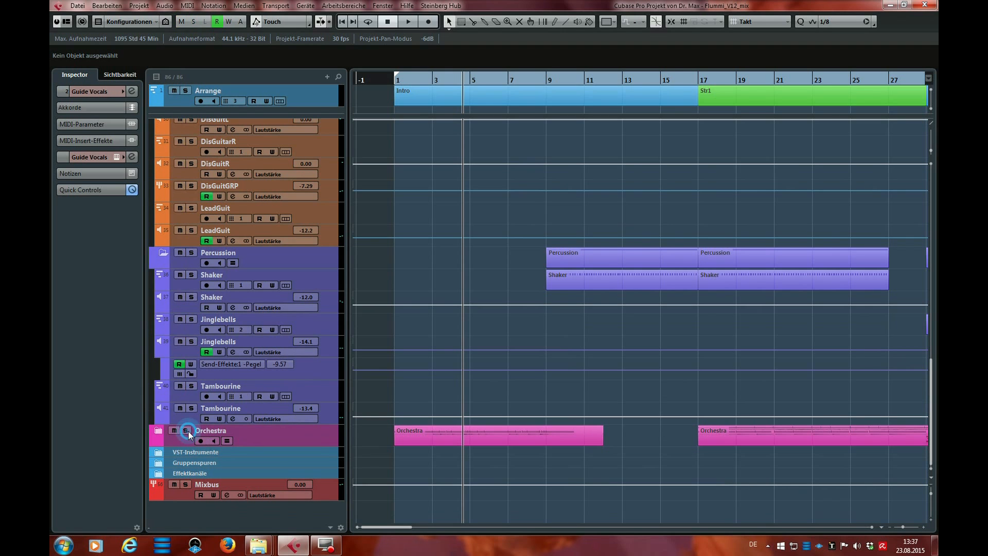
Step: Return to bar 1, play the Intro with all tracks including the orchestra, and stop
scroll(497, 346, "up", 10)
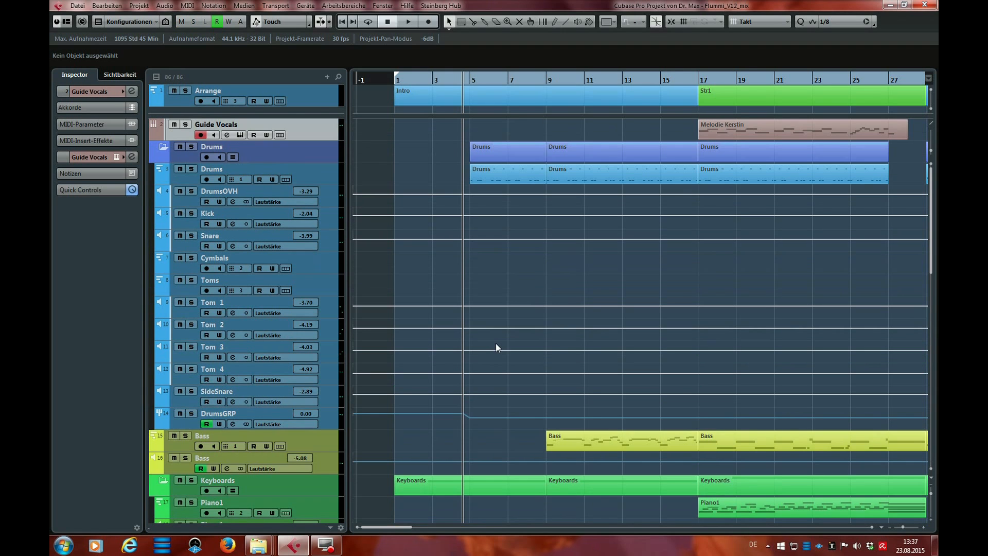
scroll(497, 344, "down", 10)
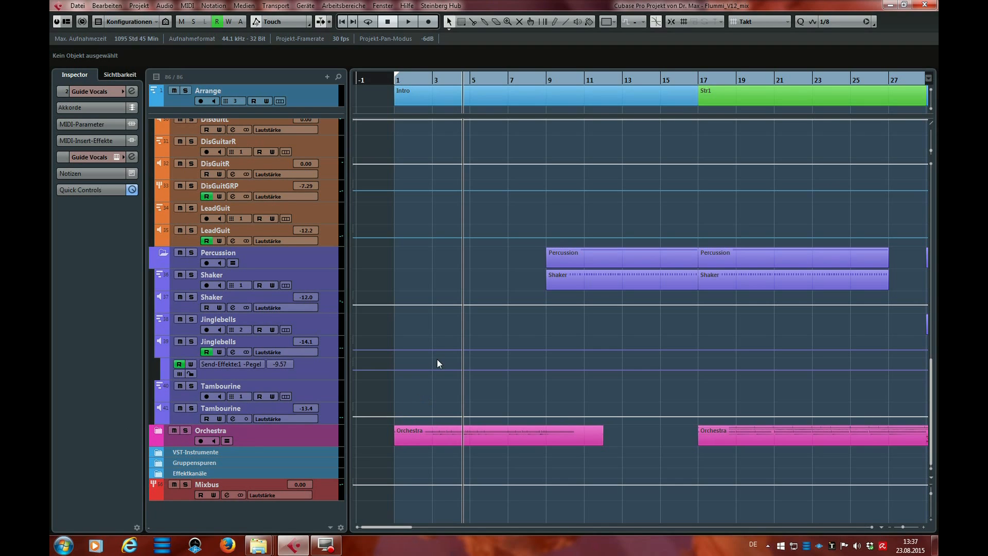
scroll(449, 330, "up", 2)
scroll(449, 329, "down", 2)
key("KP_Decimal")
key("space")
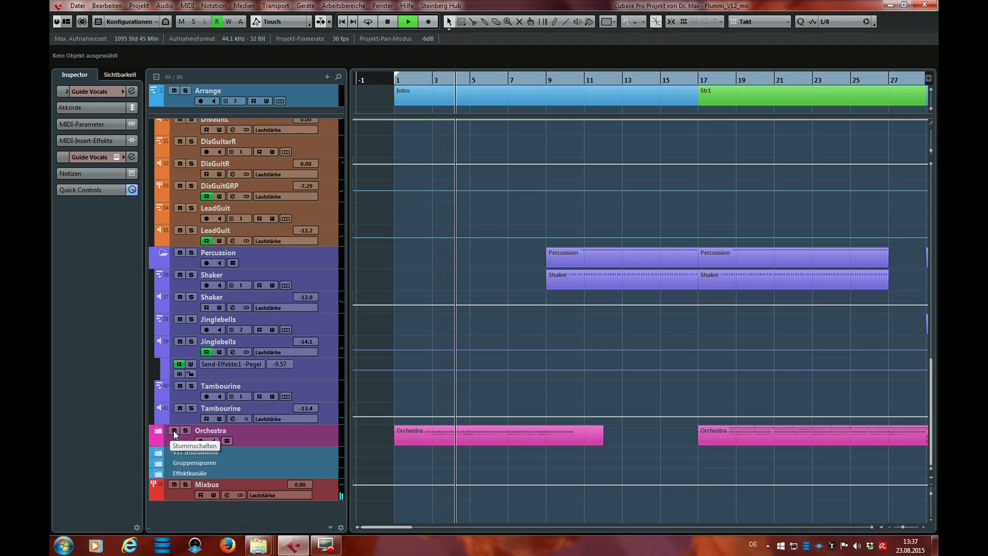
key("space")
Step: Mute the Orchestra folder and expand it to show its individual tracks
left_click(174, 430)
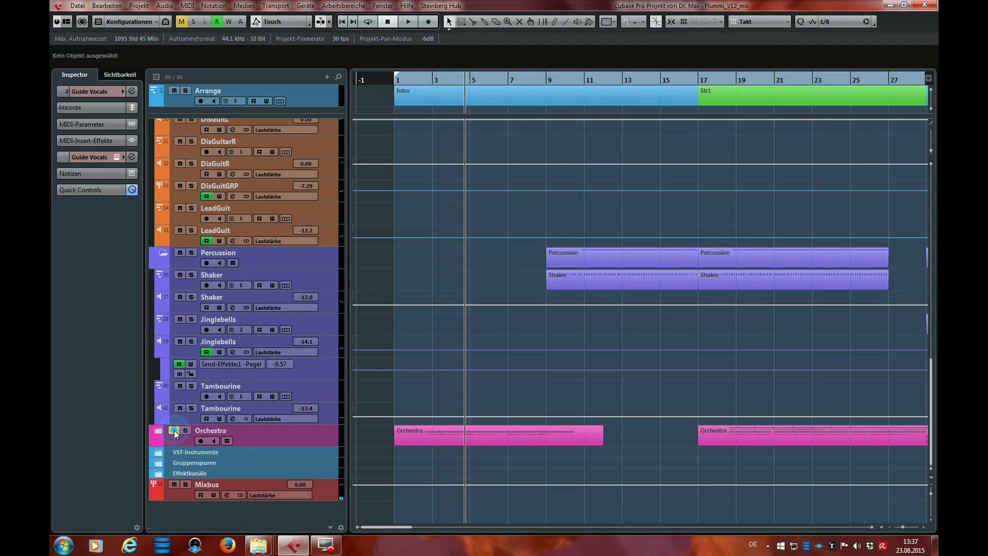
left_click(159, 433)
scroll(257, 434, "down", 3)
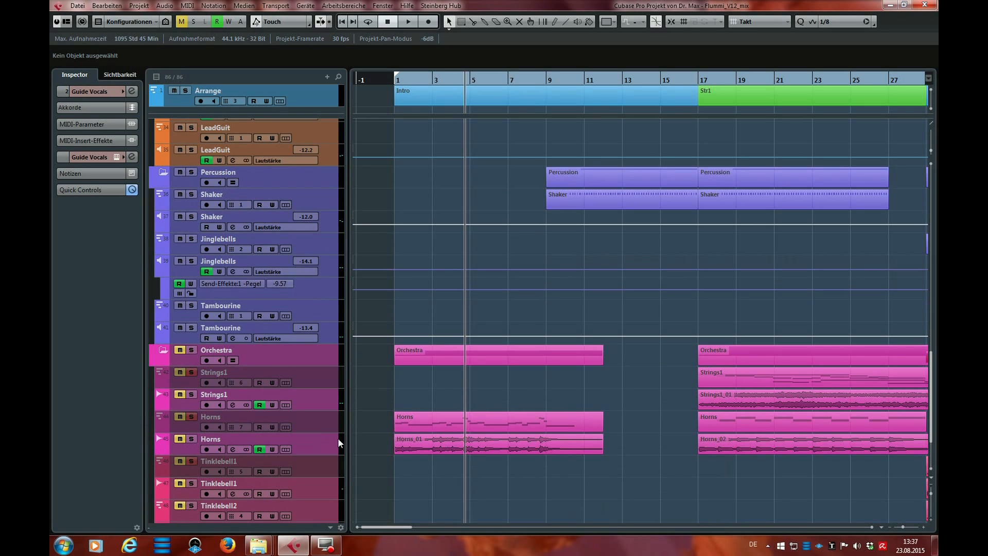
Step: Audition the Intro from bar 1 without the orchestra, stop, and unmute the Orchestra folder
left_click(400, 307)
key("space")
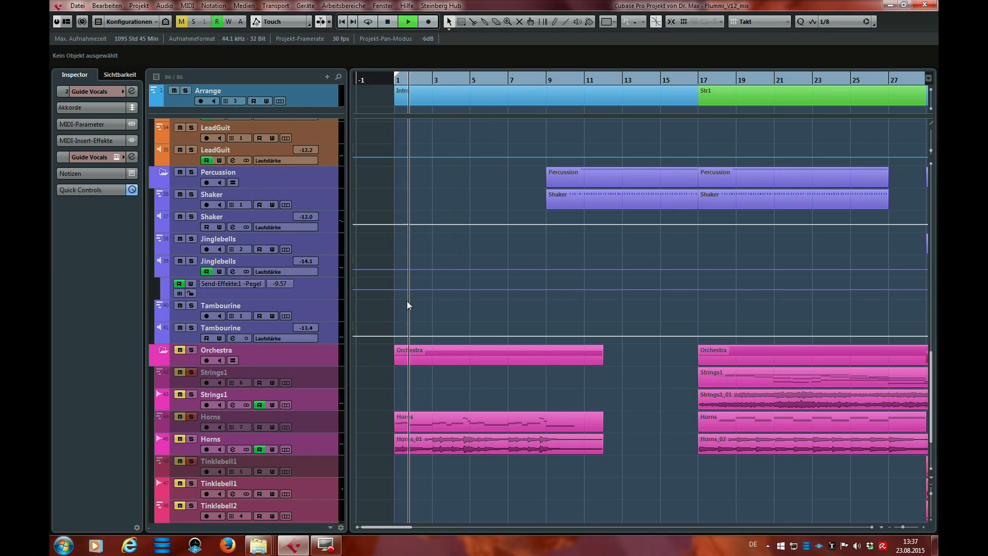
key("space")
left_click(179, 350)
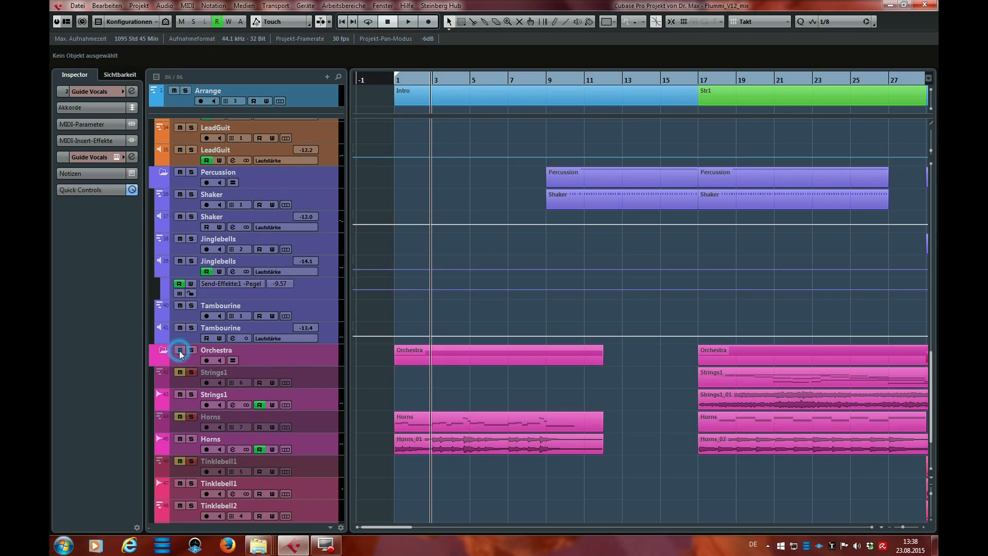
Step: Mute the Horns audio track and audition the Intro from bar 1 without it
left_click(179, 440)
key("space")
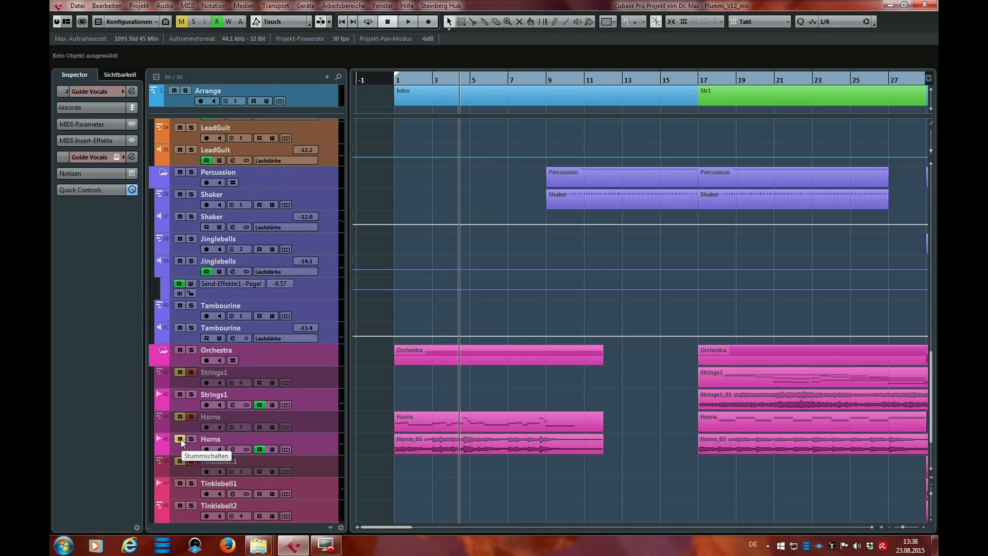
key("period")
key("space")
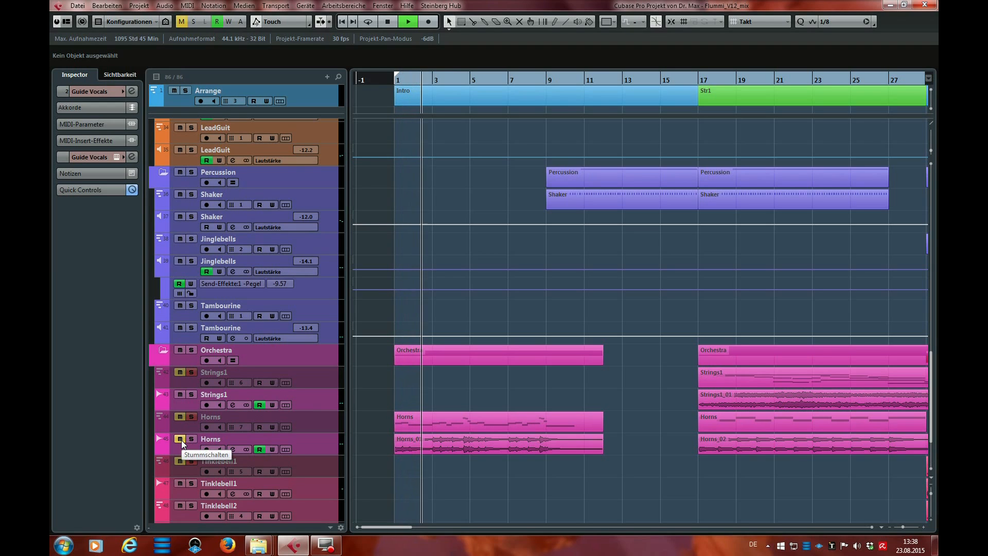
Step: Bring the Horns back in and mute them again during playback, stop, and clear all mutes in the project
left_click(180, 440)
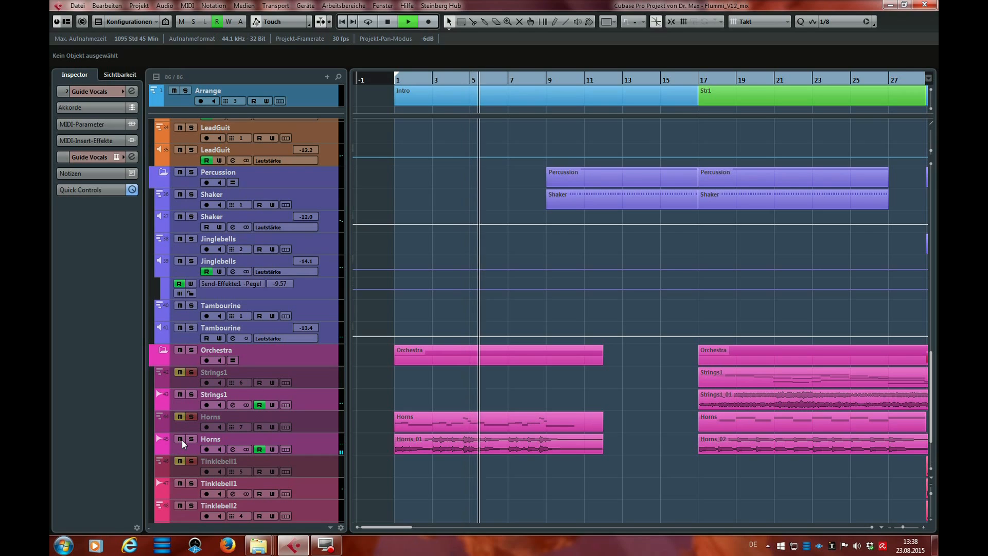
left_click(180, 439)
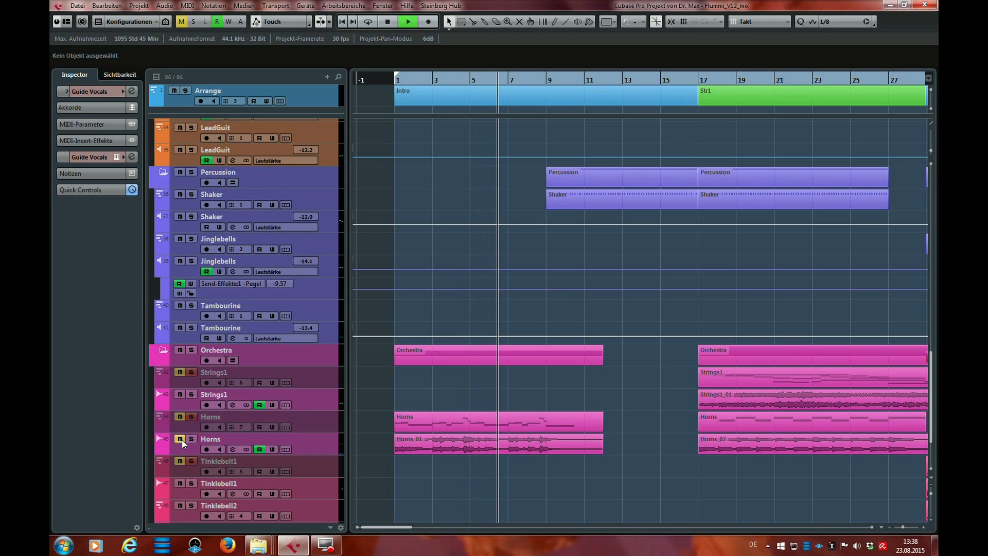
key("space")
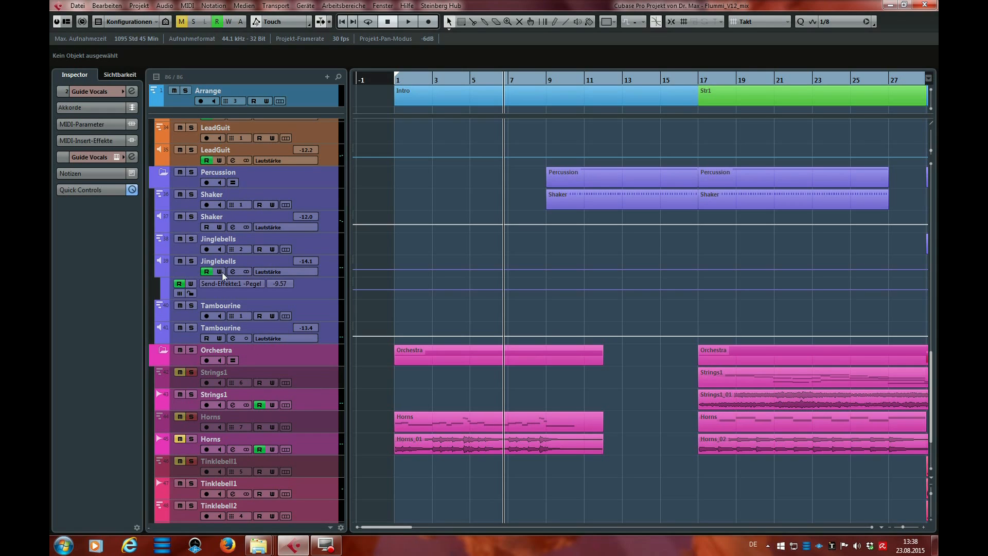
left_click(181, 21)
Step: Look over the arrangement around the Refrain1 section and collapse the Orchestra folder
scroll(494, 358, "up", 3)
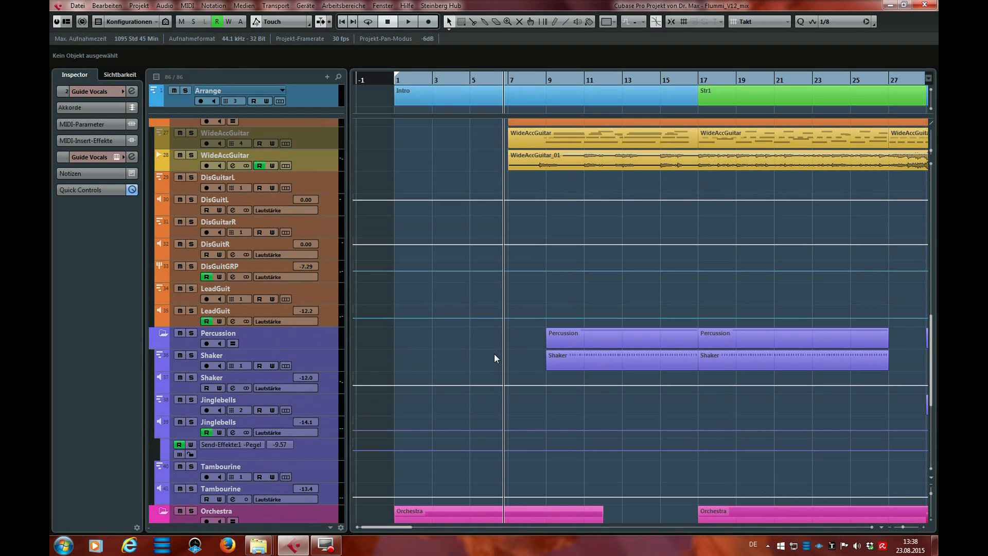
scroll(502, 353, "up", 3)
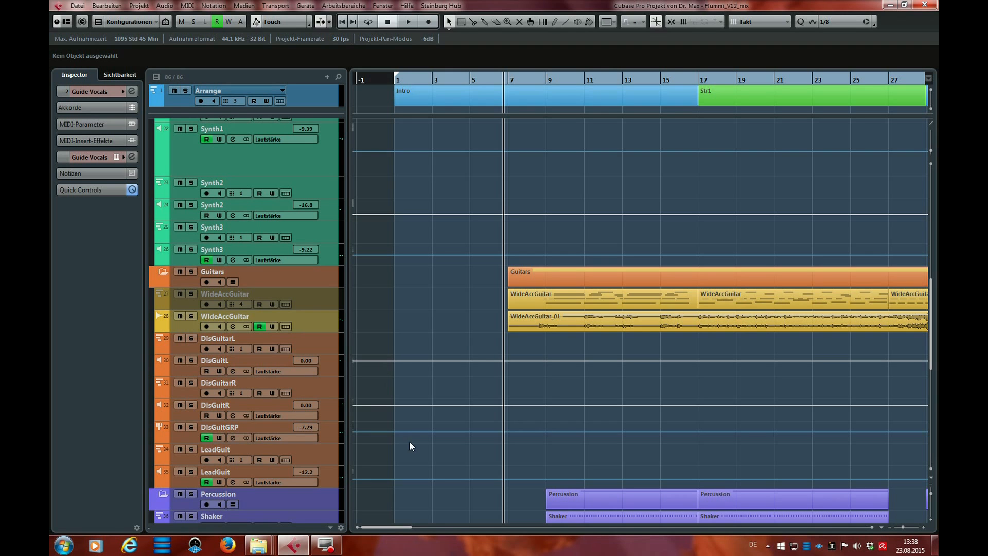
left_click_drag(395, 527, 480, 488)
scroll(527, 397, "down", 6)
scroll(533, 452, "down", 2)
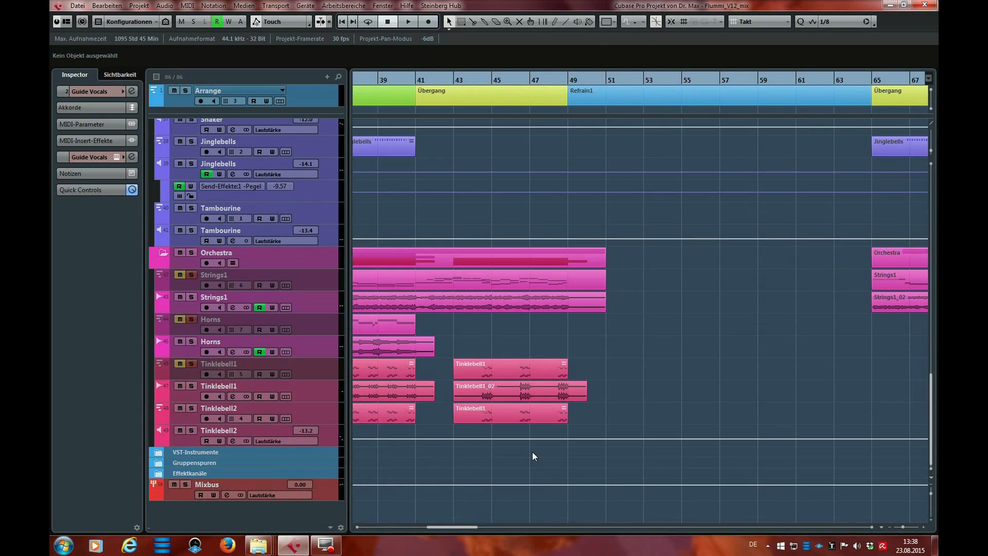
scroll(234, 387, "up", 3)
left_click(162, 412)
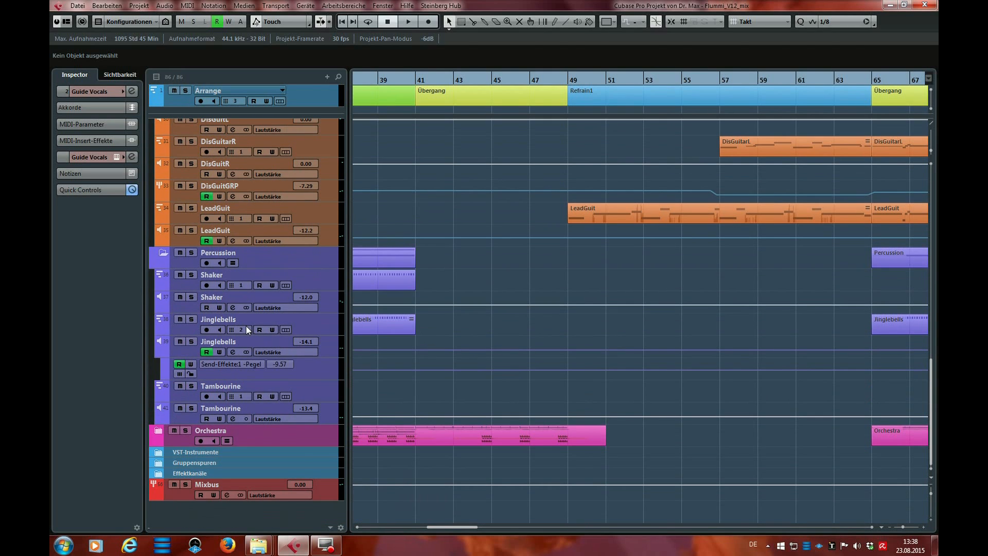
Step: Select the Refrain1 section on the Arrange track and review which instruments play in it
scroll(673, 311, "up", 5)
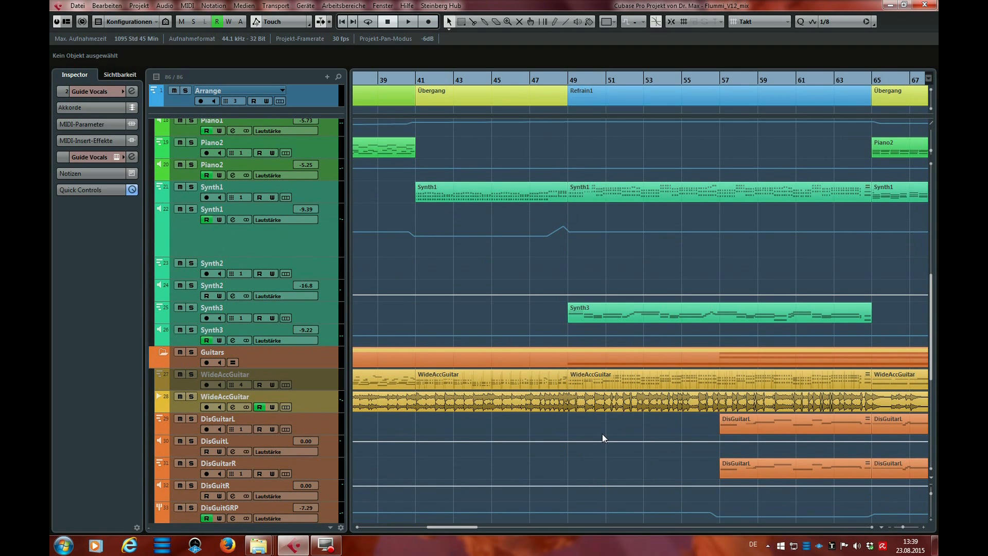
left_click(643, 101)
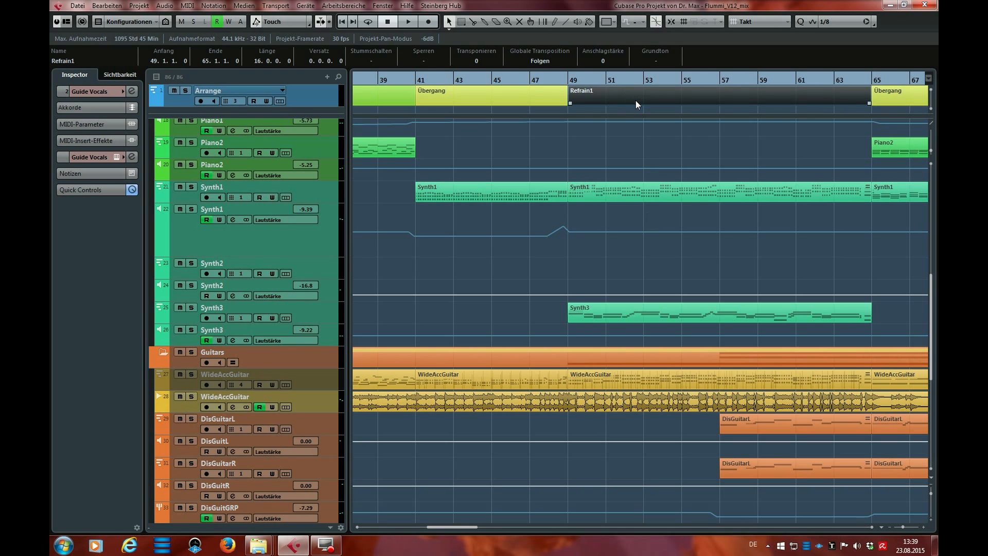
scroll(611, 212, "up", 5)
scroll(612, 211, "up", 5)
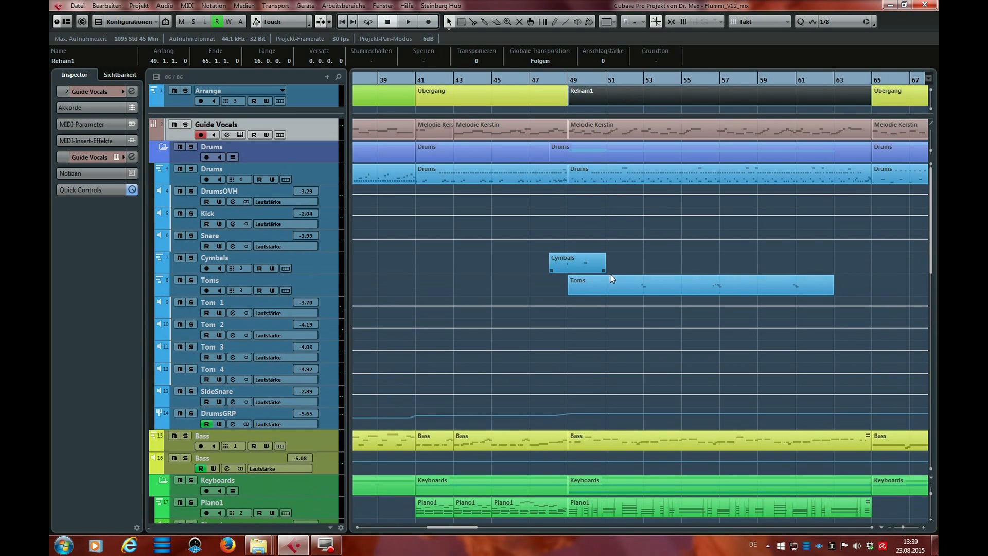
scroll(615, 284, "down", 5)
Step: Solo the Piano1 track and set the locators to its Refrain1 part, bars 49 to 65
left_click(595, 347)
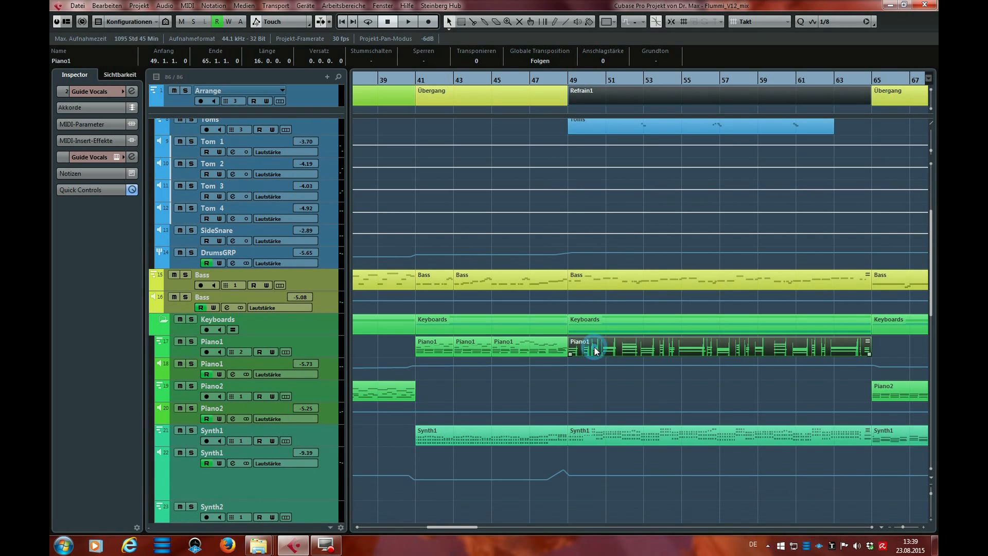
scroll(595, 347, "down", 3)
scroll(595, 348, "down", 5)
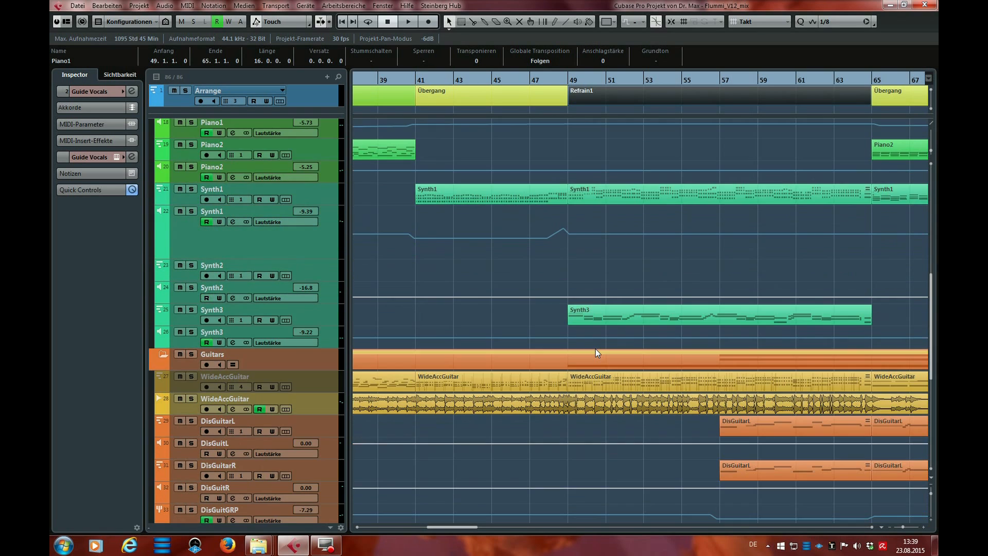
scroll(632, 442, "up", 7)
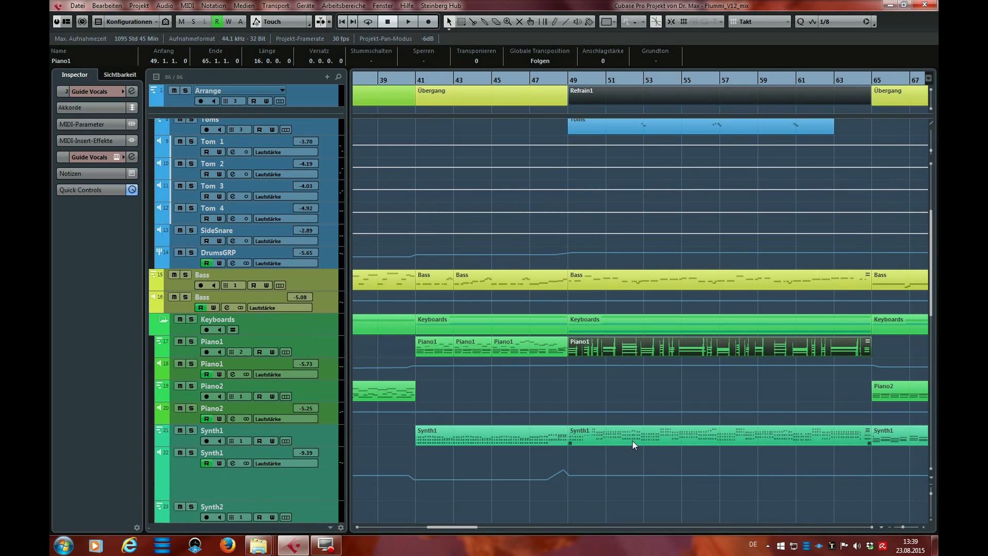
left_click(191, 343)
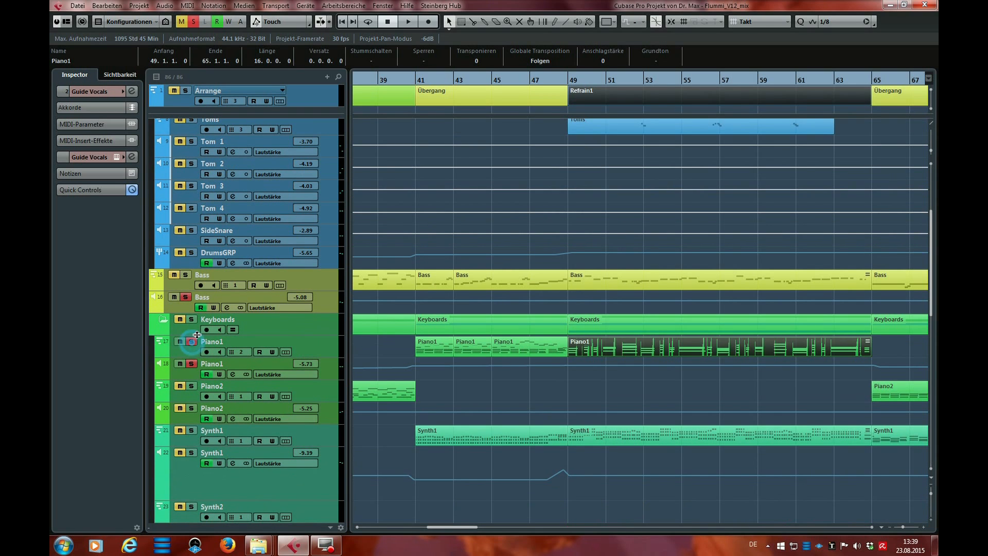
key("Home")
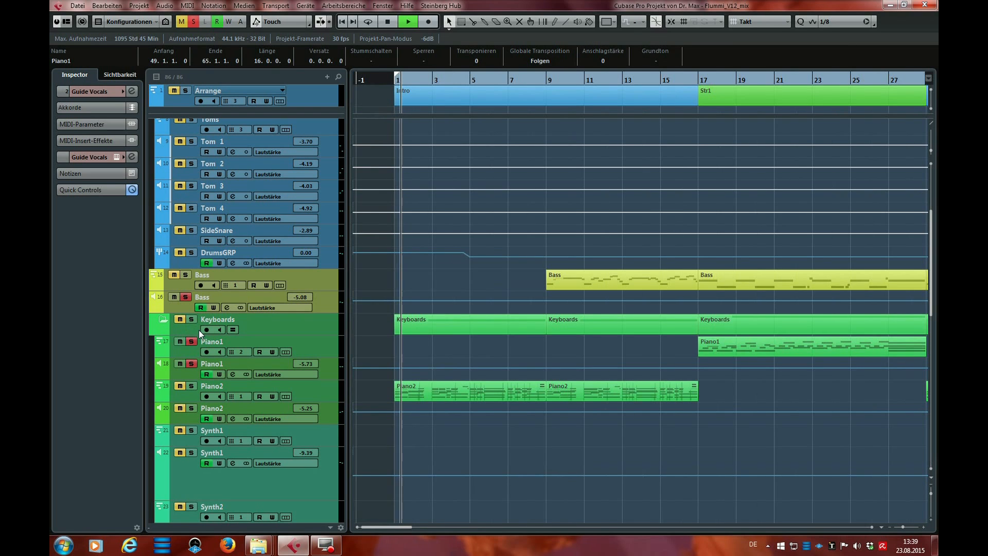
left_click_drag(391, 527, 461, 494)
key("p")
Step: Audition Refrain1 with Piano1 soloed, add the WideAccGuitar audio track to the solo, and stop playback
key("space")
scroll(582, 355, "down", 3)
scroll(594, 357, "down", 2)
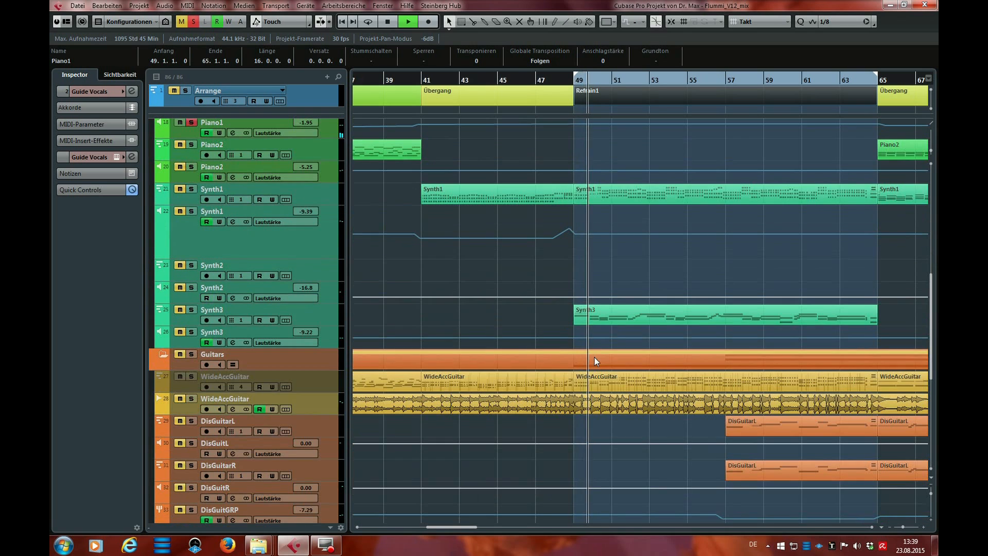
left_click(190, 400)
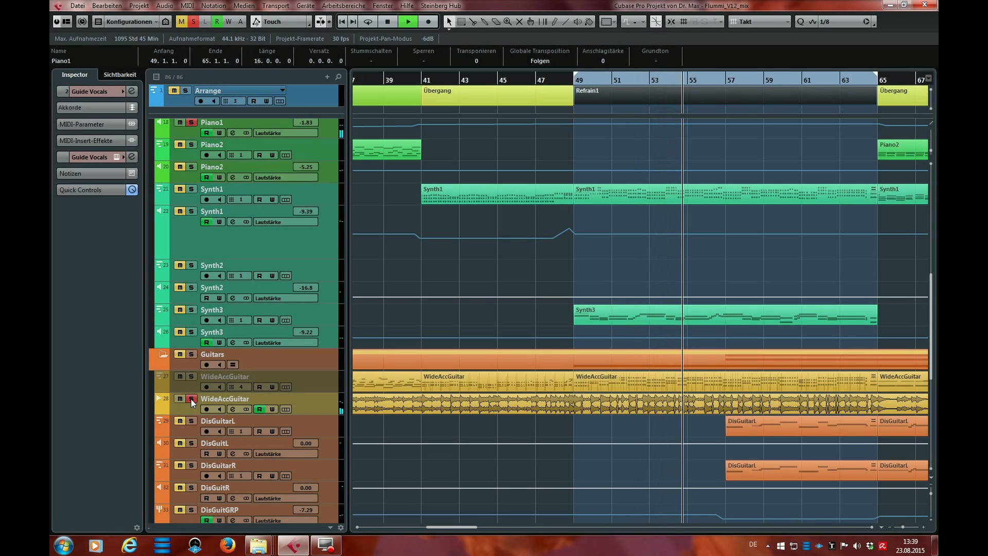
key("space")
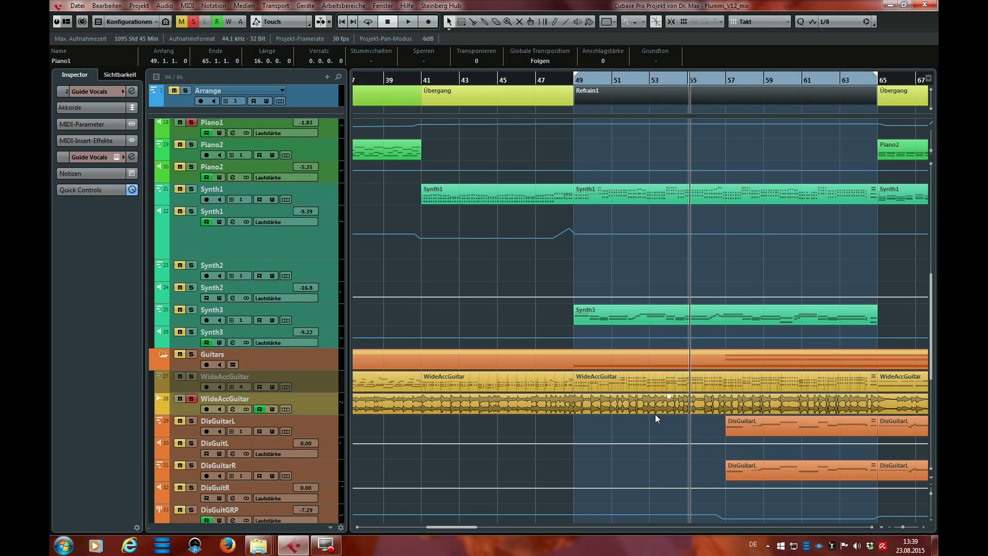
Step: Solo Synth1, unsolo Piano1, and audition Refrain1 with only Synth1 and WideAccGuitar before stopping
scroll(497, 305, "up", 3)
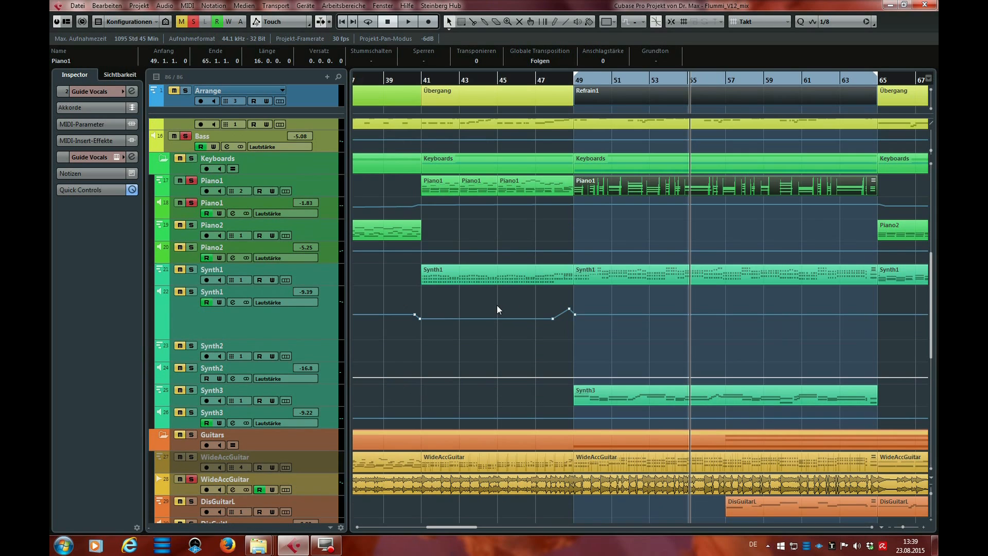
left_click(191, 271)
key("space")
left_click(191, 181)
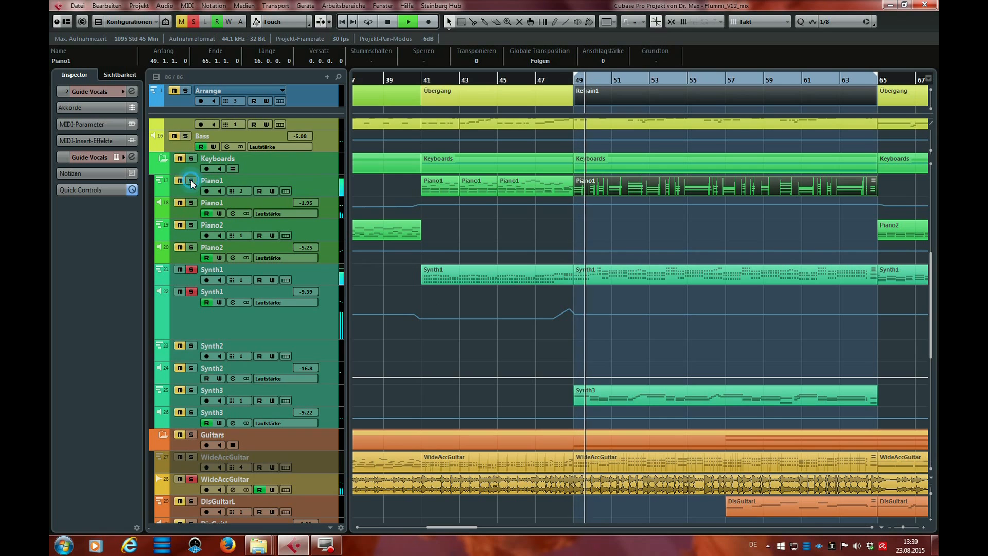
scroll(640, 414, "down", 2)
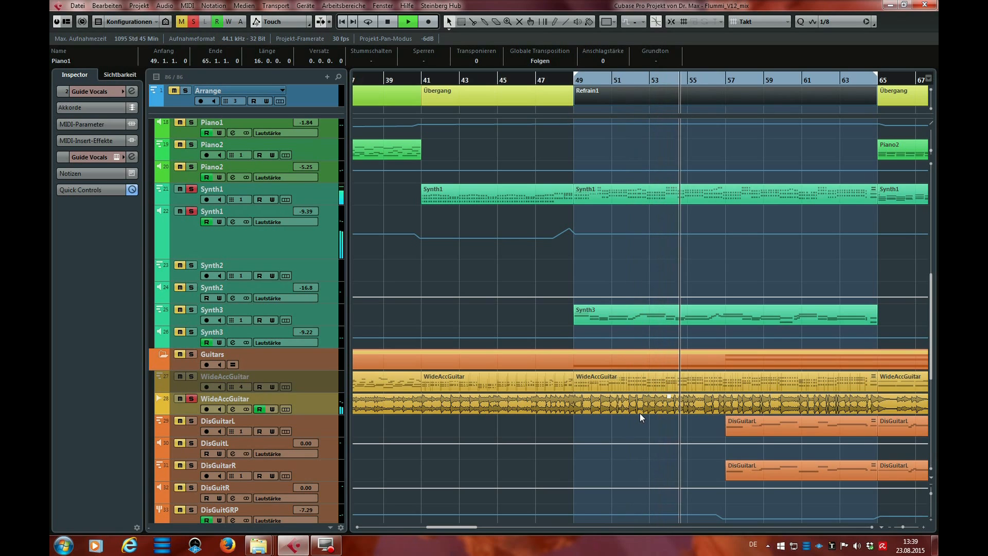
key("space")
Step: Compare the WideAccGuitar_01 audio event with the Synth1 part in Refrain1 by selecting each in turn
left_click(598, 409)
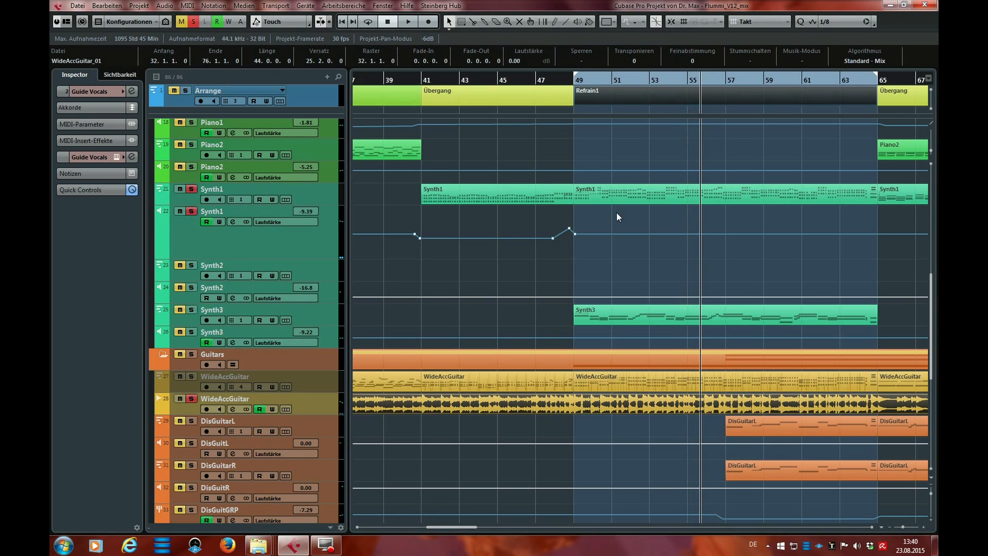
left_click(628, 193)
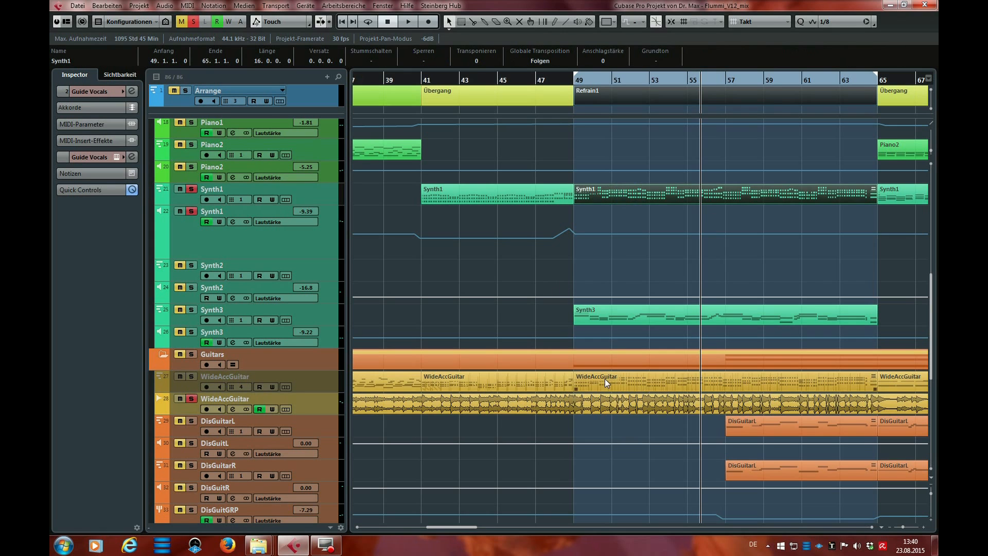
scroll(664, 296, "up", 3)
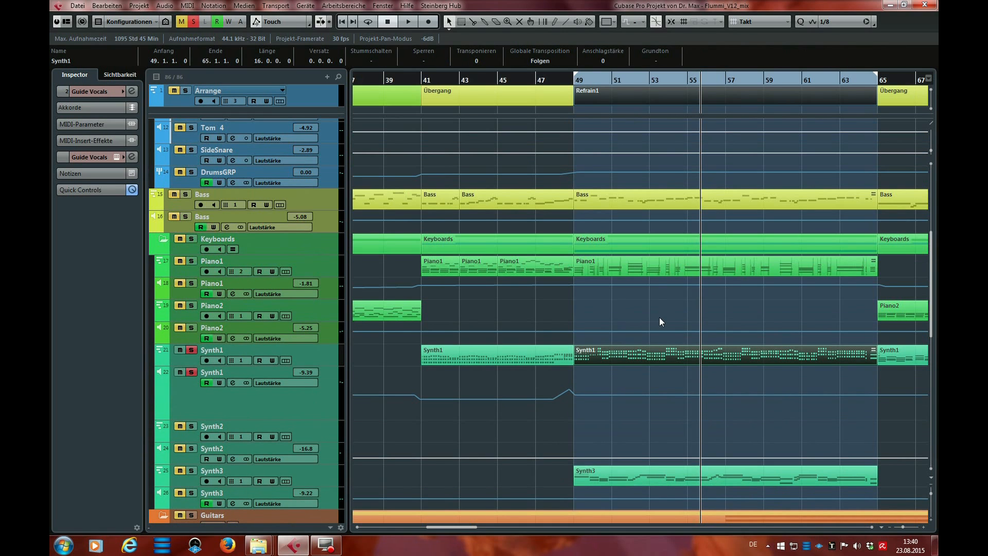
scroll(659, 317, "down", 3)
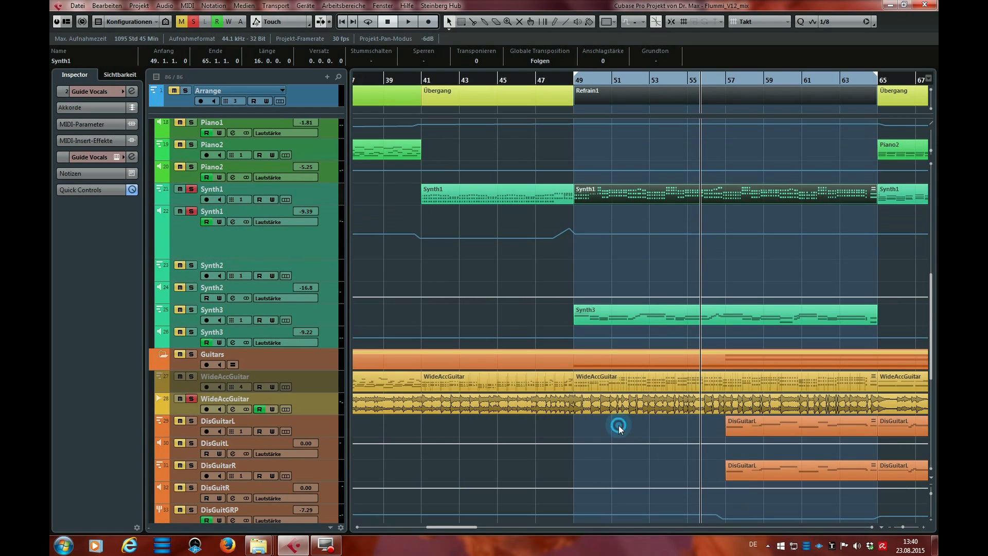
left_click(619, 425)
left_click(624, 406)
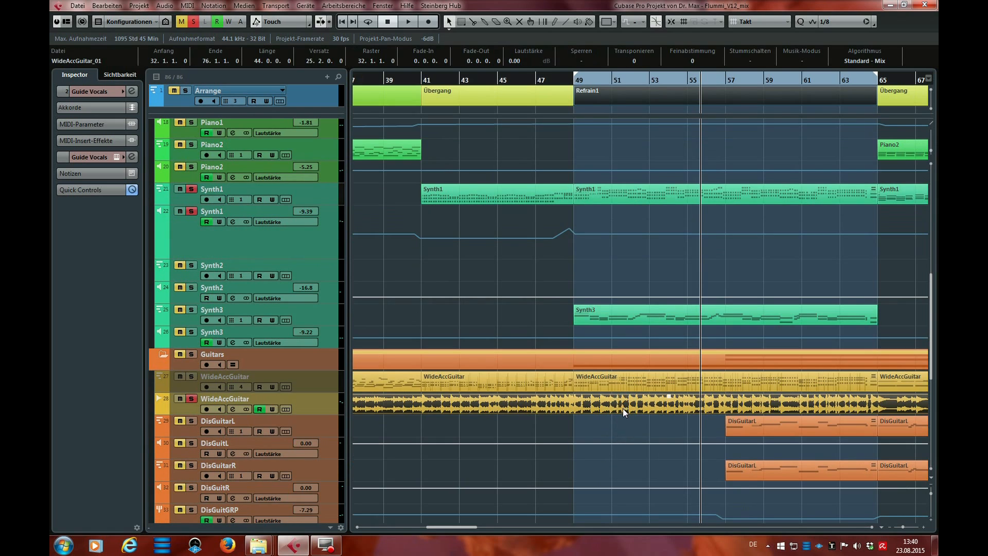
Step: Select the Piano1 part in Refrain1 to examine it against the Synth1 and Synth3 parts, and clear the selection
scroll(625, 409, "up", 5)
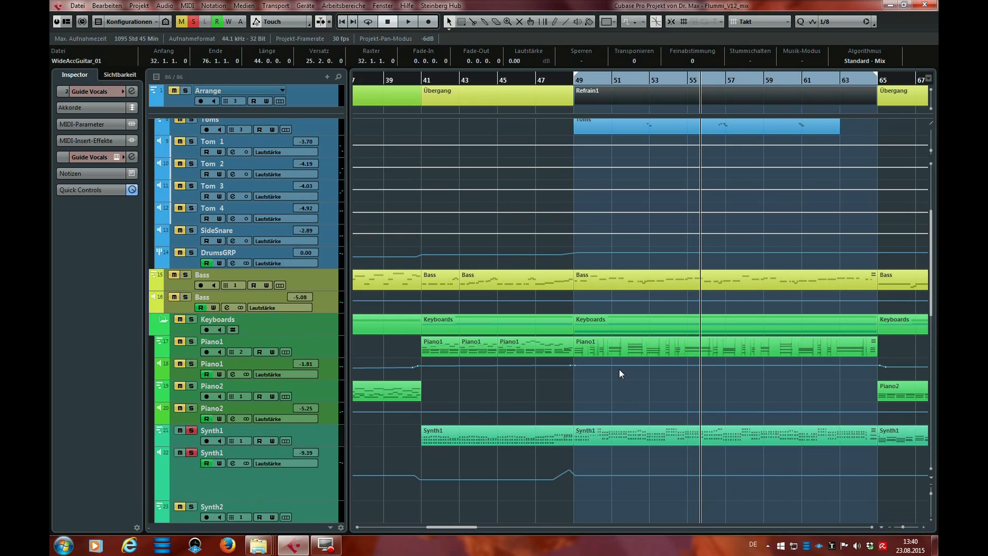
left_click(609, 350)
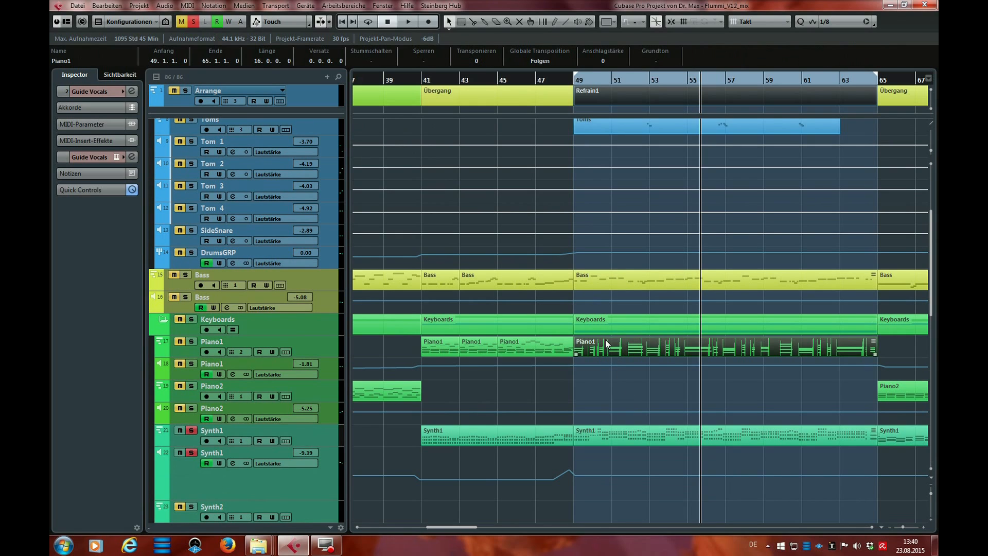
scroll(651, 352, "down", 2)
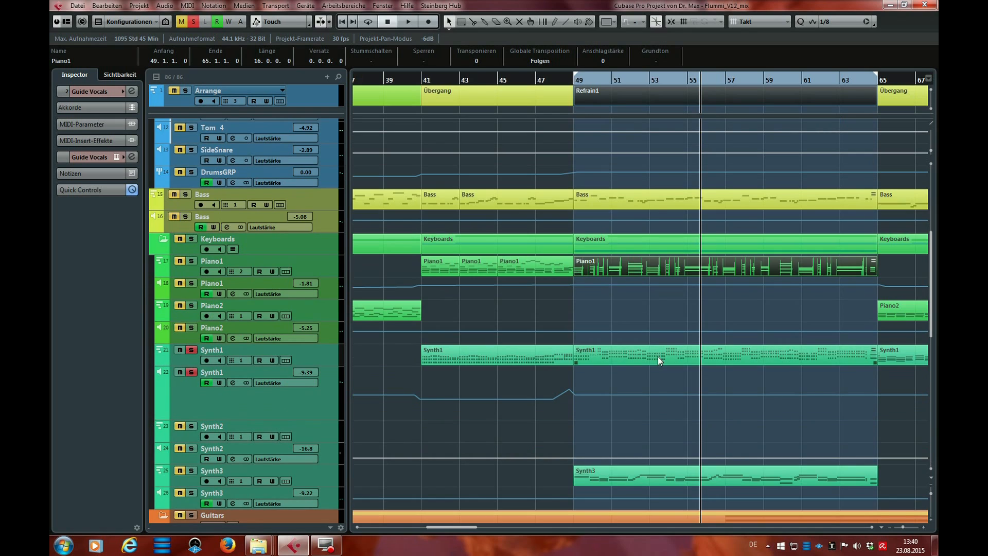
scroll(650, 402, "down", 2)
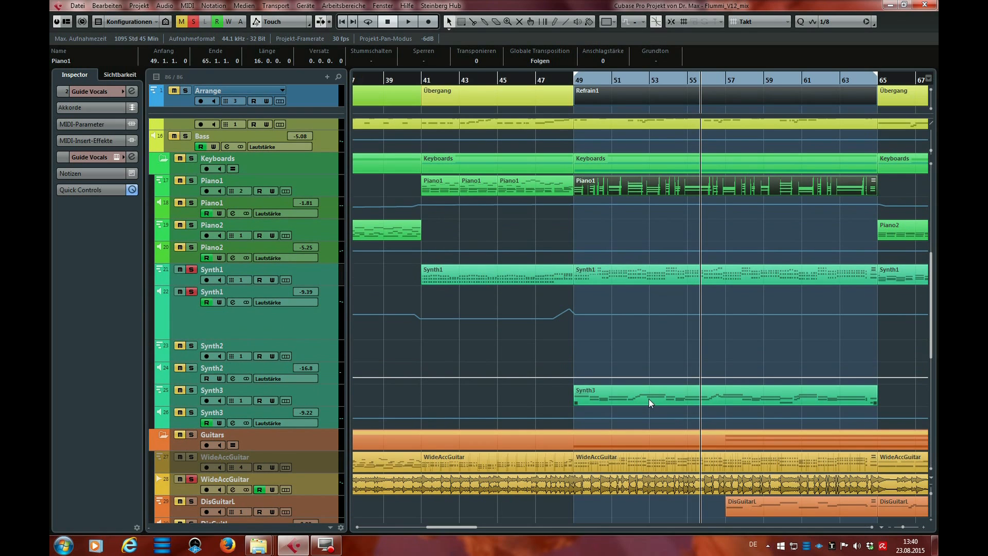
left_click(656, 507)
Step: Select the WideAccGuitar_01 event and the Synth1 Refrain1 part once more for comparison, and deselect everything
scroll(656, 506, "down", 1)
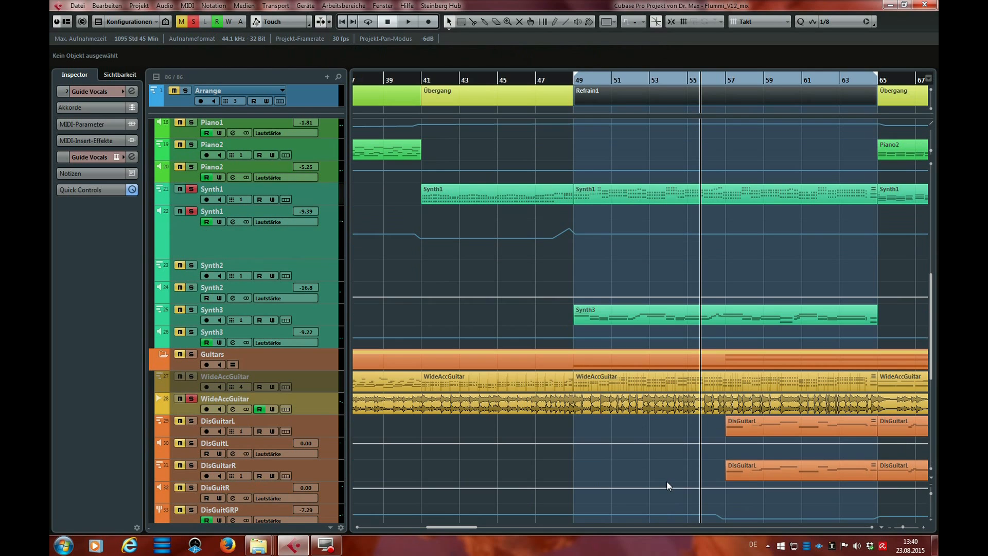
left_click(678, 406)
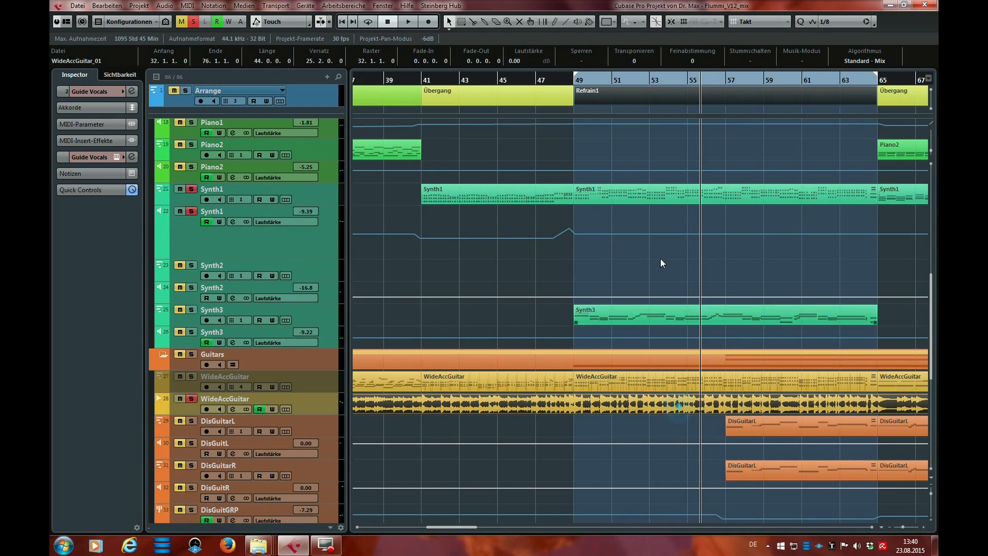
left_click(656, 198)
left_click(642, 282)
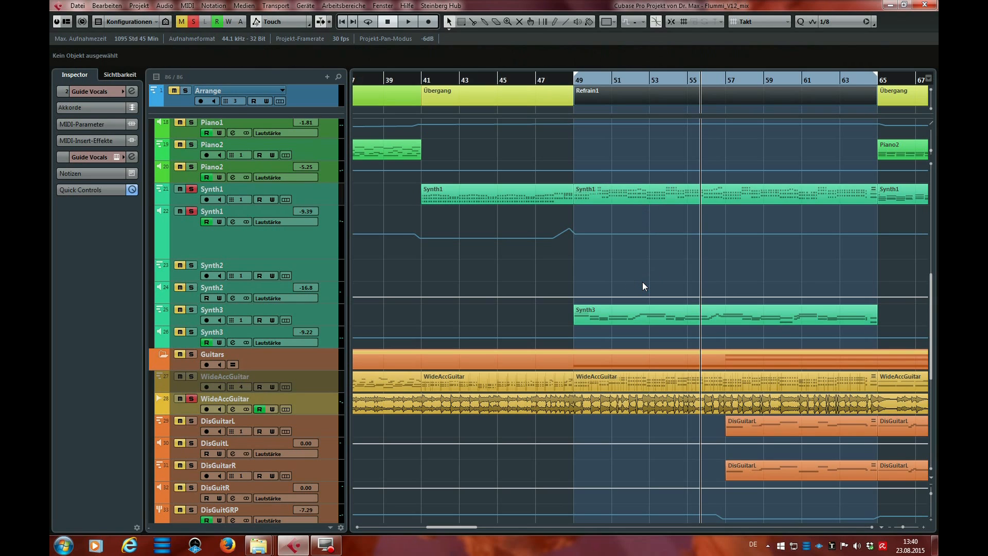
Step: Compare the WideAccGuitar_01 audio event with the Piano1 part in Refrain1 by selecting each in turn
left_click(628, 433)
left_click(635, 409)
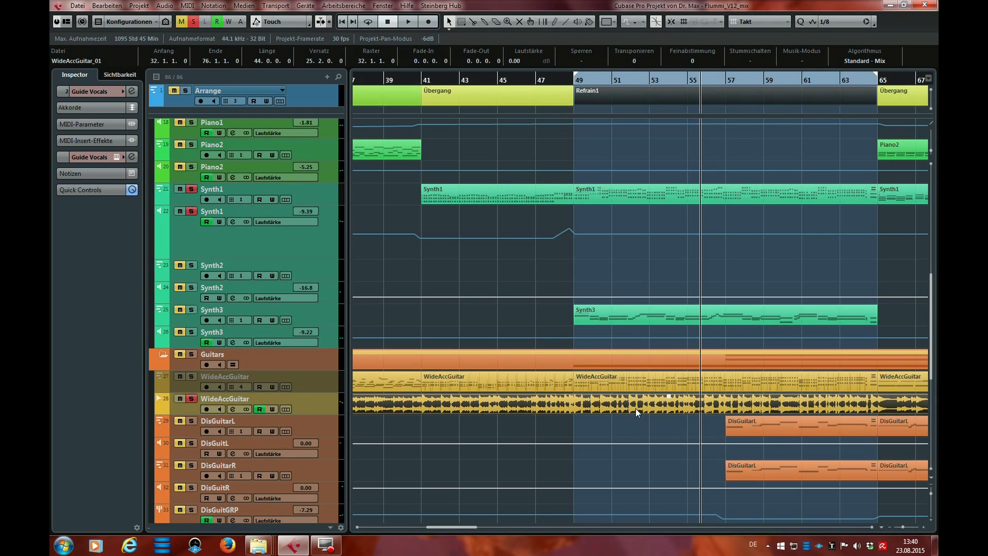
scroll(636, 410, "up", 3)
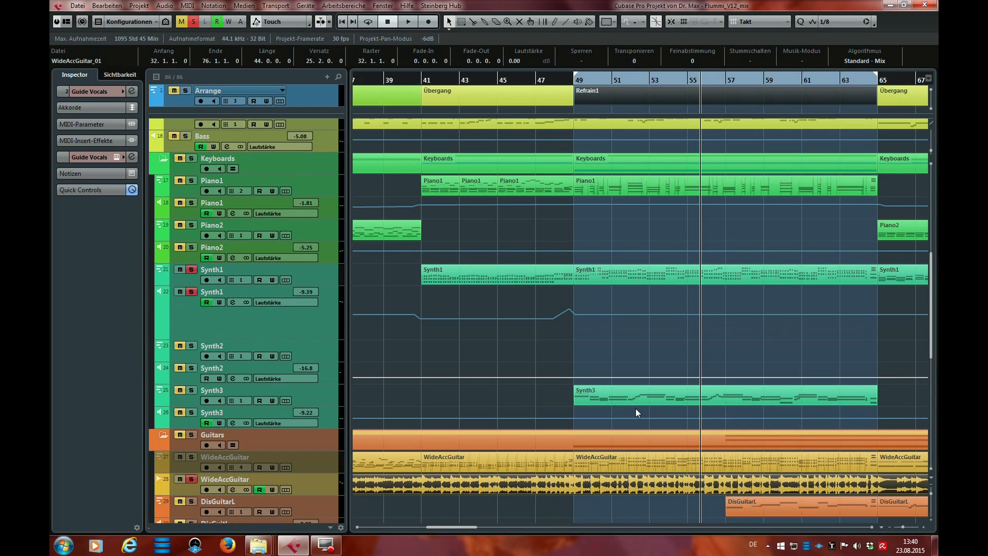
left_click(592, 186)
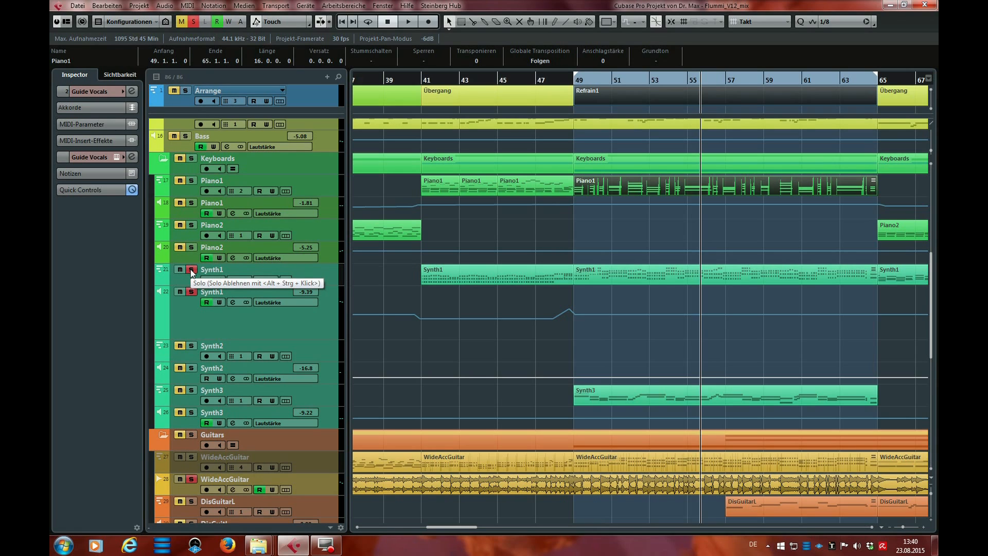
Step: Clear all solos, play the Intro from bar 9, solo the Drums folder during playback, and stop
left_click(194, 21)
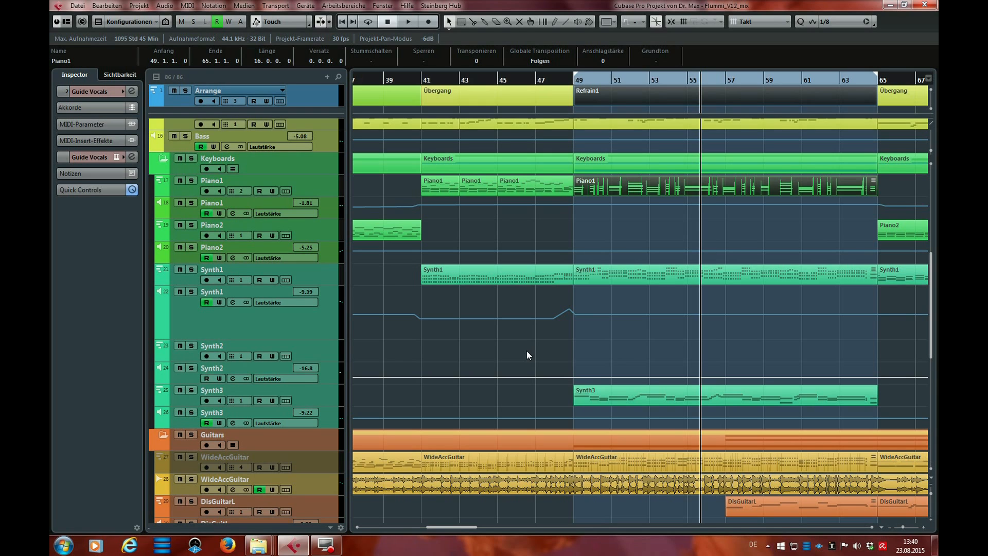
left_click_drag(458, 527, 371, 527)
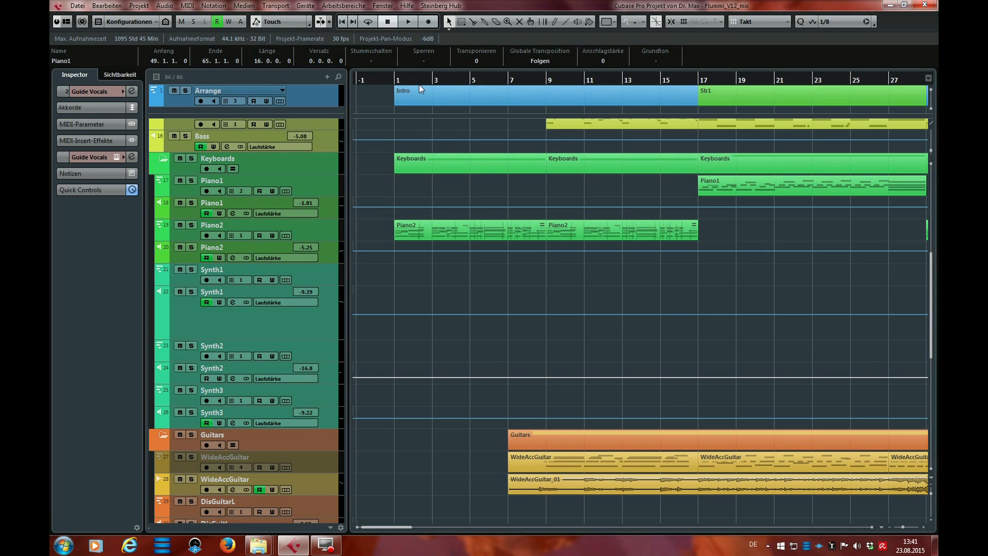
left_click(547, 81)
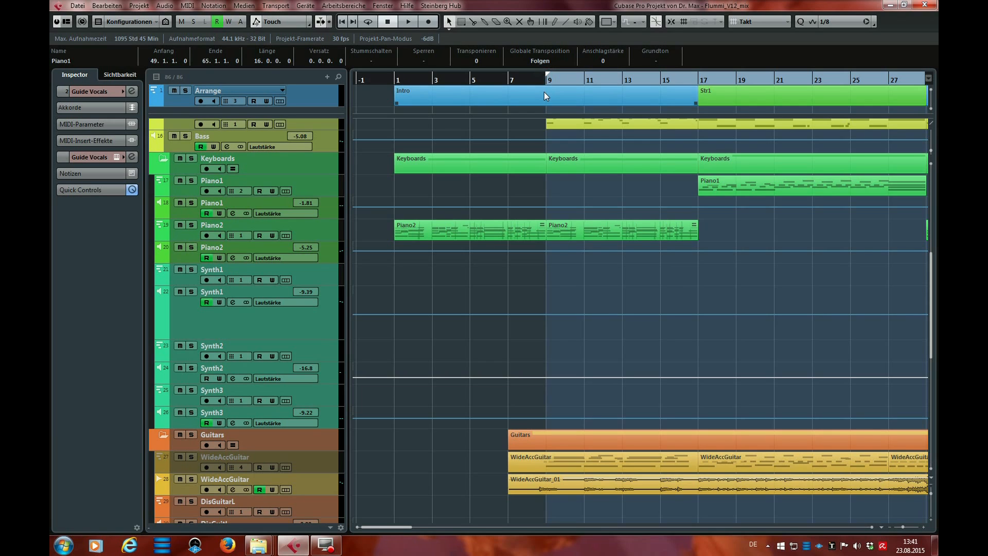
double_click(546, 82)
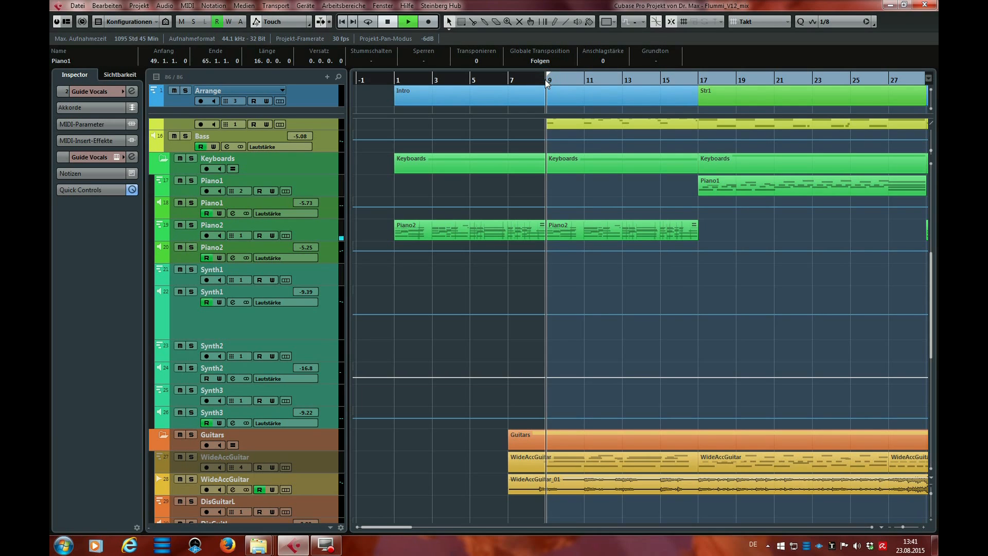
scroll(320, 226, "up", 6)
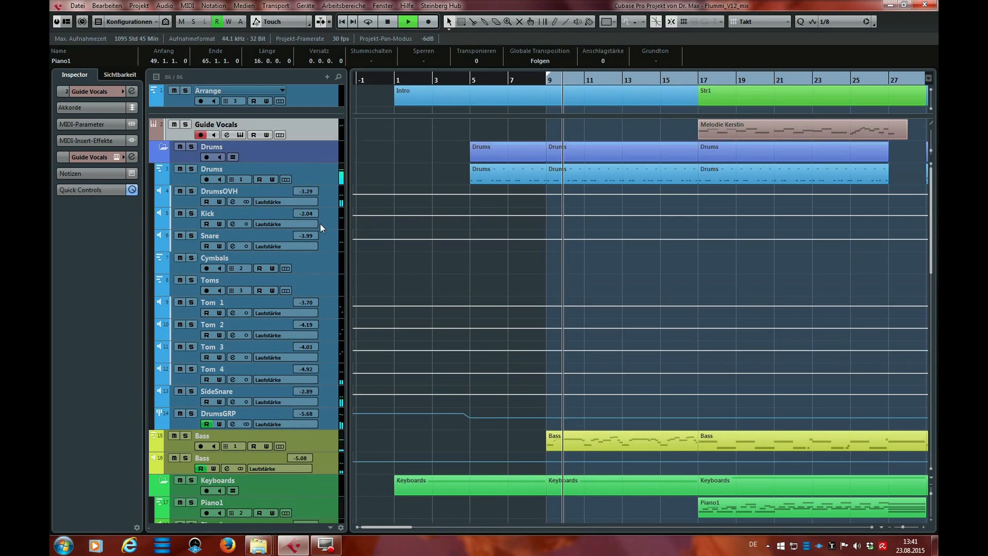
left_click(191, 147)
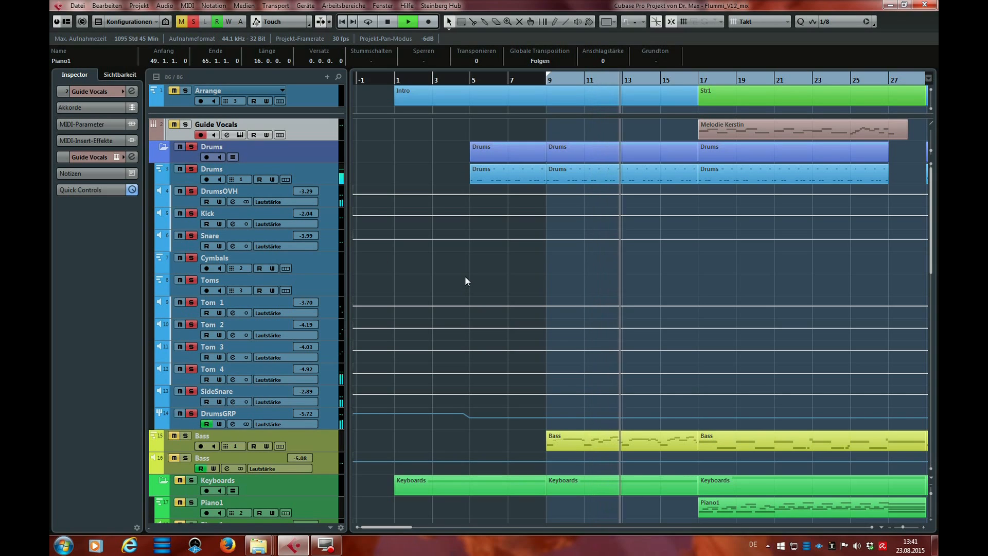
key("space")
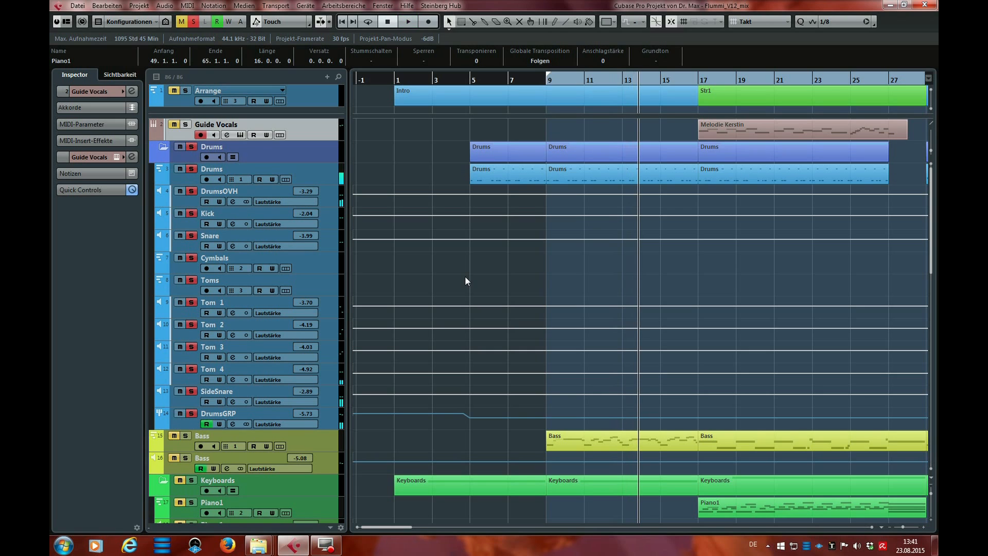
Step: Audition the soloed drums in Refrain1 from bar 49, and stop playback
left_click_drag(381, 526, 447, 526)
left_click(592, 93)
left_click(575, 80)
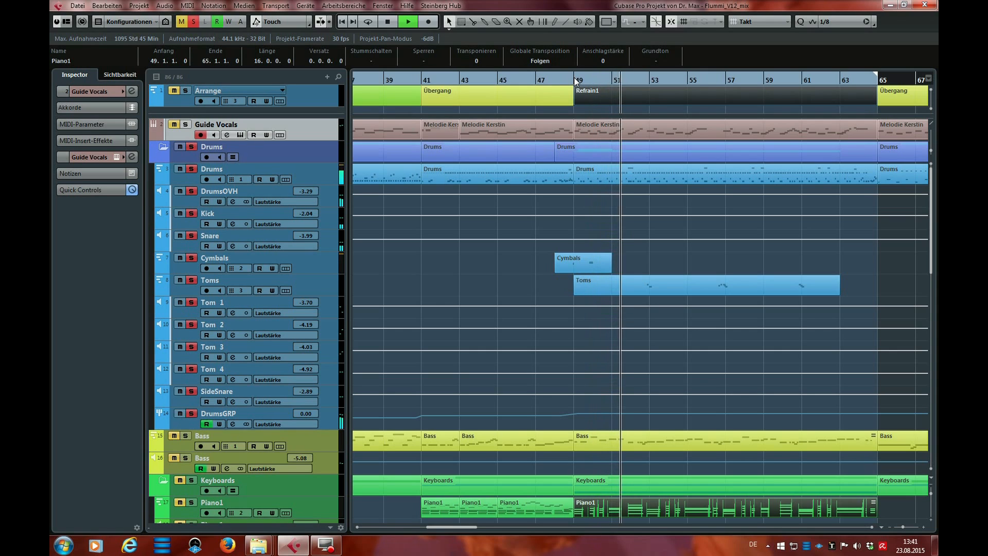
key("space")
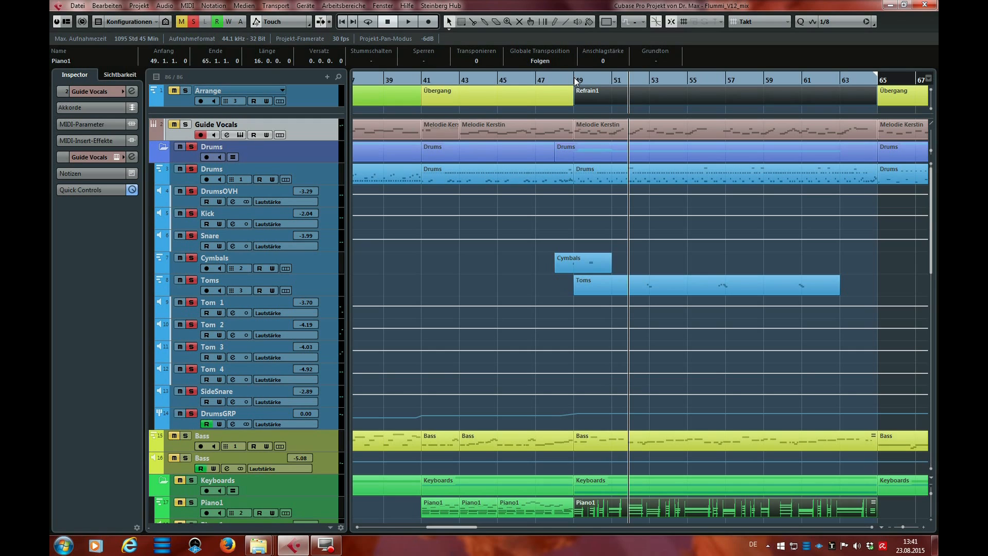
Step: Select the Intro Drums part at bar 9, audition it soloed, and return the playhead to bar 9
key("KP_1")
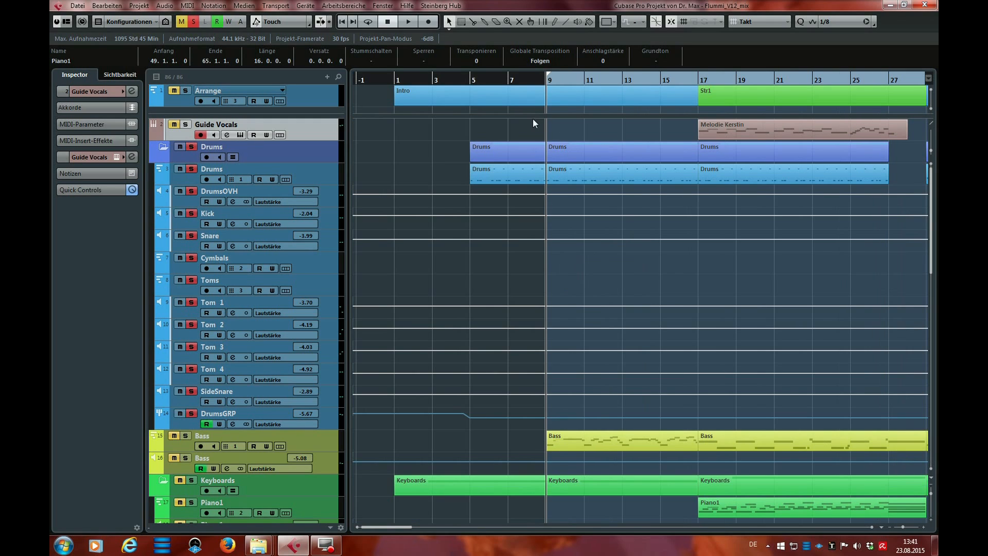
left_click(592, 180)
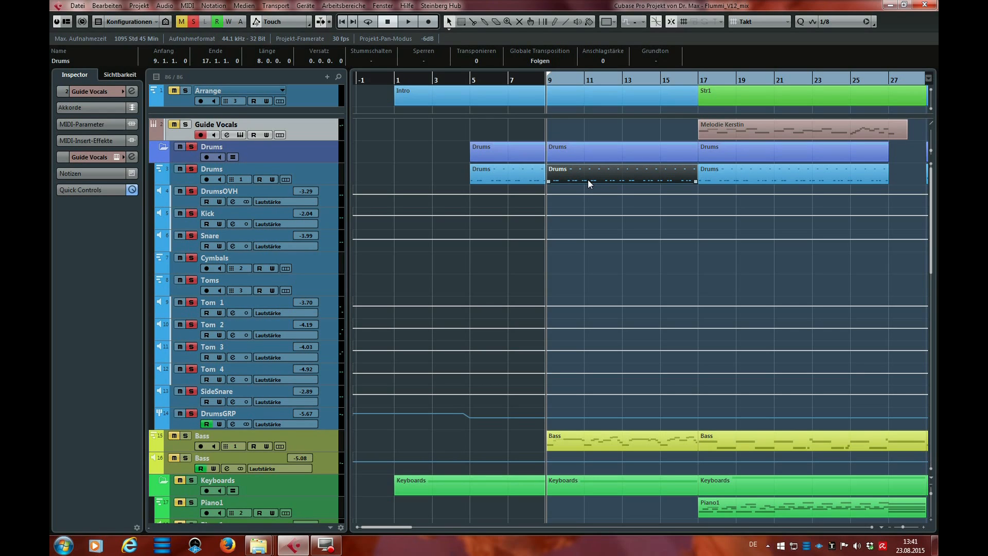
key("space")
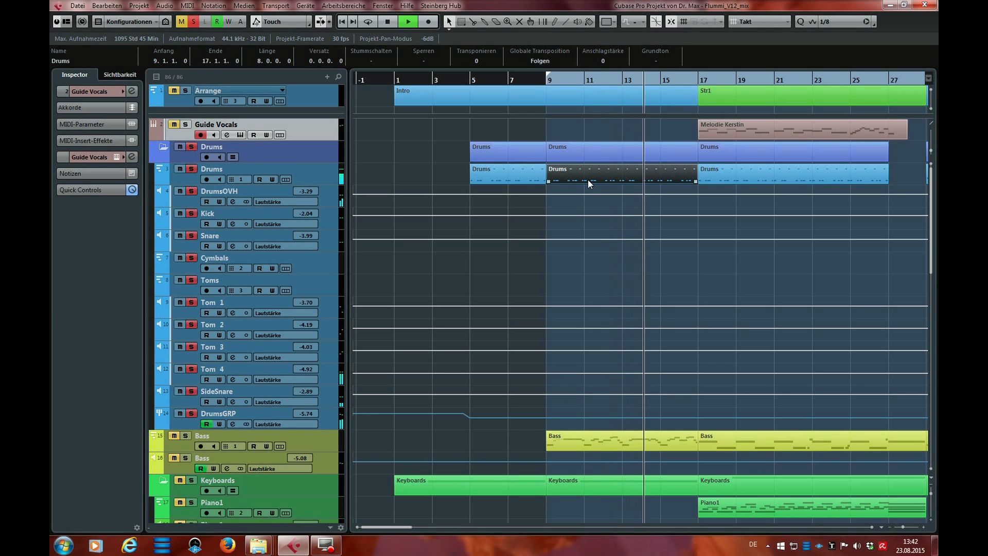
key("space")
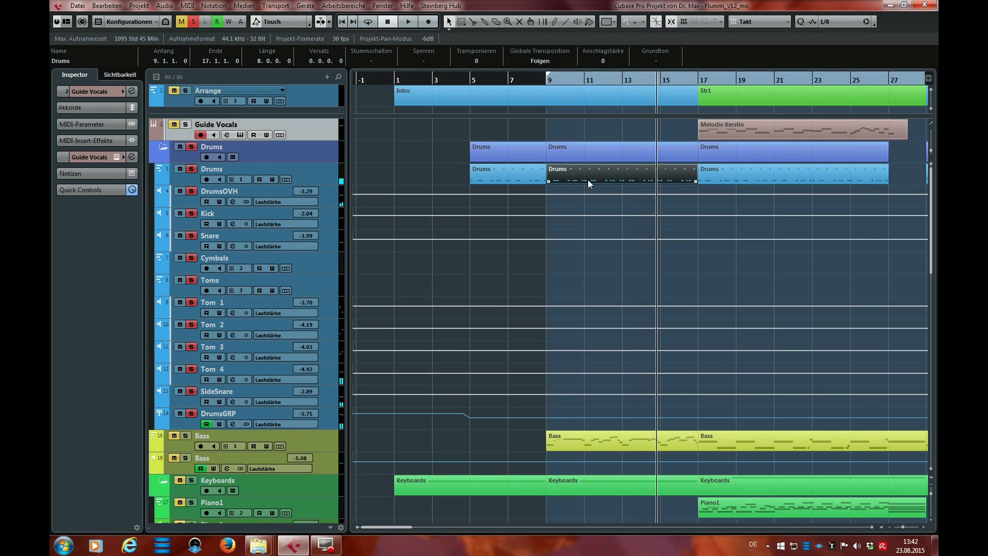
key("KP_1")
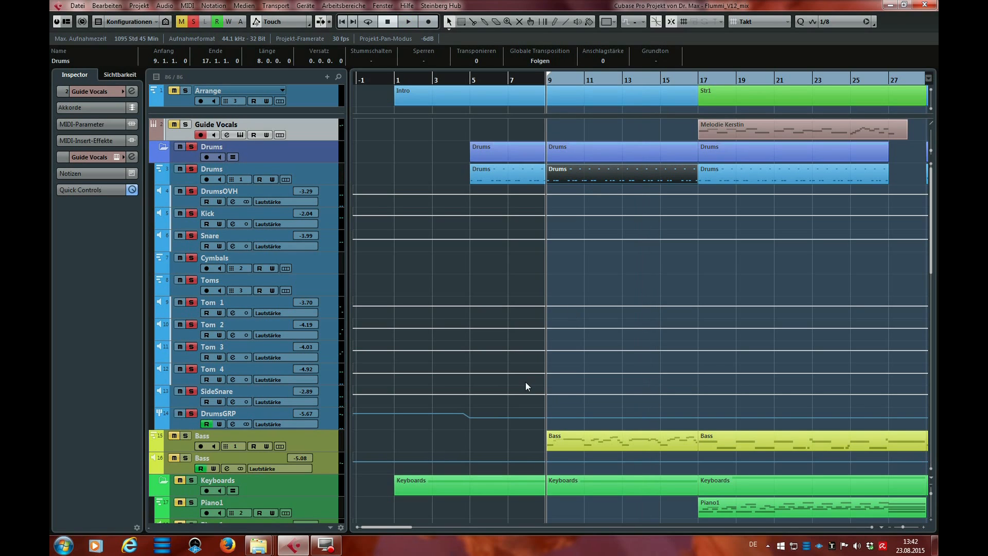
Step: Audition the soloed drums once more from the start of Refrain1, stop, and deselect the Refrain1 section
scroll(468, 512, "right", 10)
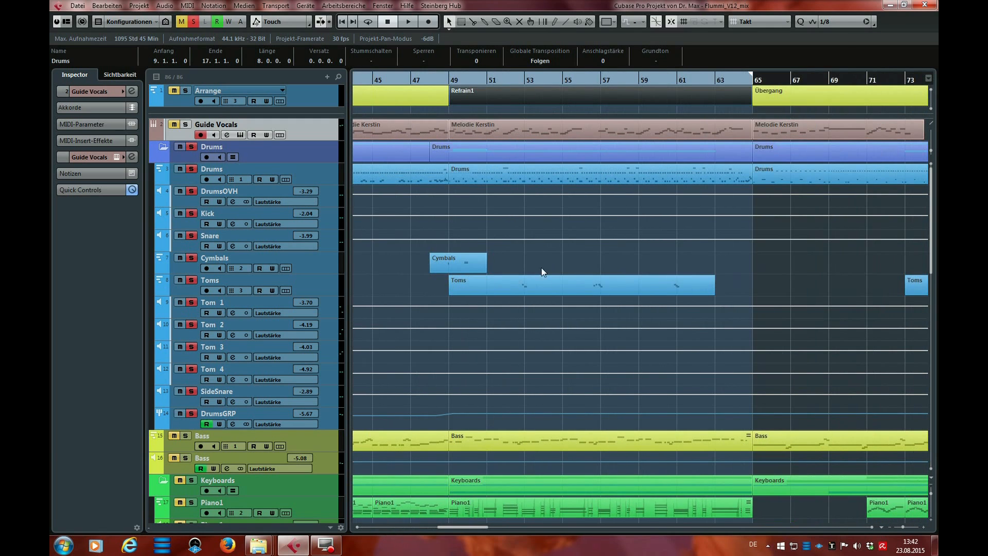
left_click(596, 96)
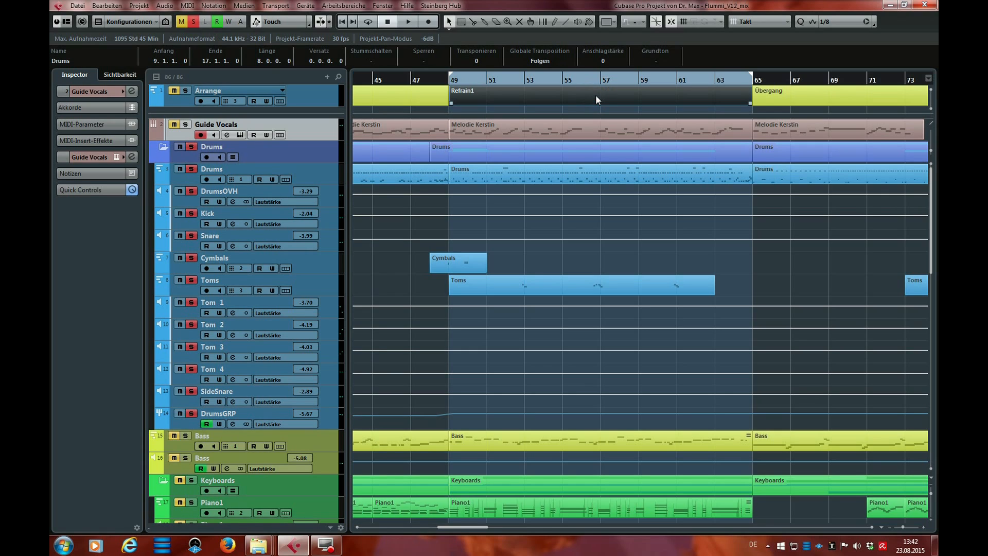
key("KP_1")
key("space")
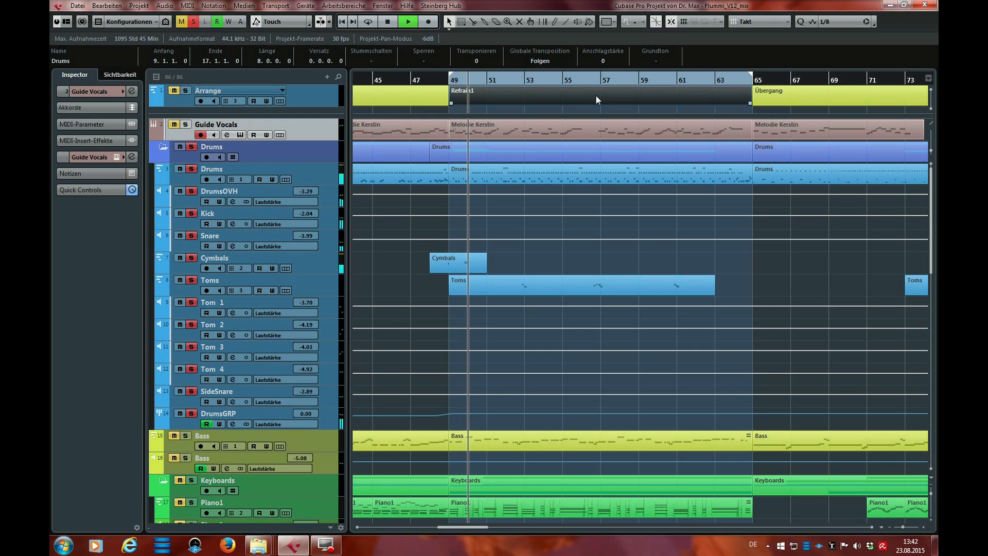
key("space")
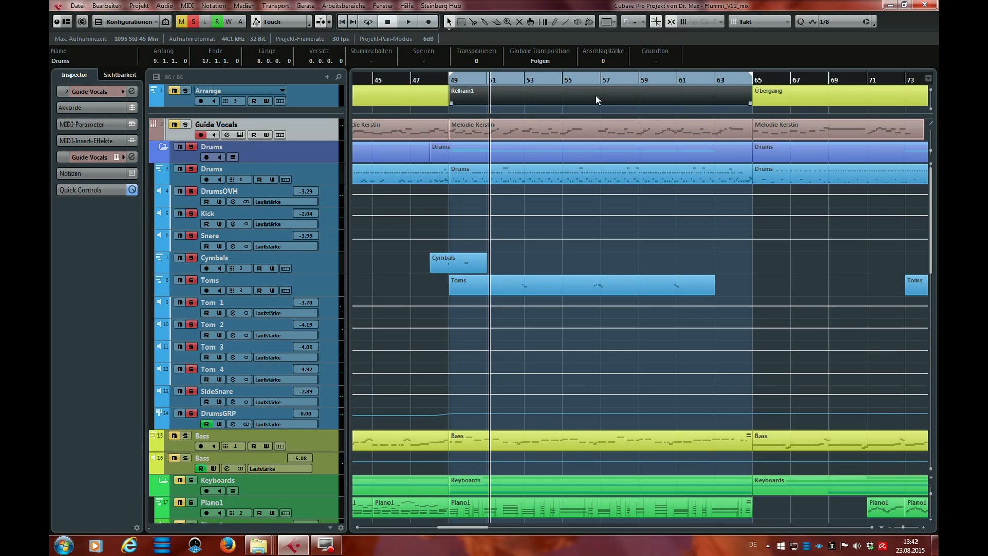
left_click(610, 110)
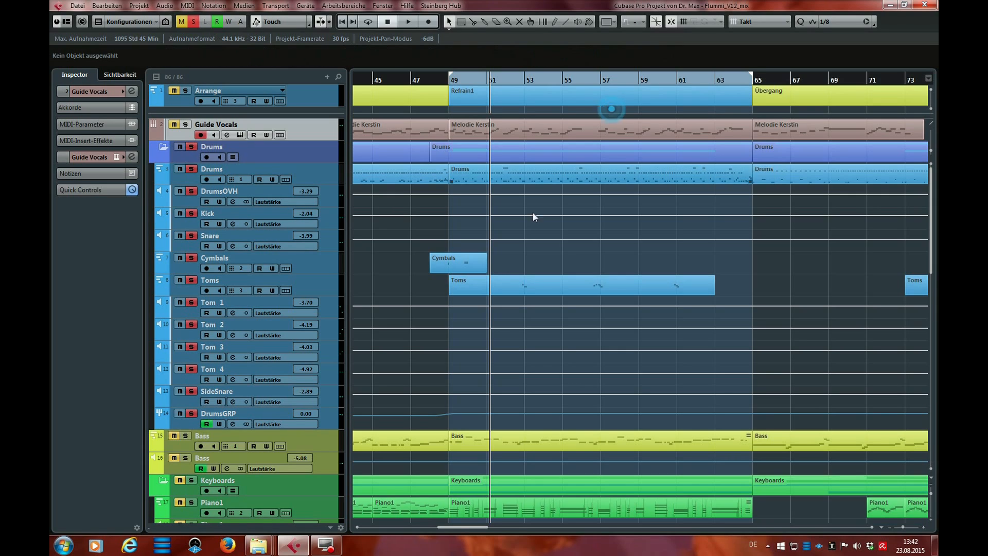
Step: Clear the drum solos and audition the full mix of the Jinglebells section from bar 29 before stopping
left_click_drag(461, 530, 399, 519)
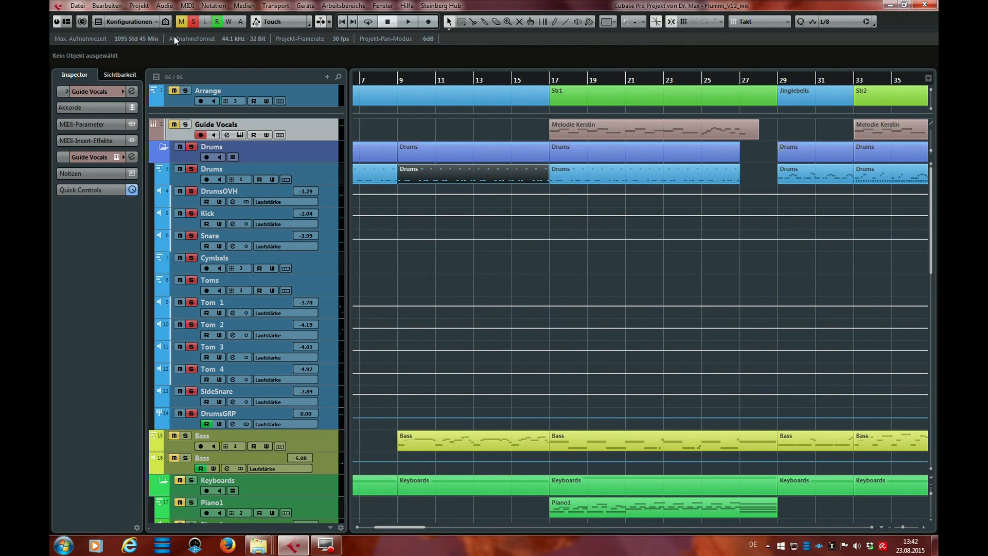
left_click(192, 22)
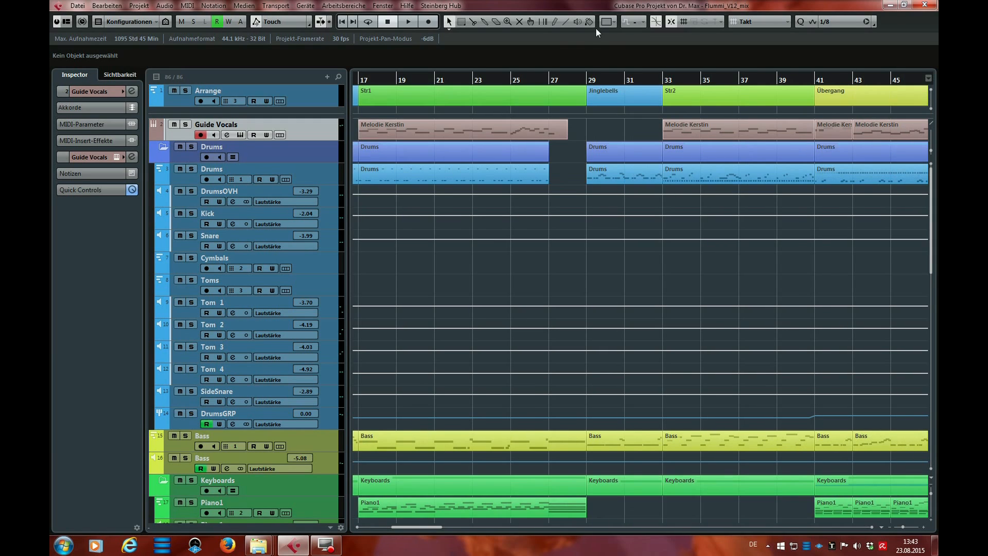
left_click(586, 79)
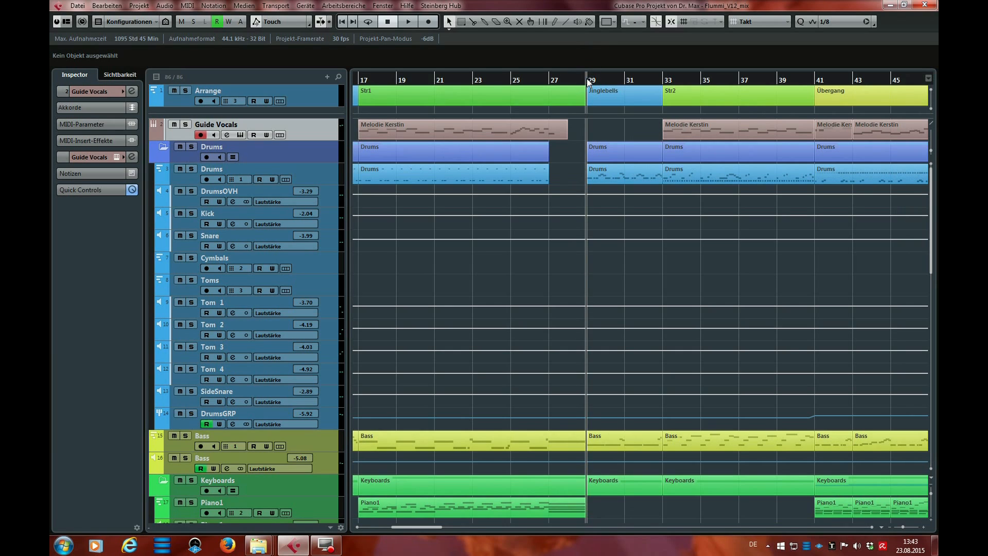
key("space")
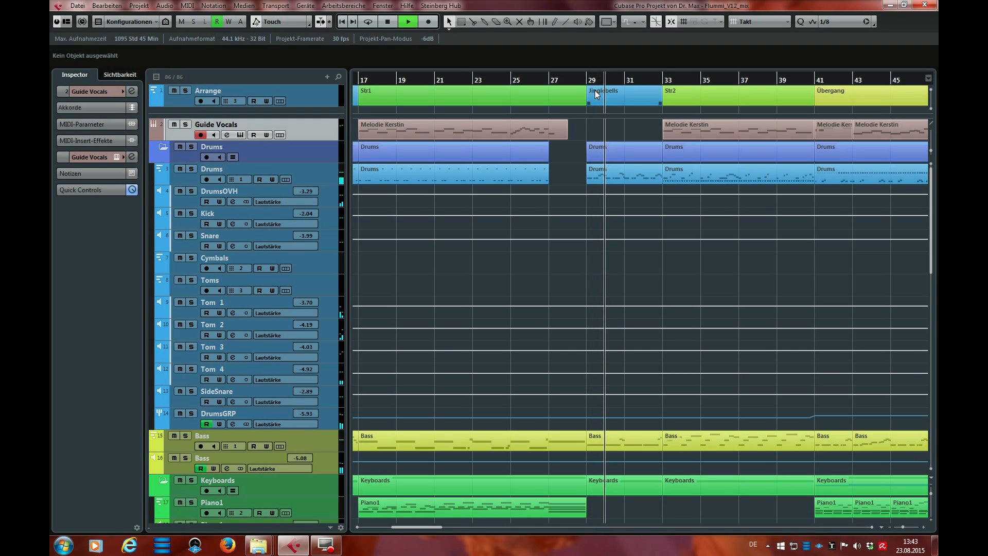
key("space")
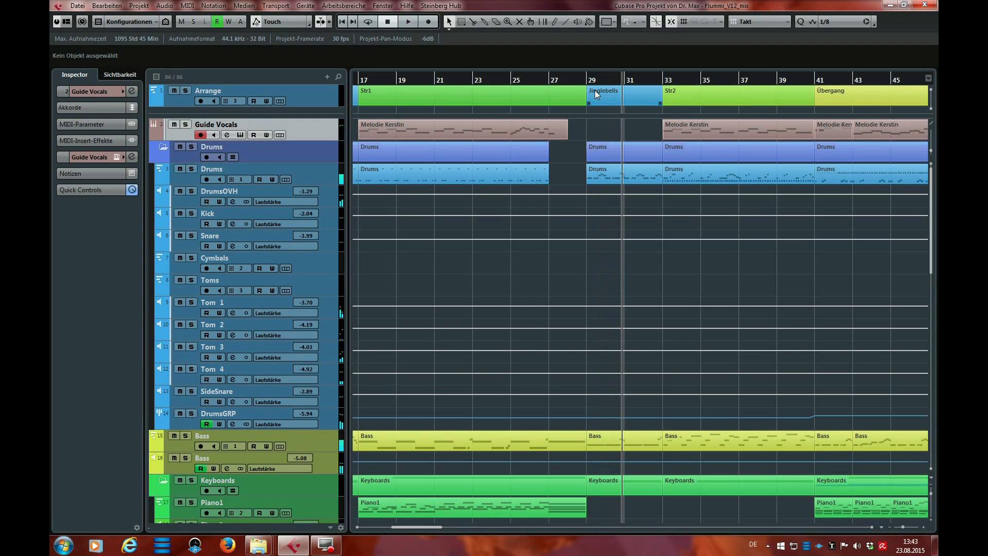
Step: Expand the Orchestra folder and solo the Tinklebell1 audio track and the Tinklebell2 track
scroll(587, 221, "down", 10)
scroll(467, 345, "down", 3)
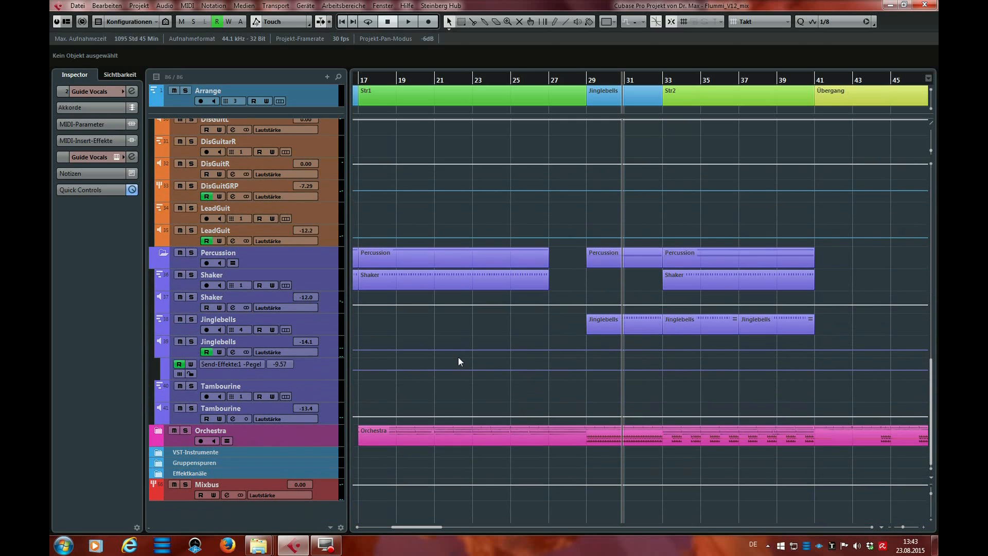
left_click(158, 431)
scroll(206, 394, "down", 6)
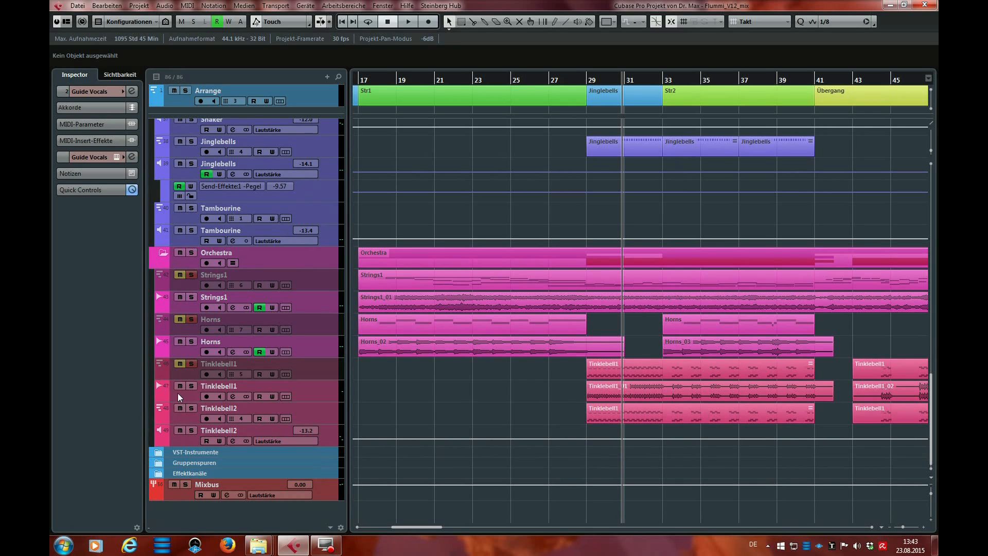
left_click(191, 387)
left_click(191, 408)
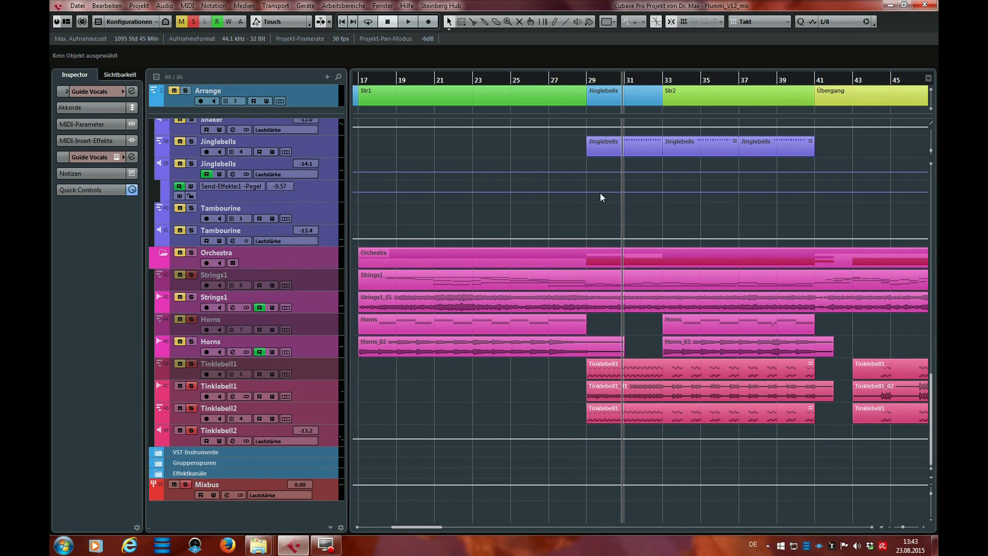
Step: Audition the soloed Tinklebell tracks from bar 29 in the Jinglebells section, stop, and clear the solos
left_click(588, 80)
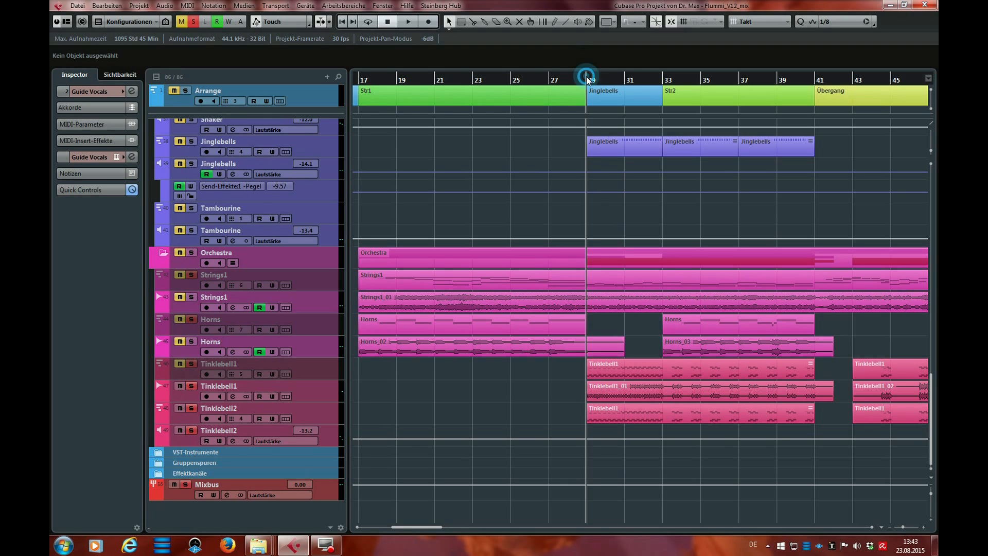
key("space")
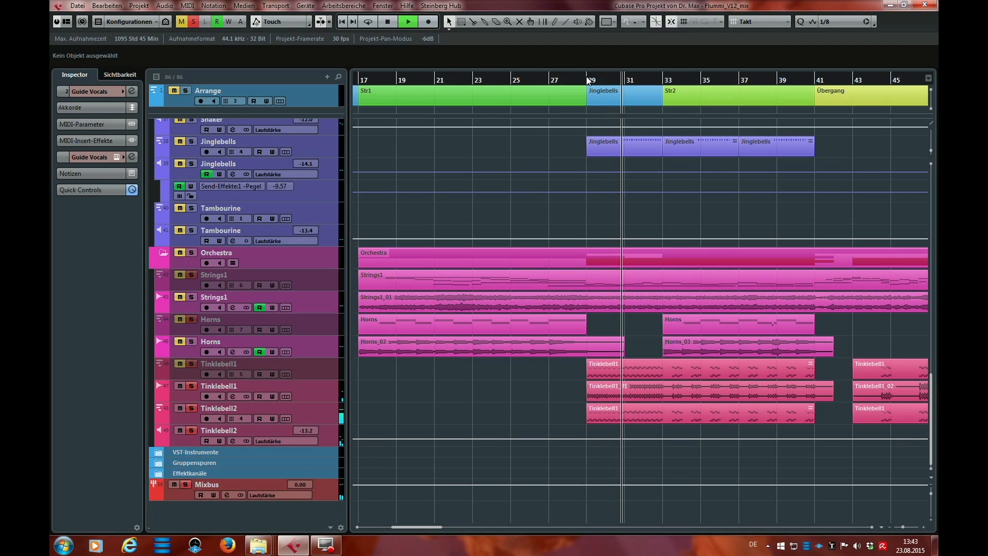
key("space")
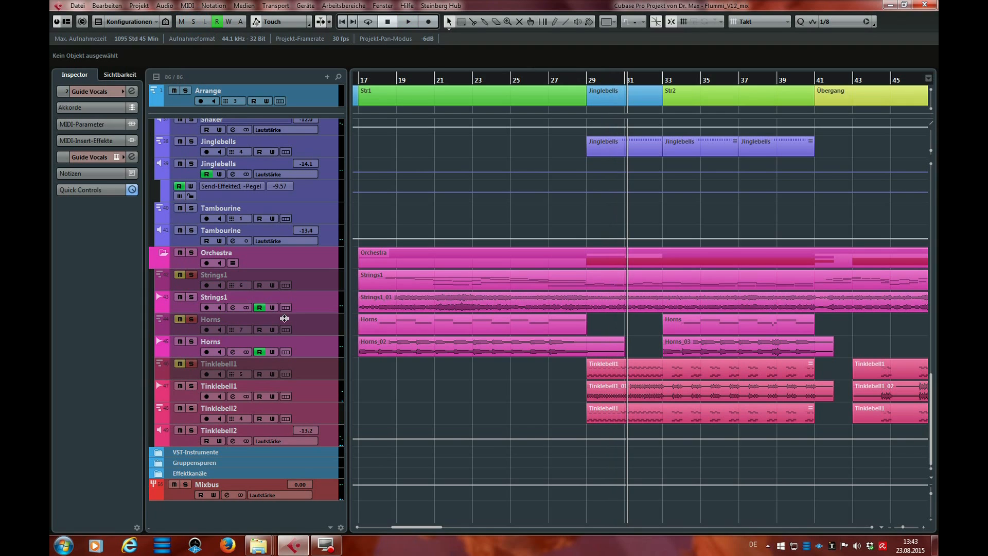
Step: Play the full mix of the Zwischenteil section from bar 95, where the Horns part begins
left_click_drag(412, 527, 527, 526)
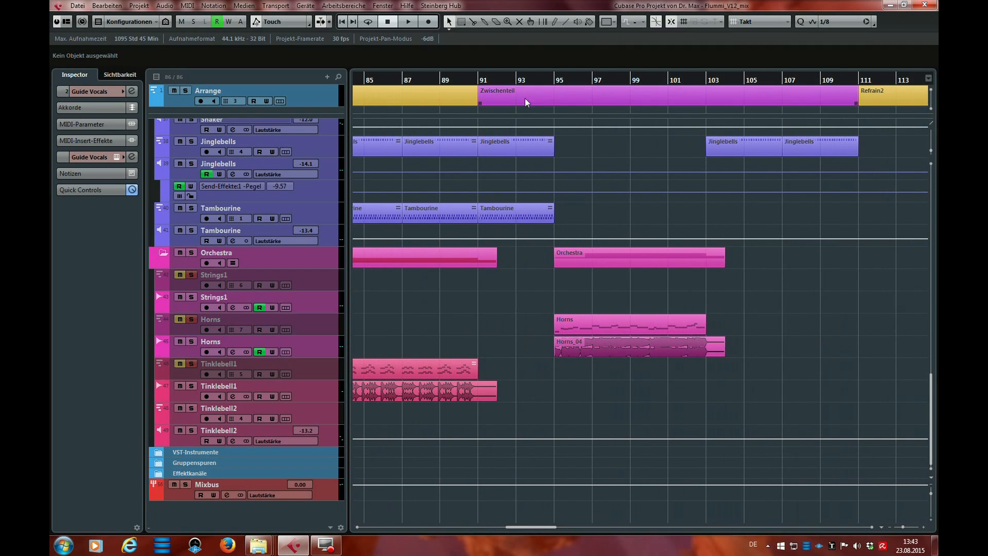
left_click(555, 81)
key("space")
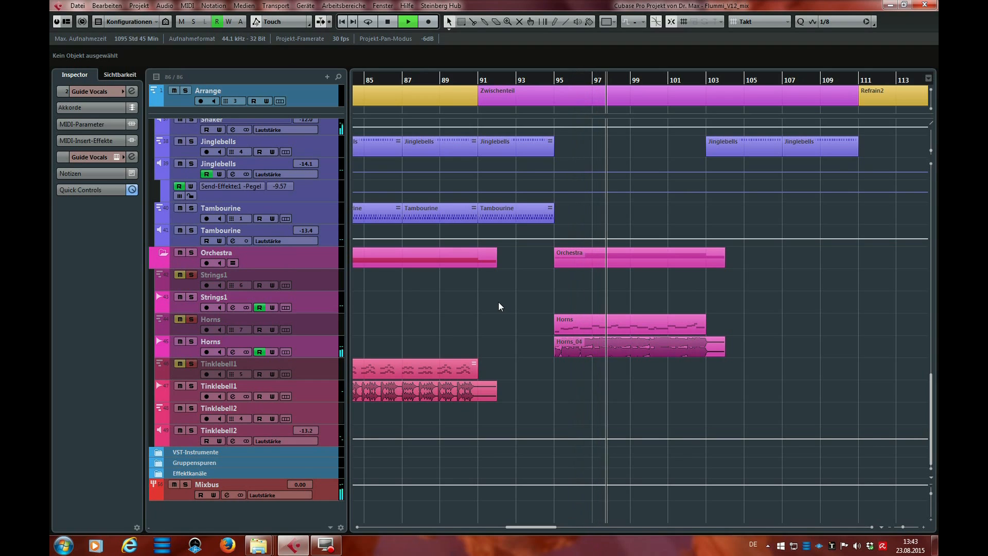
Step: Stop the Zwischenteil playback and highlight the Piano1 and Synth1 parts in the Refrain1 section in turn
key("space")
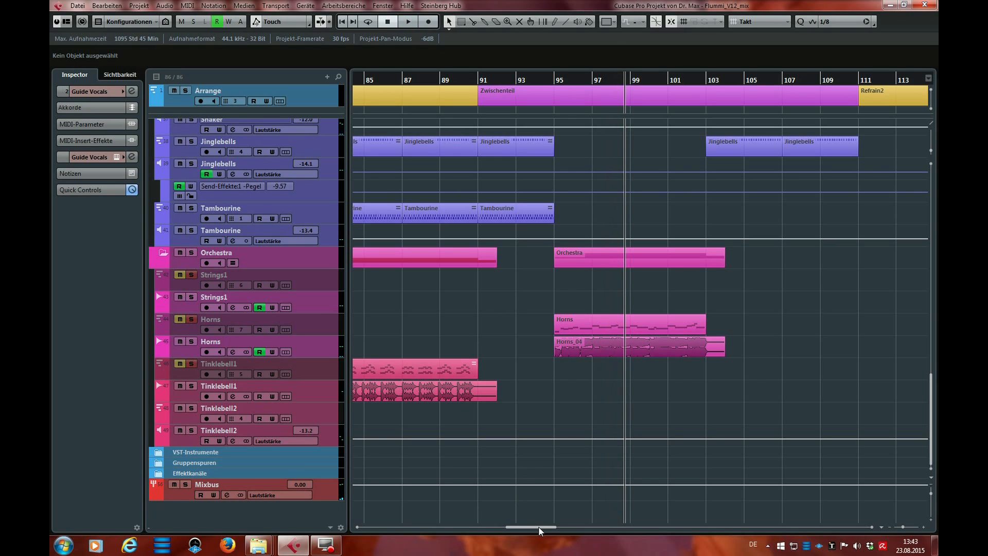
left_click_drag(538, 527, 474, 513)
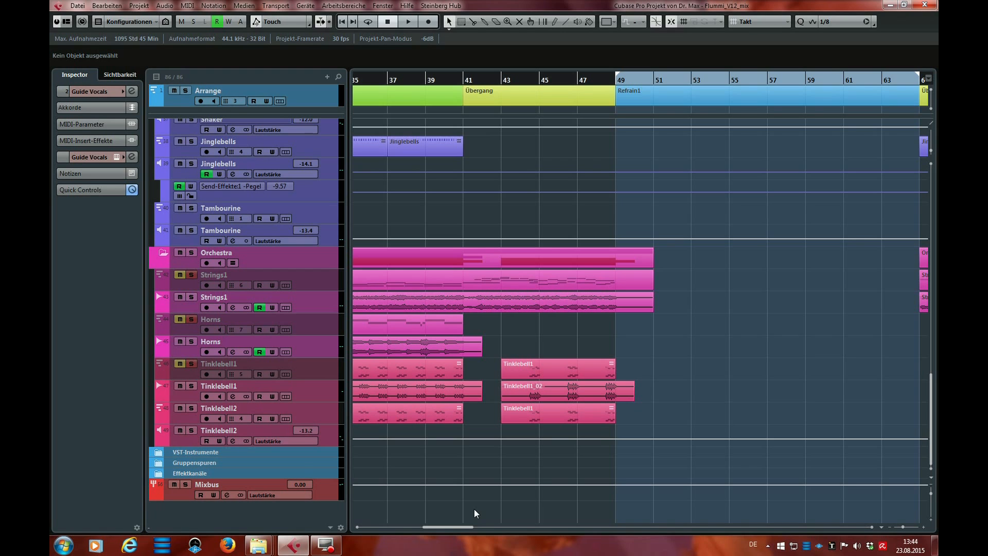
mouse_move(458, 526)
left_mouse_down()
mouse_move(393, 529)
mouse_move(465, 516)
left_mouse_up()
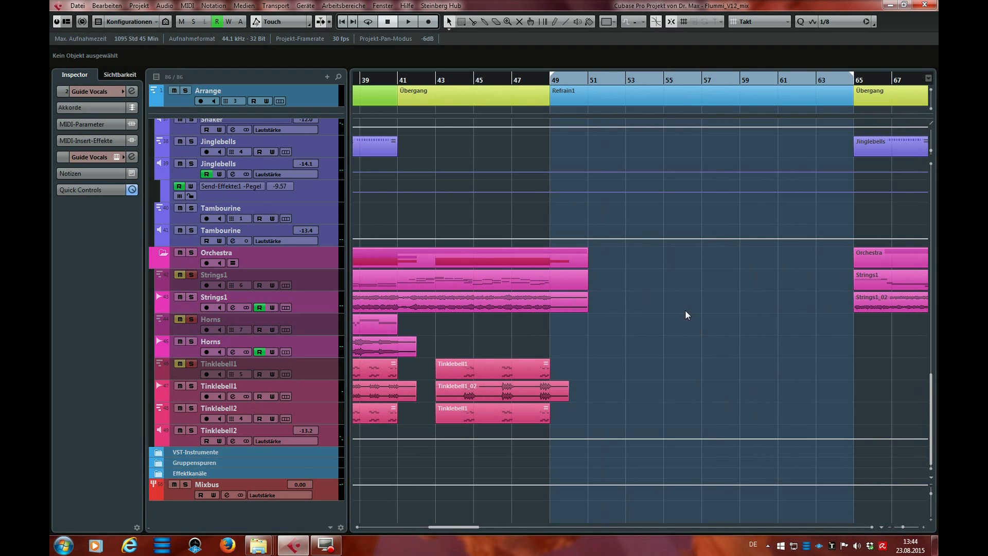
scroll(668, 326, "up", 5)
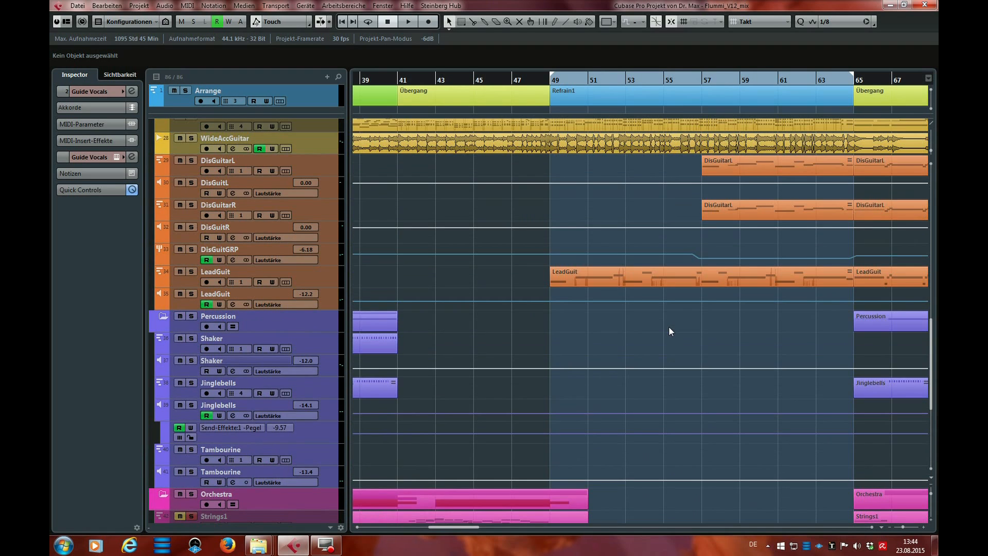
scroll(657, 352, "up", 3)
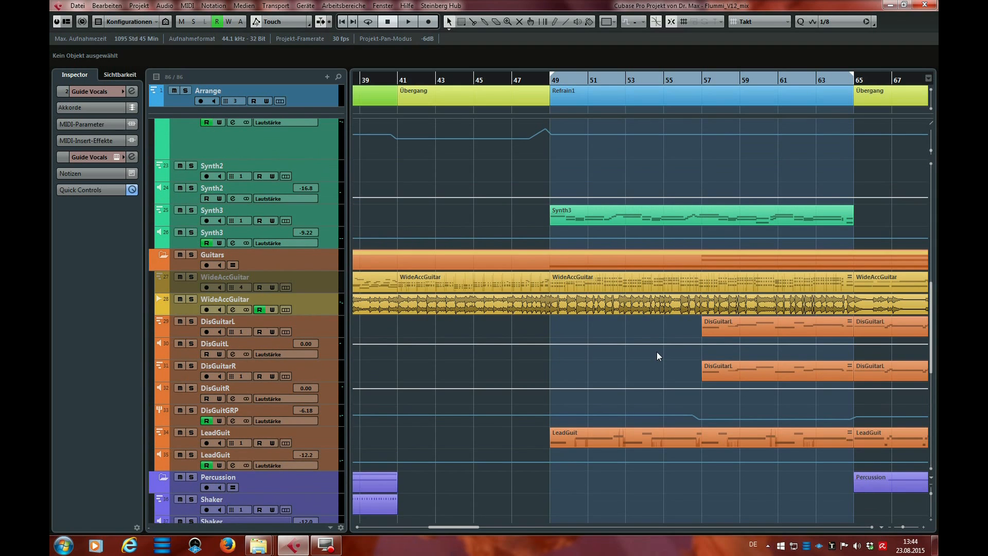
scroll(626, 357, "up", 3)
scroll(623, 353, "up", 3)
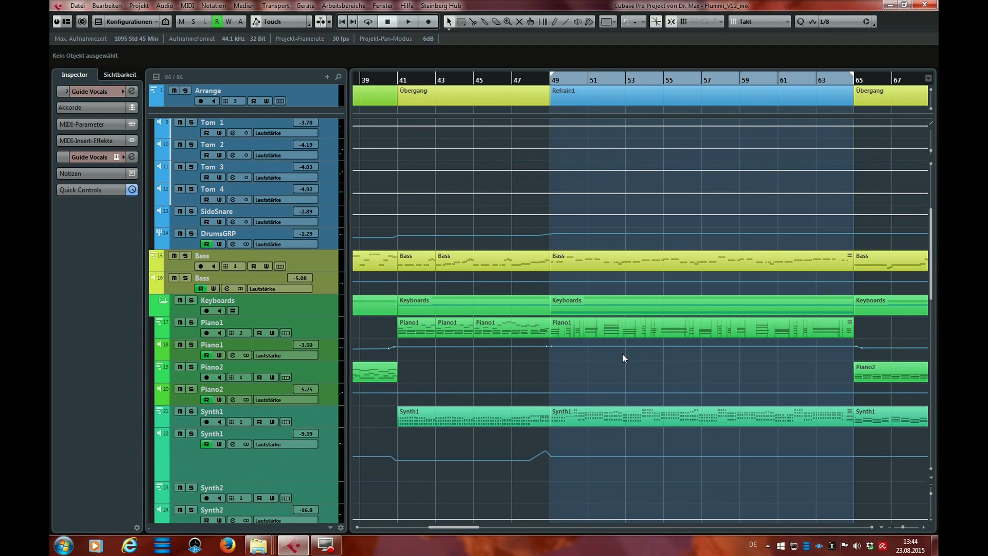
left_click(610, 330)
left_click(598, 416)
Step: Highlight the WideAccGuitar audio event and the LeadGuit part in the Refrain1 section in turn
scroll(600, 410, "down", 5)
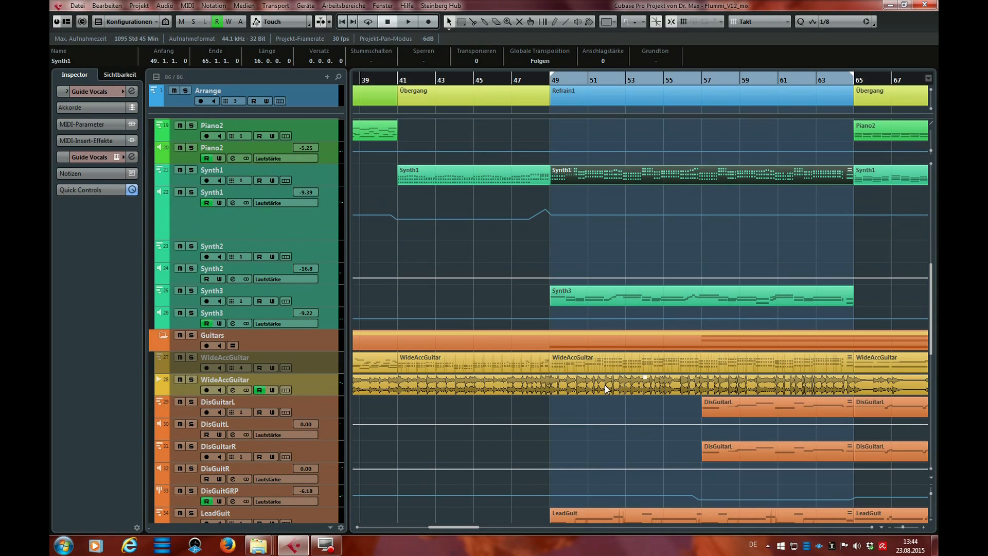
left_click(605, 386)
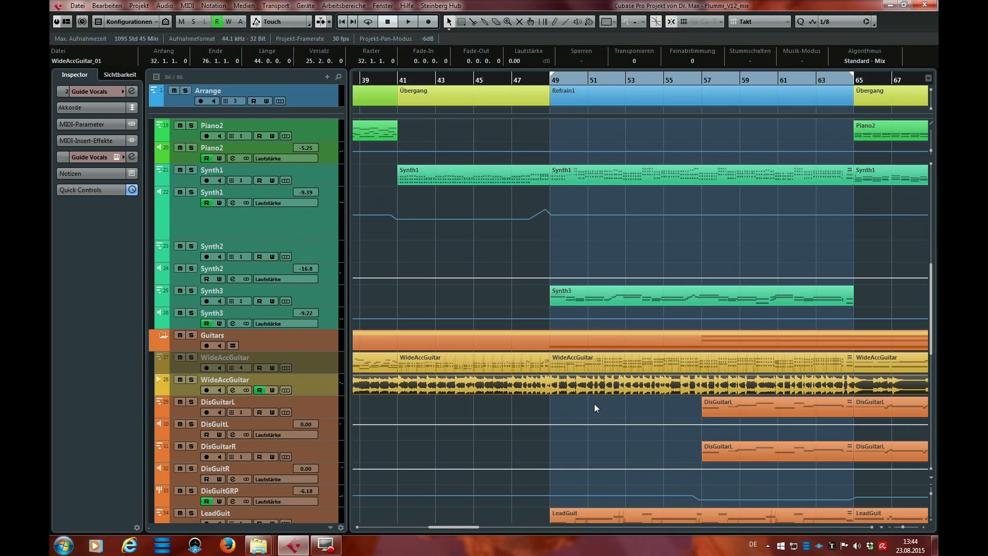
scroll(594, 408, "down", 2)
left_click(570, 434)
left_click(572, 443)
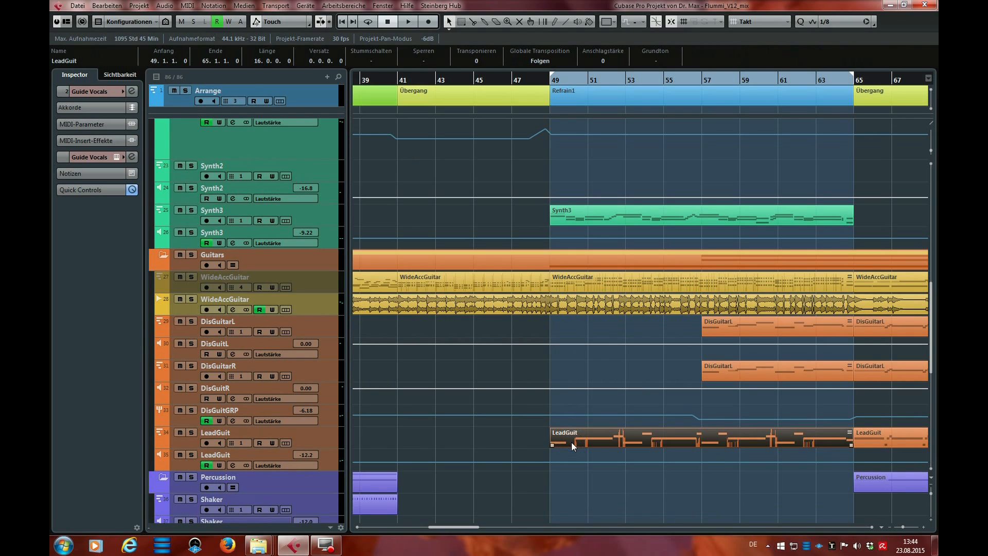
Step: Play the Refrain1 section from bar 49, mute the first track below the Arrange track during playback, and stop
key("space")
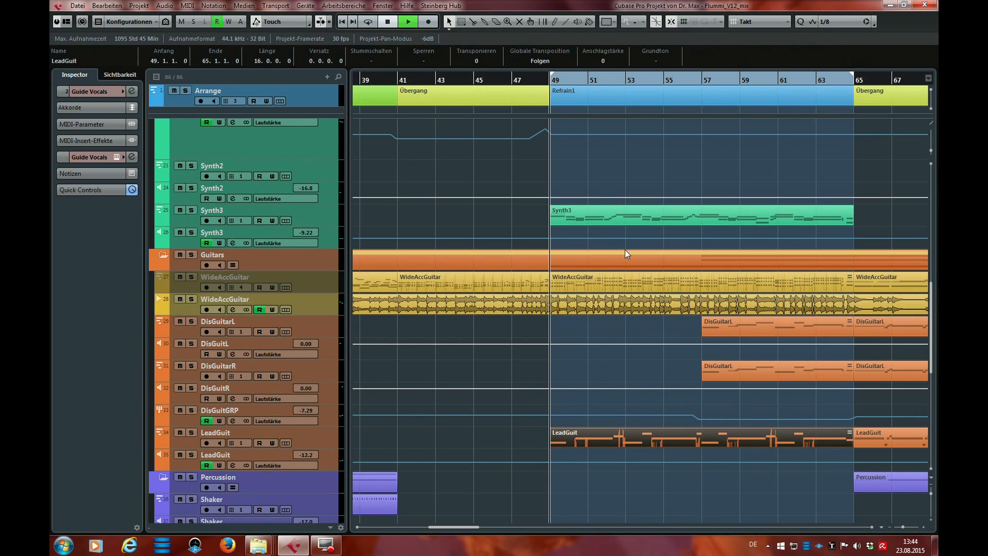
scroll(571, 249, "up", 3)
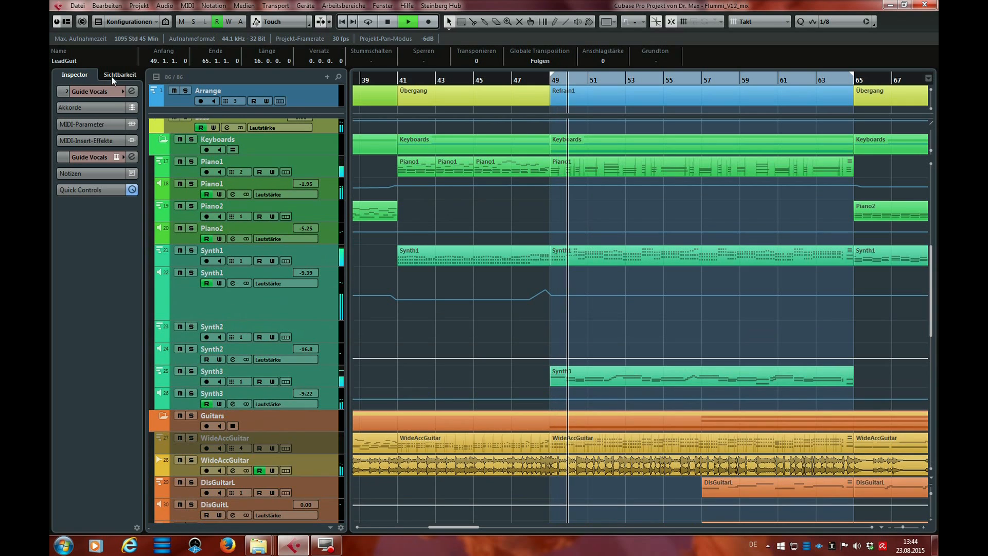
scroll(243, 206, "up", 6)
left_click(174, 125)
scroll(463, 252, "down", 2)
scroll(463, 251, "up", 2)
scroll(463, 252, "down", 5)
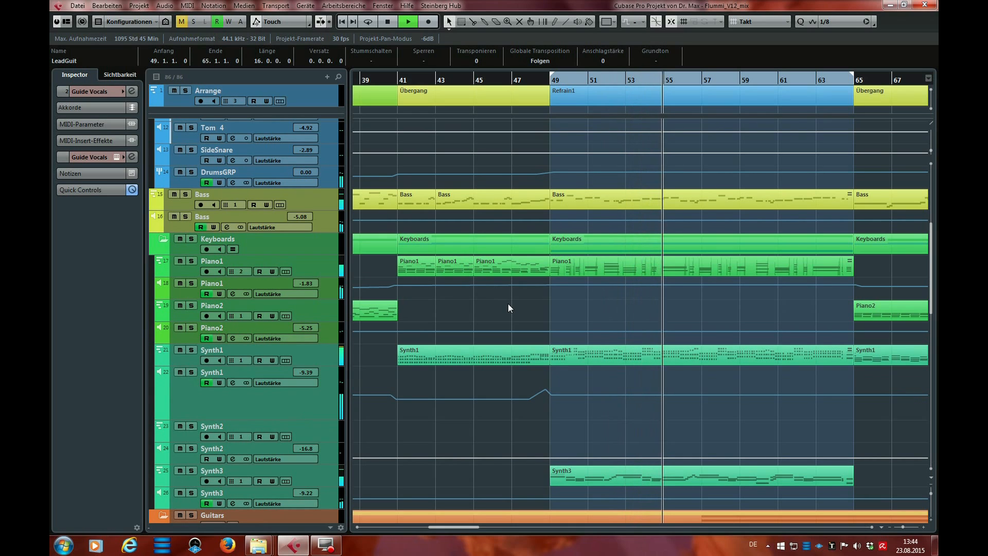
key("space")
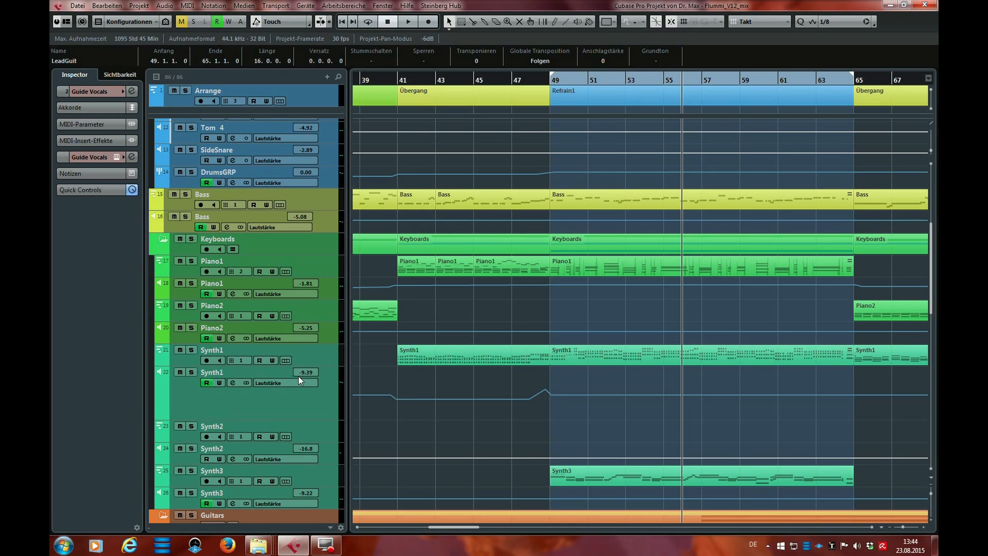
Step: Solo the Synth1 and Piano1 tracks and audition them from bar 49 in Refrain1
left_click(191, 354)
left_click(192, 262)
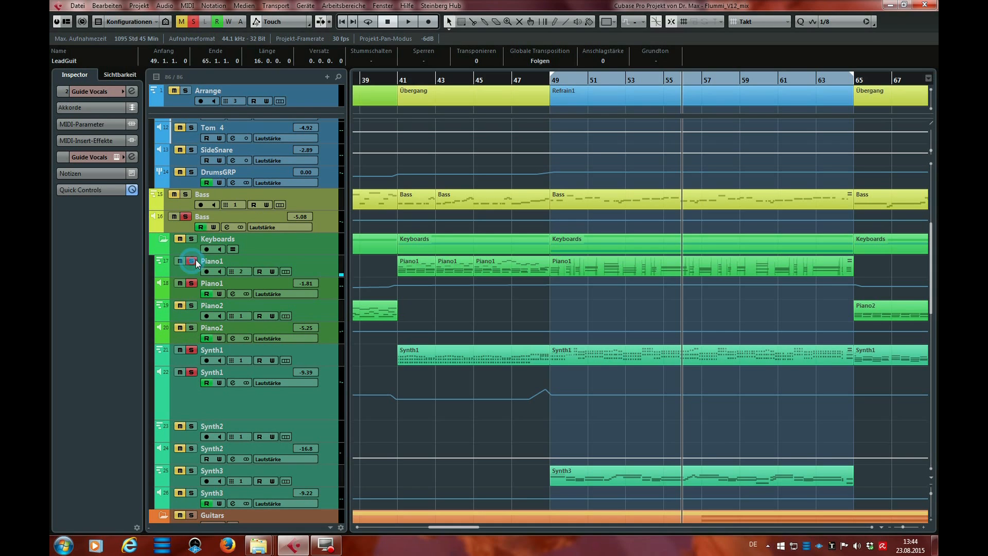
key("space")
scroll(566, 399, "down", 3)
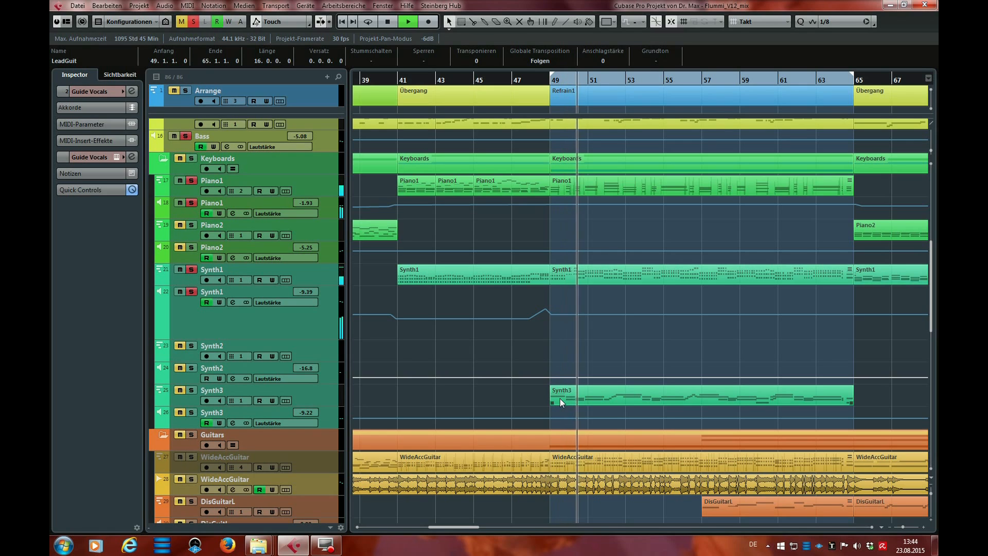
key("space")
Step: Solo only the Synth3 track and audition it from bar 49 in Refrain1 before stopping
scroll(527, 393, "down", 3)
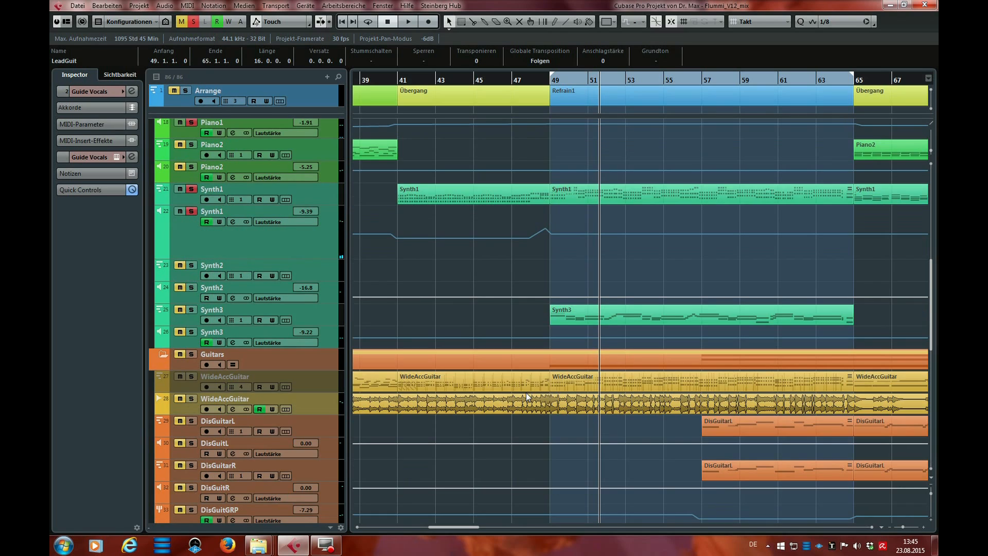
left_click(191, 311)
key("1")
key("space")
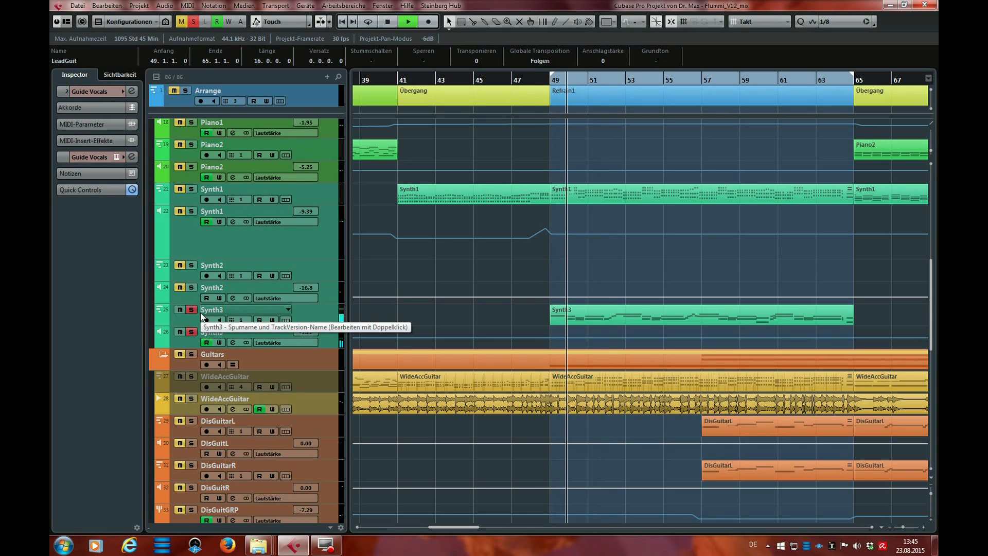
key("space")
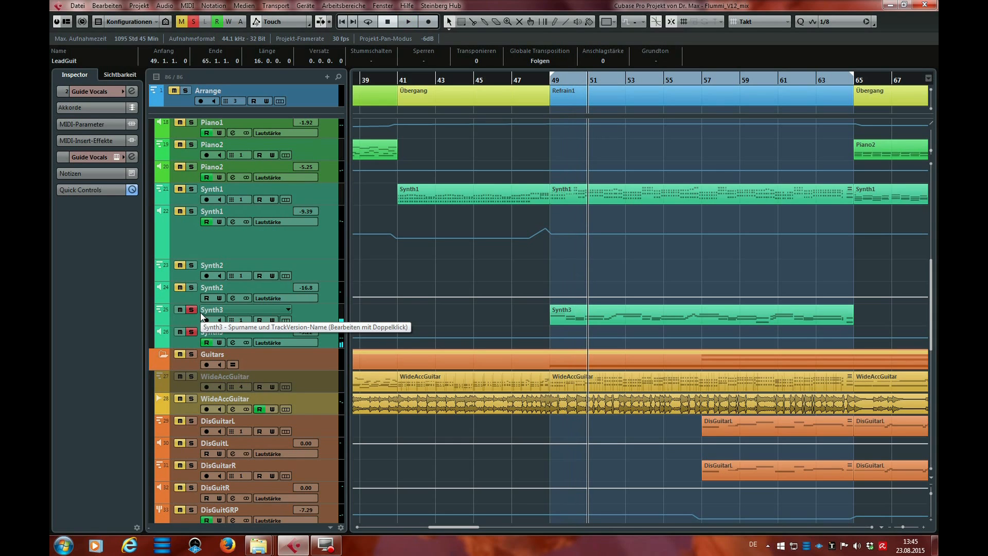
Step: Solo the WideAccGuitar audio track, play Refrain1 from bar 49, add Synth3 to the solo during playback, and stop
left_click(191, 399, "ctrl")
key("space")
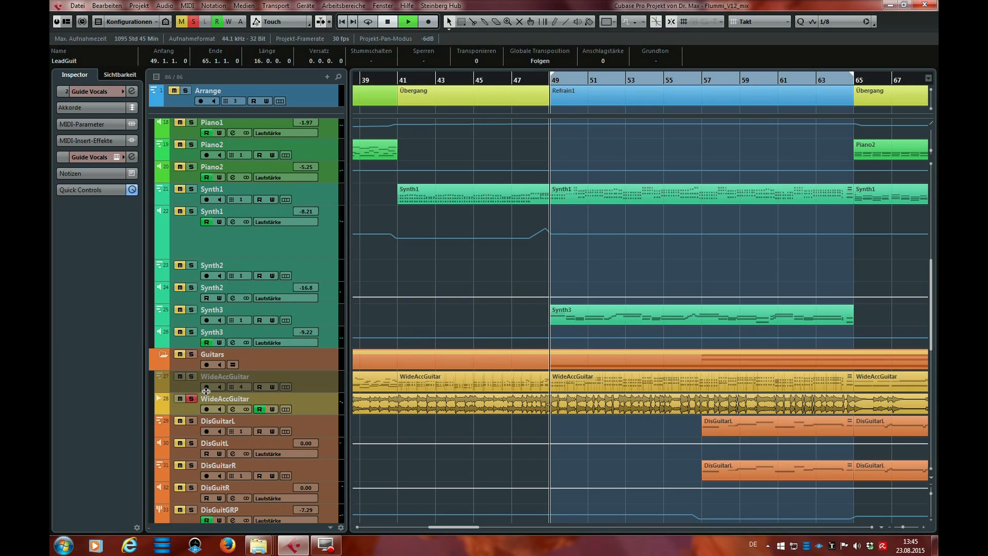
left_click(192, 309)
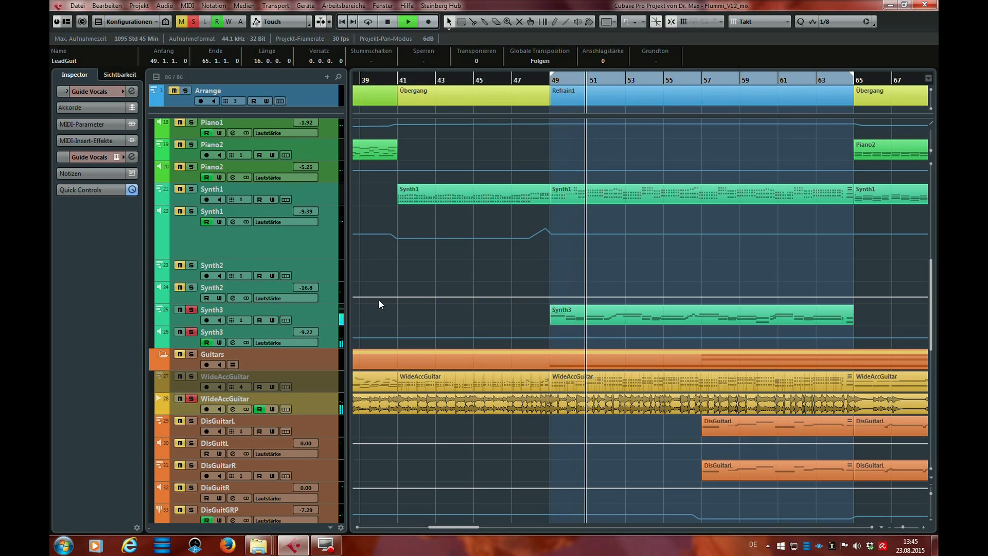
key("space")
Step: Highlight the Synth3, Synth1 and Piano1 parts of Refrain1 in turn, along with the Refrain1 arrange part
left_click(599, 318)
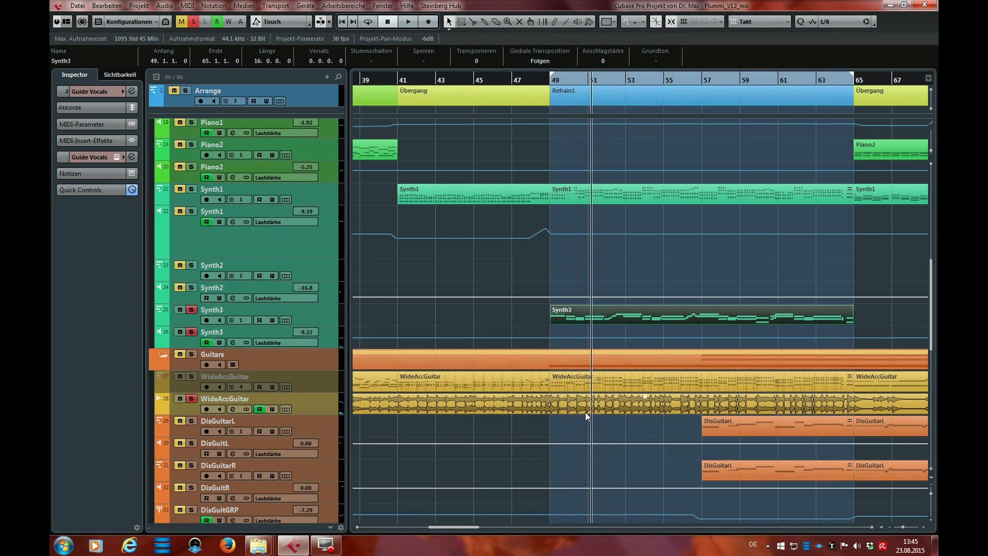
scroll(560, 326, "up", 3)
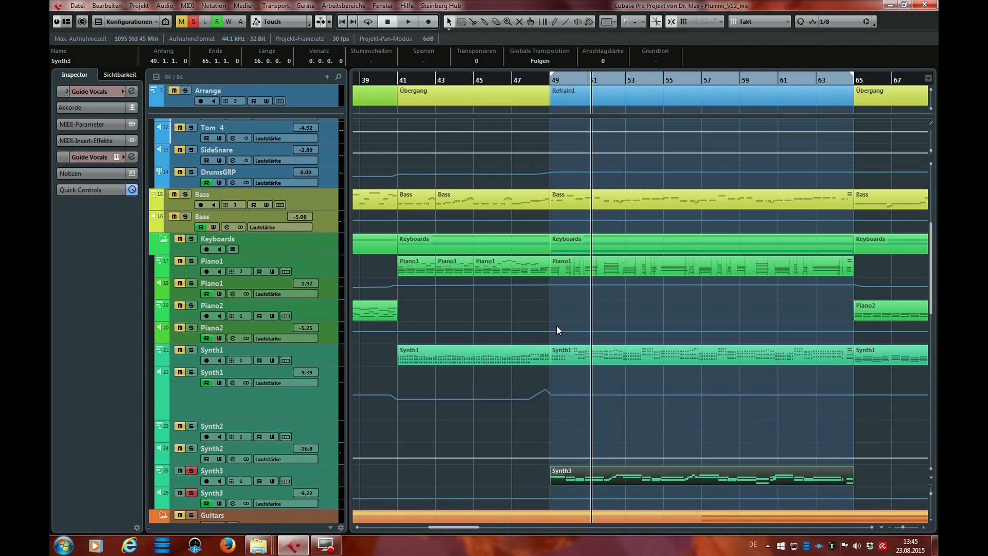
left_click(594, 352)
left_click(598, 267)
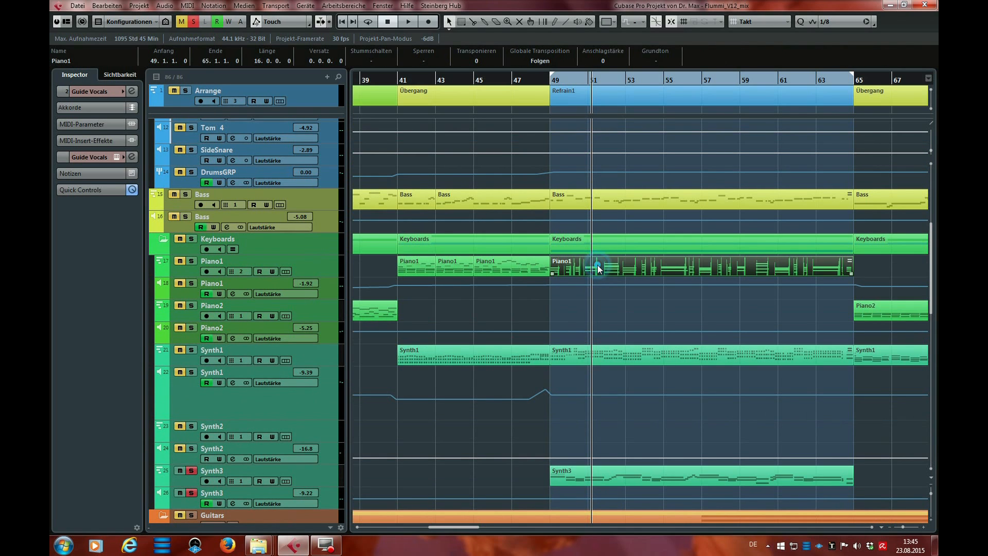
left_click(660, 96)
left_click(622, 266)
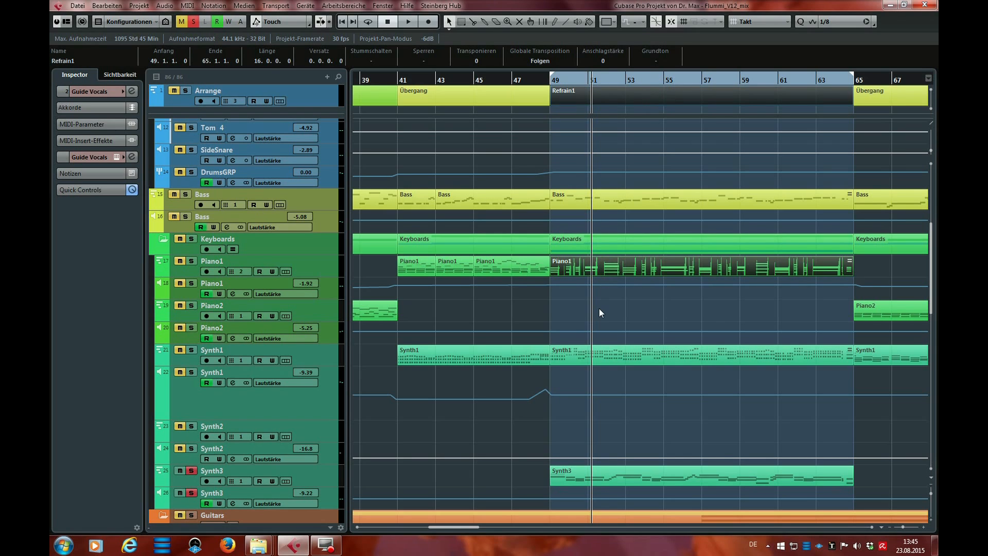
Step: Select the muted Piano1 part in the Refrain2 section
key("g")
key("g")
key("g")
key("g")
left_click_drag(444, 527, 466, 527)
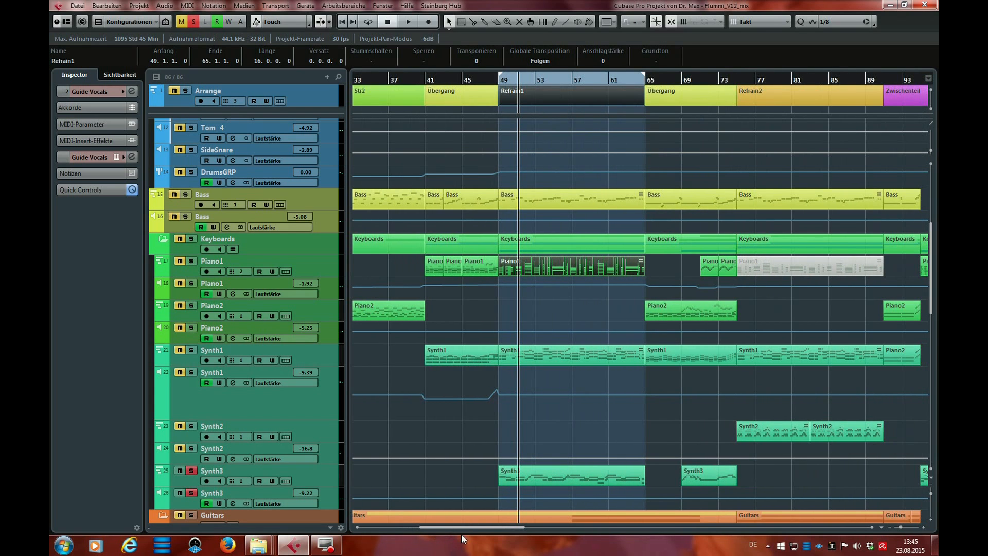
left_click_drag(468, 527, 487, 527)
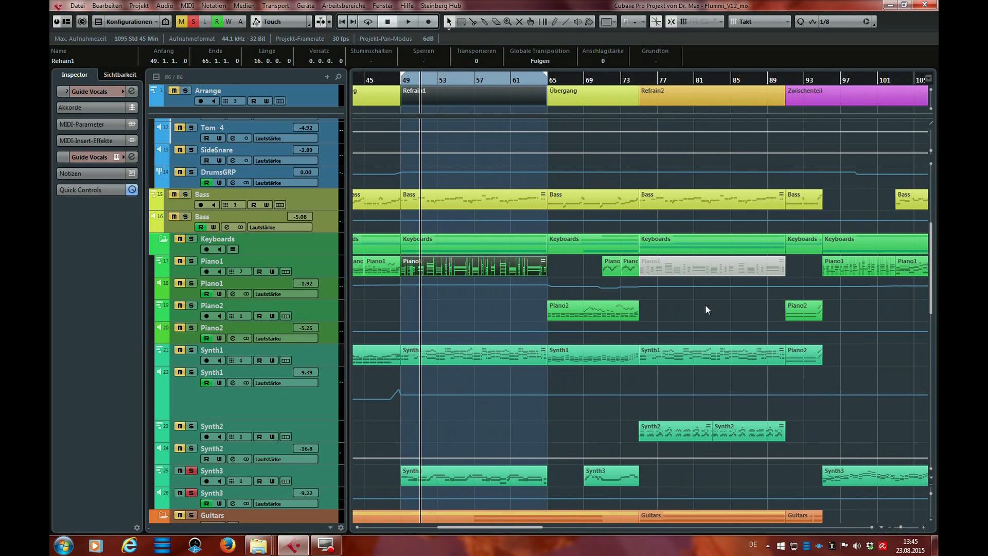
left_click(709, 267)
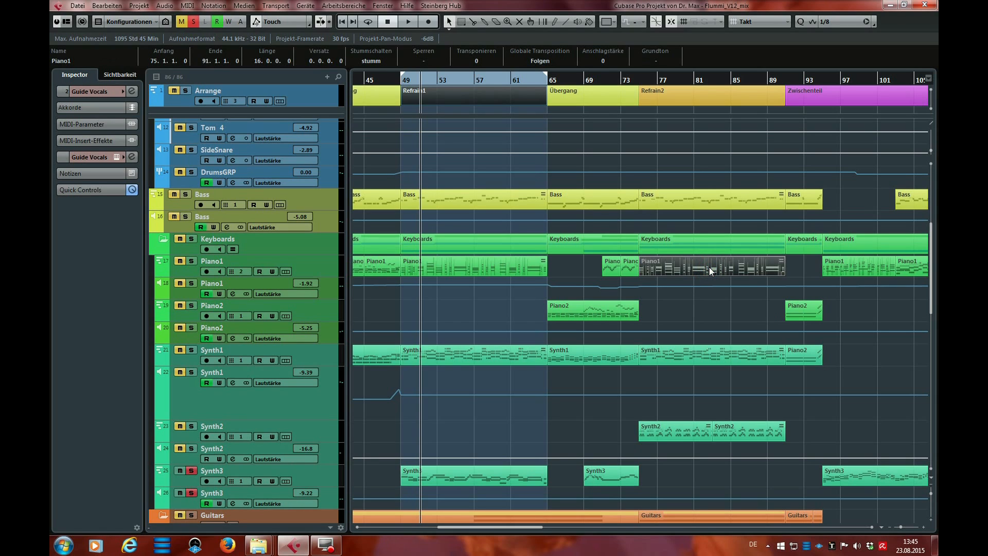
Step: Compare the DisGuitarL part with the muted Piano1 part in Refrain2 by selecting each, and clear the selection
scroll(721, 330, "down", 3)
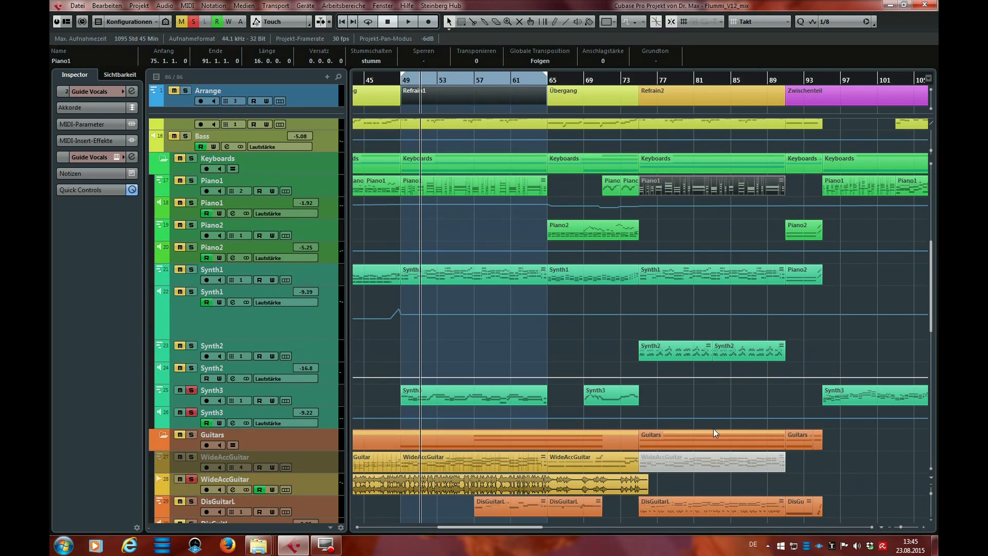
left_click(689, 513)
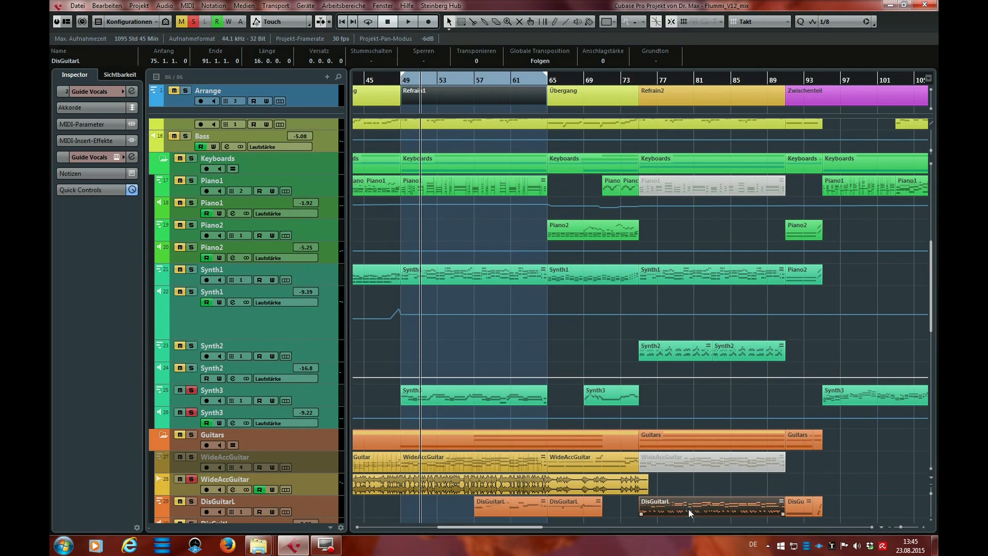
left_click(707, 227)
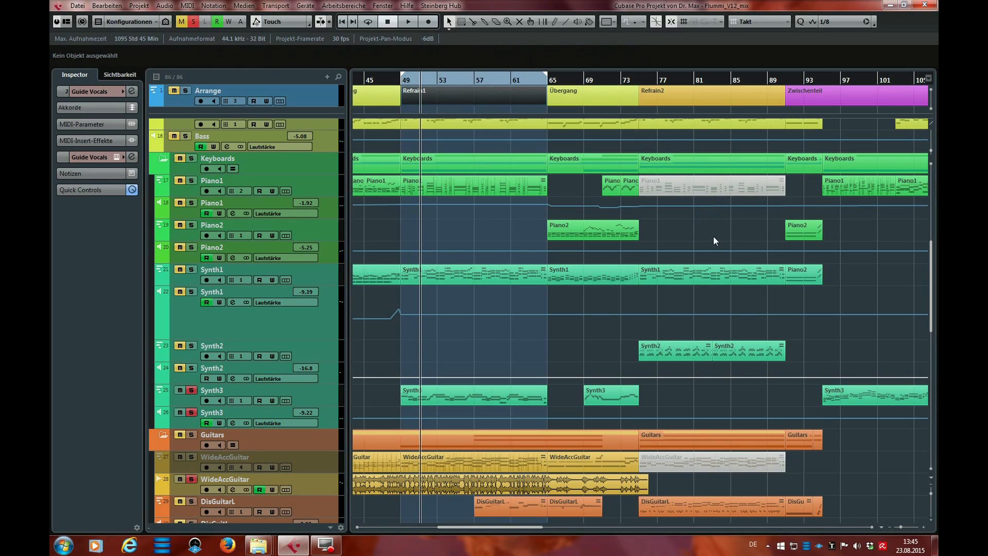
left_click(711, 221)
left_click(711, 506)
left_click(687, 187)
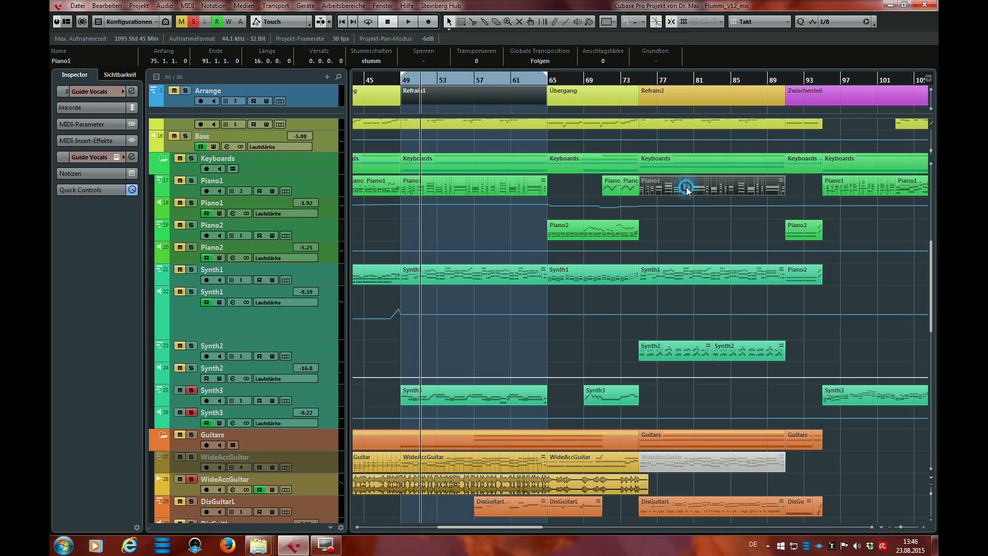
left_click(686, 228)
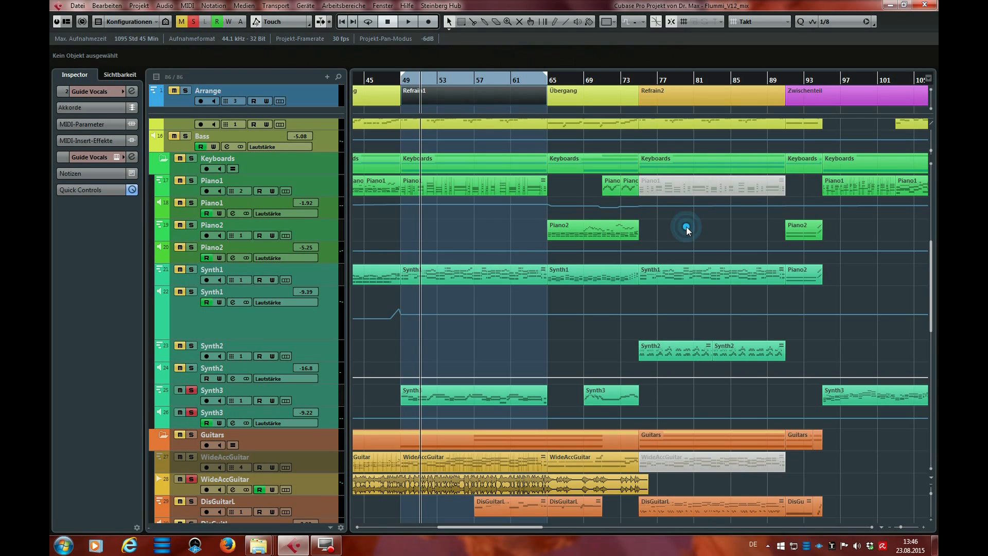
Step: Set the locator range to the Refrain2 section and examine its muted Piano1 part alongside the other tracks
left_click(701, 94)
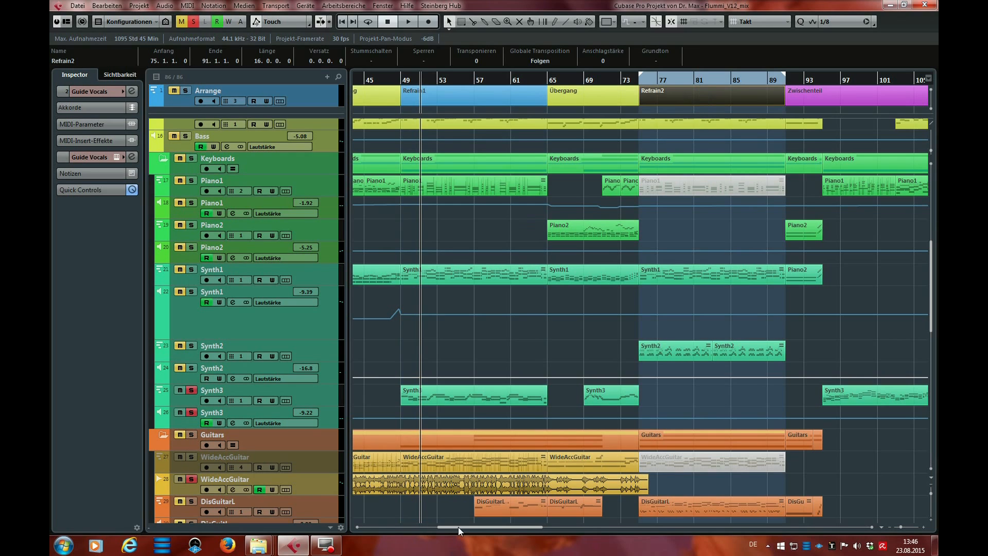
left_click_drag(473, 527, 483, 526)
left_click(640, 223)
left_click(655, 192)
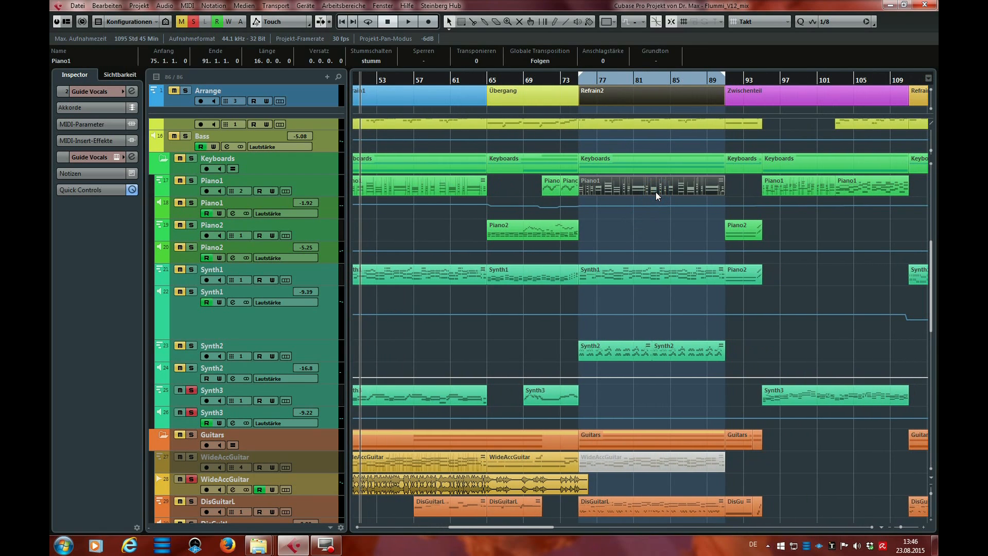
scroll(643, 236, "down", 2)
scroll(643, 236, "up", 2)
left_click(639, 109)
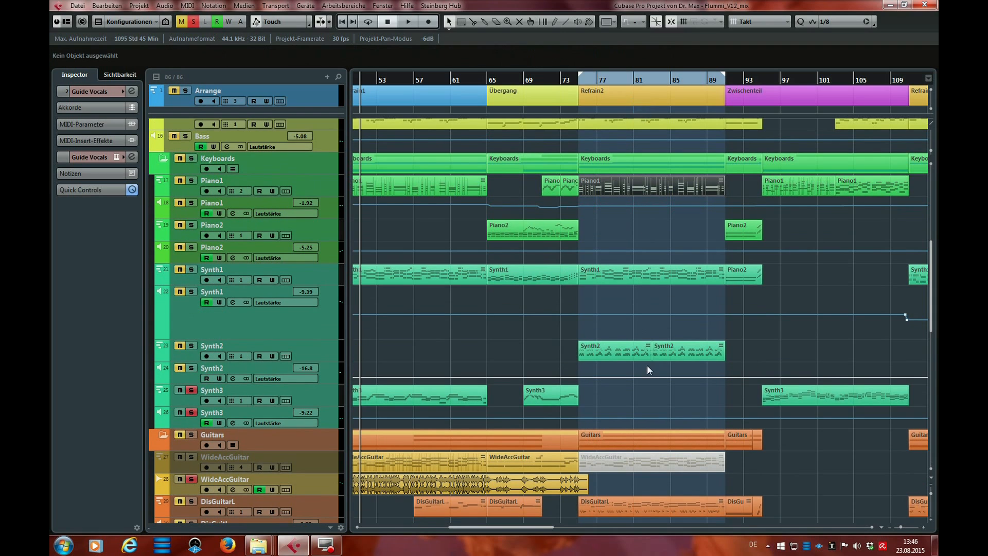
Step: Compare the DisGuitarL part with the muted Piano1 part in the Refrain2 section by selecting each in turn
scroll(645, 377, "down", 2)
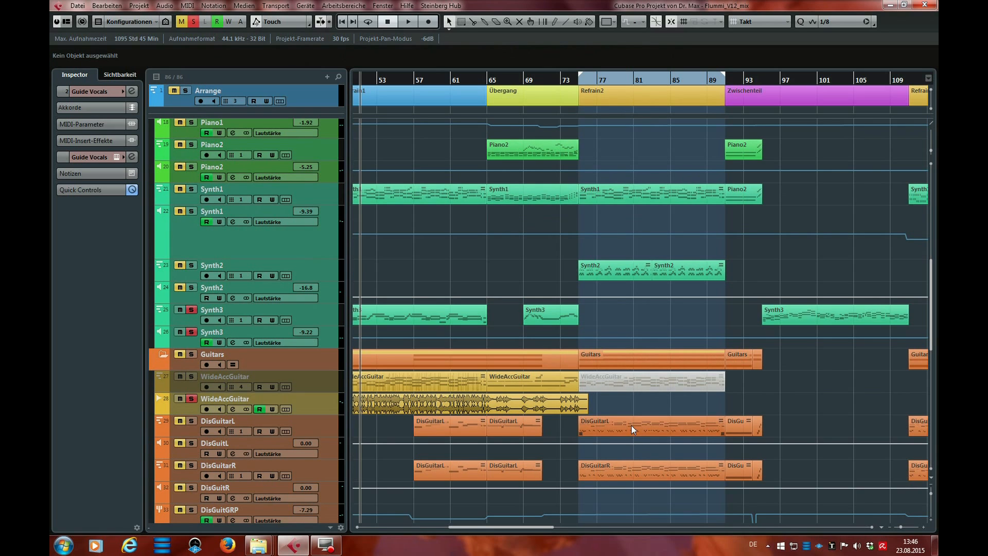
left_click(632, 426)
scroll(611, 444, "down", 2)
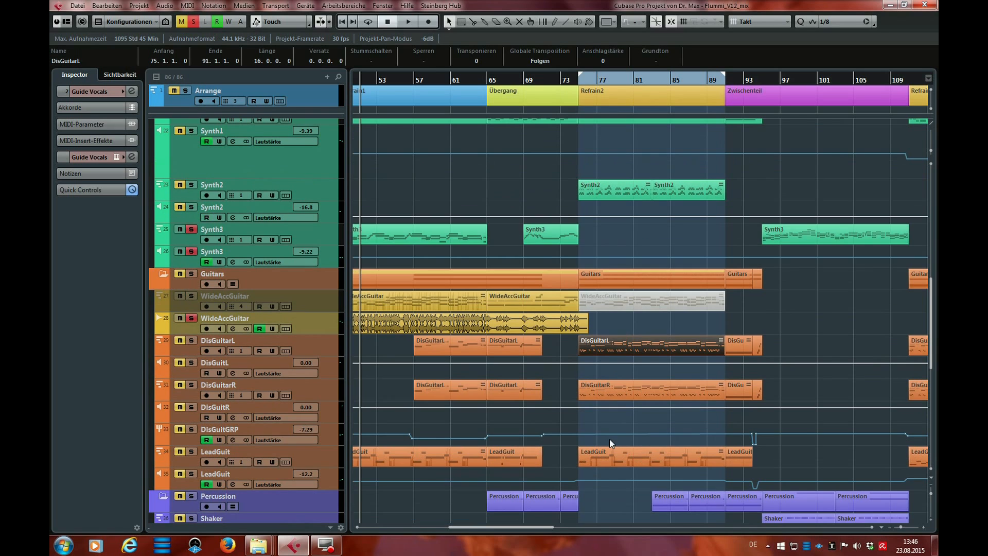
scroll(610, 440, "up", 3)
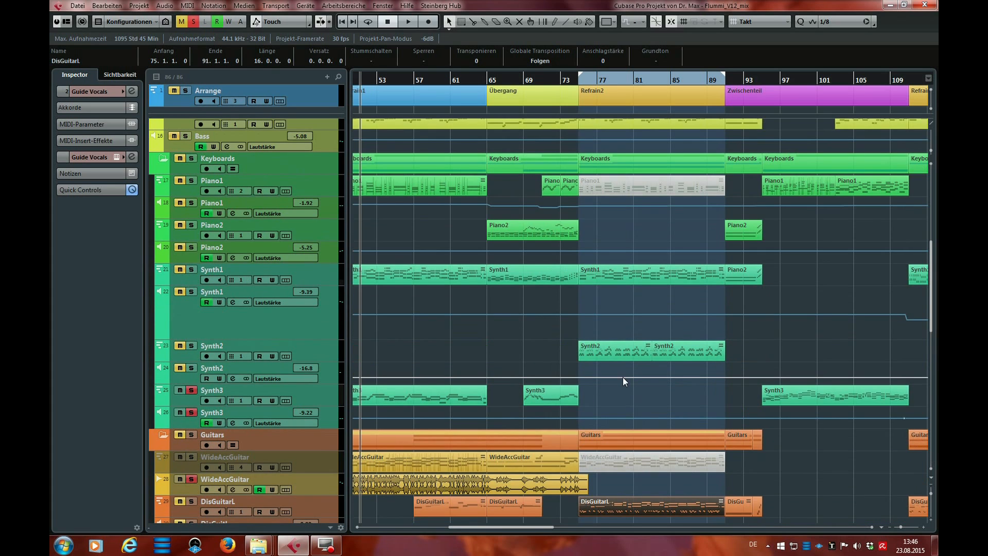
left_click(633, 191)
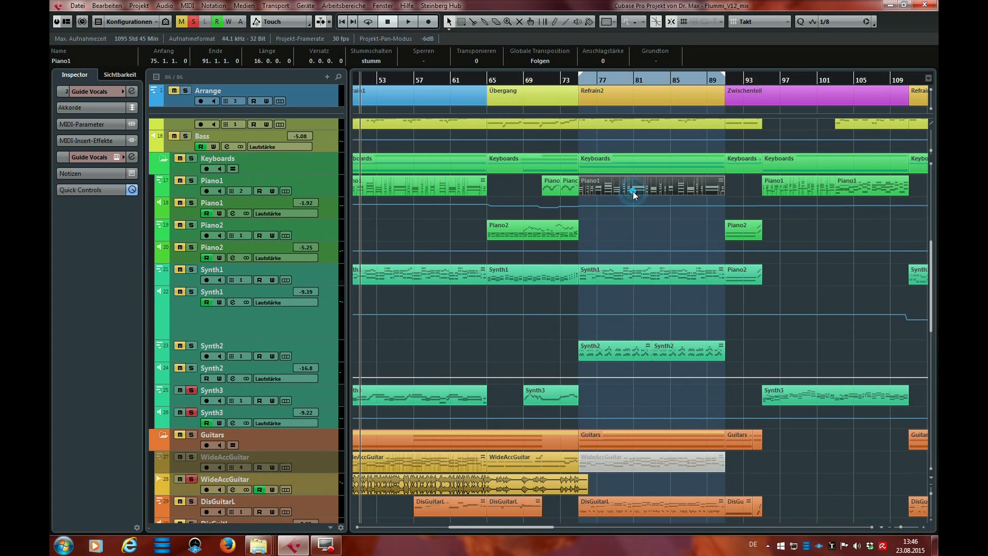
Step: Deactivate all track solos and audition Refrain2 from its start while checking the keyboard and guitar tracks, then stop playback
key("KP_1")
key("space")
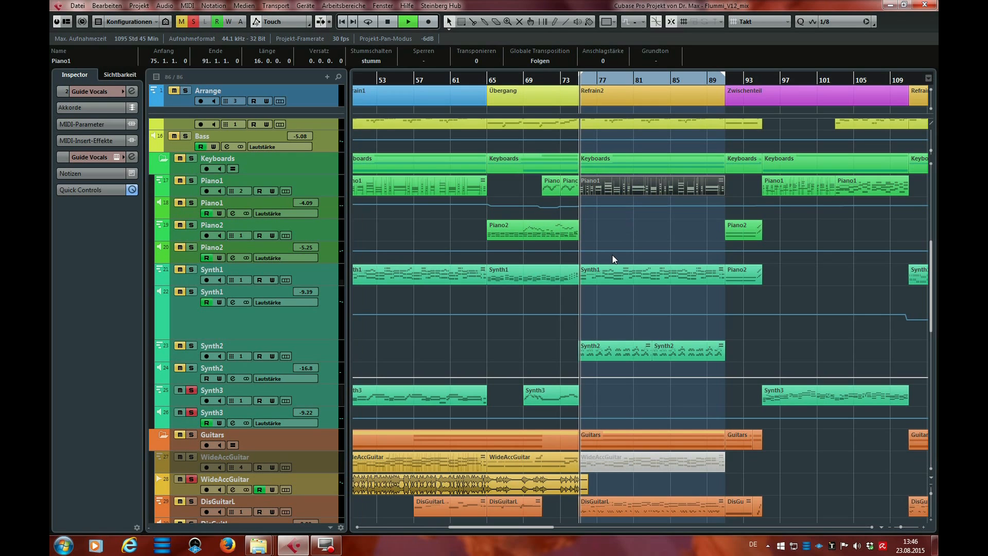
key("space")
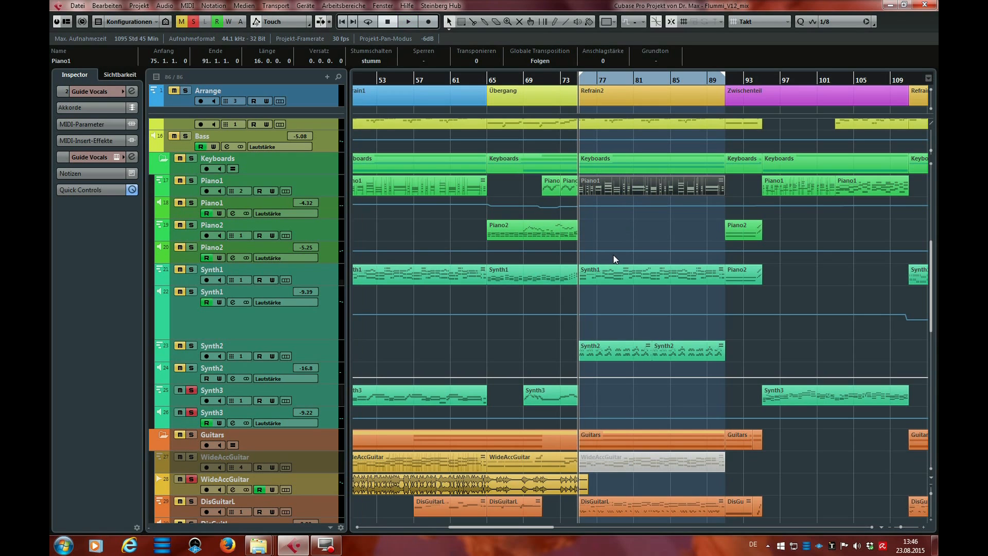
left_click(193, 22)
key("space")
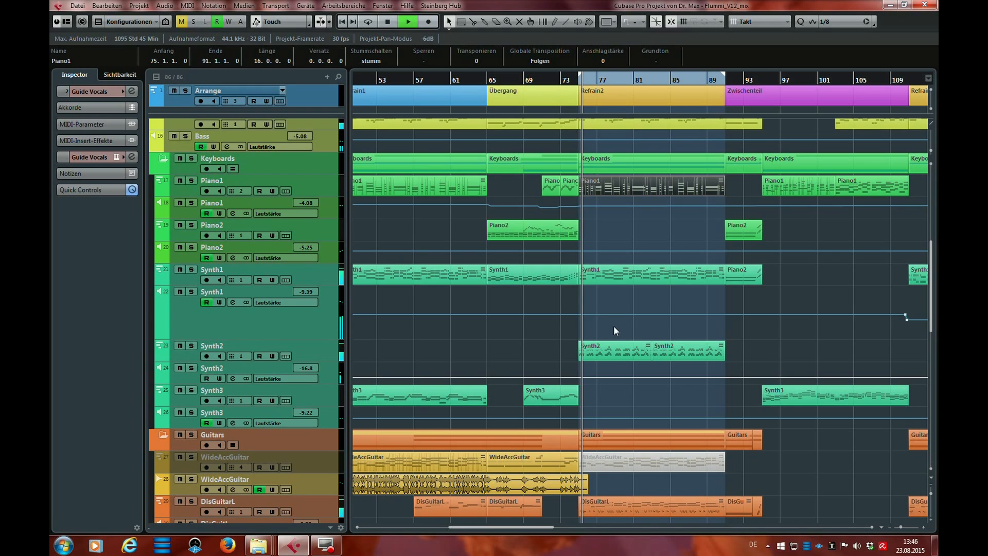
scroll(613, 325, "down", 3)
scroll(615, 310, "down", 3)
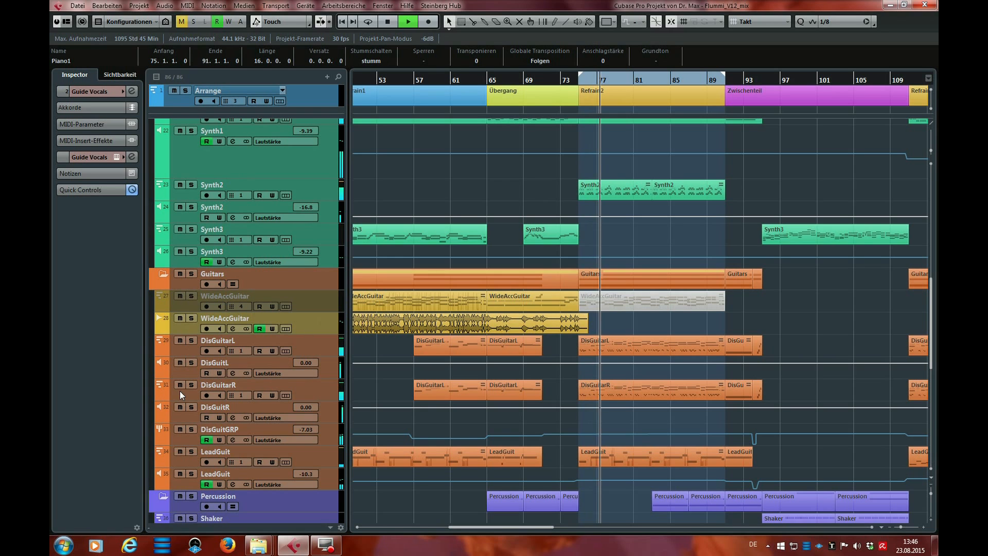
scroll(260, 363, "up", 3)
scroll(259, 363, "up", 3)
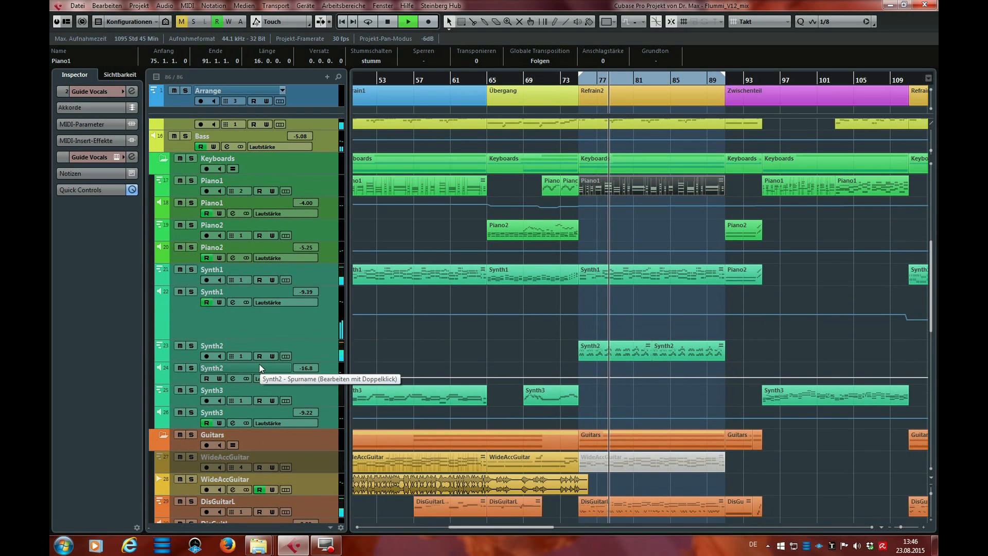
scroll(261, 368, "down", 3)
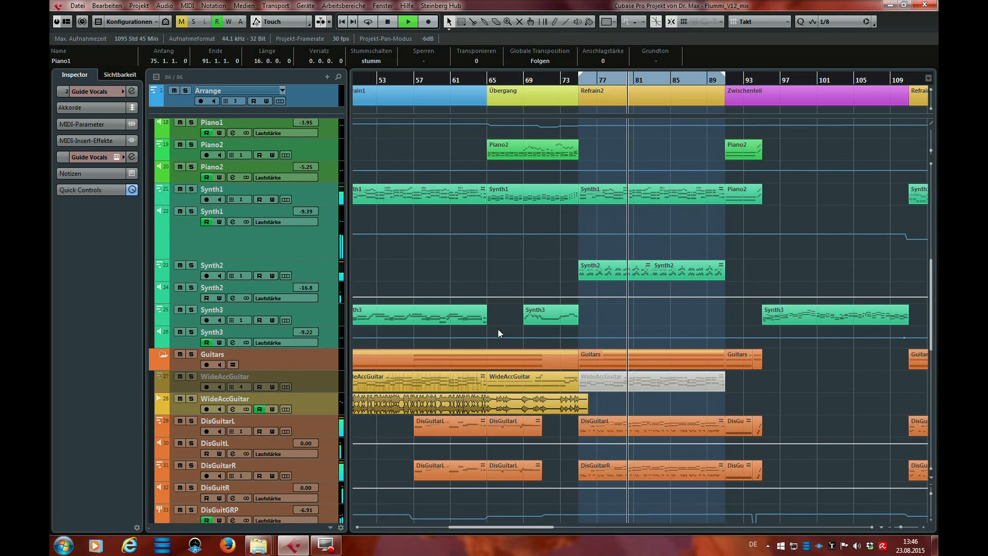
key("space")
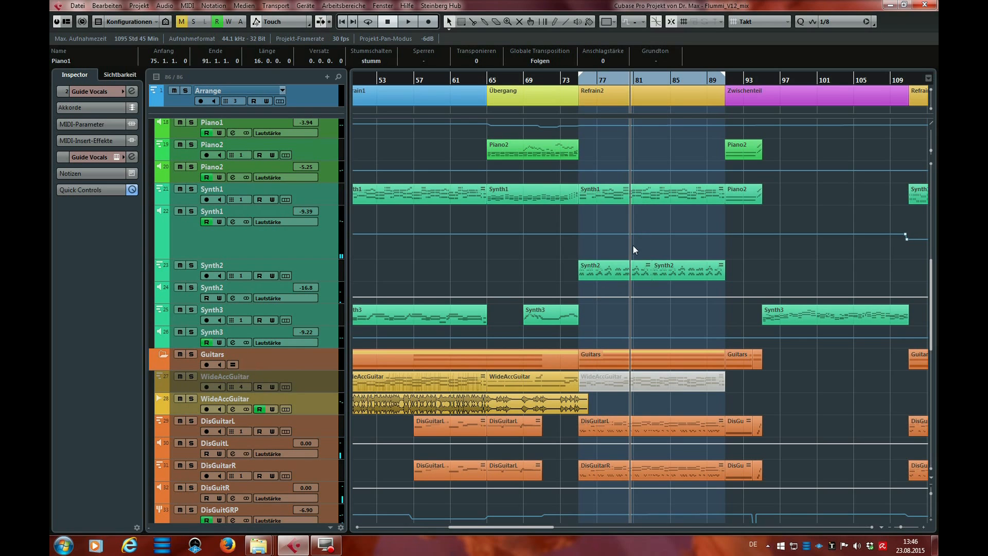
Step: Select the muted WideAccGuitar part in Refrain2, and clear the selection
scroll(592, 295, "down", 3)
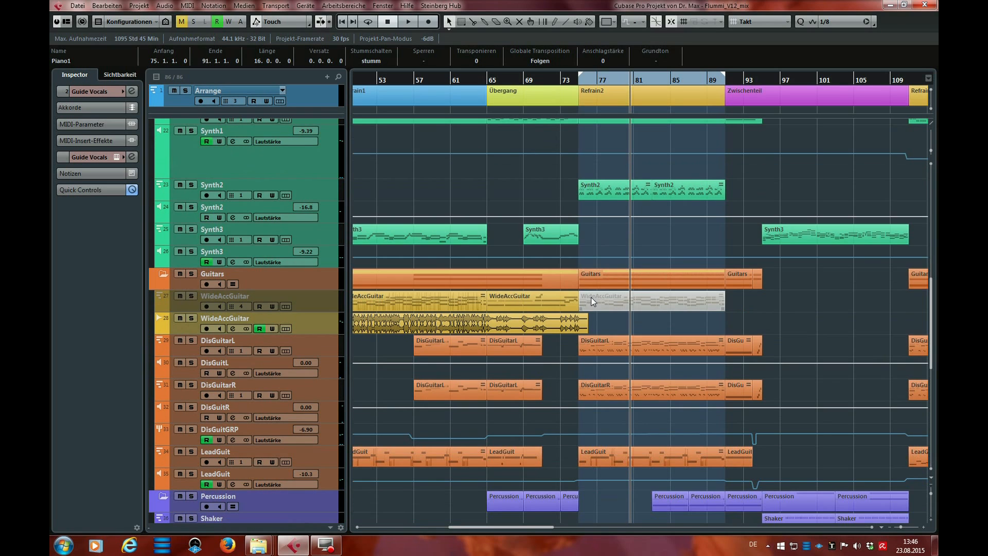
left_click(607, 311)
left_click(608, 304)
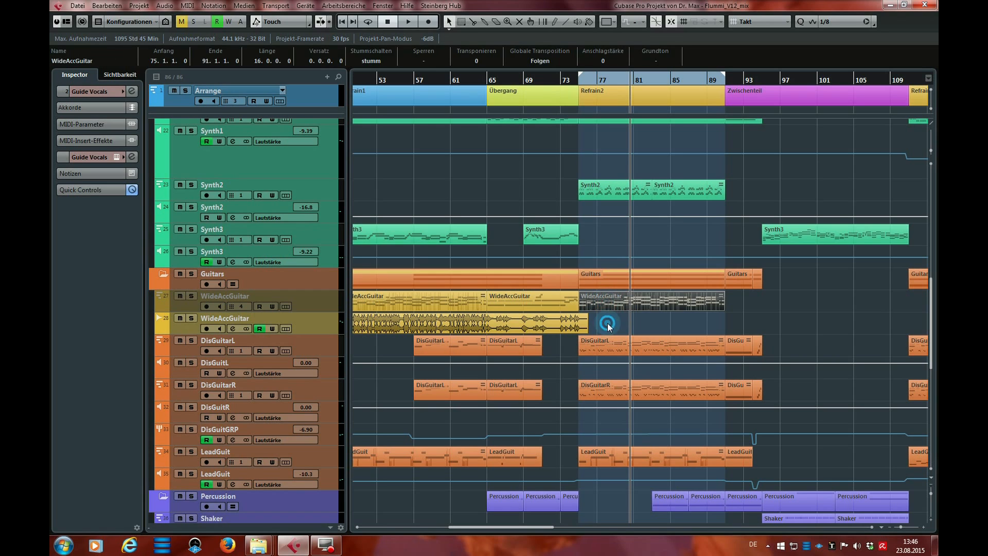
left_click(608, 323)
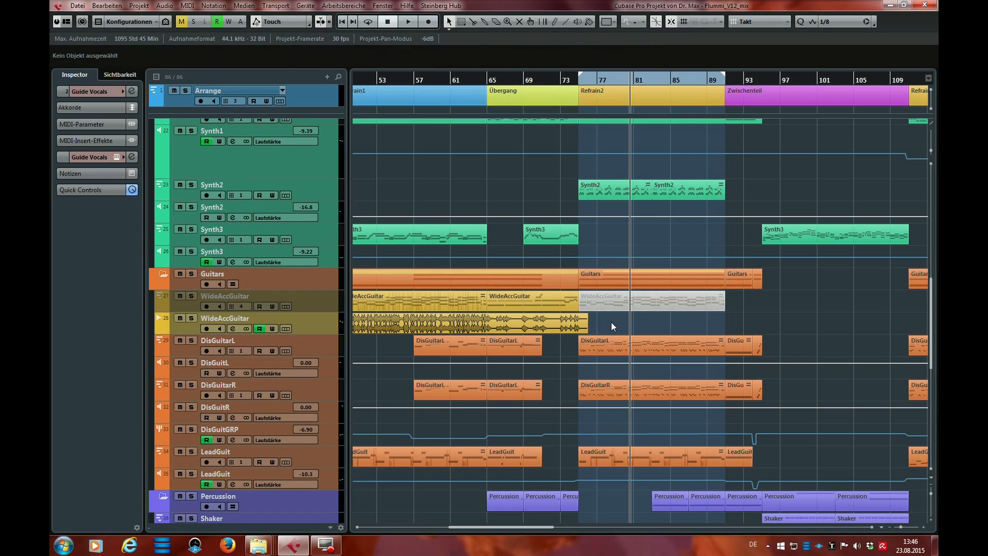
Step: Mute the Synth1 and Synth2 tracks and audition Refrain2 from its start without them
scroll(611, 321, "up", 3)
scroll(610, 321, "down", 3)
scroll(610, 321, "up", 3)
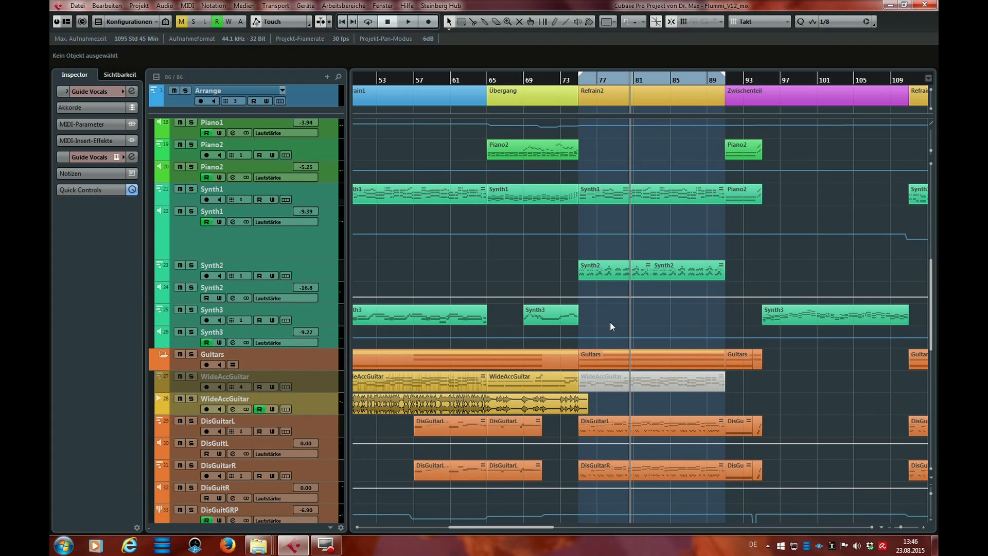
left_click(180, 190)
left_click(180, 266)
left_click(578, 294)
key("space")
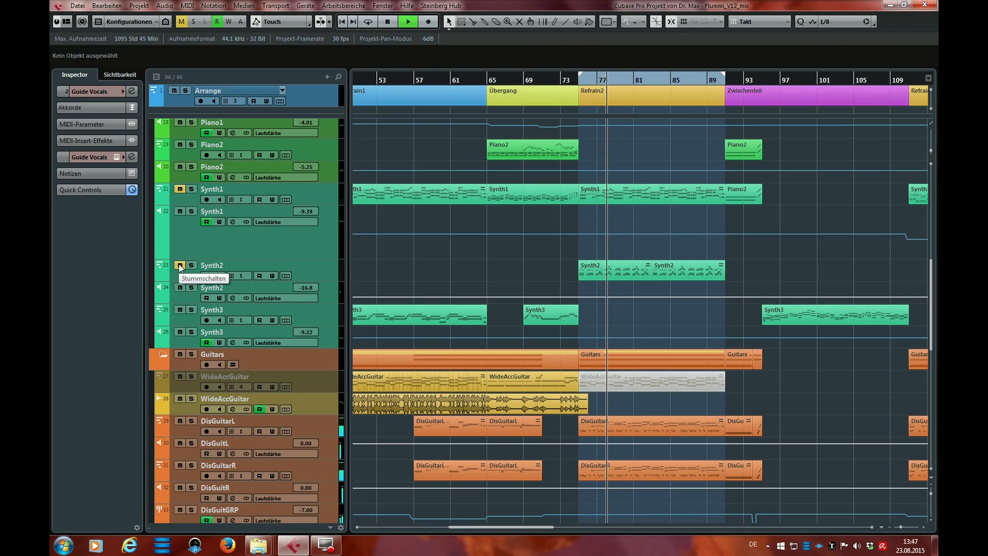
key("space")
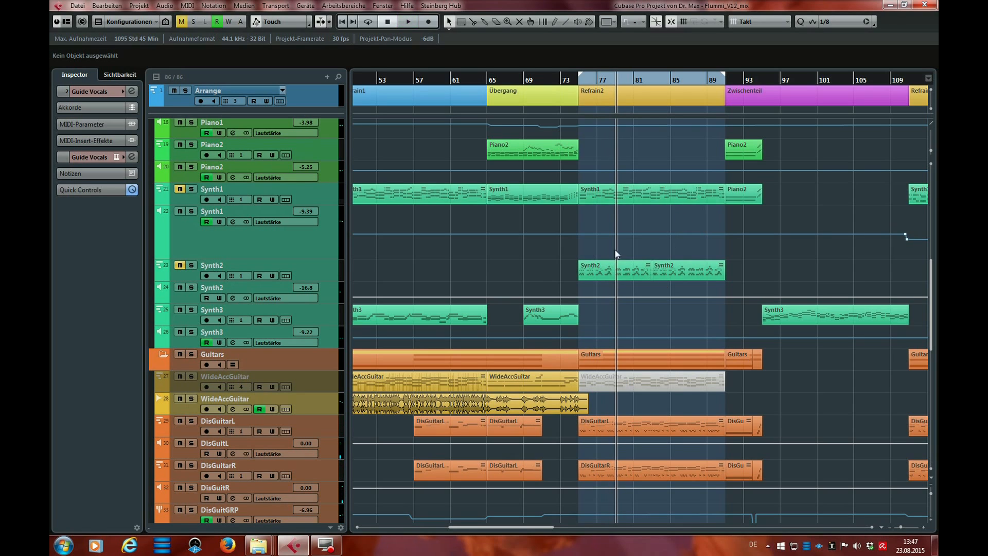
Step: Replay Refrain2 while bringing Synth2 and Synth1 back in by unmuting them, soloing Synth2 briefly
left_click(694, 472)
key("space")
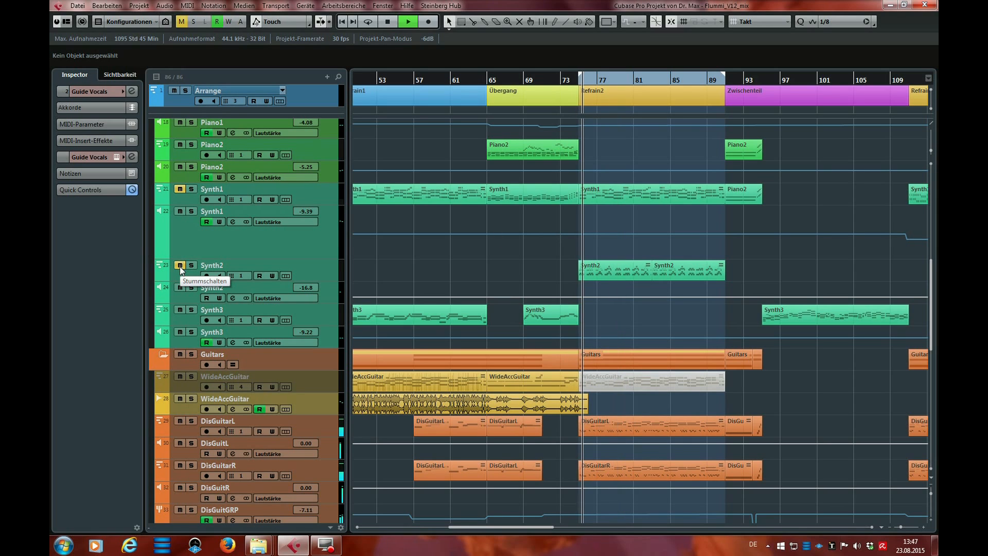
left_click(181, 266)
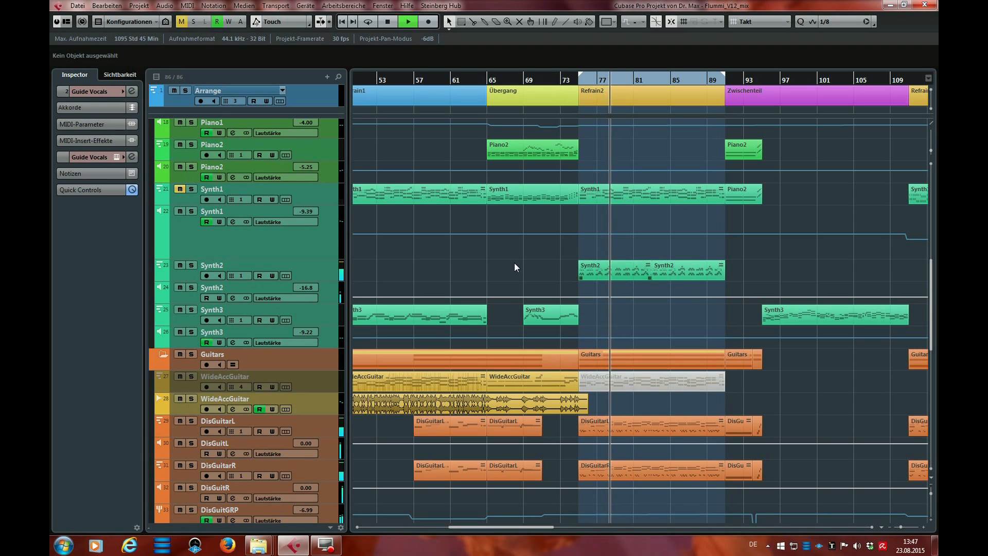
left_click(192, 266)
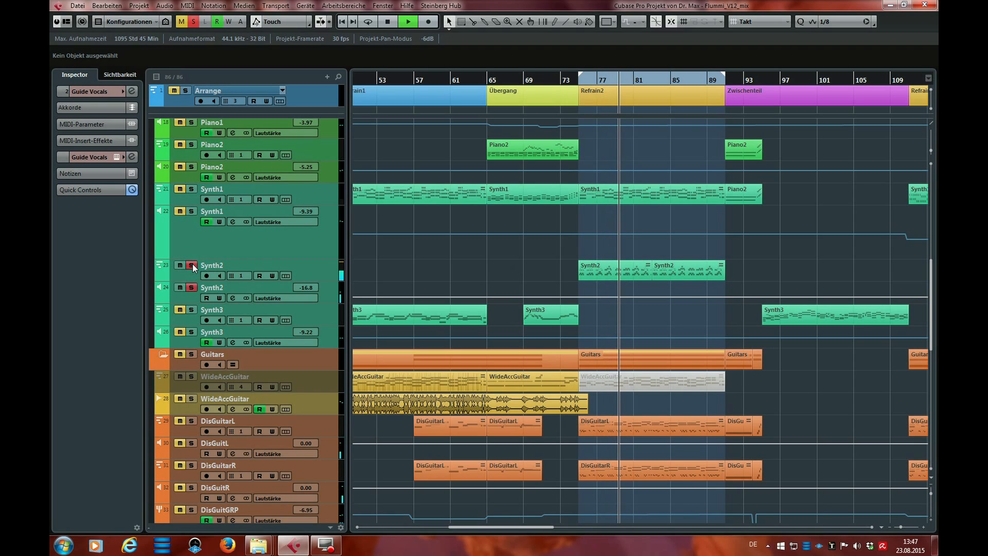
left_click(191, 265)
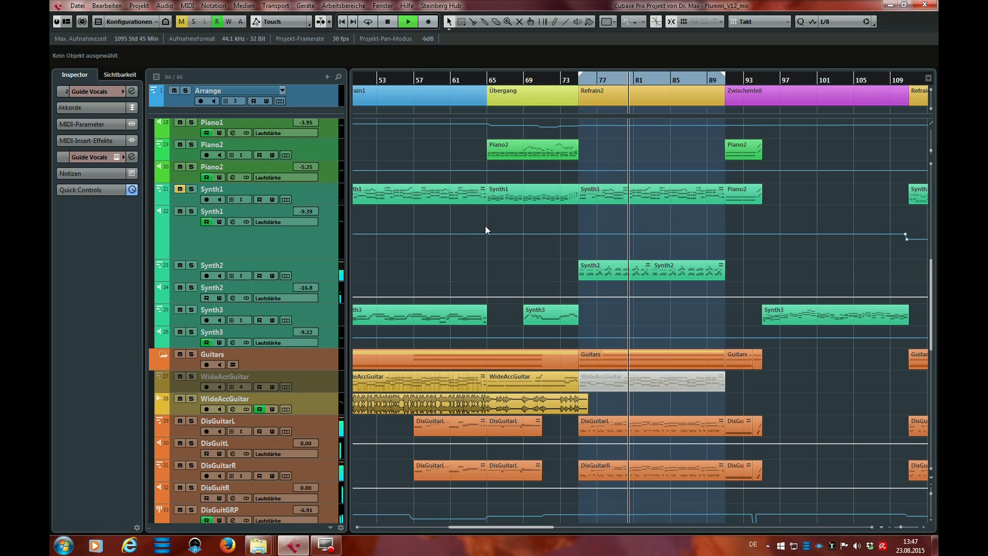
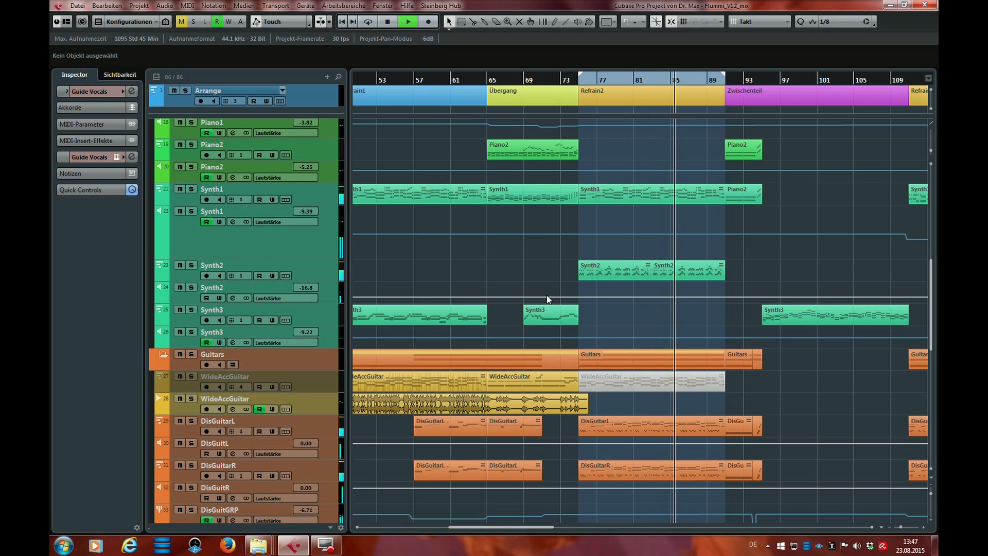
key("space")
Step: Set the locator range to bars 119 to 135, the second half of the final Refrain2
left_click_drag(512, 527, 580, 527)
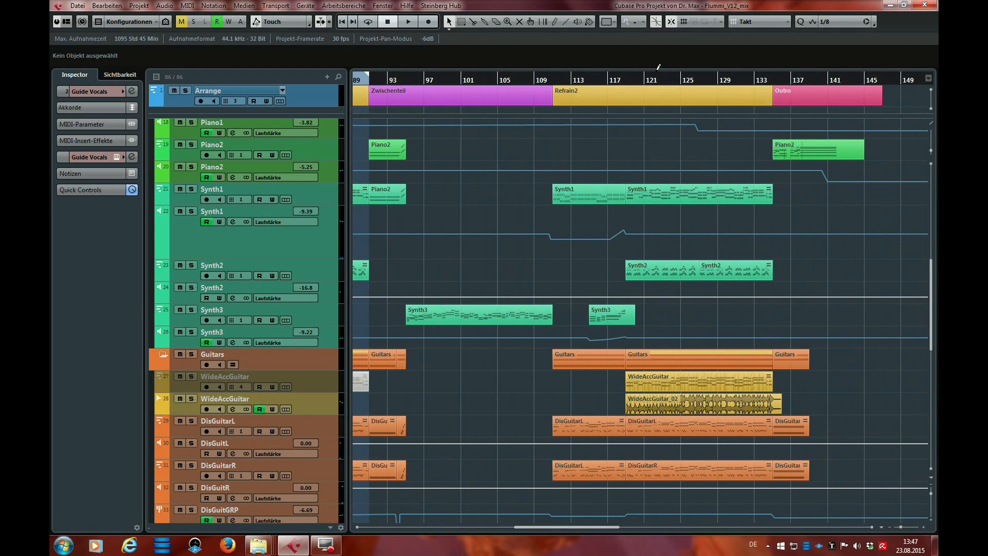
left_click(645, 79, "ctrl")
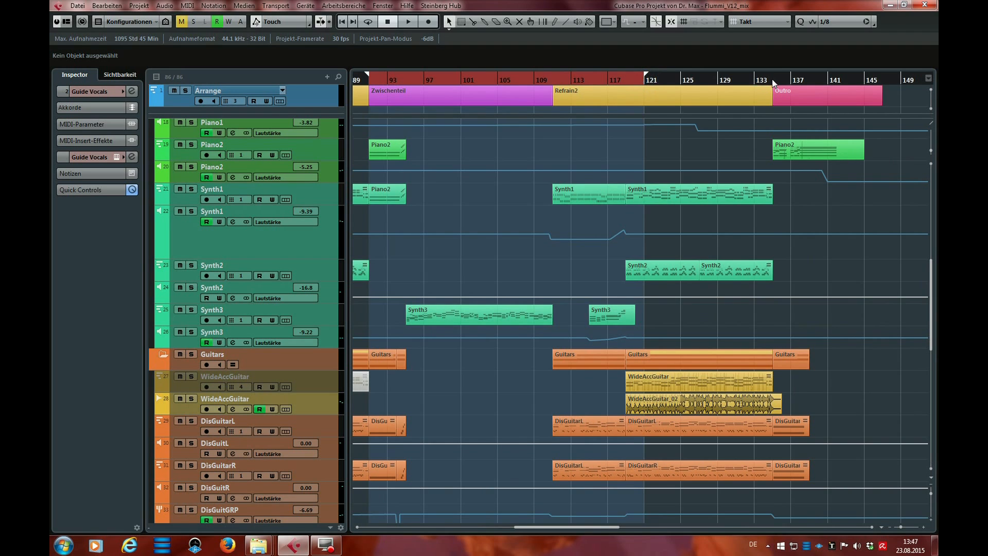
left_click(771, 80, "alt")
scroll(650, 279, "down", 3)
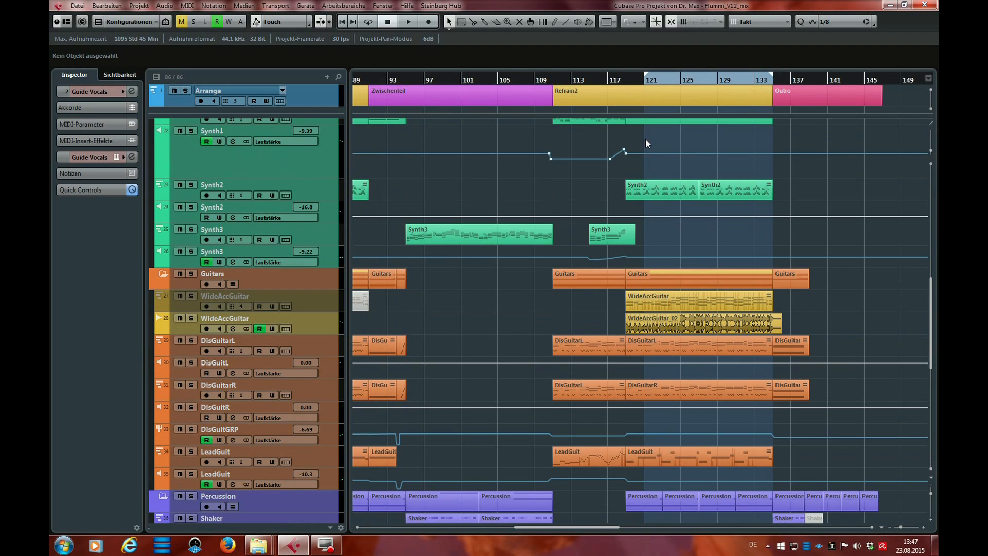
left_click(631, 80, "ctrl")
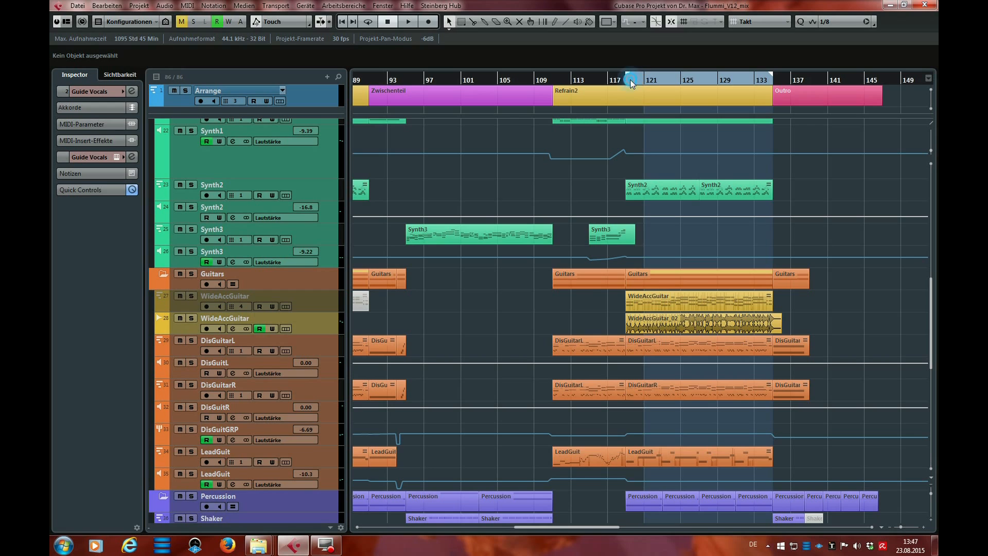
Step: Select the WideAccGuitar_02 event and audition the final Refrain2 range, soloing DisGuitGRP partway and clearing the solo after stopping
left_click(656, 323)
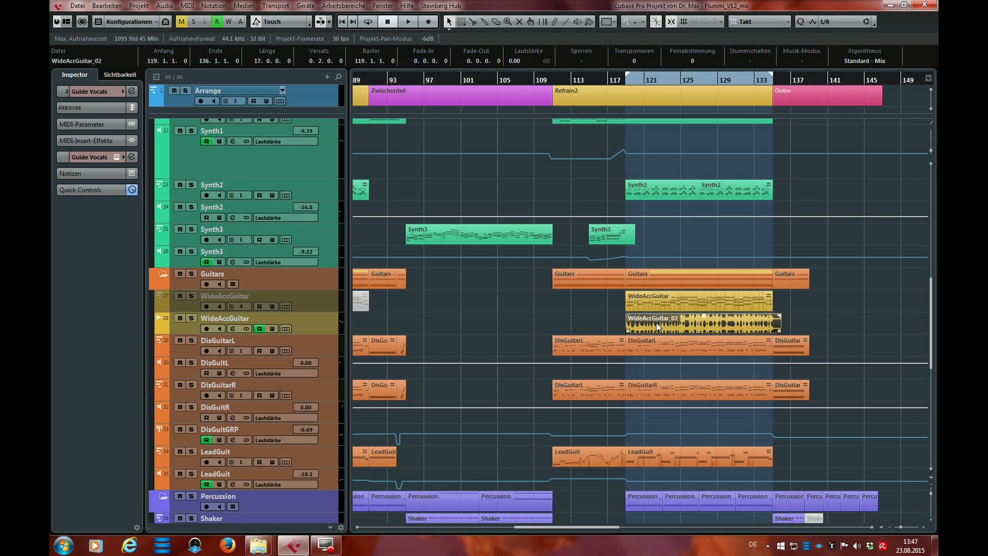
key("space")
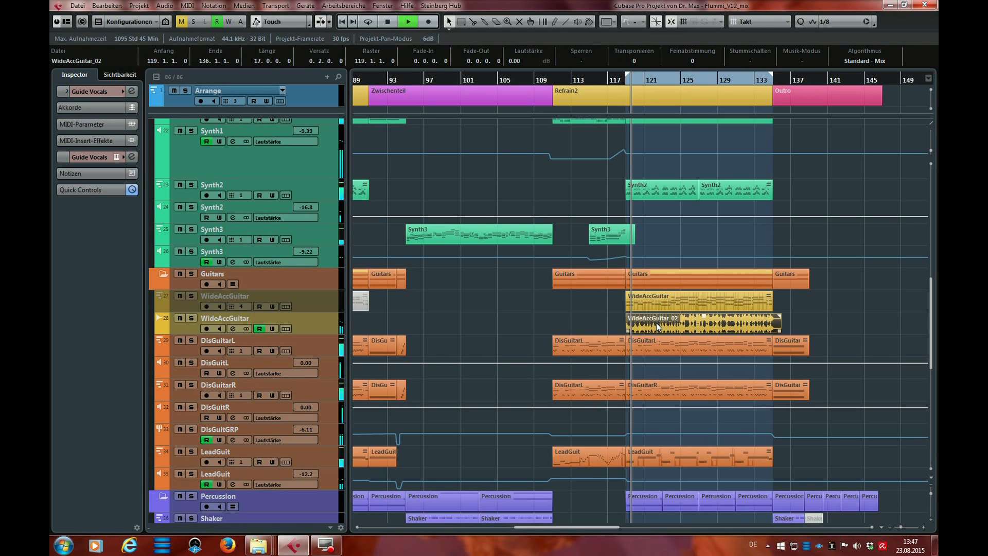
scroll(656, 326, "down", 3)
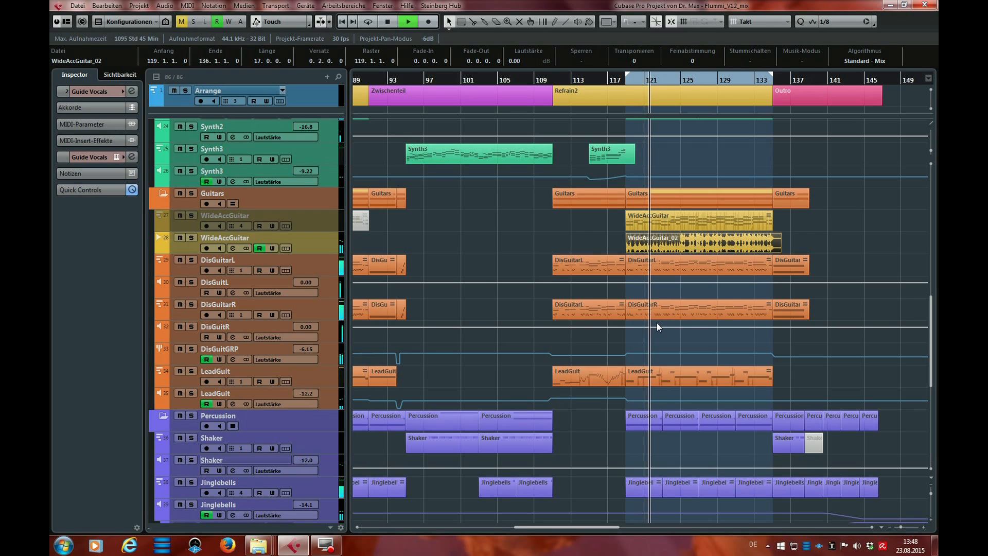
left_click(191, 348)
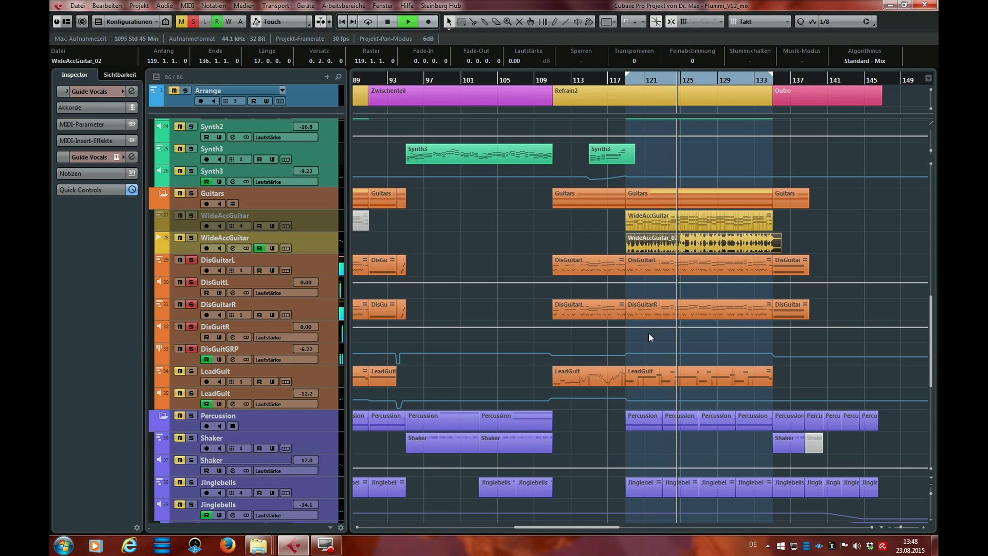
key("space")
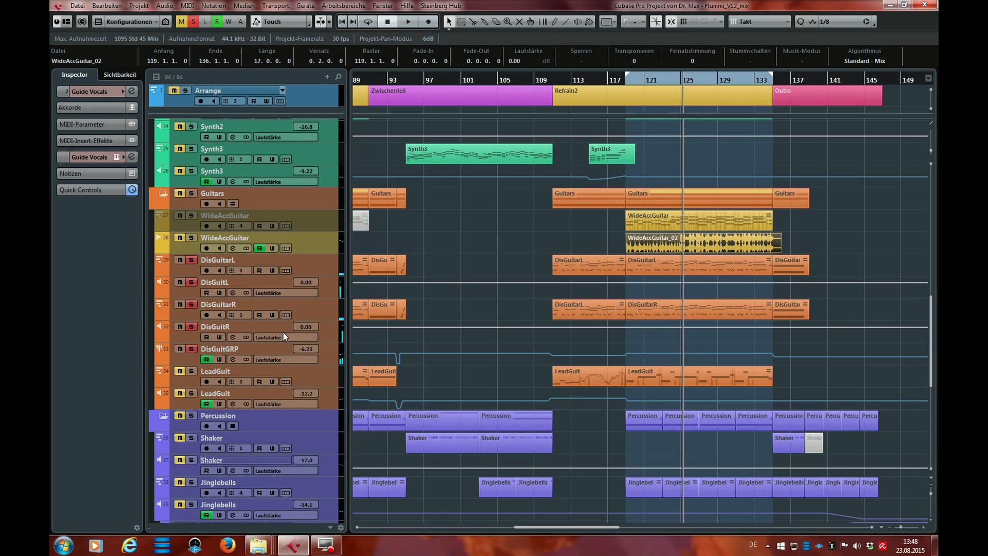
left_click(194, 21)
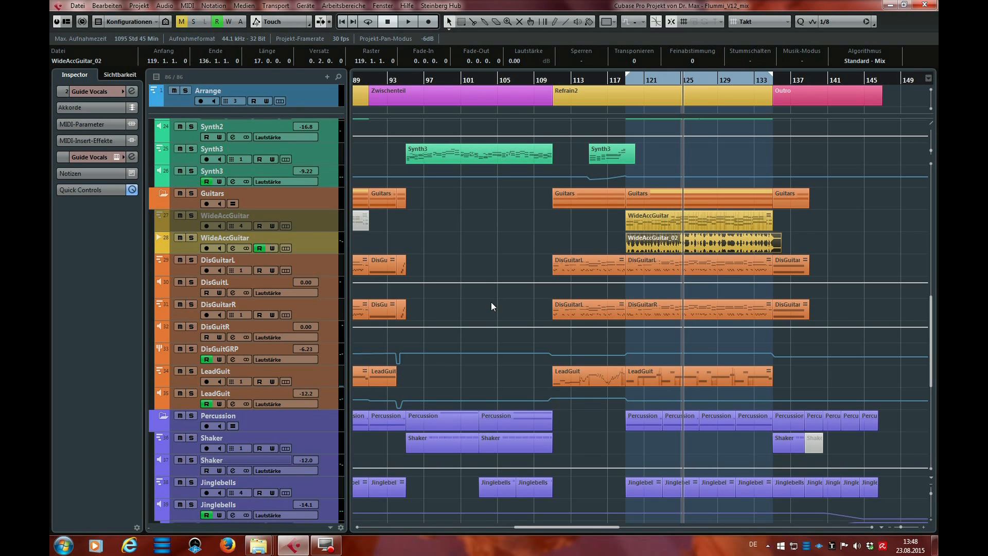
Step: Locate the transition between Str1 and Jinglebells, placing the playhead around bars 27 to 30 and selecting both Arrange sections in turn
scroll(490, 307, "up", 10)
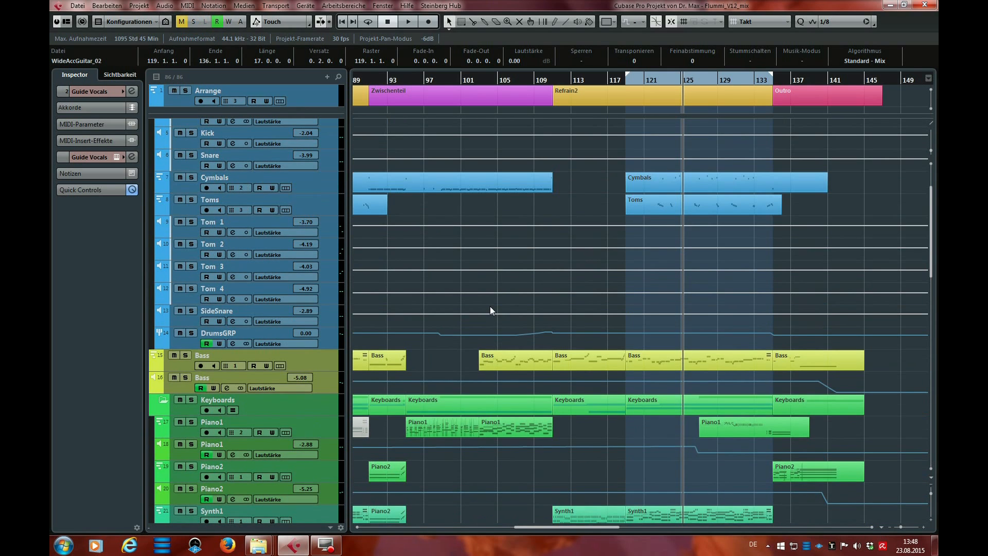
scroll(490, 308, "up", 3)
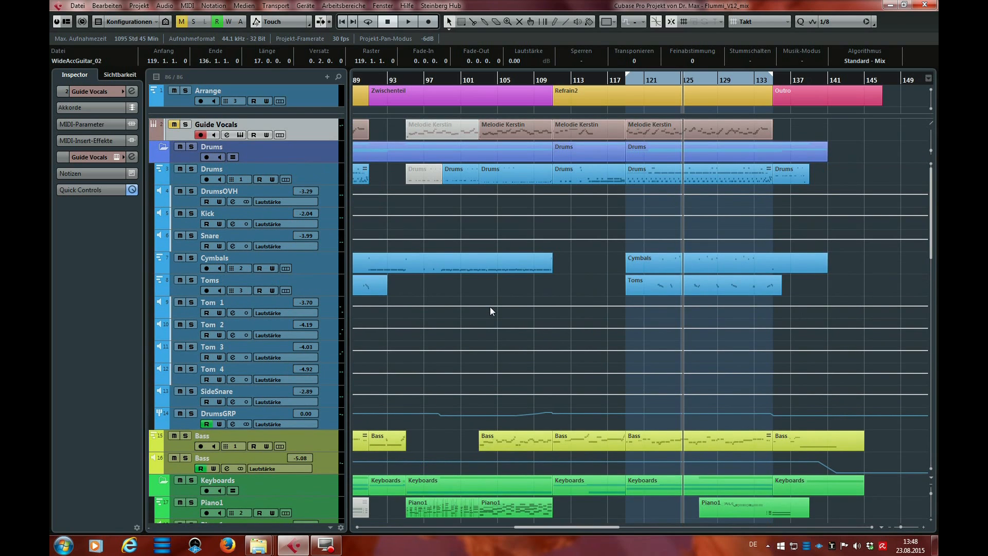
left_click_drag(574, 530, 477, 525)
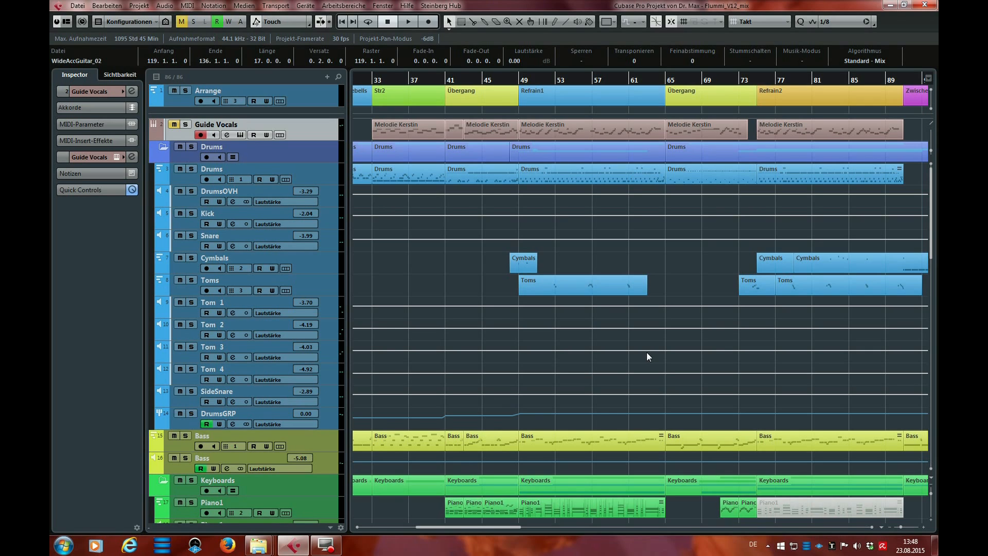
left_click_drag(470, 528, 441, 530)
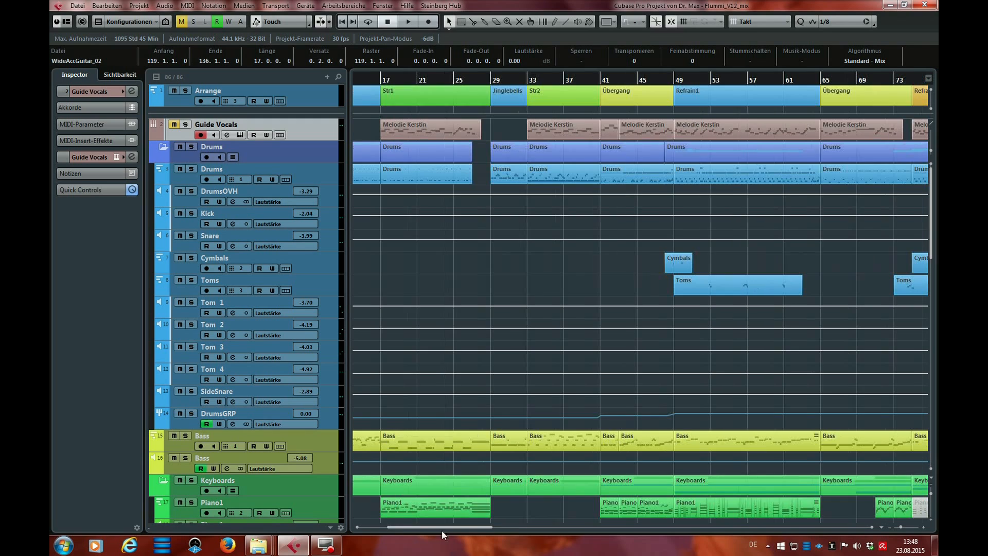
left_click(473, 78)
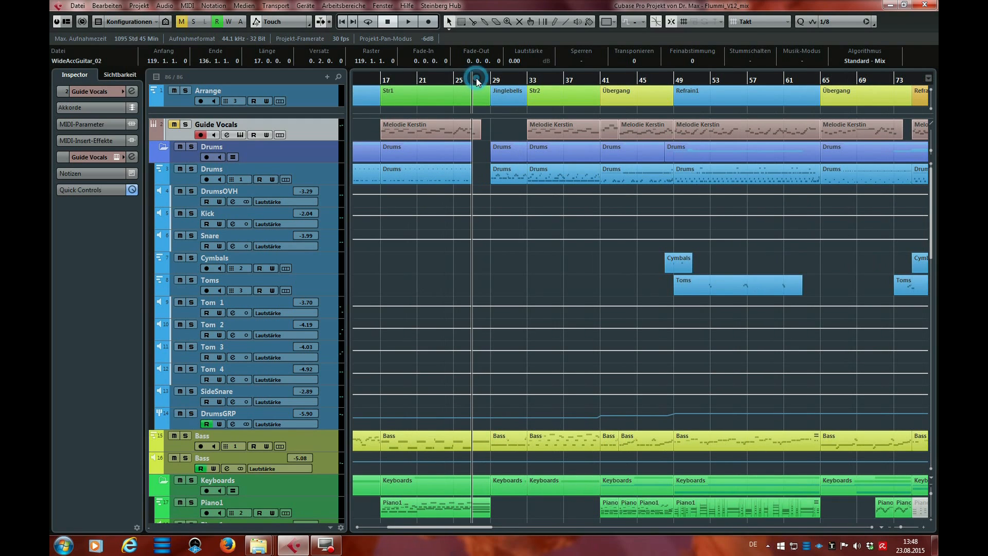
left_click(508, 79)
left_click(478, 82)
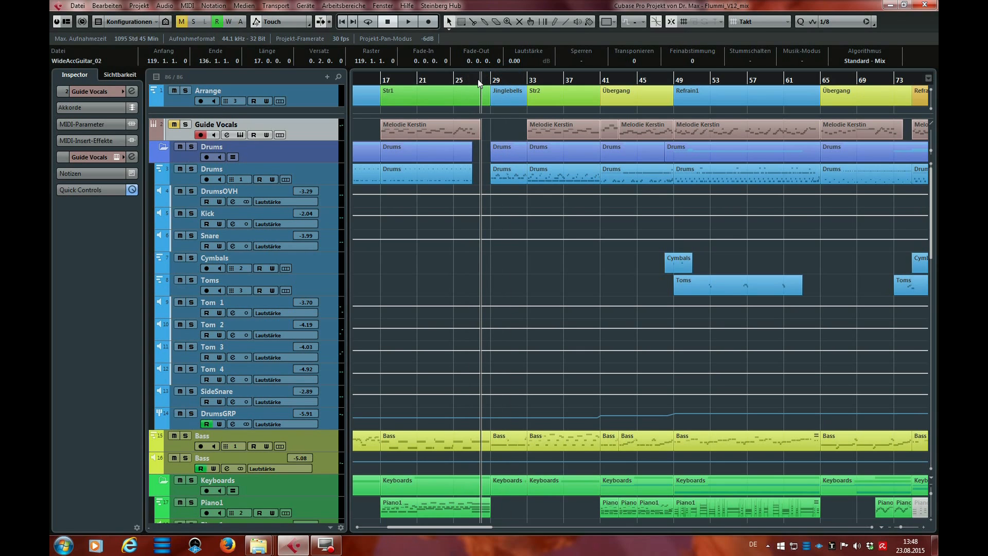
left_click(477, 81)
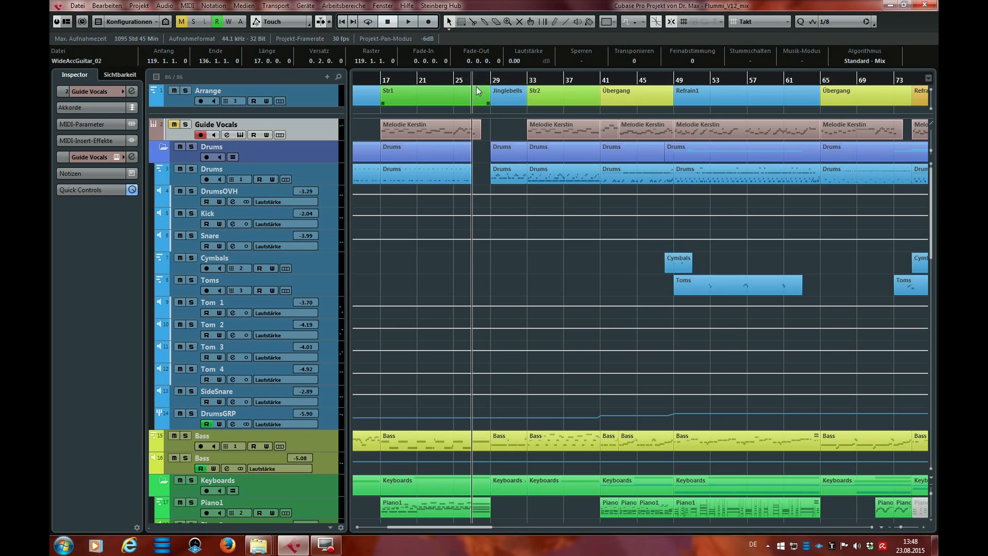
left_click(467, 98)
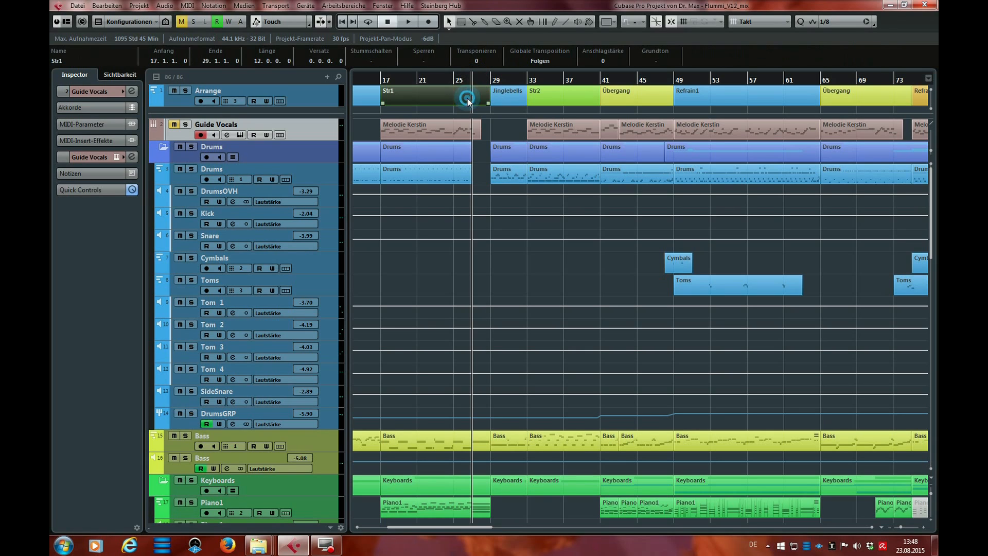
left_click(509, 96)
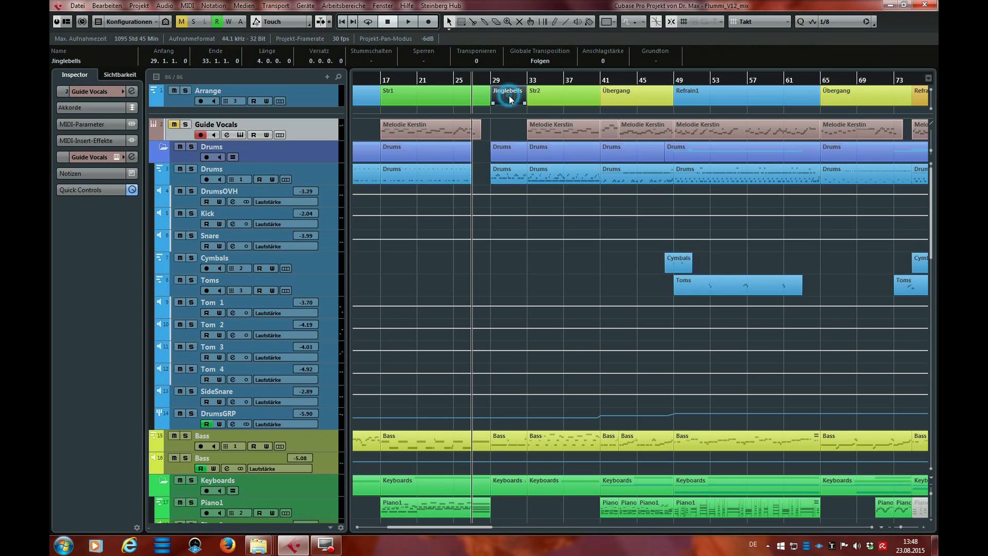
Step: Audition the transition from Str1 into Jinglebells starting near bar 28, and replay it with a longer lead-in from about bar 25
left_click(481, 81)
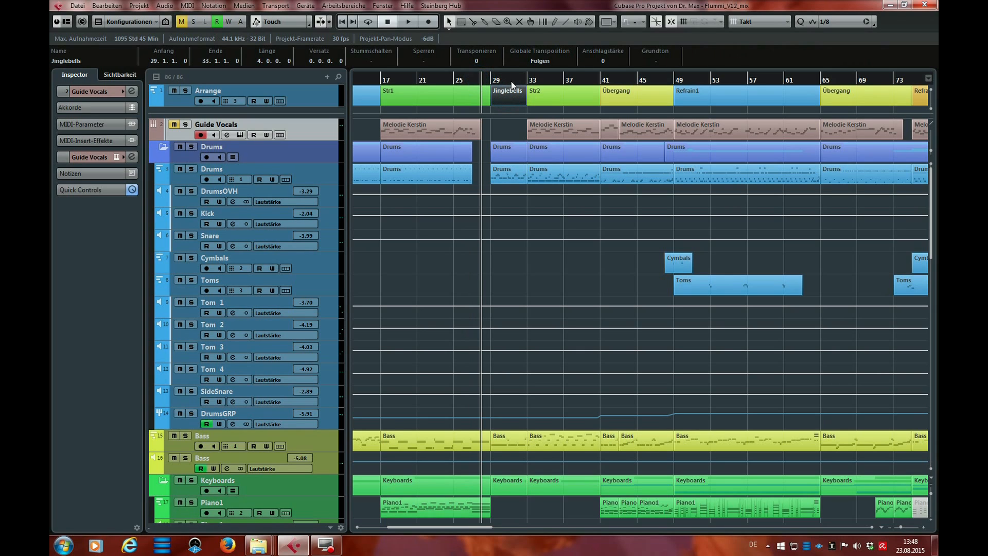
left_click(502, 79)
left_click(481, 80)
left_click(503, 78)
left_click(480, 80)
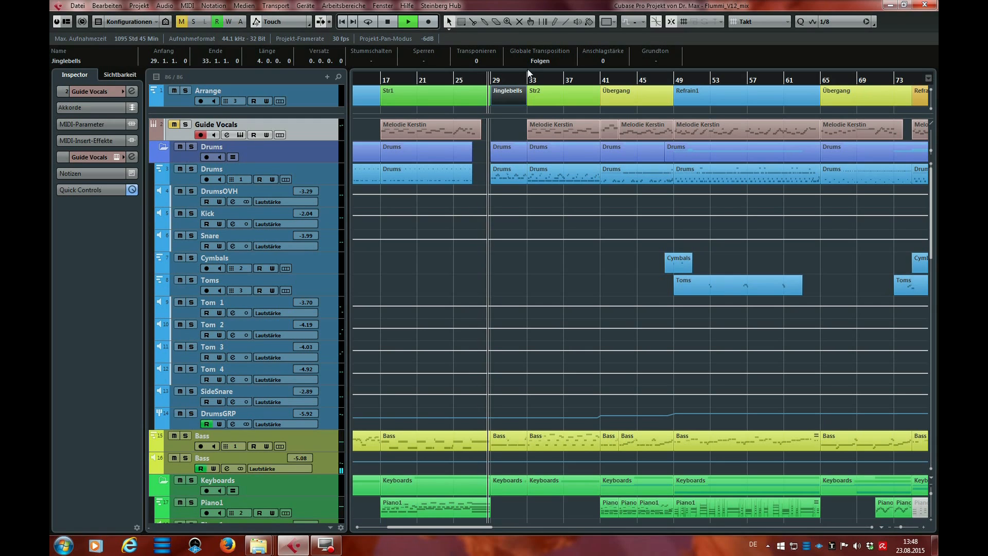
key("space")
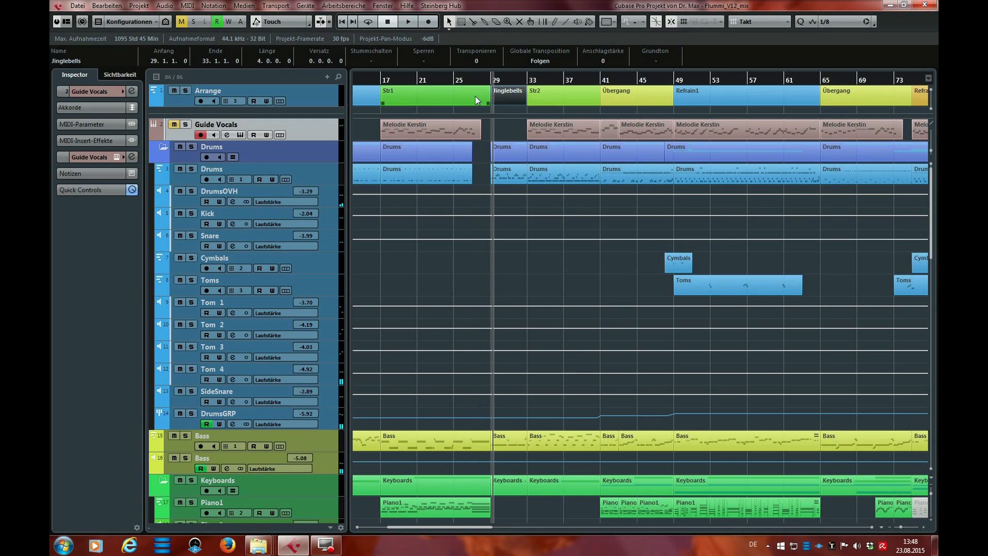
left_click(455, 81)
key("space")
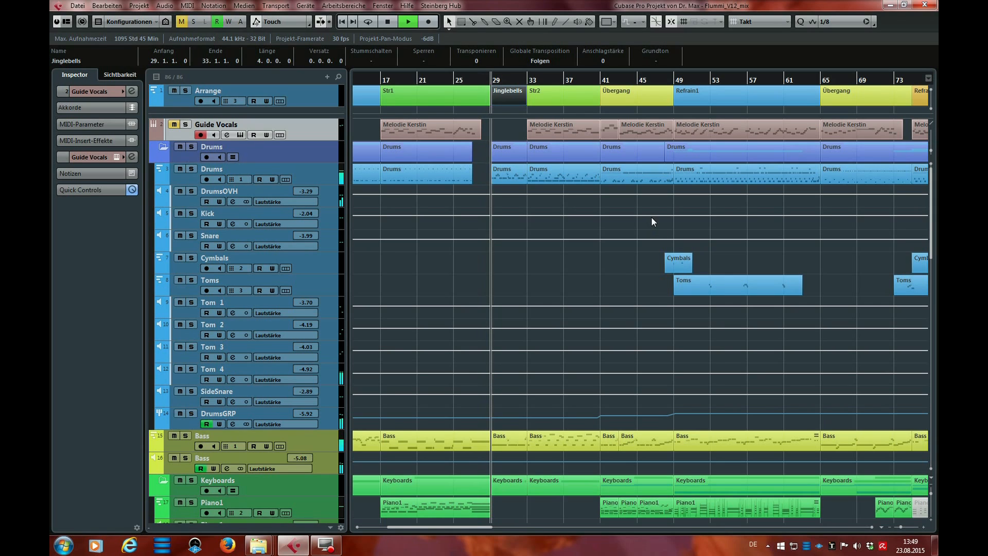
key("space")
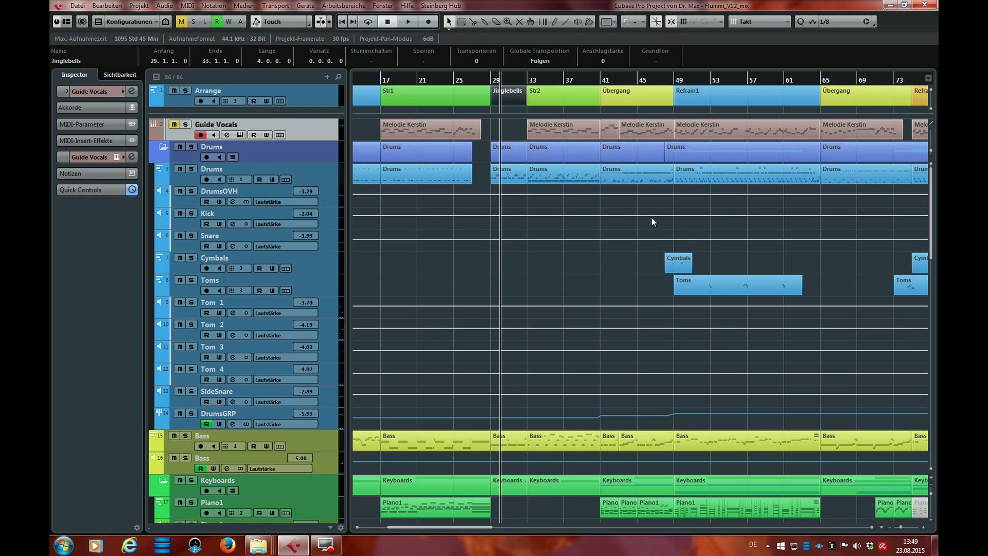
Step: Solo the WideAccGuitar audio track and audition the Str1 to Jinglebells transition from bar 27
scroll(594, 277, "down", 5)
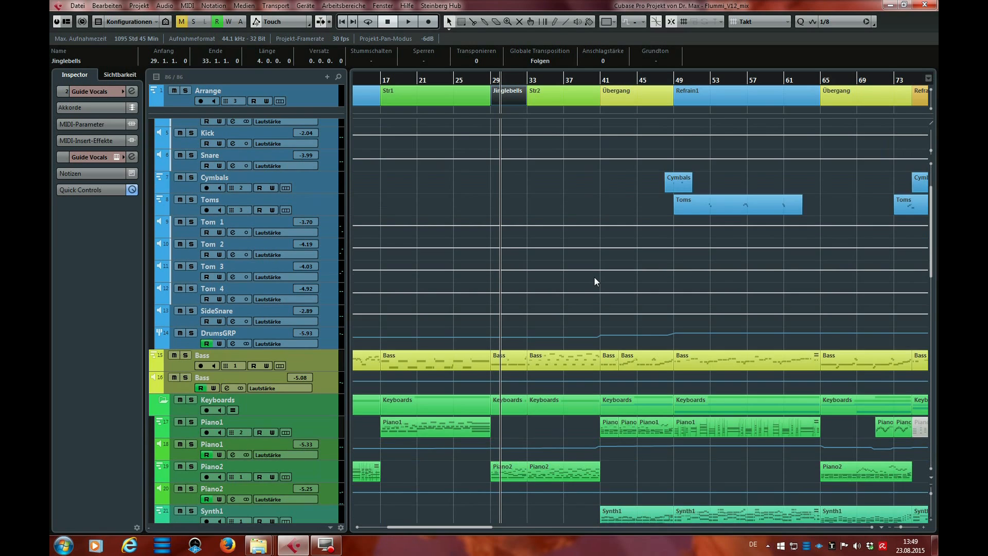
scroll(594, 276, "down", 3)
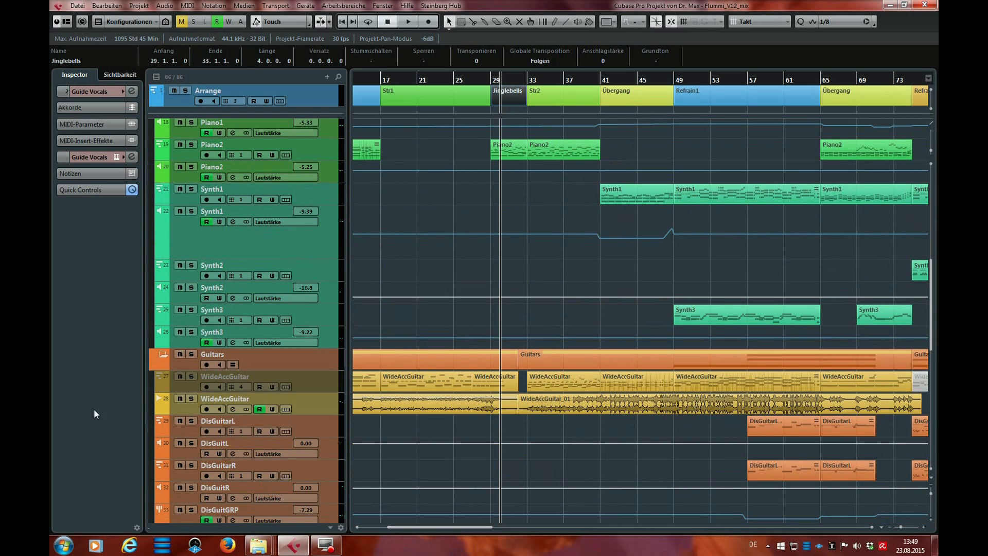
left_click(192, 399)
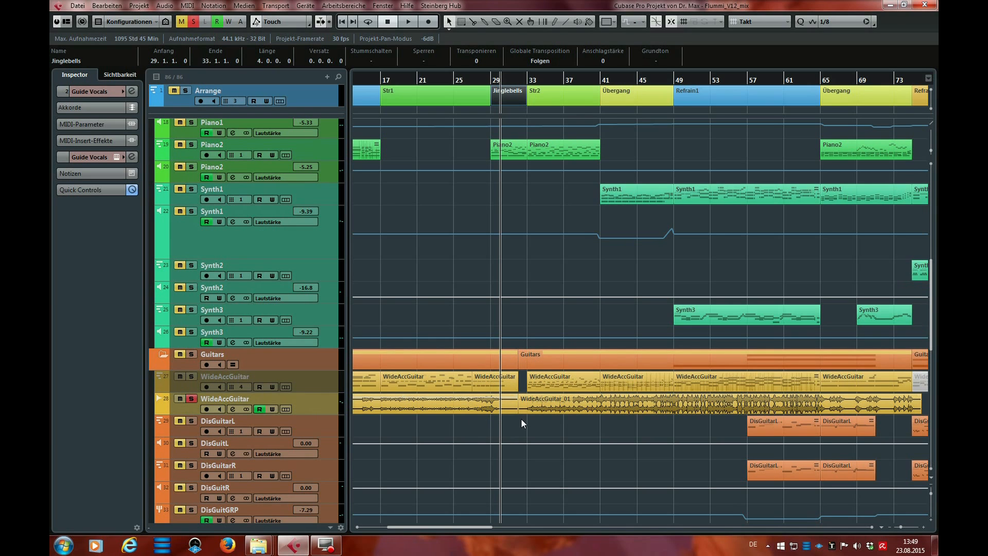
scroll(521, 418, "up", 3)
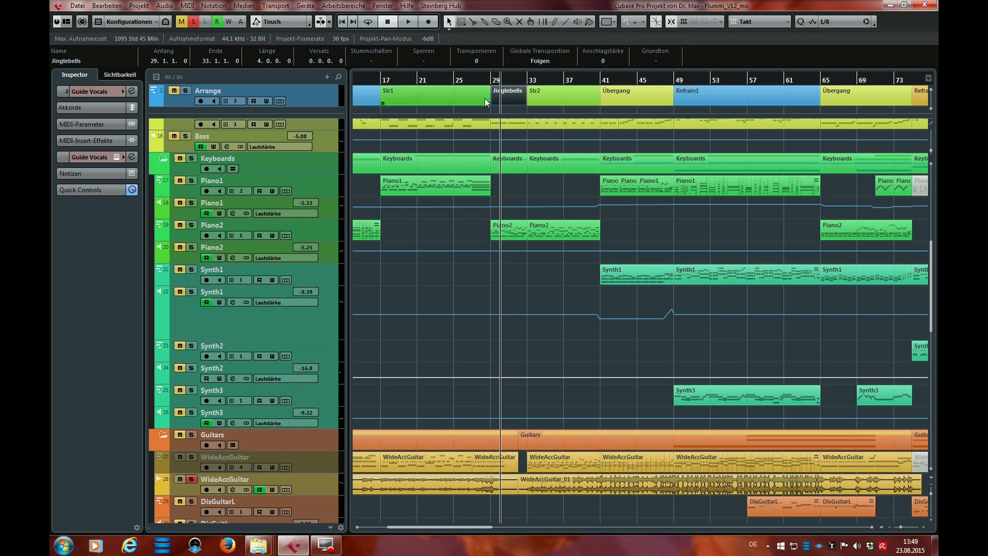
scroll(469, 341, "down", 3)
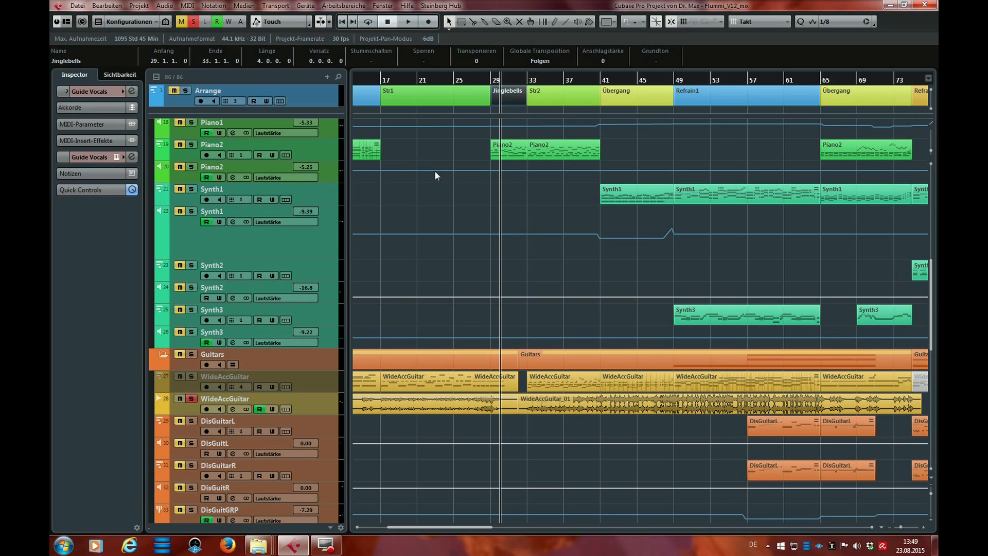
left_click(472, 80)
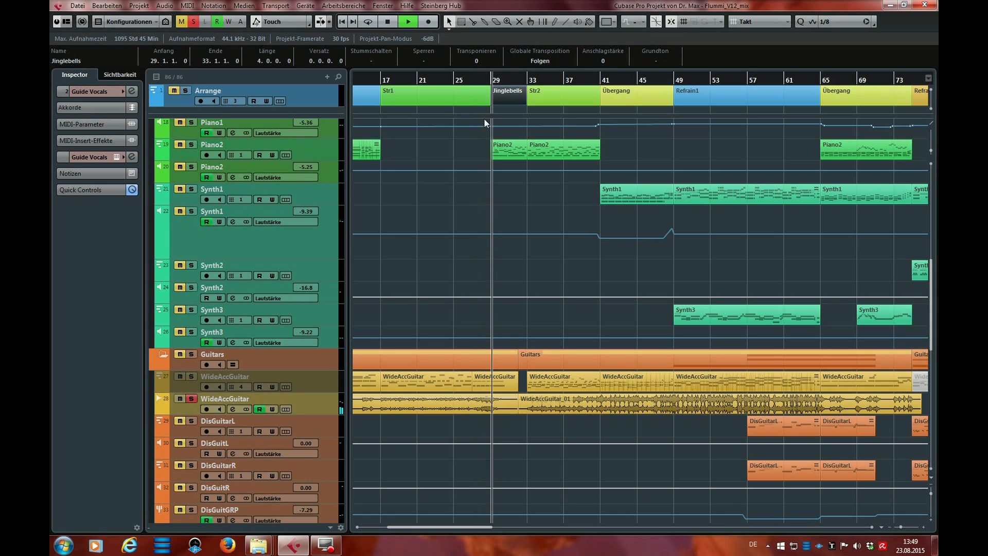
key("space")
Step: Clear the WideAccGuitar solo and replay the transition into Jinglebells from bar 27 with the full arrangement
left_click(472, 79)
left_click(190, 399)
key("space")
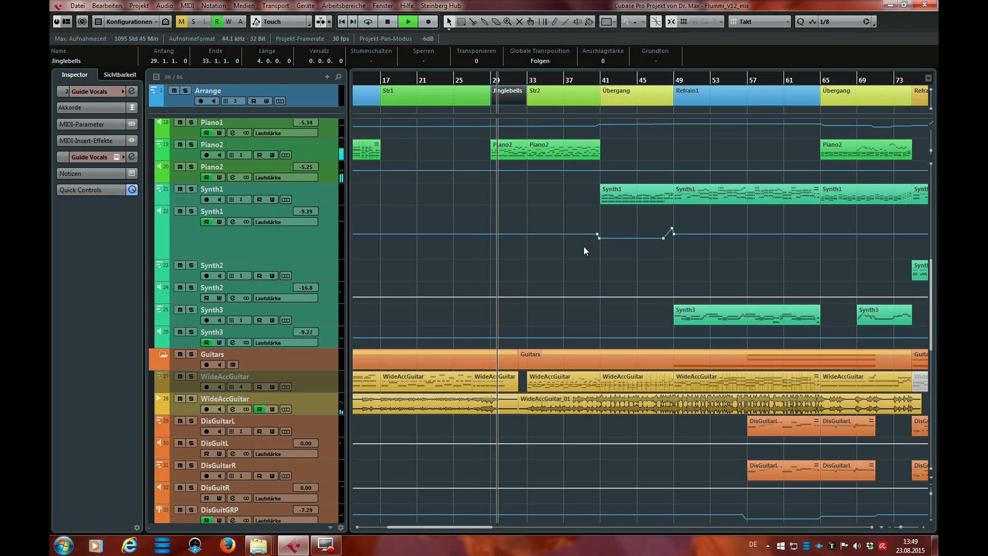
key("space")
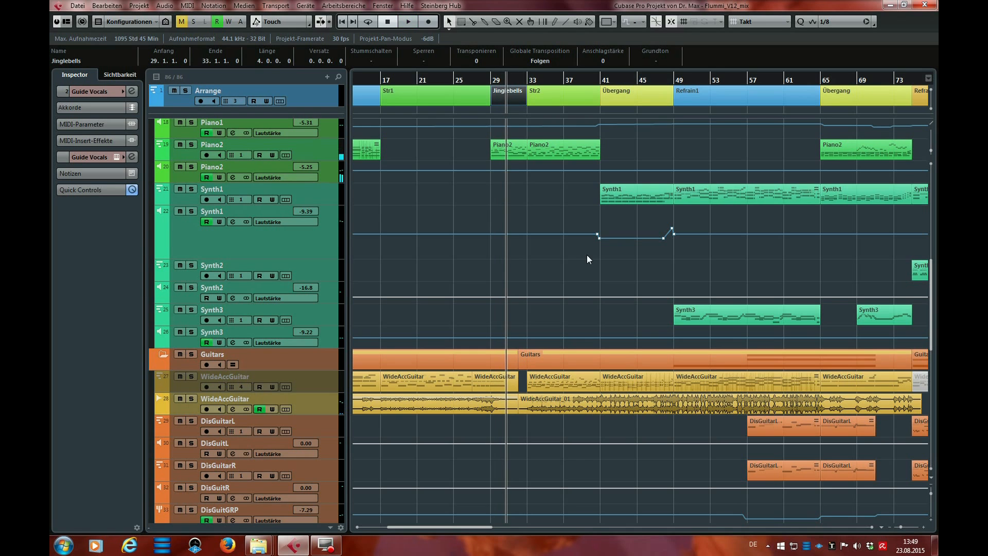
Step: Audition the transition from the second Übergang into Refrain2 from about bar 73, playing it twice
scroll(567, 251, "up", 10)
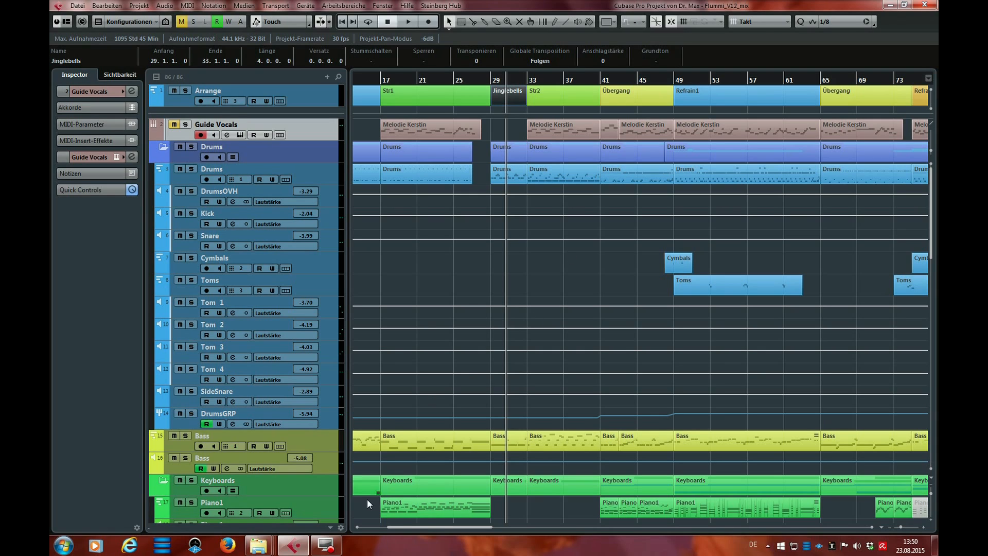
left_click_drag(425, 525, 467, 521)
left_click(682, 80)
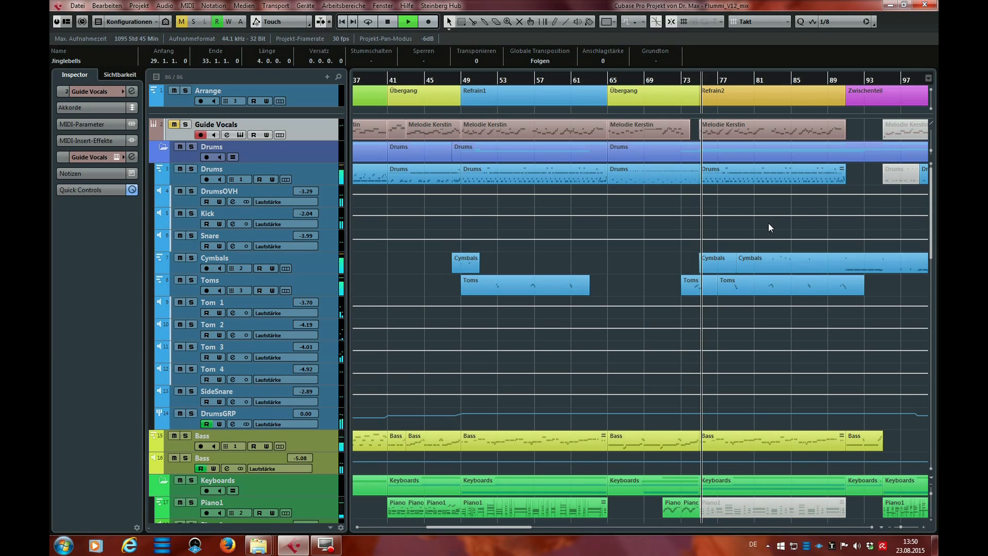
left_click(709, 87)
key("space")
left_click(680, 78)
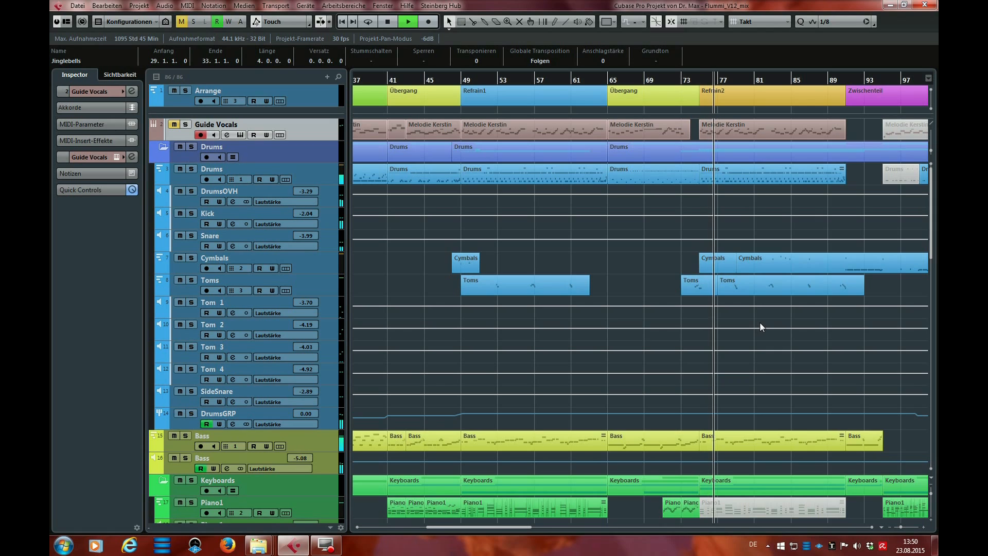
key("space")
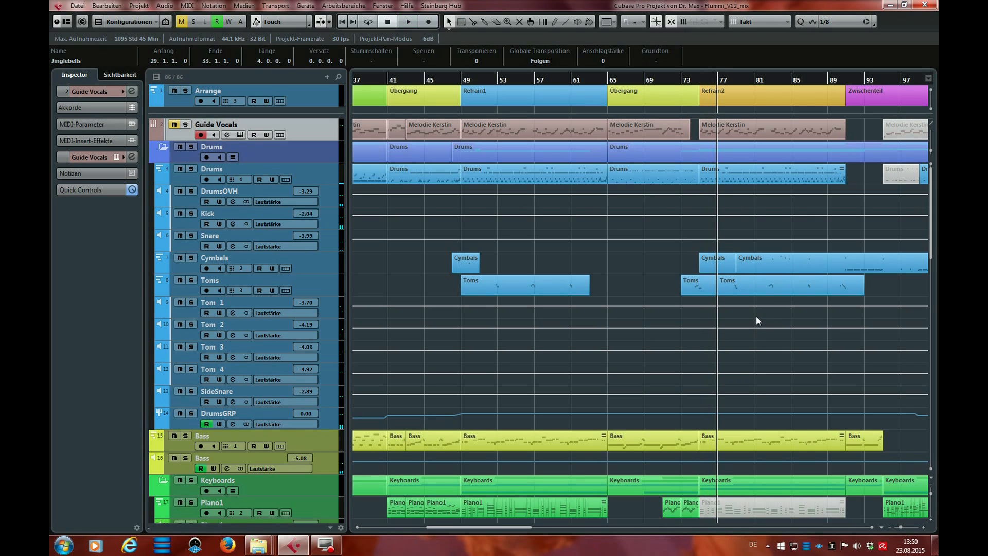
Step: Solo the Synth1 track and audition its transition from Übergang into Refrain2 starting at about bar 73
left_click(685, 83)
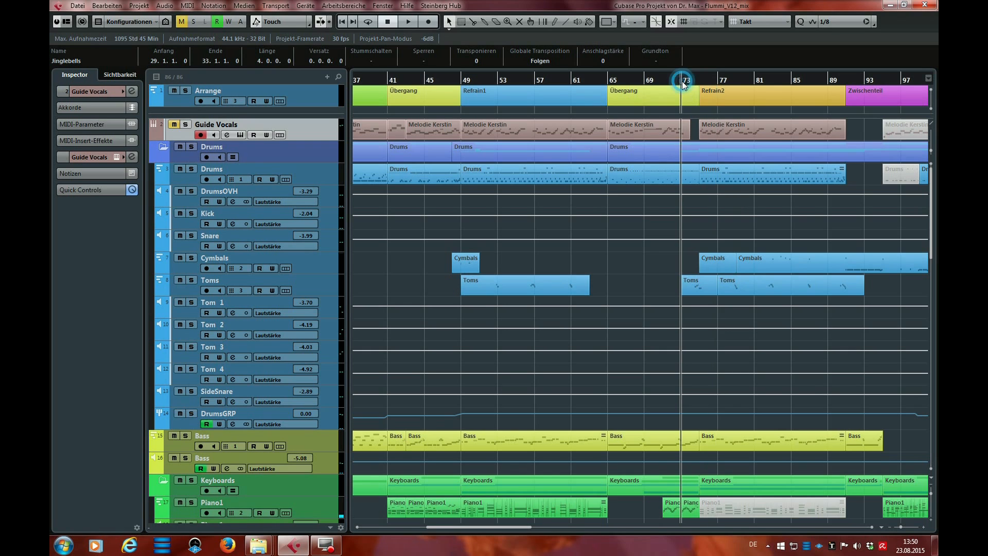
scroll(601, 406, "down", 3)
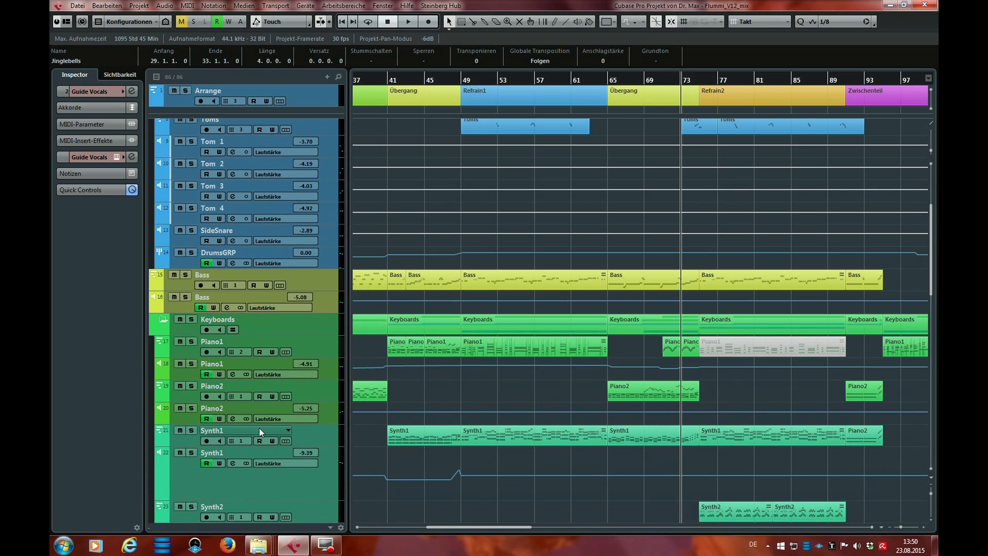
left_click(191, 430)
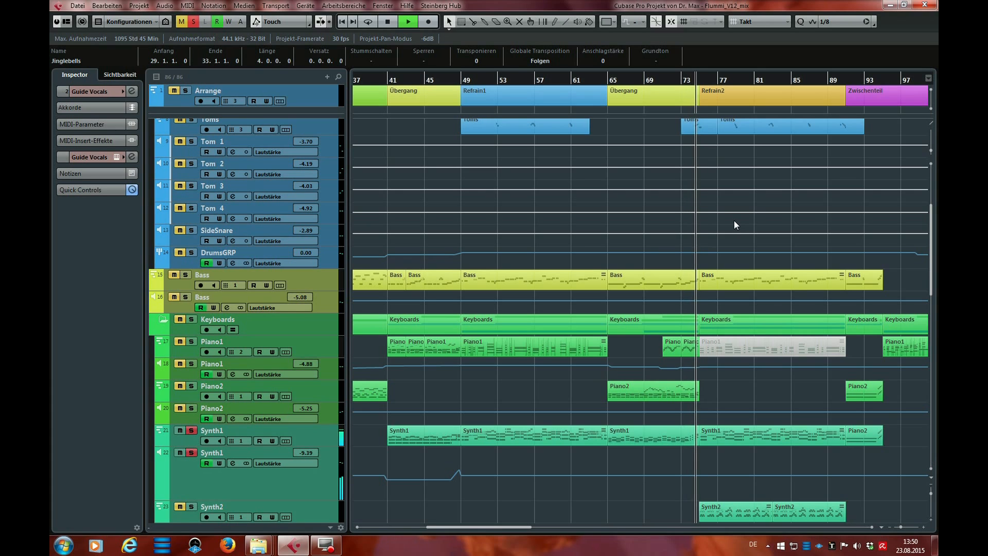
Step: Open the Synth1 part spanning bars 65 to 75 in the Key Editor and play its closing chords
key("space")
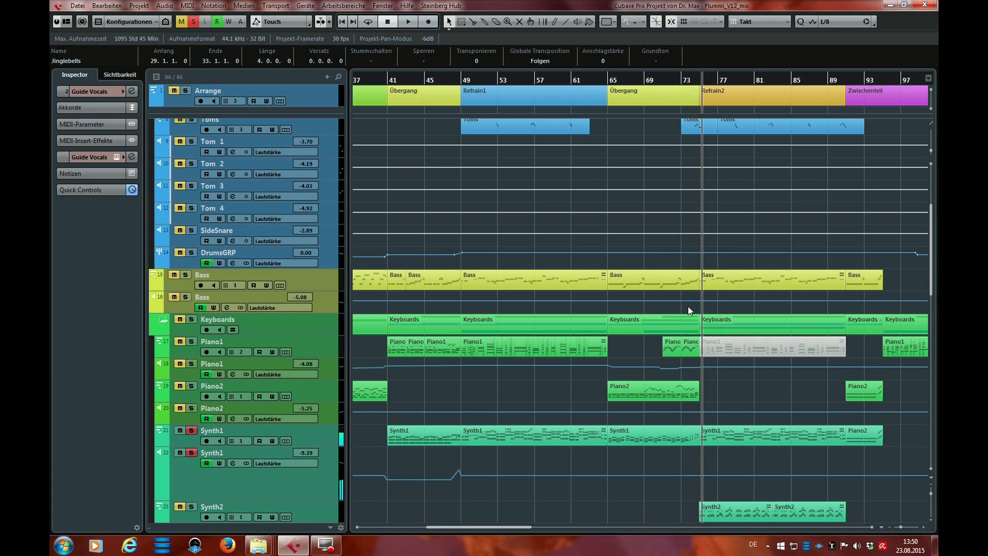
left_click(692, 437)
left_click(681, 80)
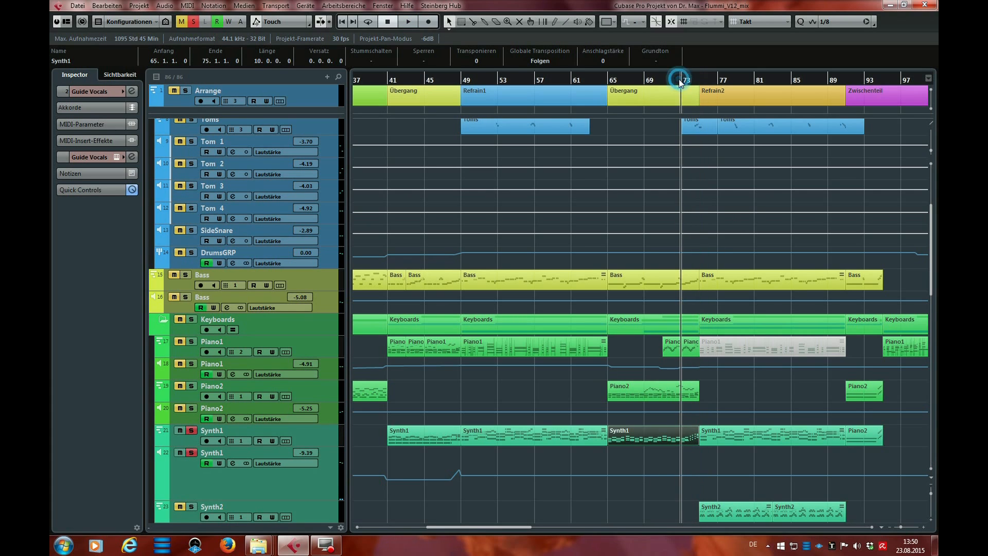
double_click(679, 436)
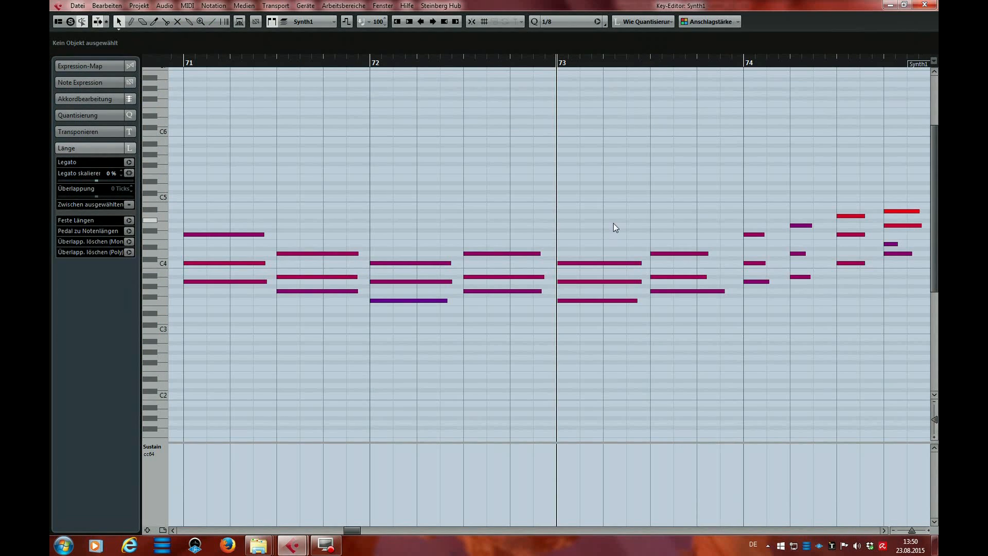
left_click(496, 62)
key("space")
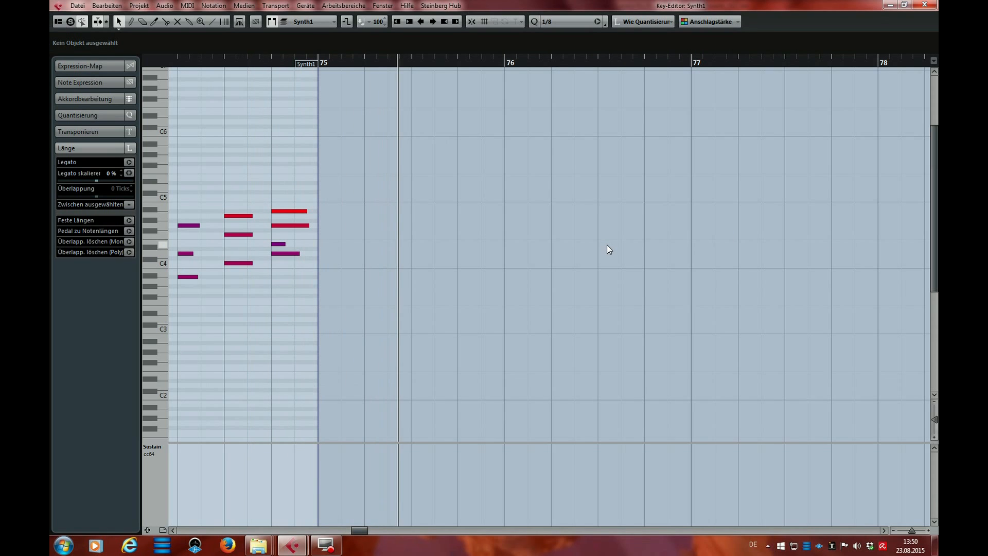
key("Escape")
Step: Locate the start of Refrain2 at bar 75 and inspect the Toms part from bar 73 and the Cymbals part from bar 75
left_click(725, 94)
left_click(699, 77)
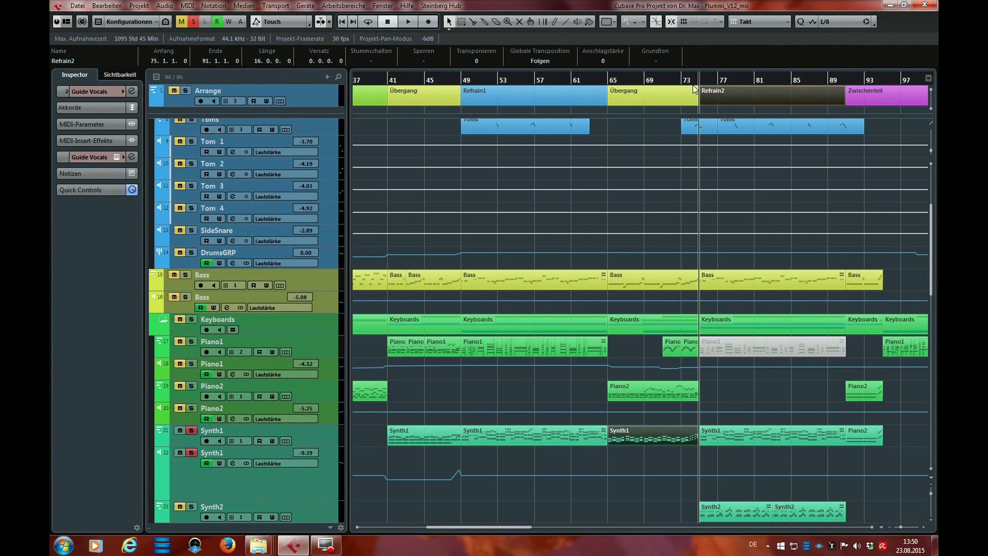
scroll(715, 198, "up", 3)
left_click(708, 242)
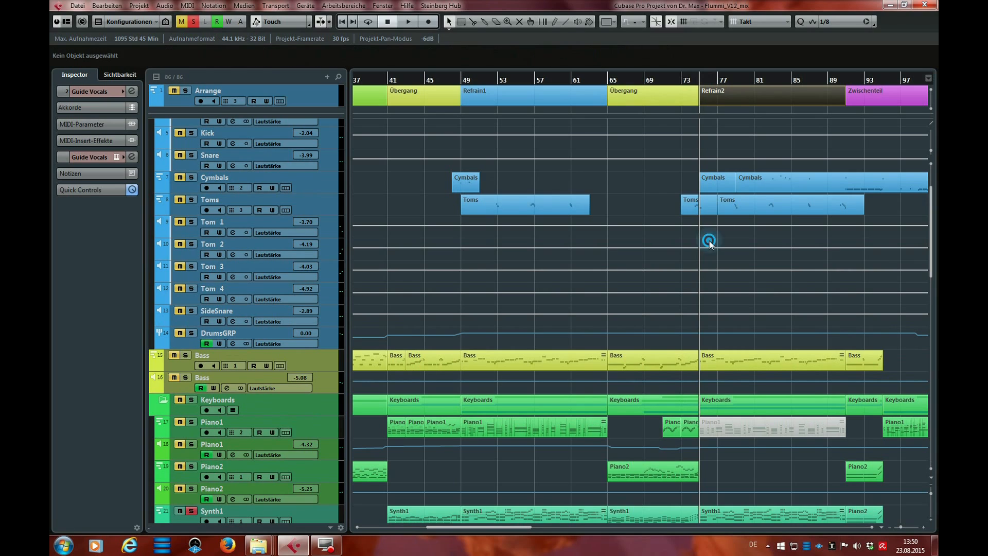
left_click(689, 209)
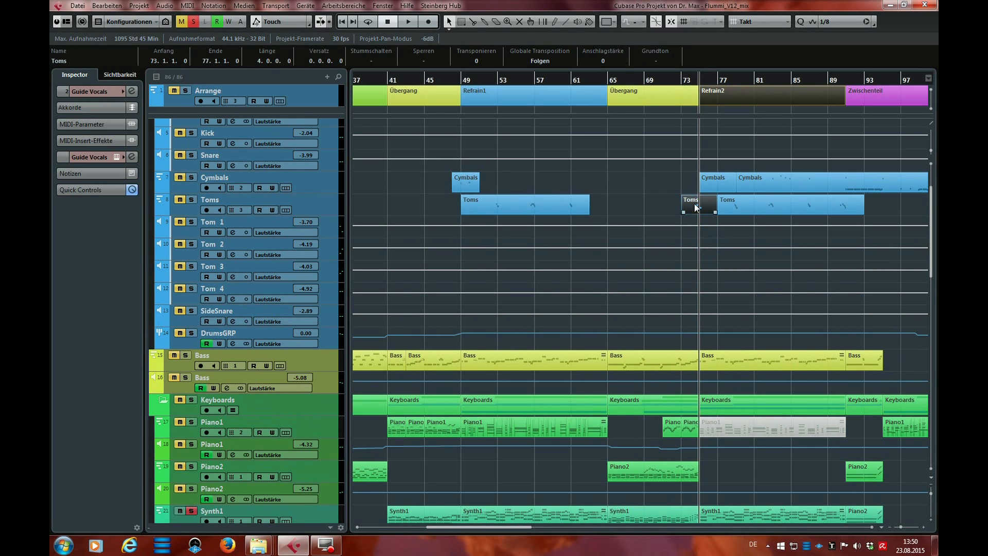
left_click(724, 187)
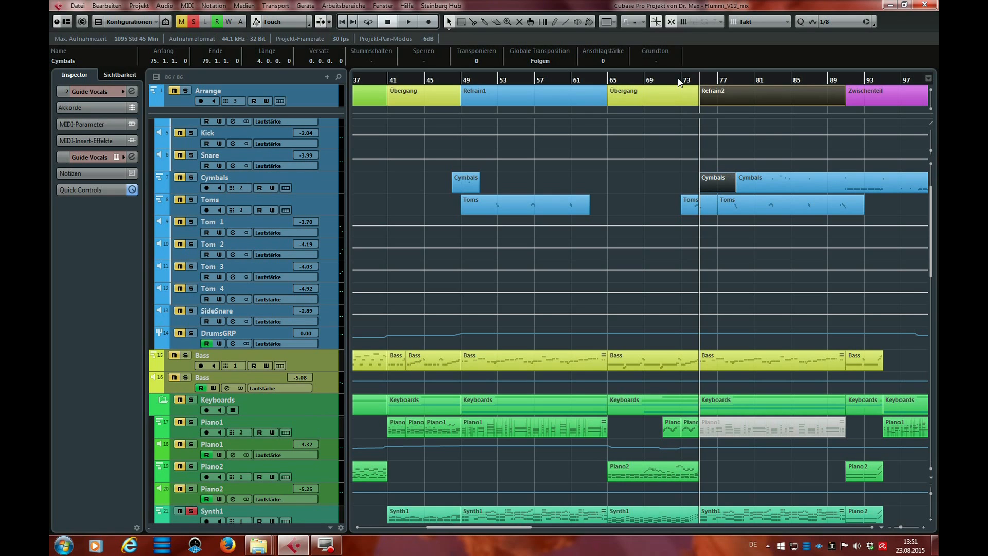
Step: Deactivate all solo states and play the full mix from bar 73 into Refrain2
left_click(194, 21)
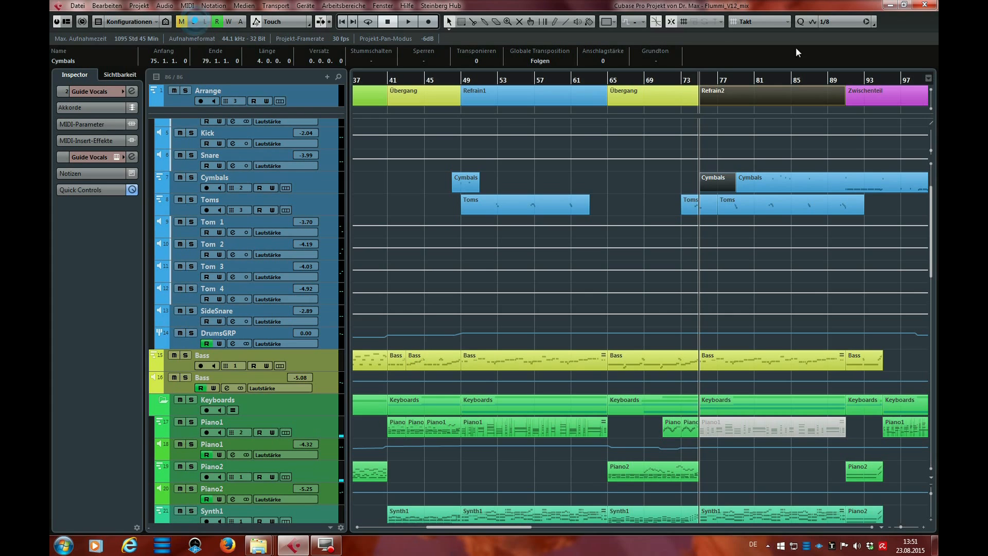
left_click(682, 81)
key("space")
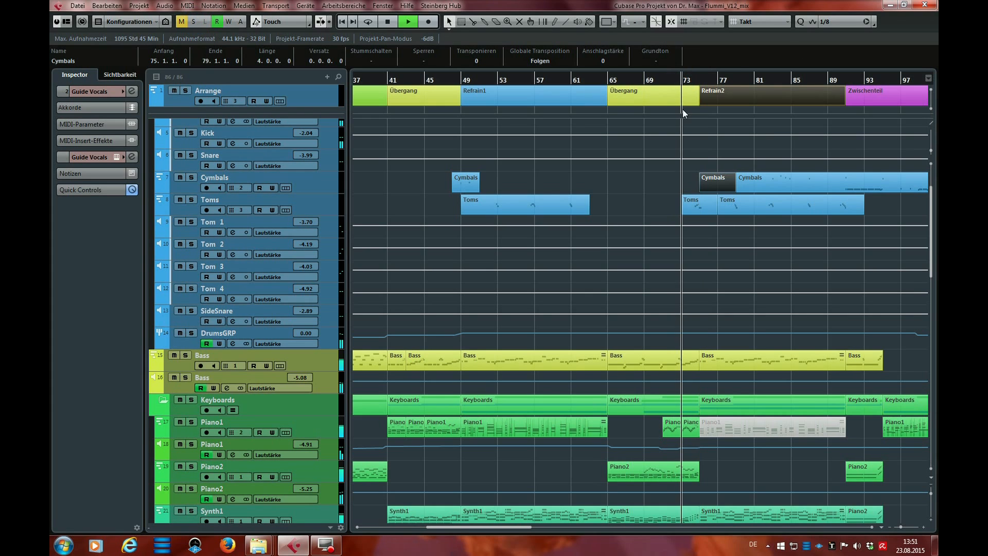
scroll(268, 140, "up", 3)
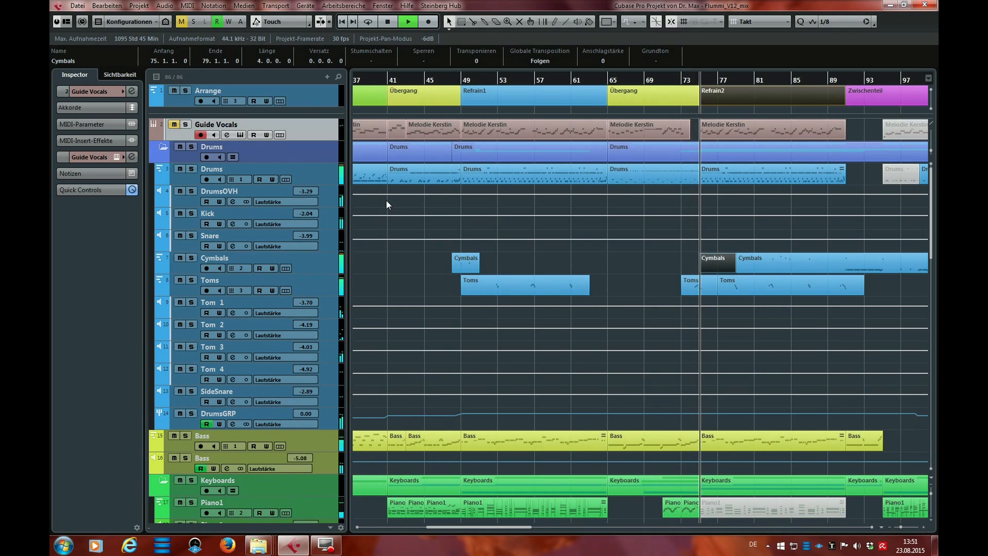
key("space")
Step: Solo the Drums folder and listen to its fill from bar 73 into Refrain2
left_click(191, 147)
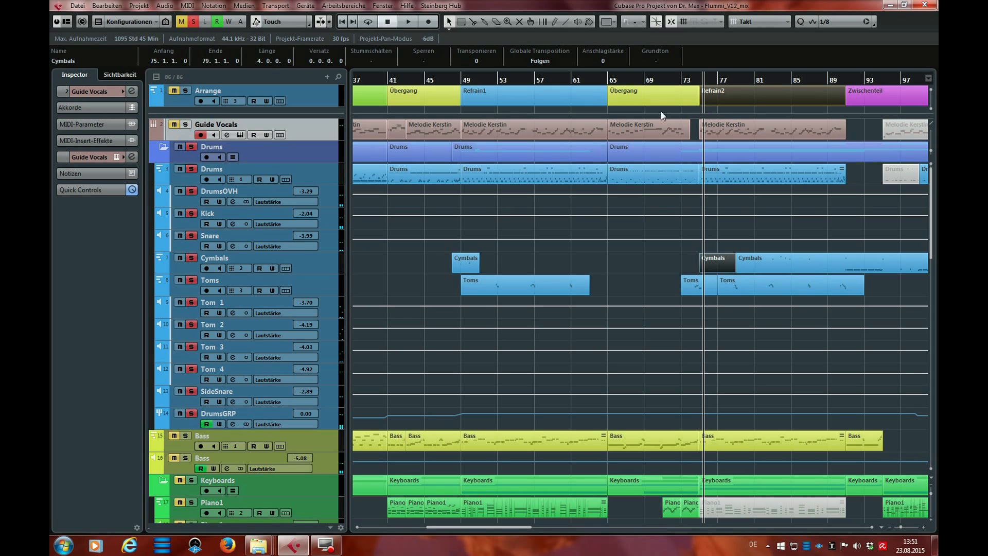
left_click(683, 81)
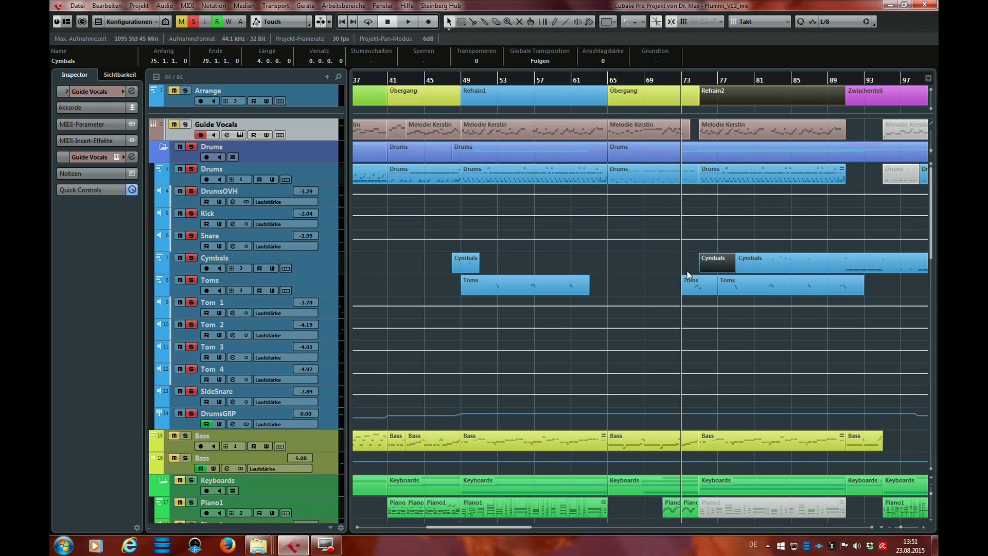
key("space")
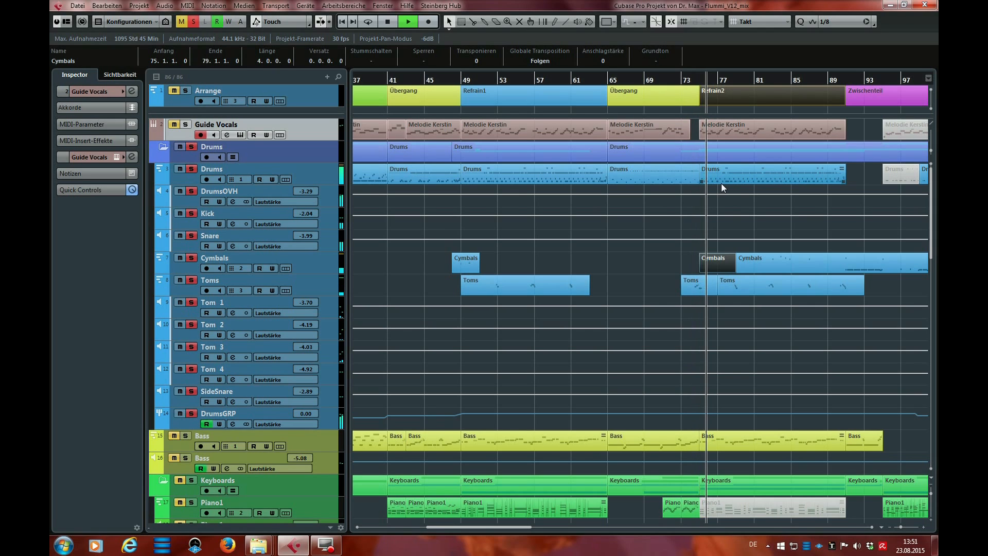
key("space")
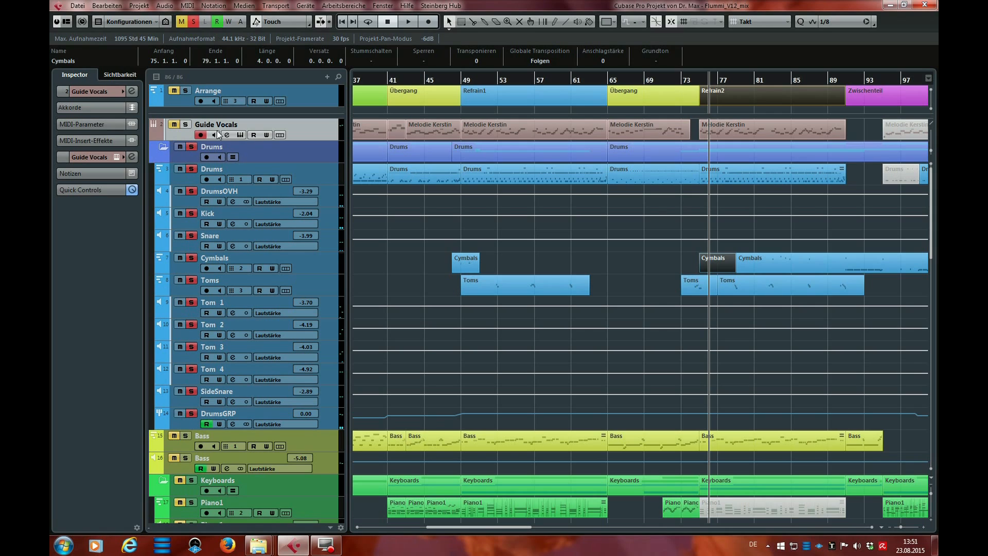
Step: Unsolo the Drums folder and listen to the full mix leading up to bar 119
left_click(191, 147)
left_click_drag(494, 530, 567, 513)
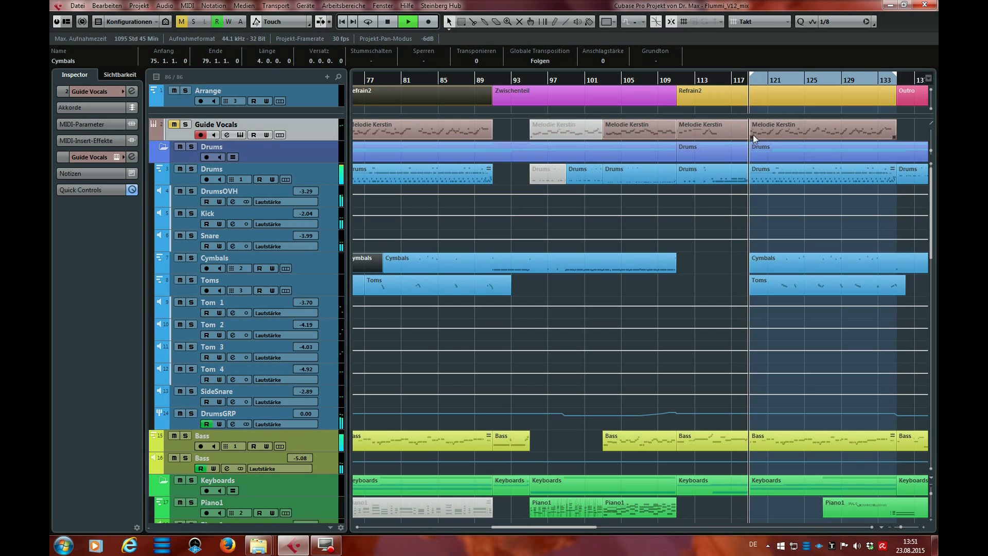
key("space")
Step: Set the playback position to about bar 115 and solo the Synth1 track and the Drums folder
left_click(717, 79)
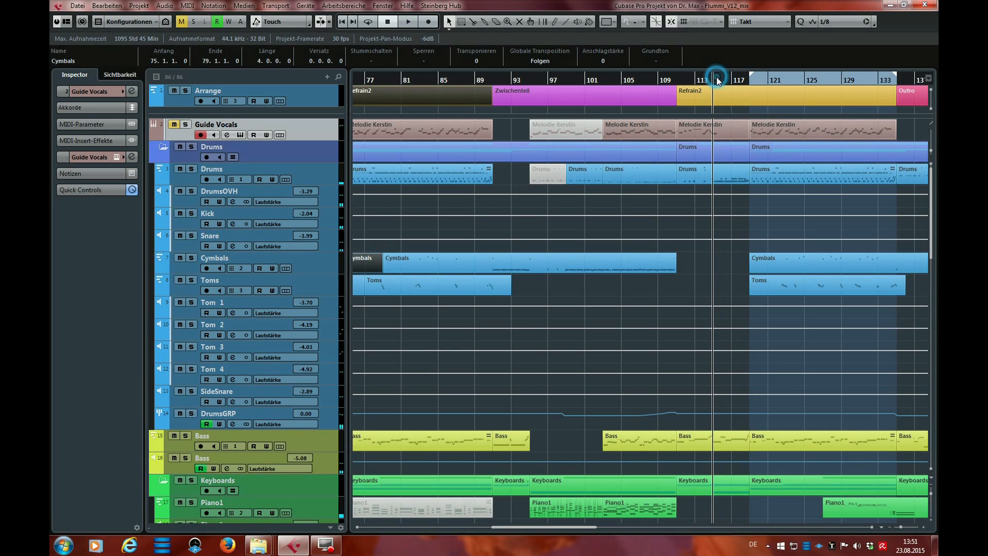
scroll(725, 353, "down", 5)
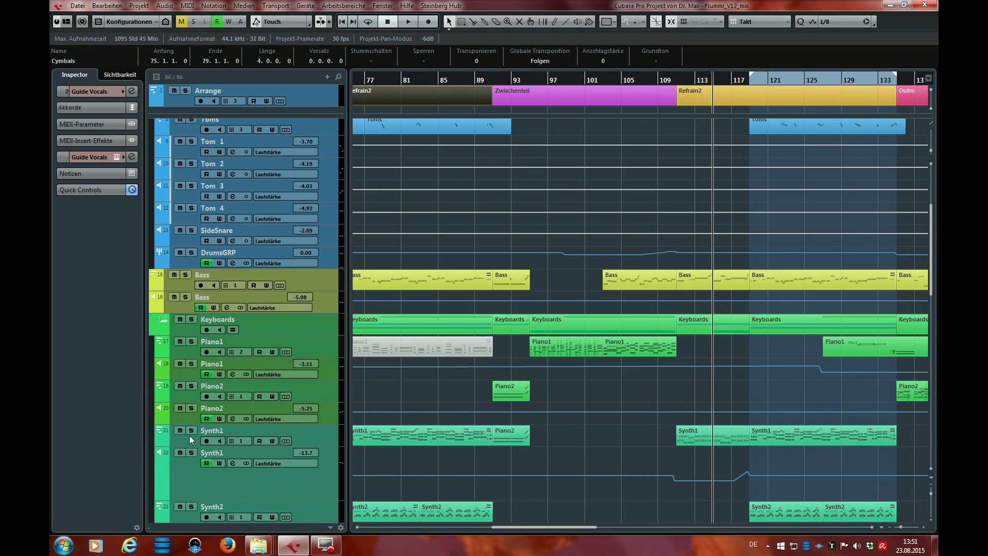
left_click(191, 431)
scroll(688, 251, "up", 5)
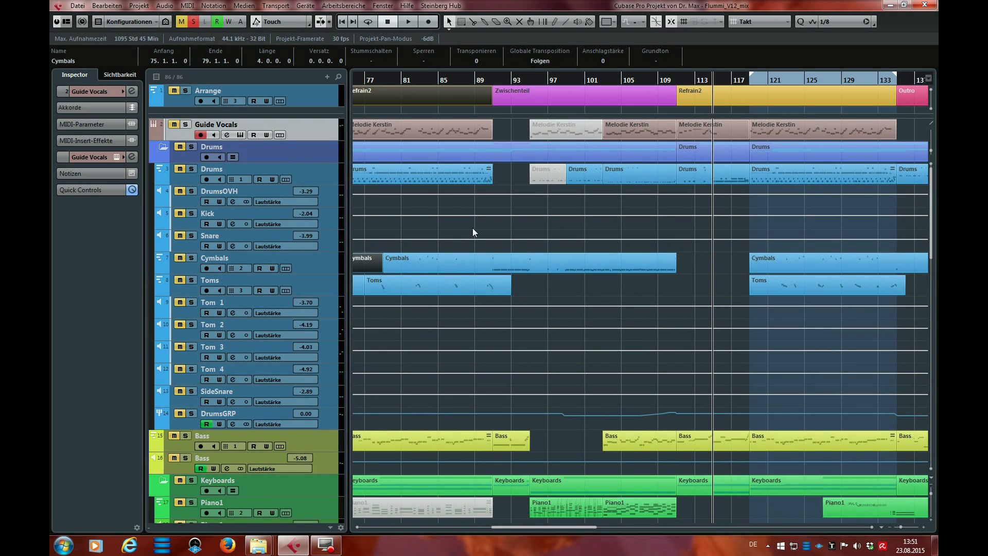
left_click(191, 147)
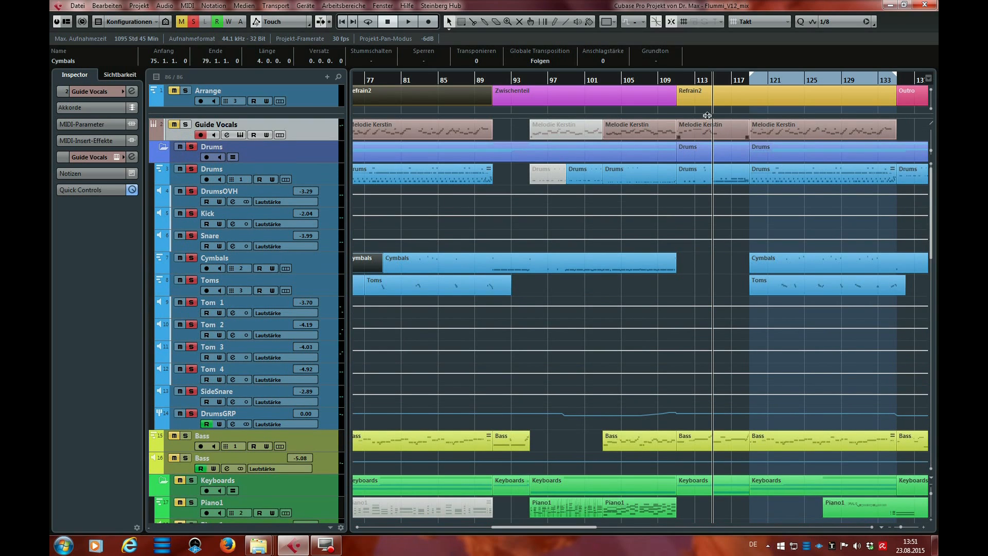
Step: Play the soloed drum build-up into bar 119, then deactivate all solo states
left_click(741, 90)
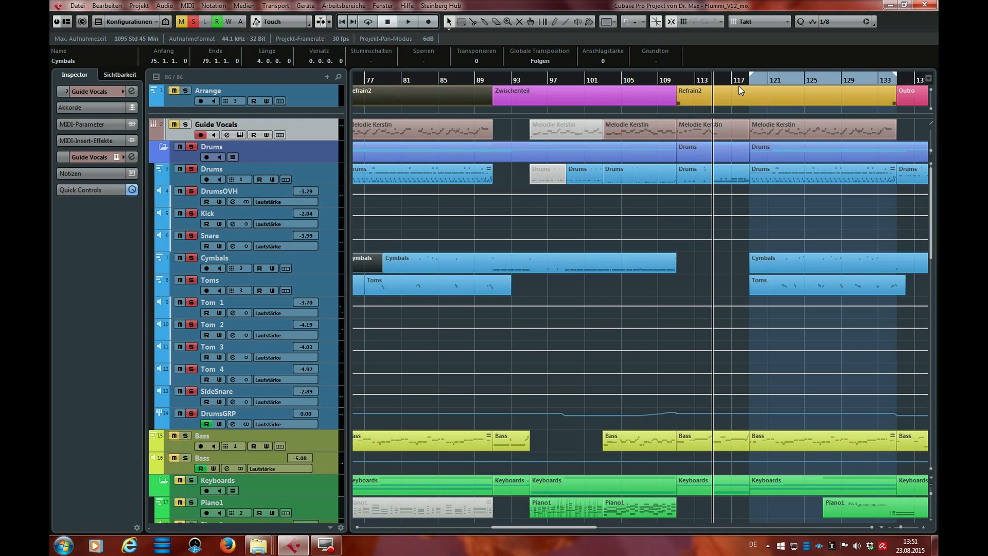
key("space")
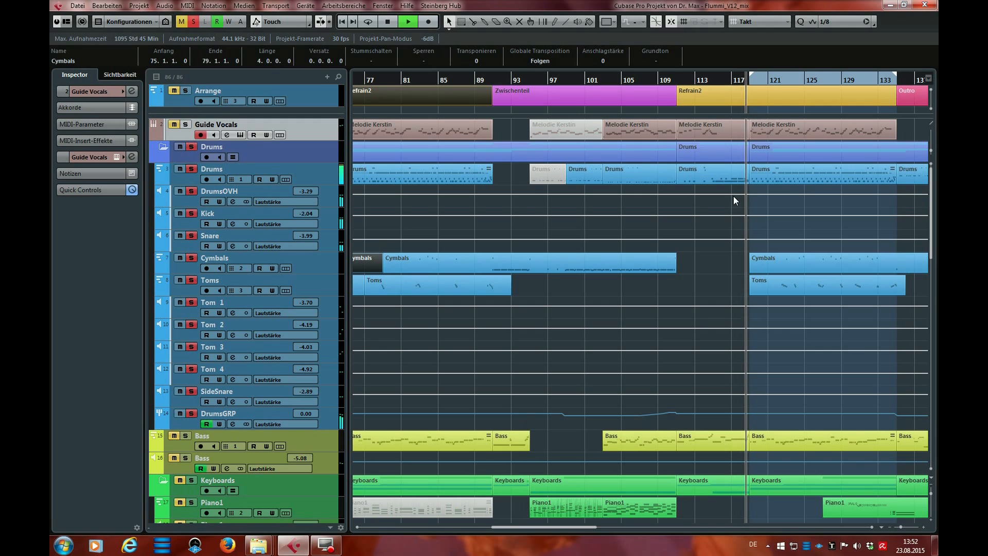
key("space")
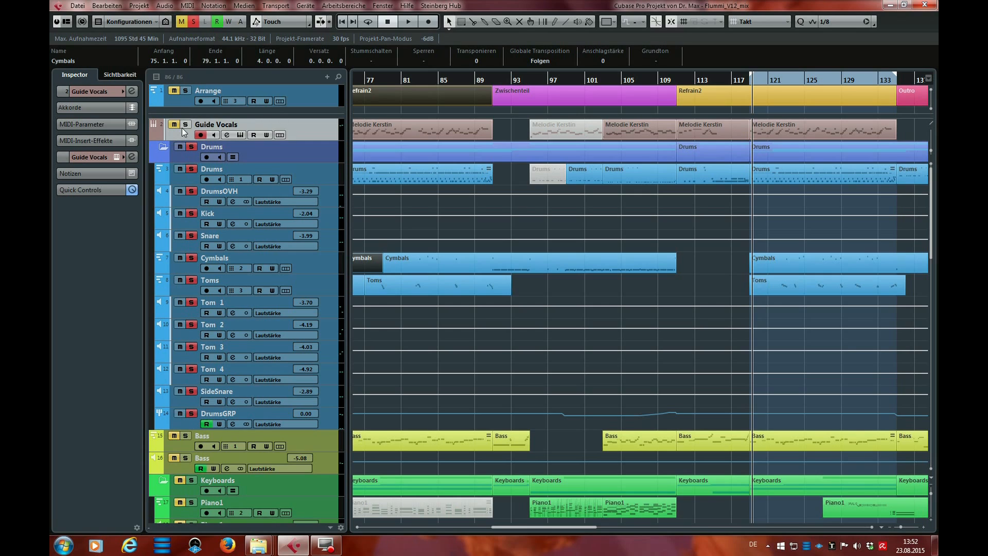
left_click(195, 23)
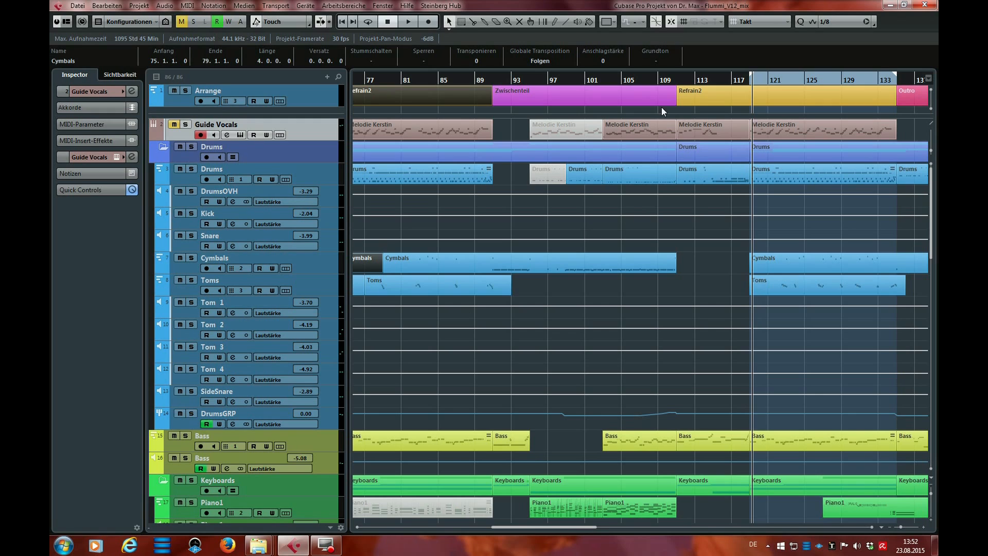
Step: Play the full mix from bar 119 while reviewing the tracks down to the Percussion and Orchestra folders
left_click(751, 84)
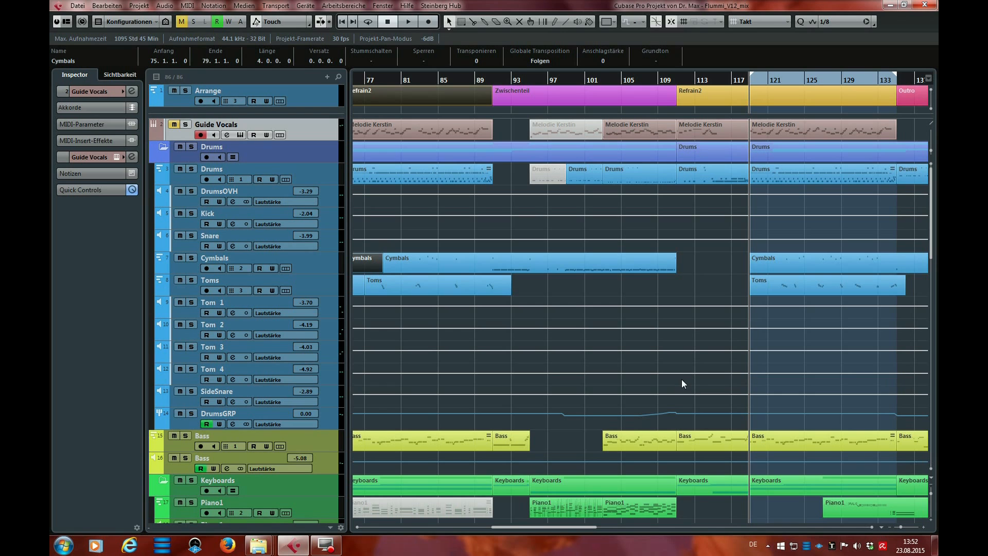
key("space")
scroll(715, 334, "down", 3)
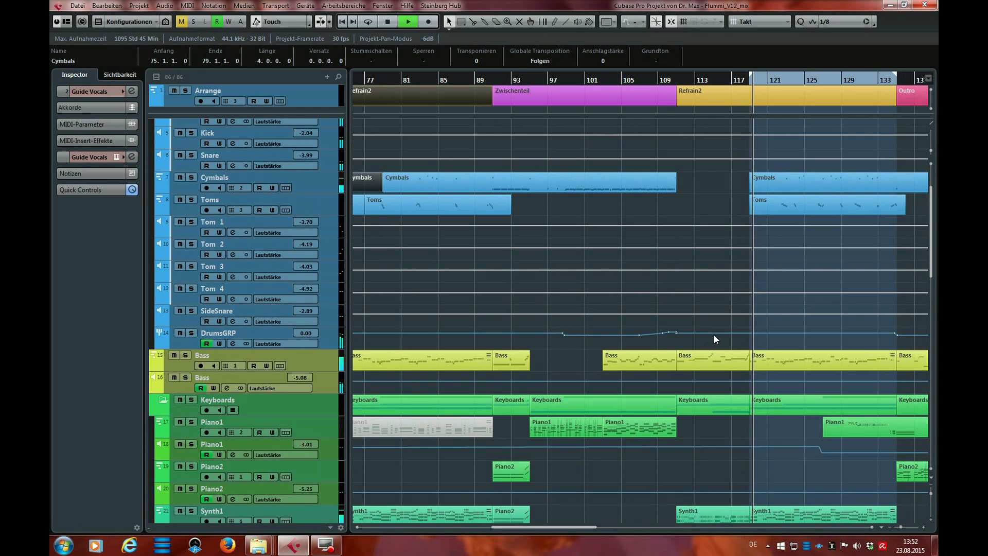
scroll(714, 335, "down", 6)
scroll(714, 335, "down", 3)
scroll(714, 334, "up", 6)
scroll(715, 335, "down", 14)
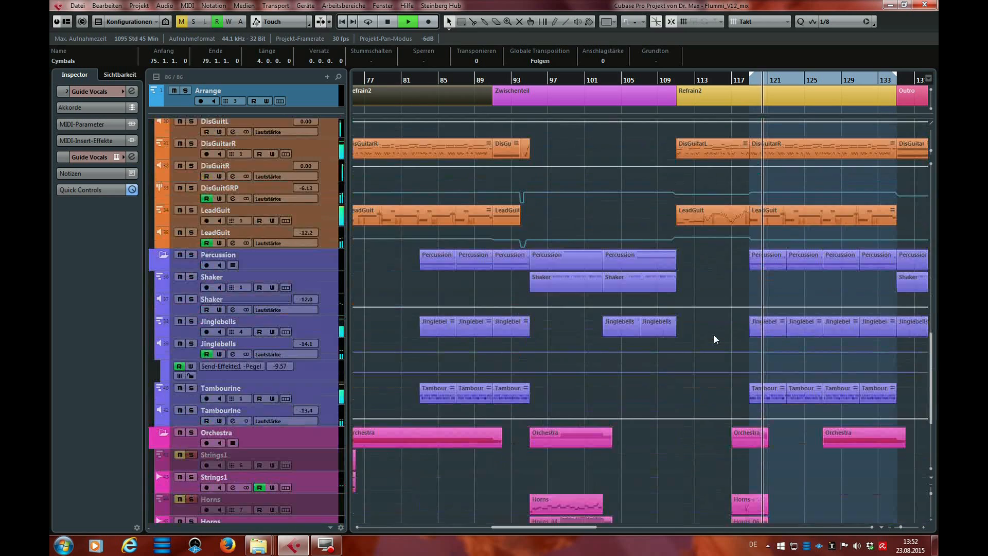
scroll(714, 335, "down", 1)
scroll(178, 374, "up", 4)
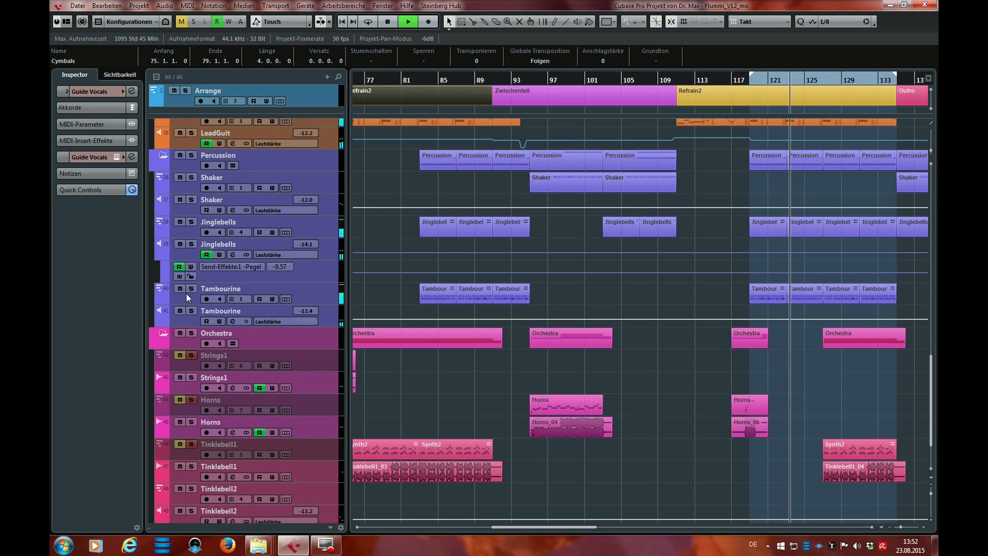
key("space")
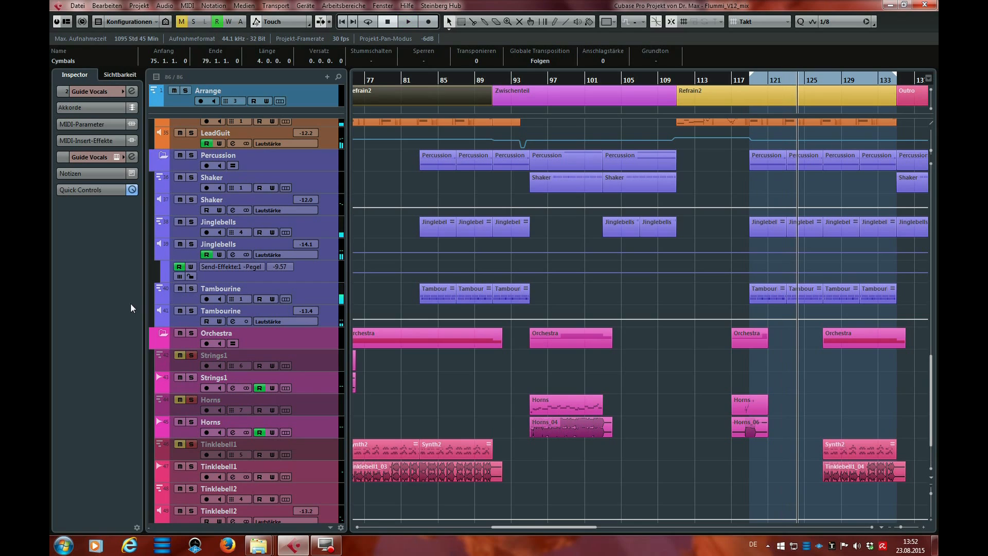
Step: Compare the refrain from bar 119 with the Tambourine and Jinglebells audio tracks muted and unmuted
left_click(179, 311)
key("space")
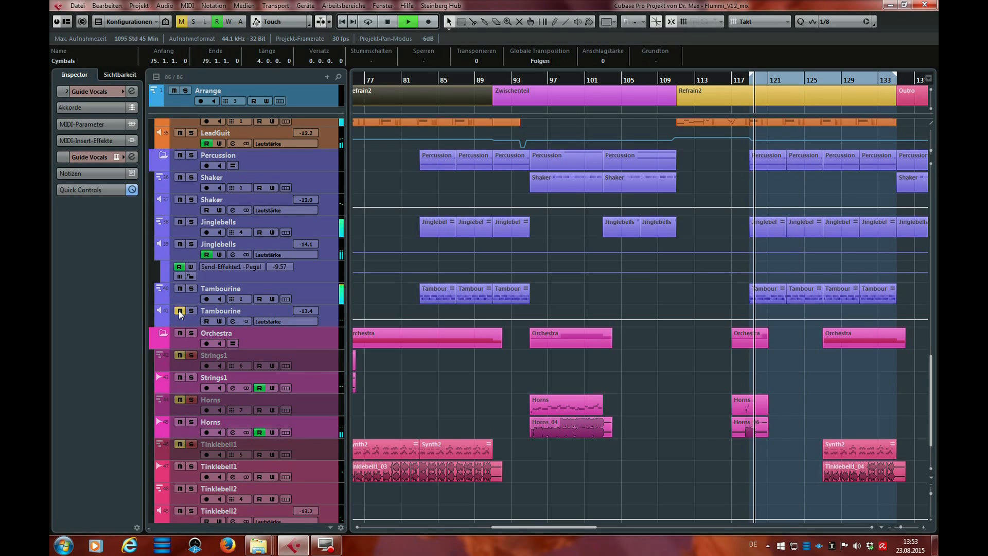
left_click(180, 244)
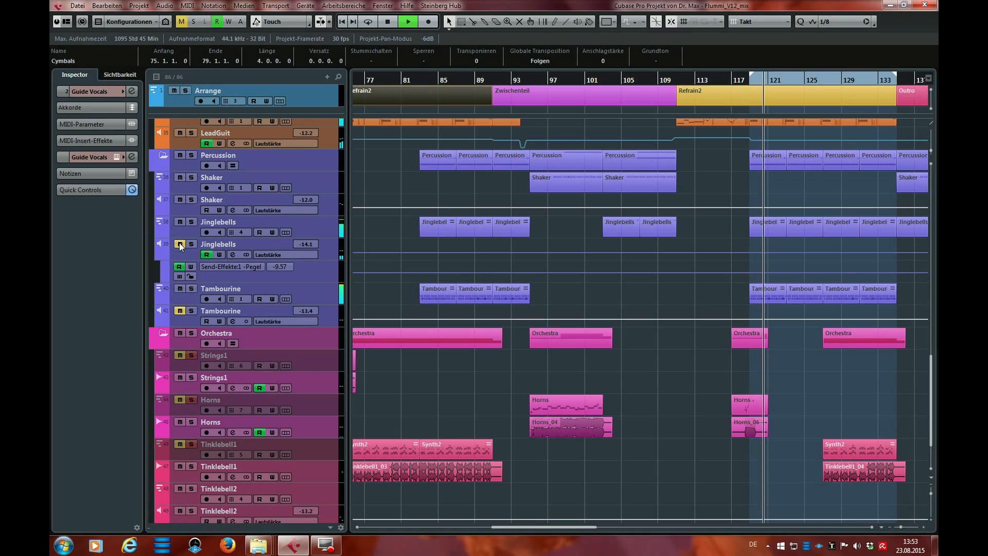
left_click(181, 310)
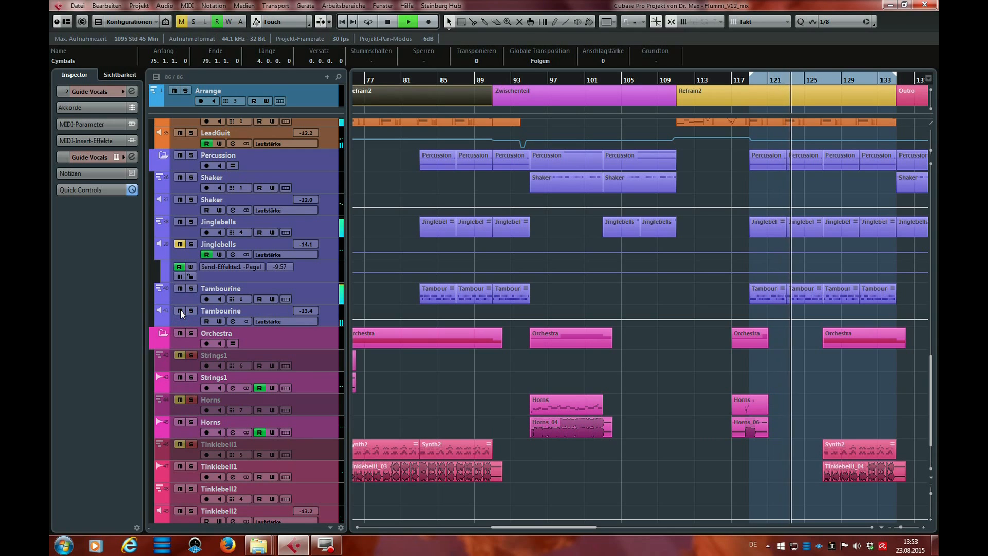
left_click(180, 244)
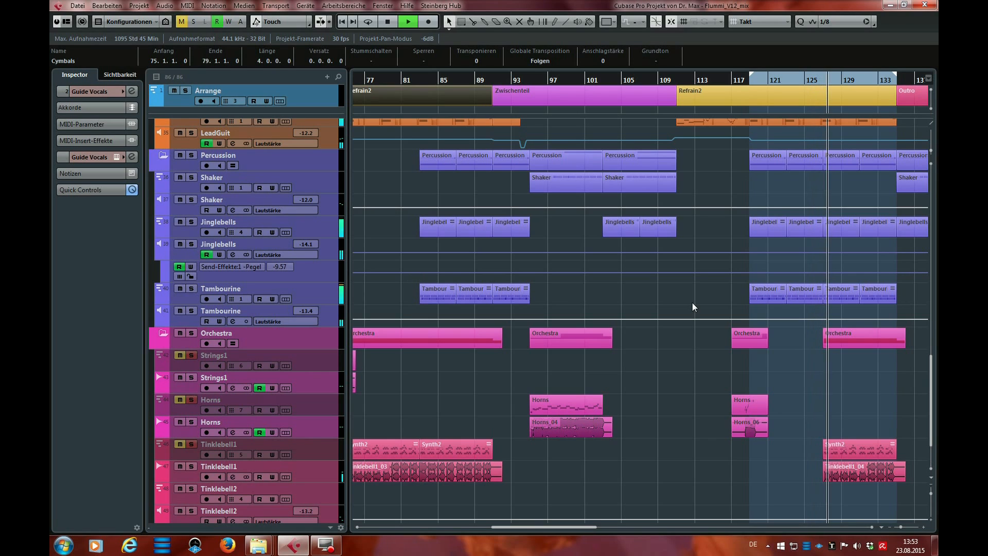
key("space")
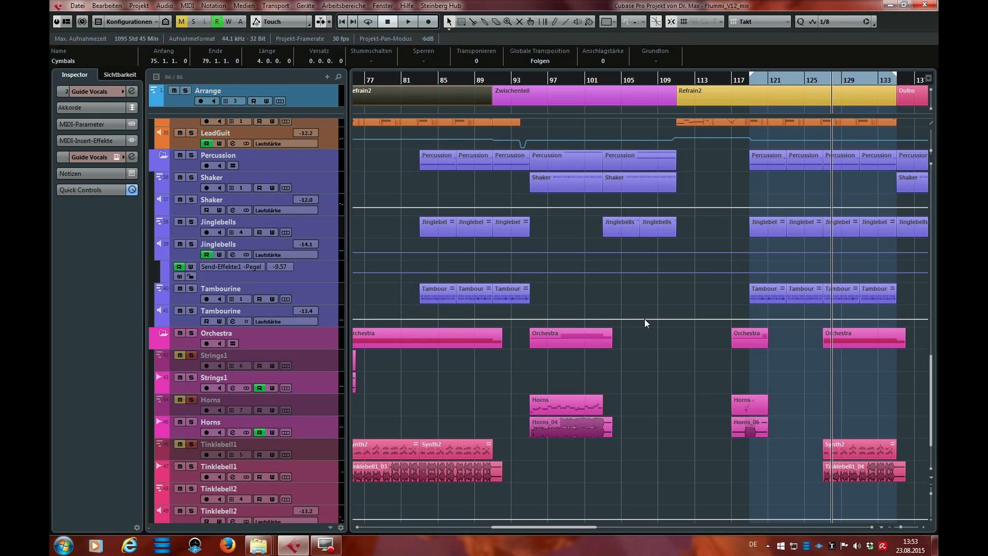
left_click_drag(544, 528, 490, 528)
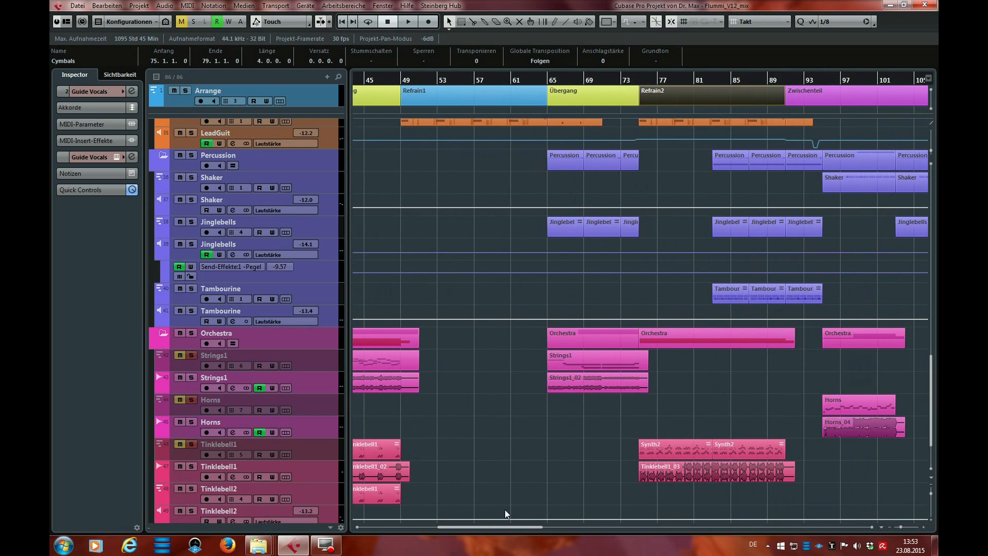
Step: Set the locators to the Refrain1 section and play the full mix from bar 49
left_click(659, 98)
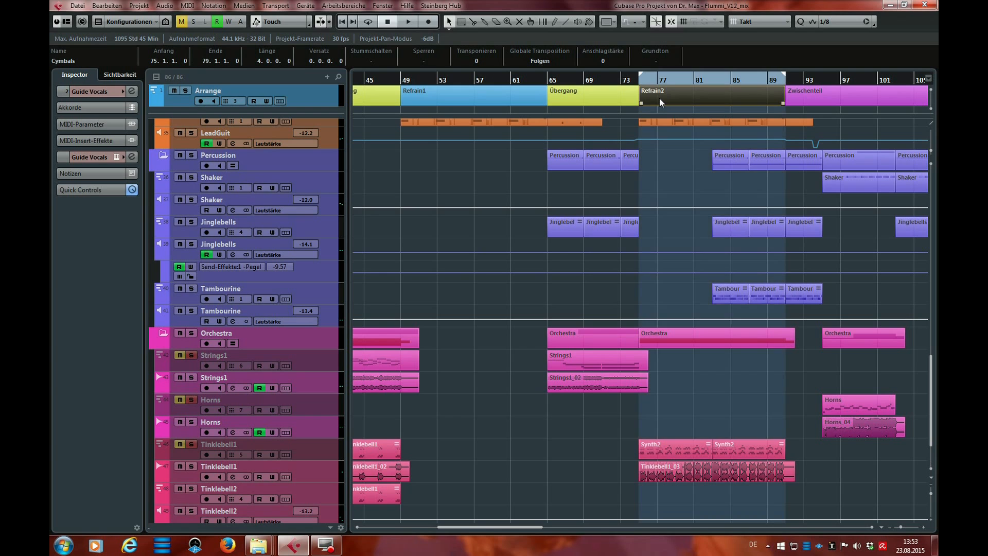
scroll(614, 213, "up", 10)
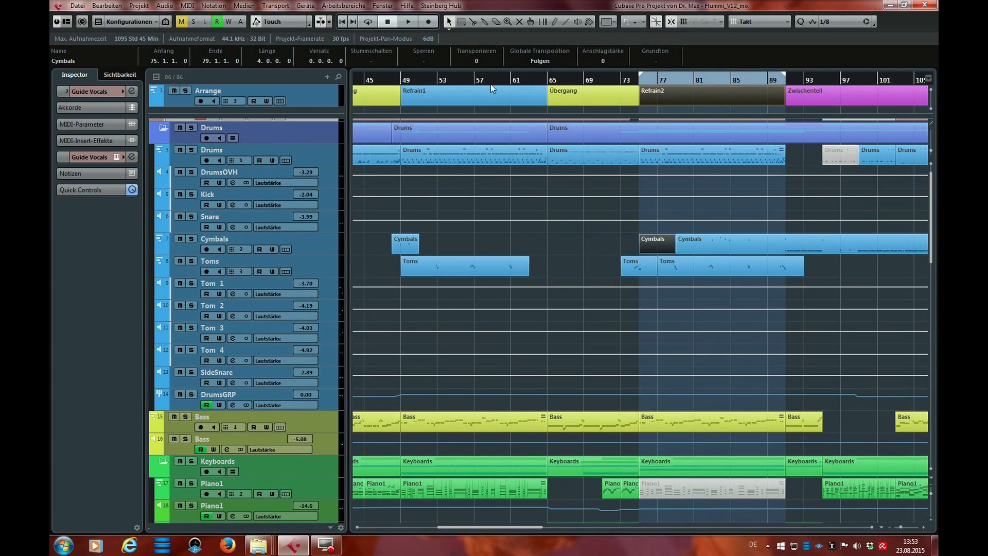
left_click(485, 102)
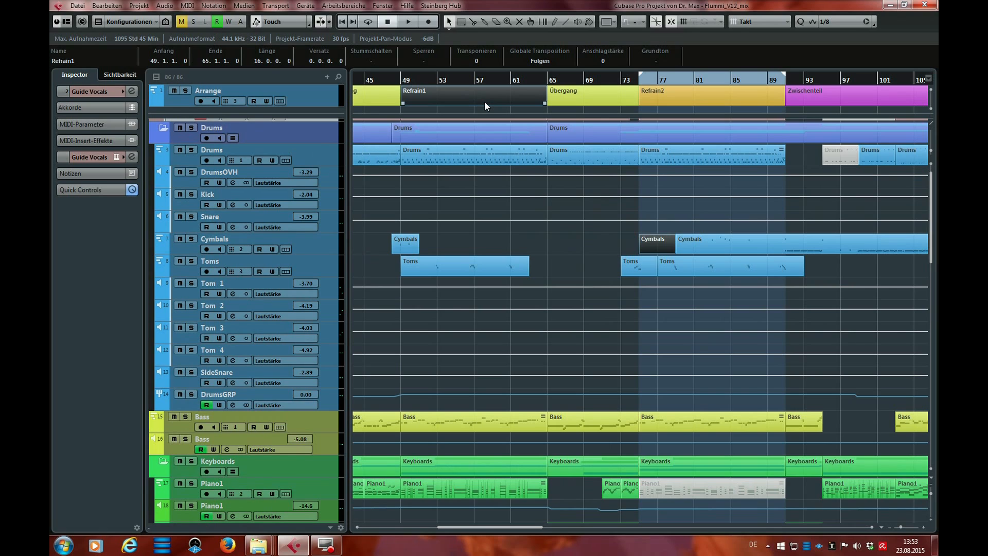
key("p")
key("space")
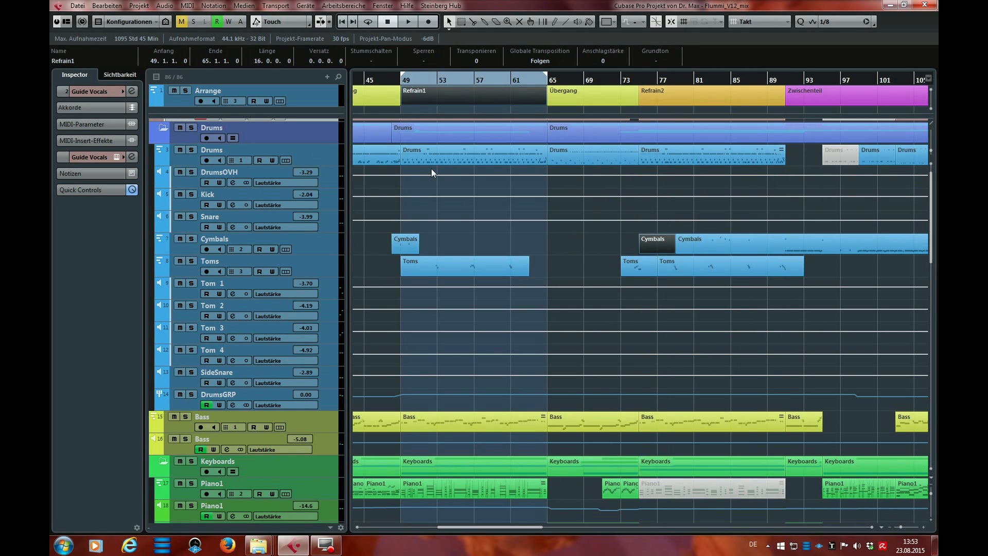
scroll(453, 188, "up", 1)
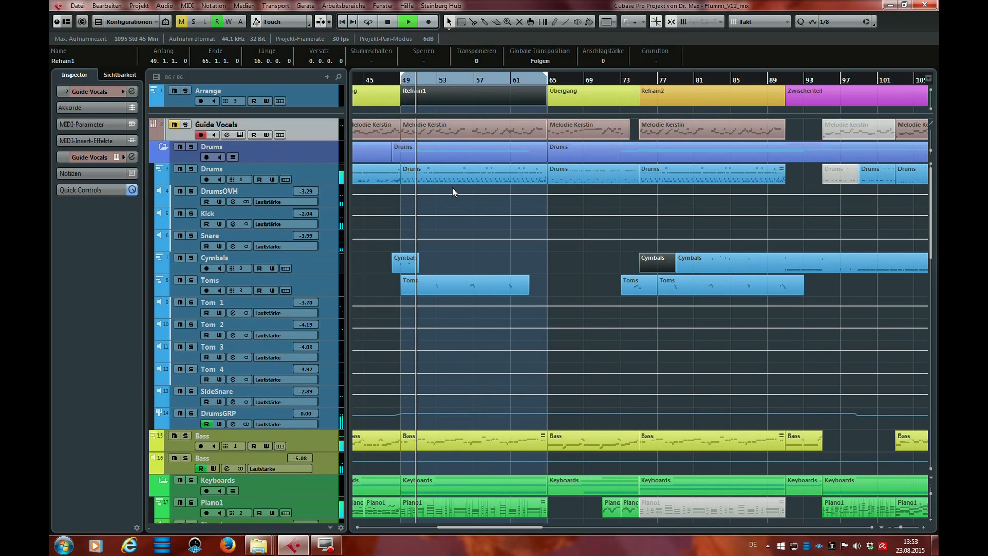
key("space")
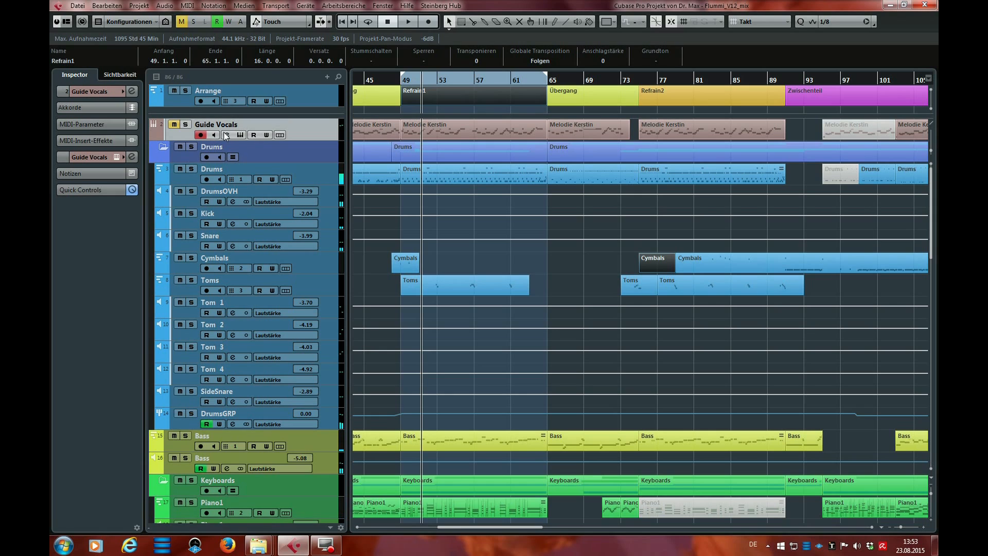
Step: Unmute the Guide Vocals track and play Refrain1 with the guide melody, restarting at bar 49
left_click(175, 125)
key("space")
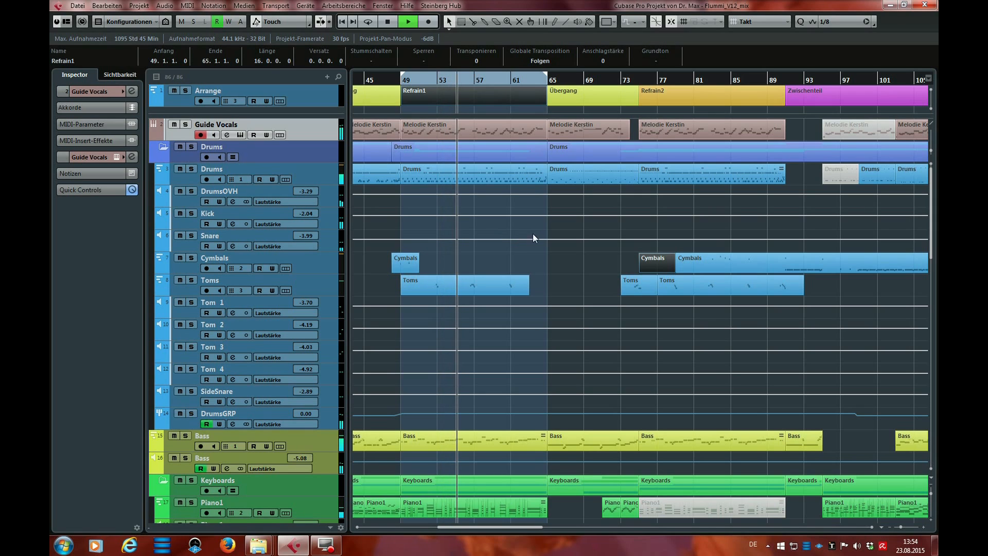
key("space")
scroll(449, 226, "down", 2)
scroll(449, 226, "up", 2)
left_click(425, 130)
key("l")
key("space")
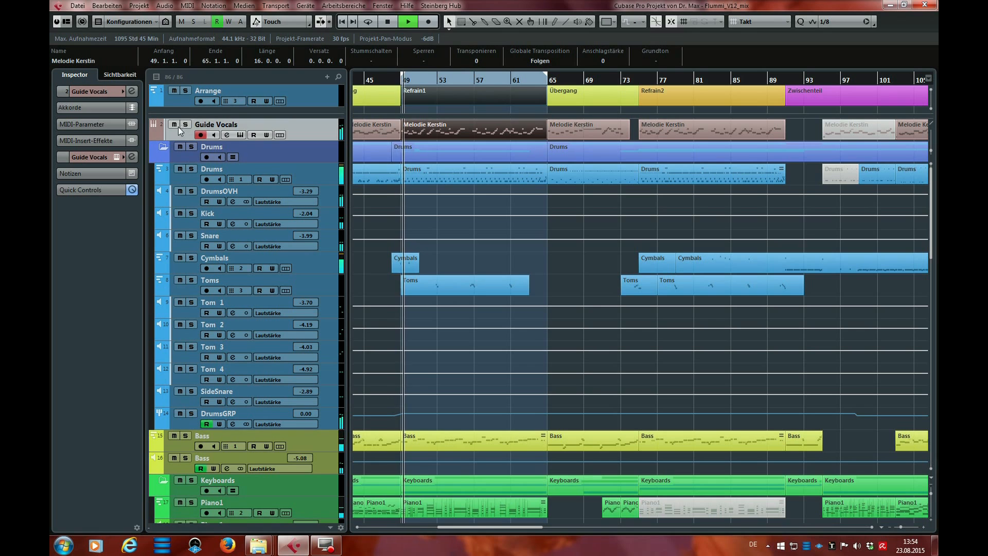
Step: Solo the Guide Vocals and LeadGuit tracks and play them together in Refrain1
left_click(185, 124)
key("space")
scroll(582, 236, "down", 10)
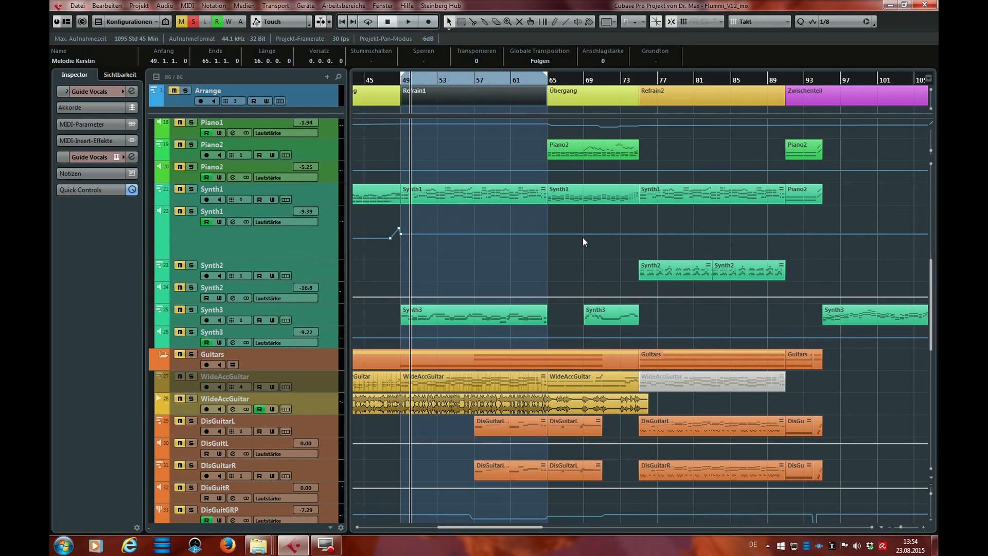
scroll(583, 237, "down", 4)
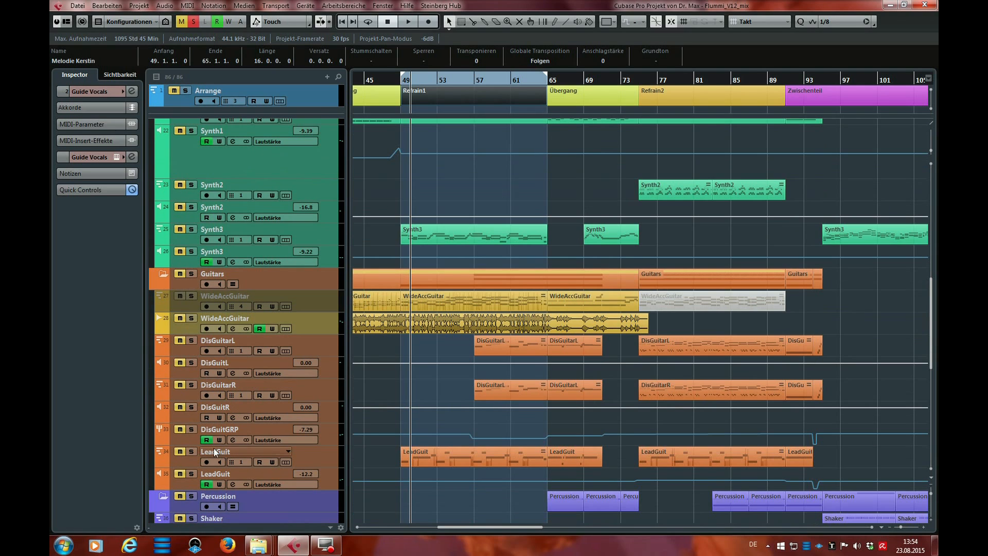
left_click(191, 452)
key("space")
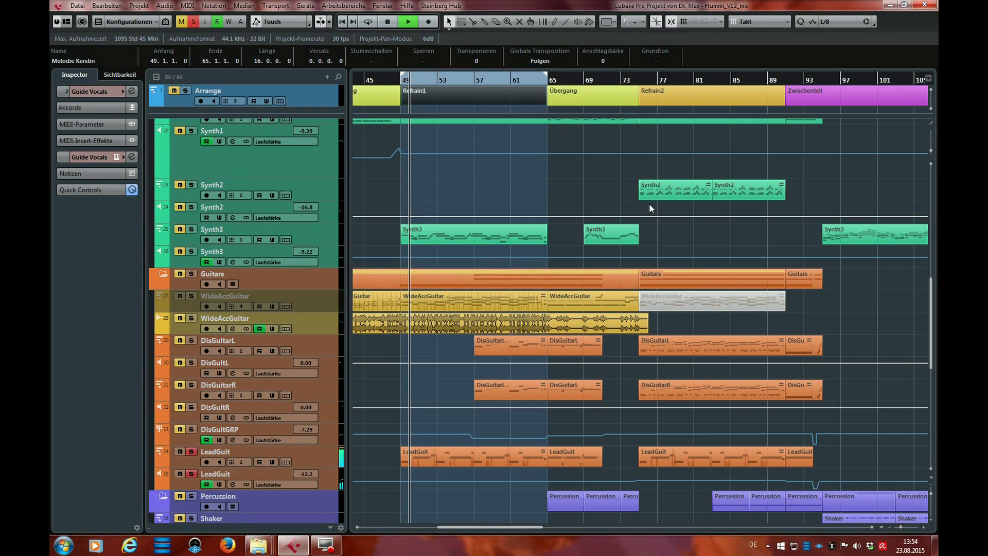
Step: Listen to the lead guitar against the guide melody while reviewing the guitar, keyboard and bass tracks, and stop playback
scroll(650, 203, "up", 4)
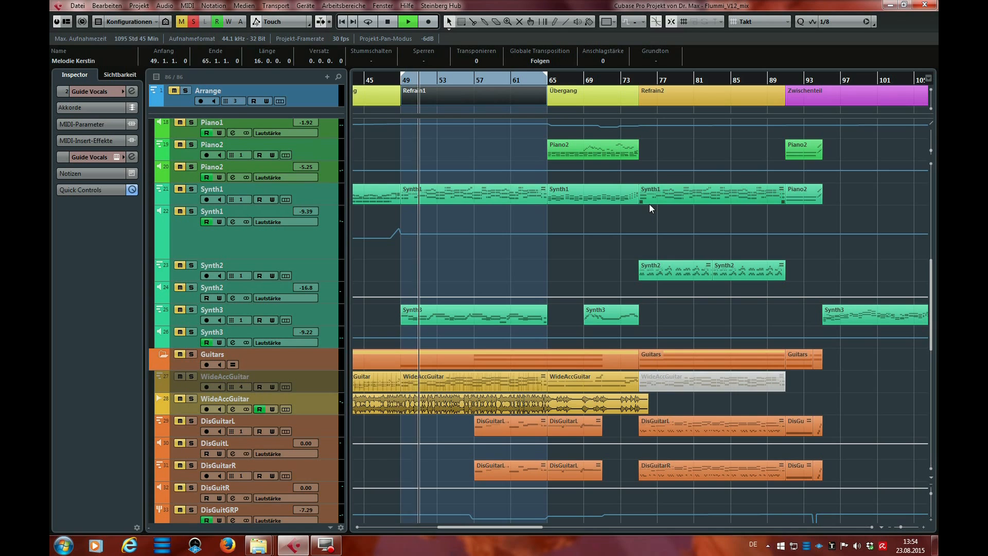
scroll(650, 203, "down", 4)
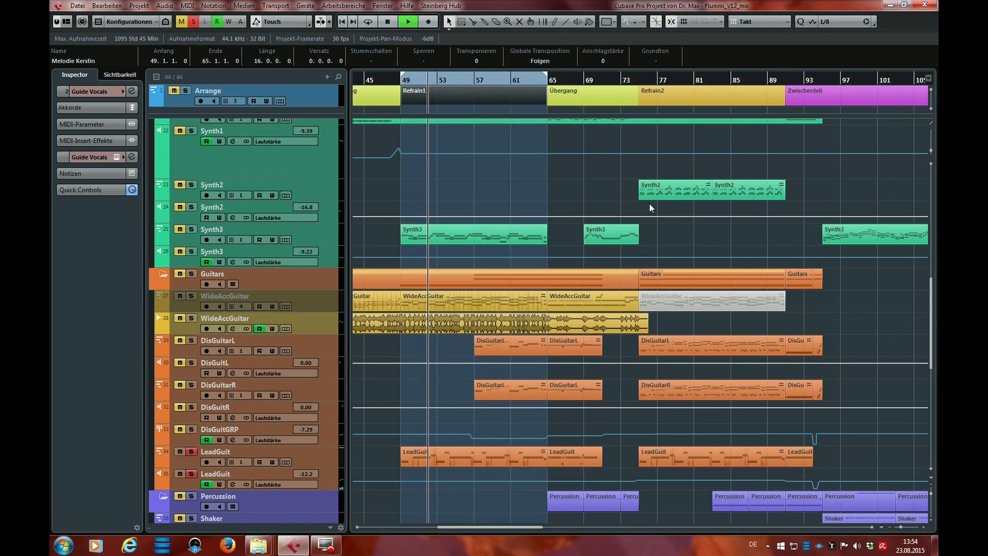
scroll(650, 202, "up", 4)
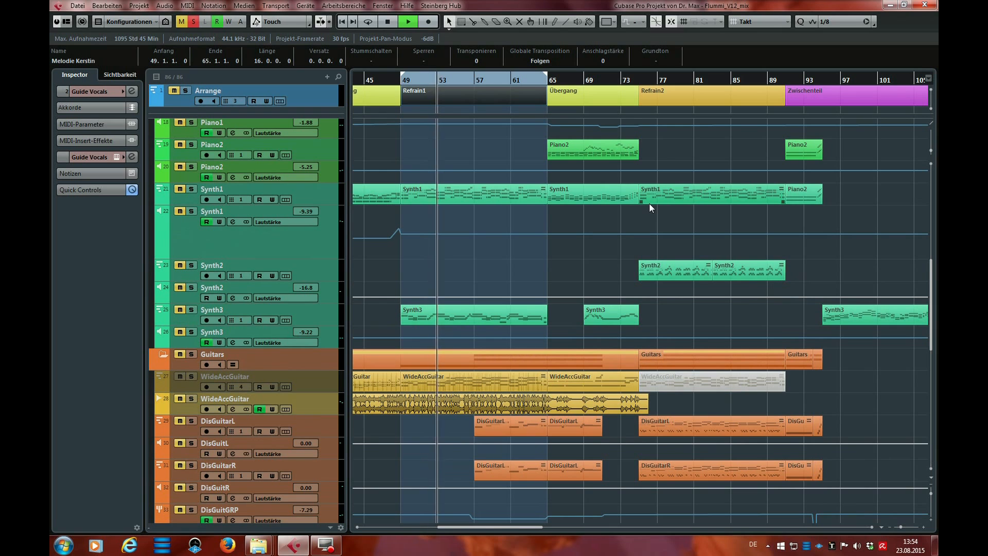
scroll(649, 203, "up", 4)
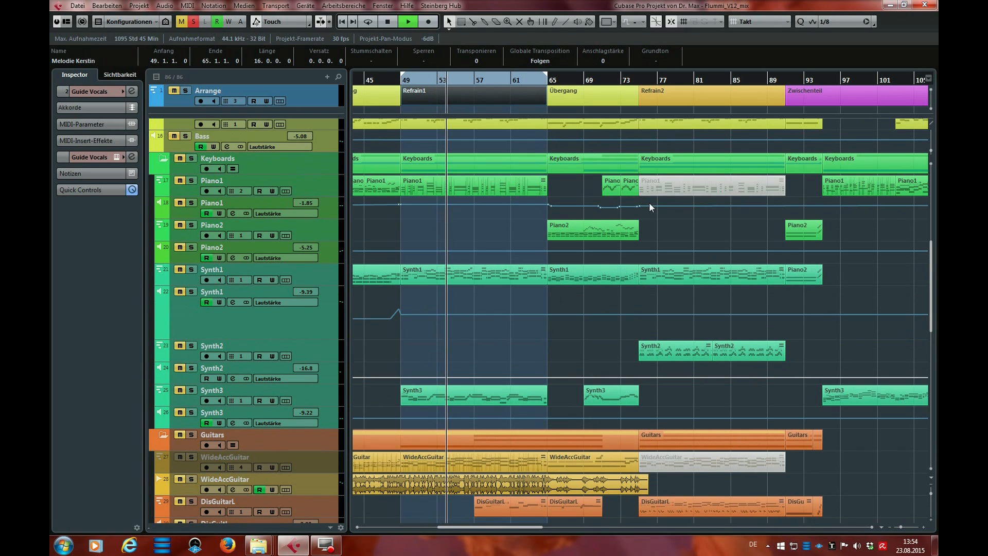
scroll(649, 202, "up", 8)
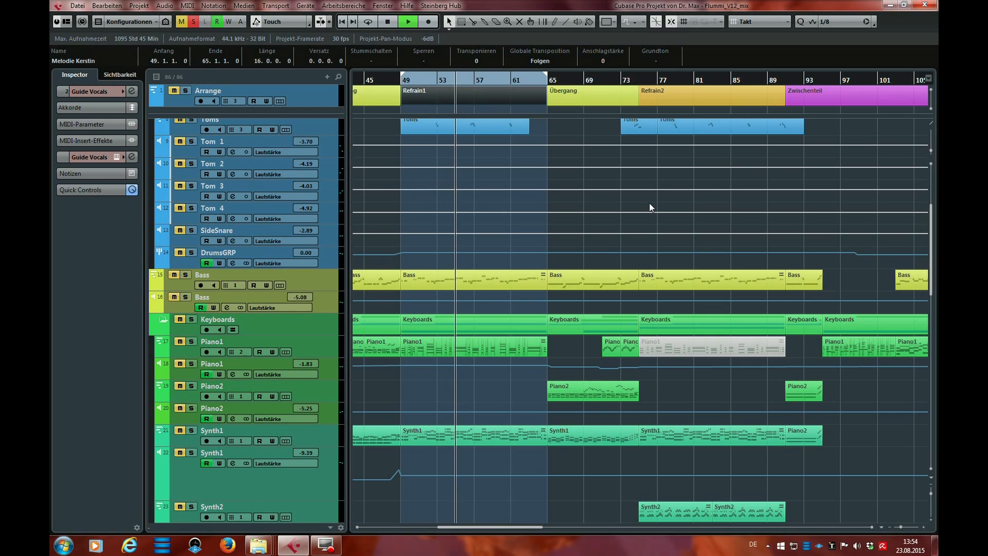
scroll(650, 207, "down", 4)
key("space")
Step: Add the Synth1, WideAccGuitar and Synth3 tracks to the solo group and play Refrain1 from bar 49
scroll(321, 329, "down", 8)
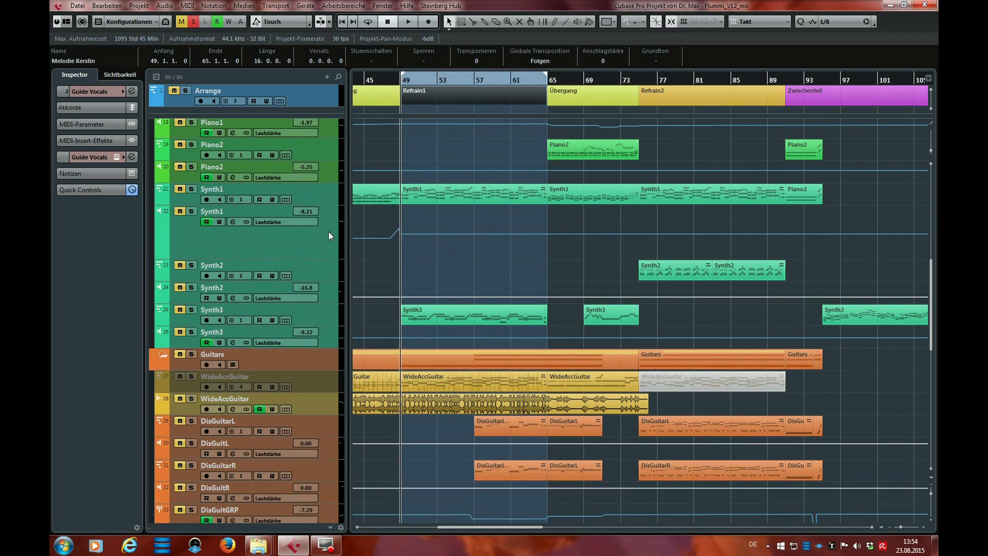
left_click(192, 189)
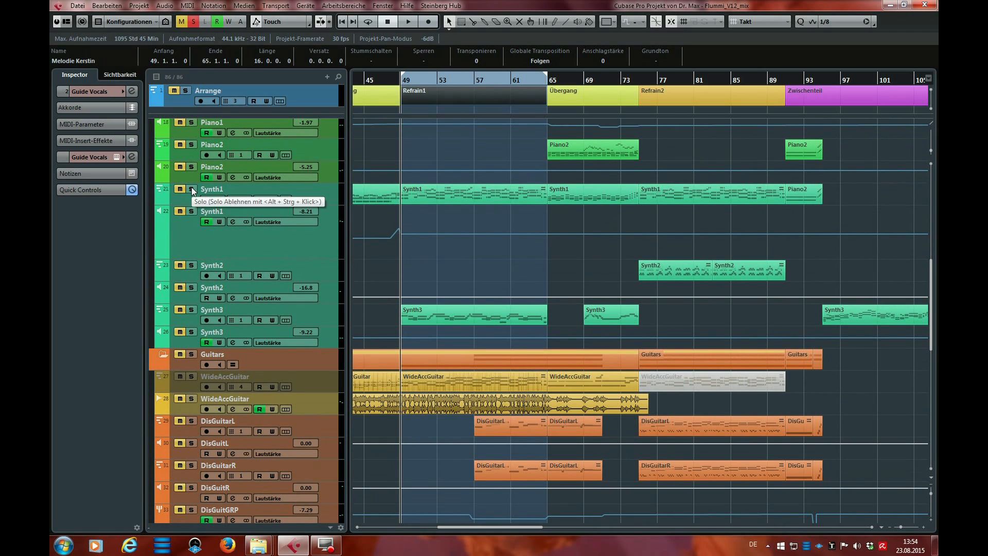
left_click(192, 399)
left_click(191, 311)
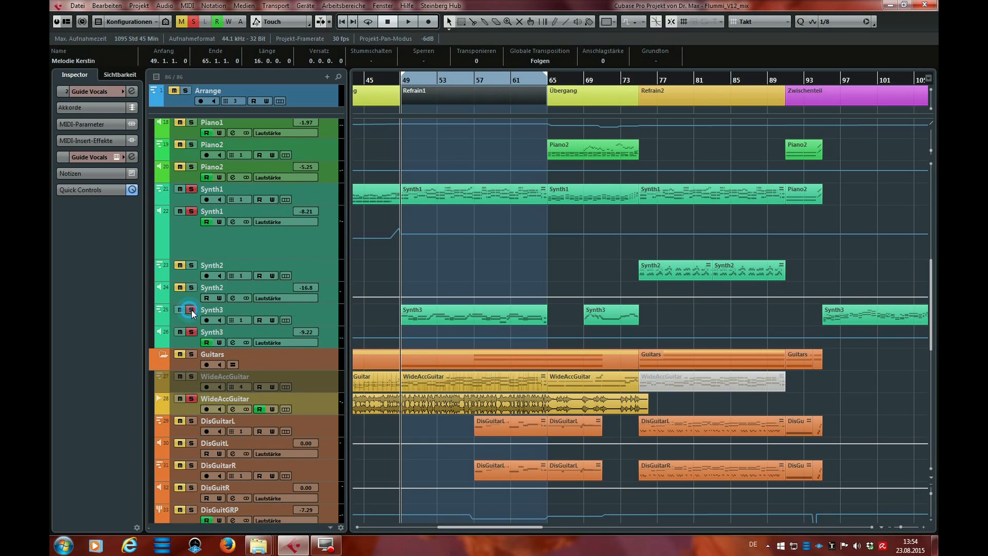
key("space")
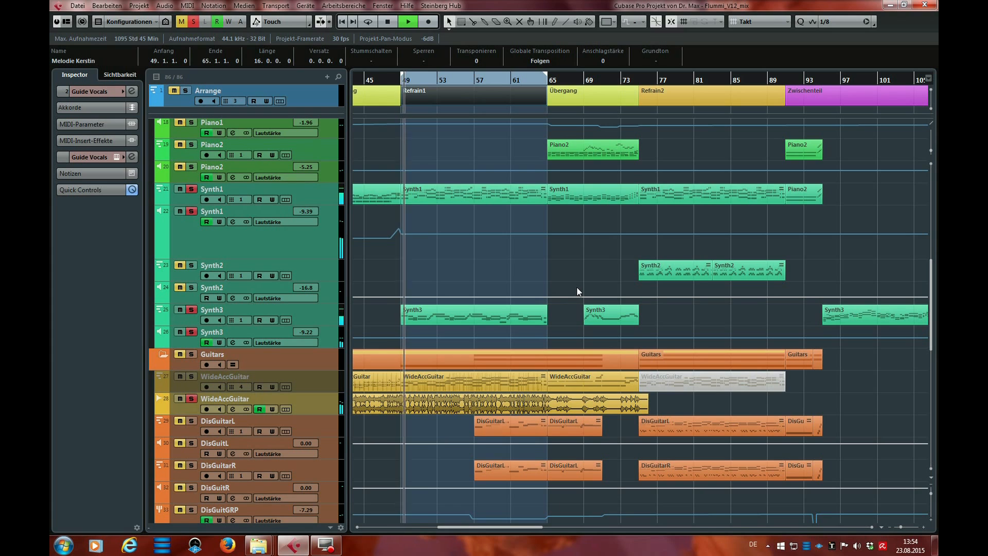
Step: Listen to the soloed synths and guitar up to about bar 53, and deactivate all solo states
scroll(577, 286, "up", 3)
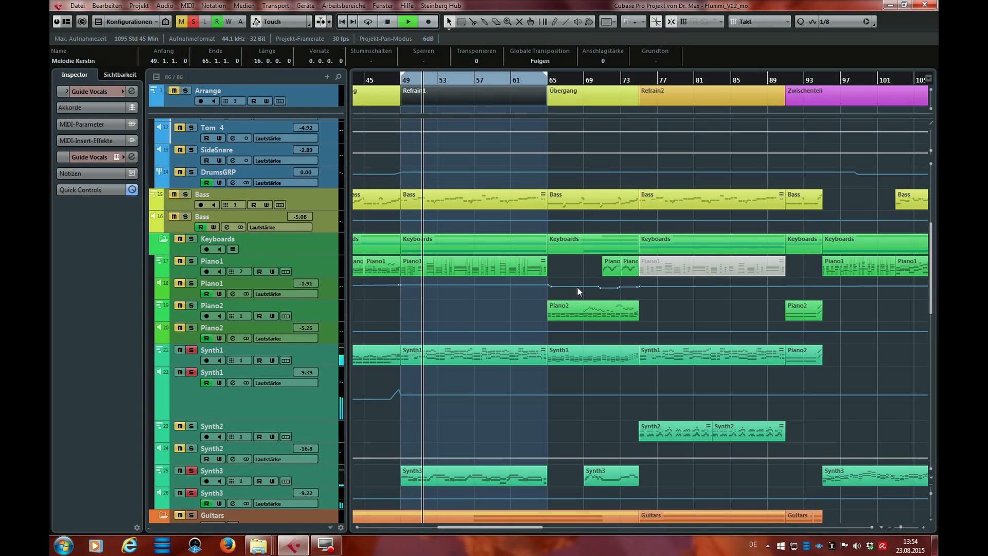
scroll(577, 286, "down", 2)
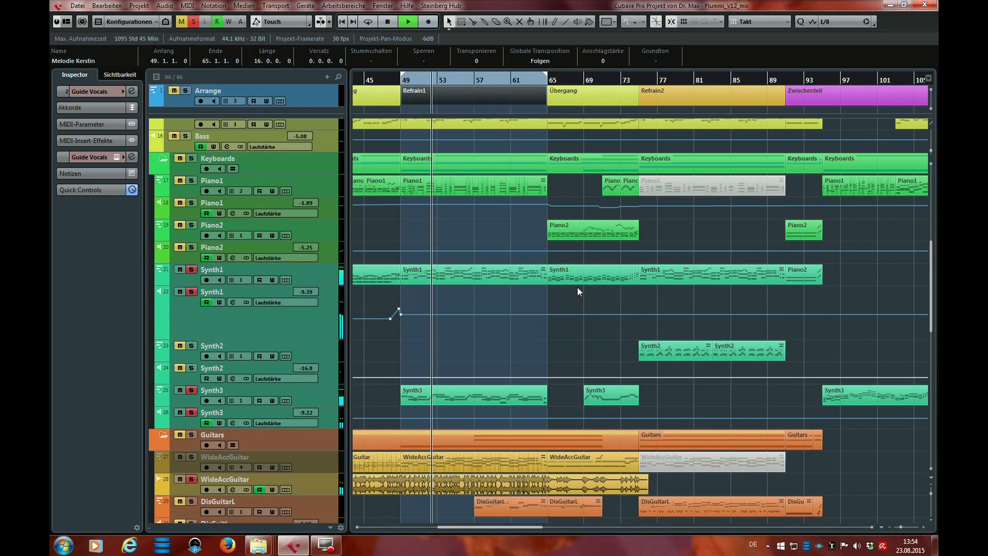
key("space")
left_click(193, 22)
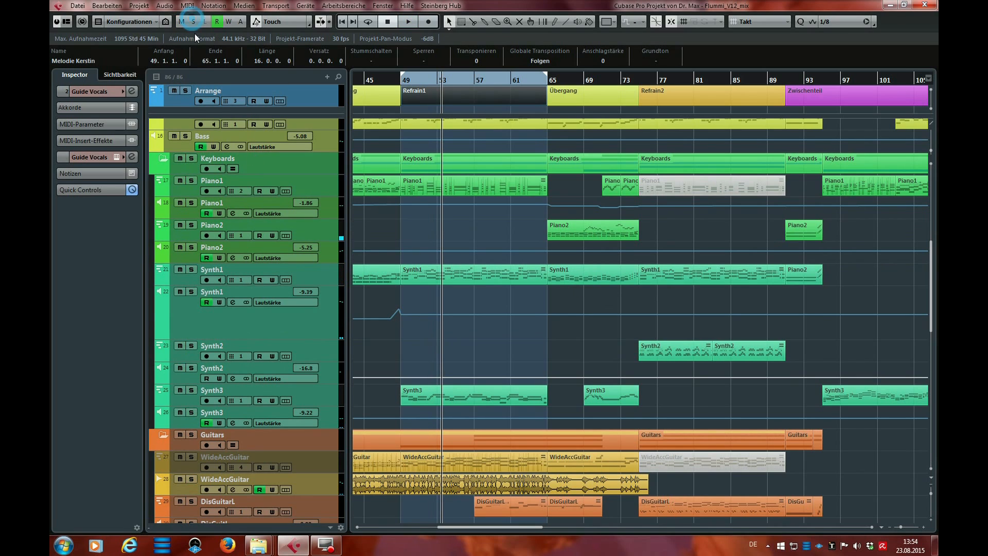
Step: Solo the Synth1 and LeadGuit tracks and point out their parts in Refrain1
left_click(191, 269)
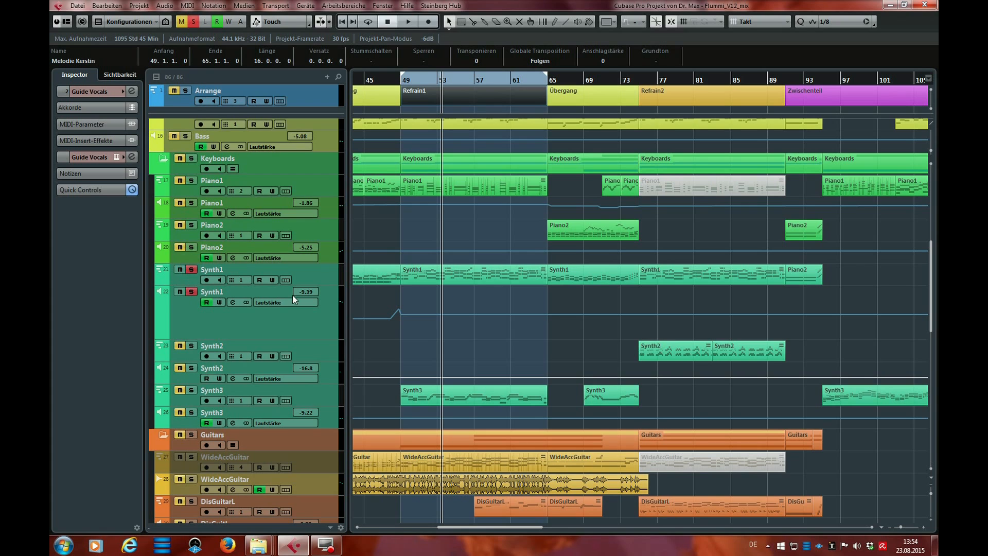
scroll(319, 330, "down", 4)
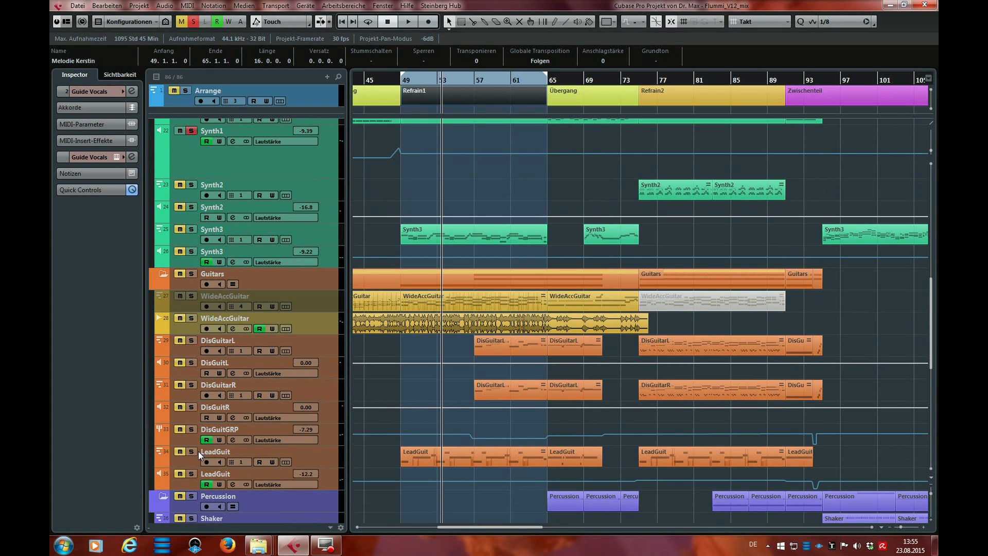
scroll(443, 322, "up", 3)
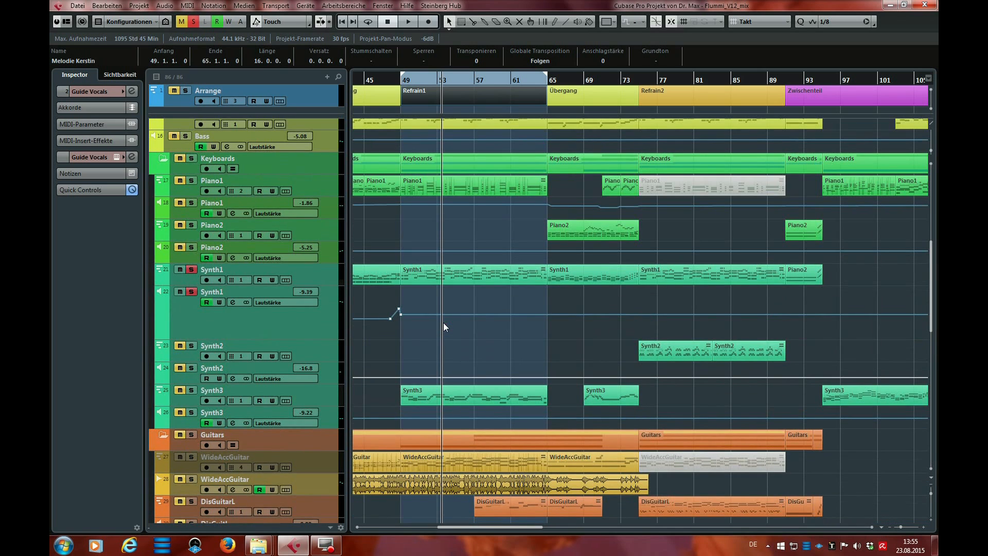
left_click(422, 275)
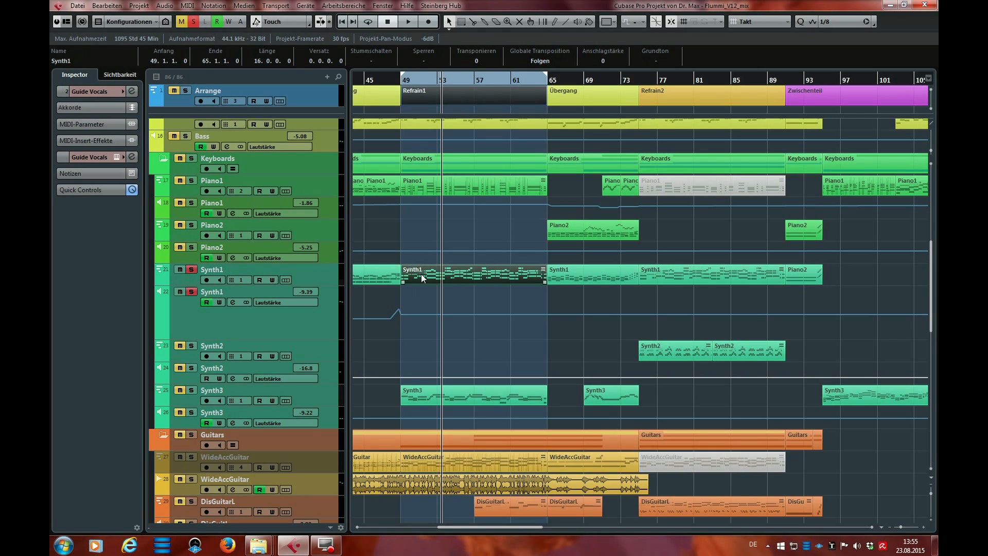
scroll(450, 348, "down", 2)
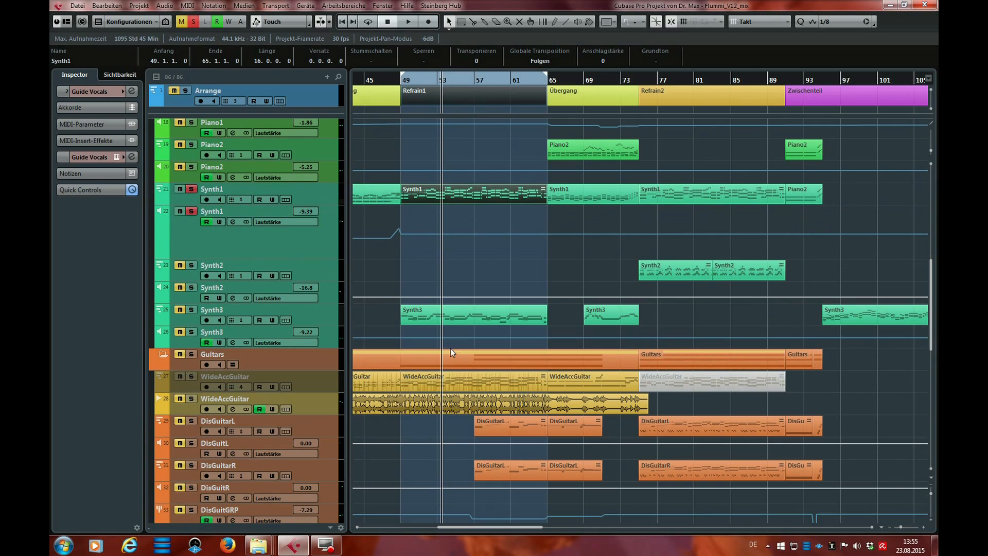
scroll(424, 360, "down", 2)
left_click(422, 456)
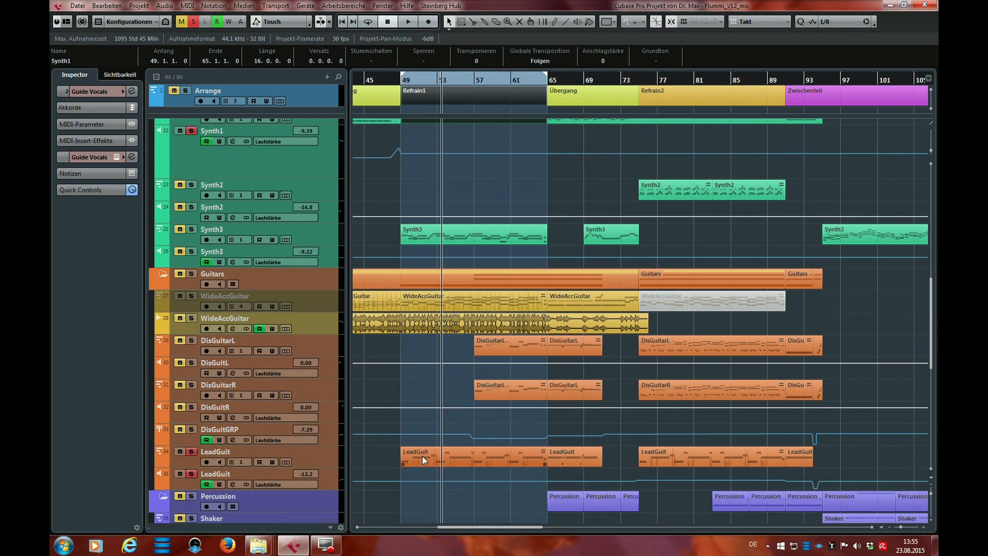
Step: Play Synth1 and LeadGuit from the start of Refrain1, remove LeadGuit from solo, and stop playback
scroll(423, 453, "up", 4)
key("alt+space")
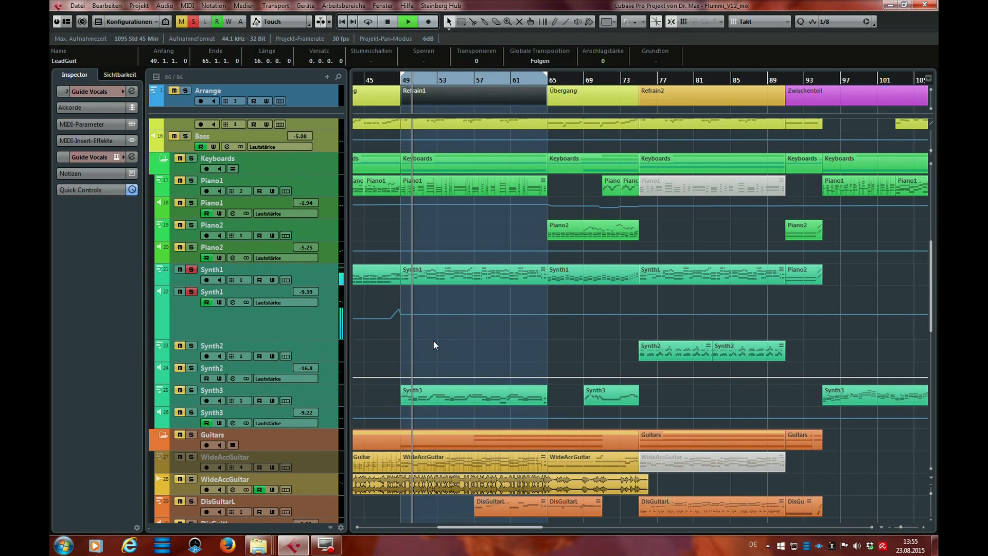
scroll(433, 340, "down", 2)
scroll(433, 341, "down", 2)
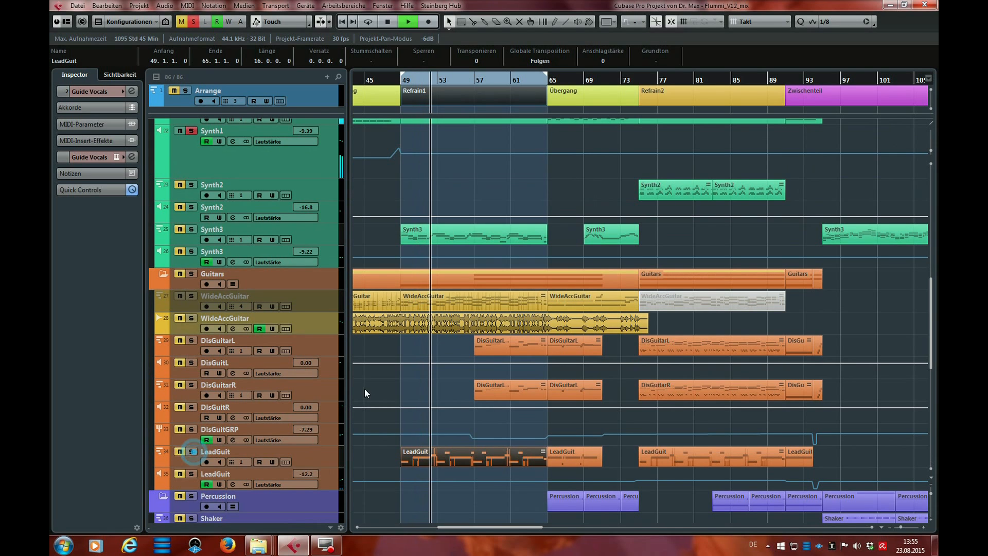
key("space")
Step: Examine the notes of the Refrain1 Synth1 part in the Key Editor and play the soloed Synth1 from bar 49
scroll(425, 348, "up", 4)
key("KP_1")
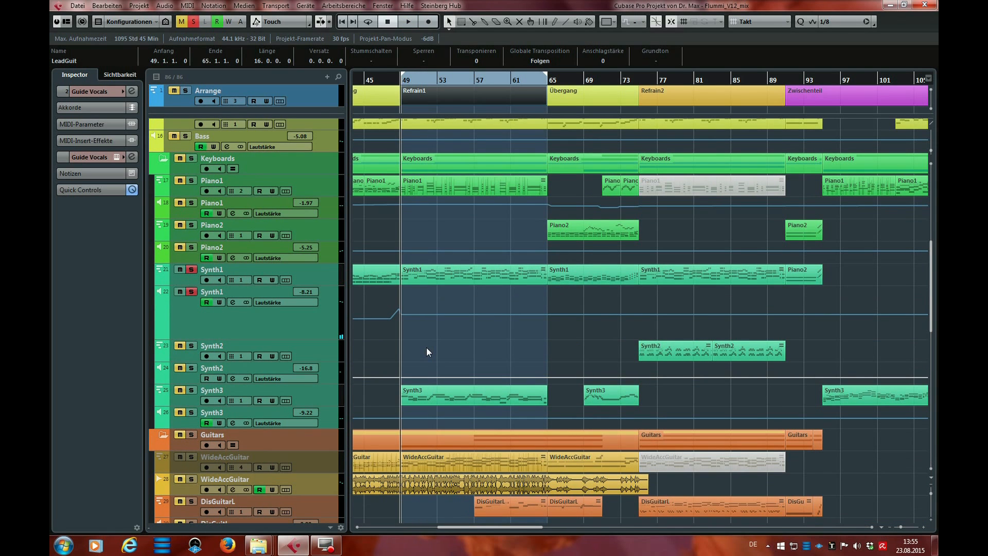
double_click(437, 276)
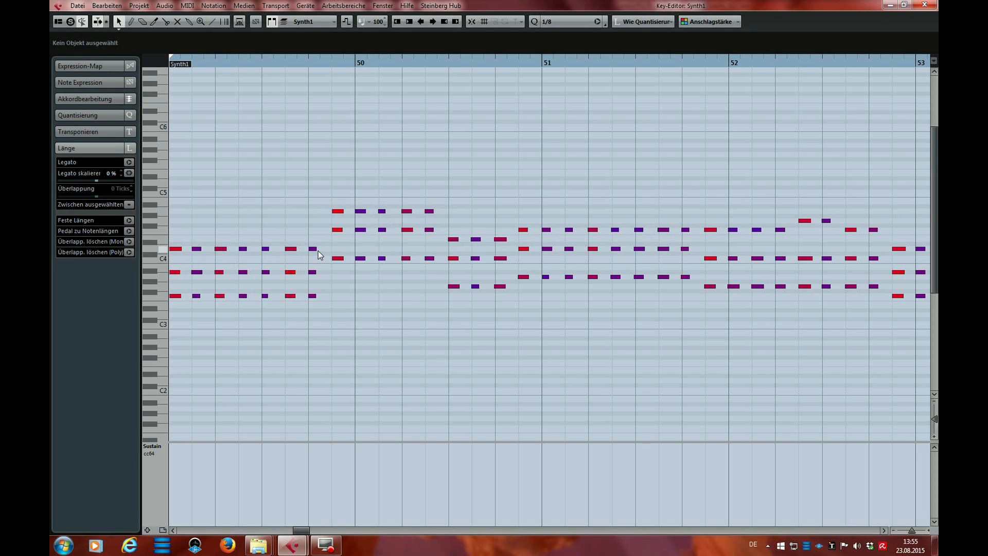
key("Escape")
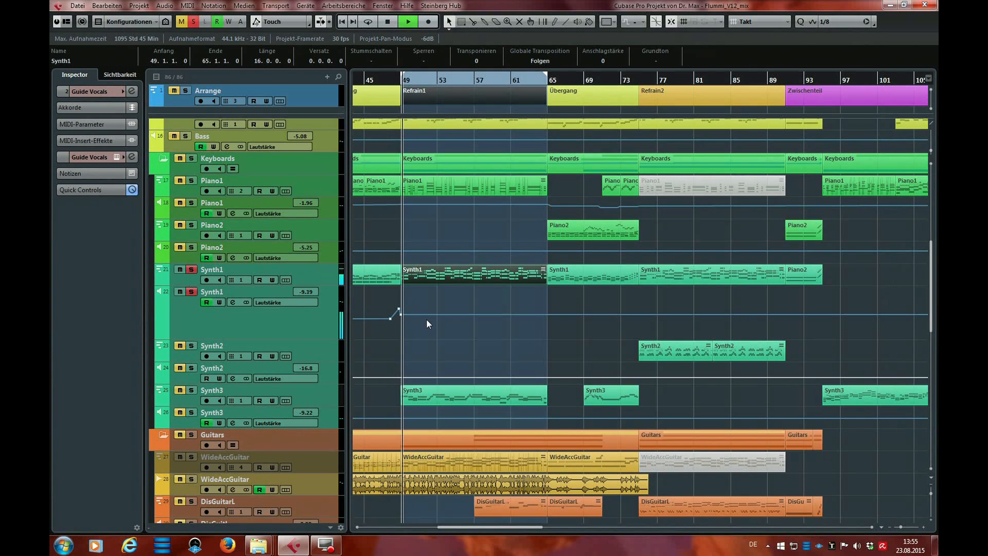
scroll(426, 319, "down", 6)
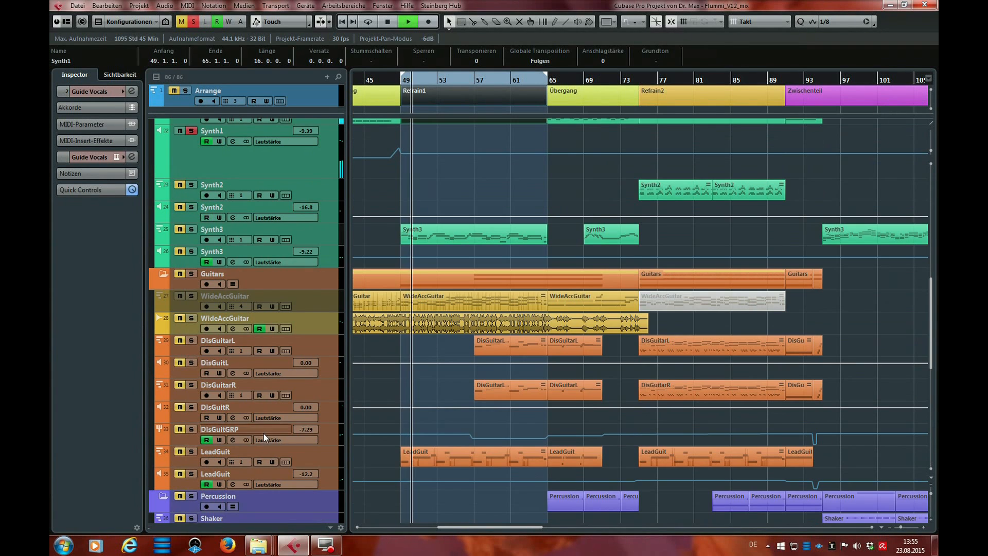
Step: Switch the solo from Synth1 to LeadGuit and play it from the start of Refrain1 before stopping playback
scroll(264, 433, "up", 6)
scroll(412, 399, "down", 3)
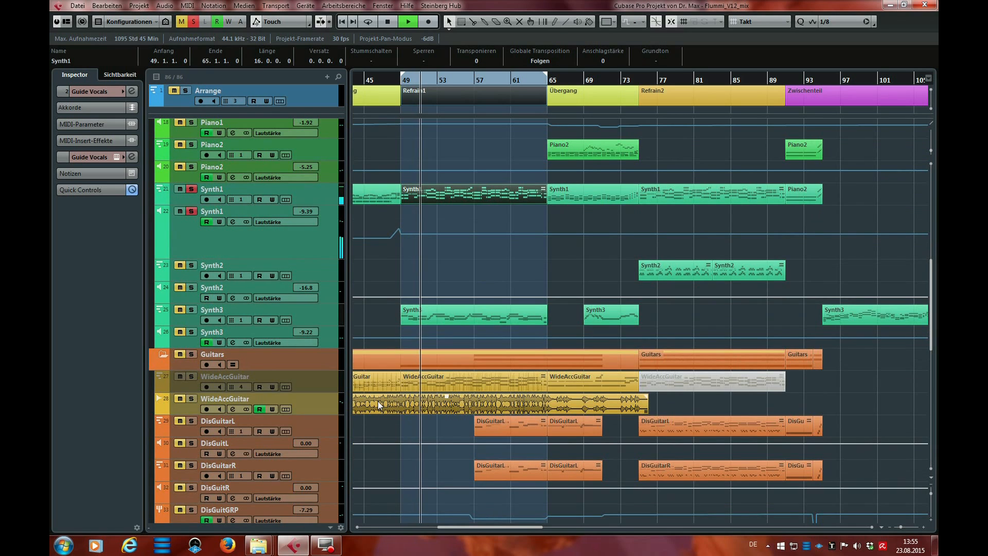
key("space")
left_click(191, 189)
scroll(251, 310, "down", 3)
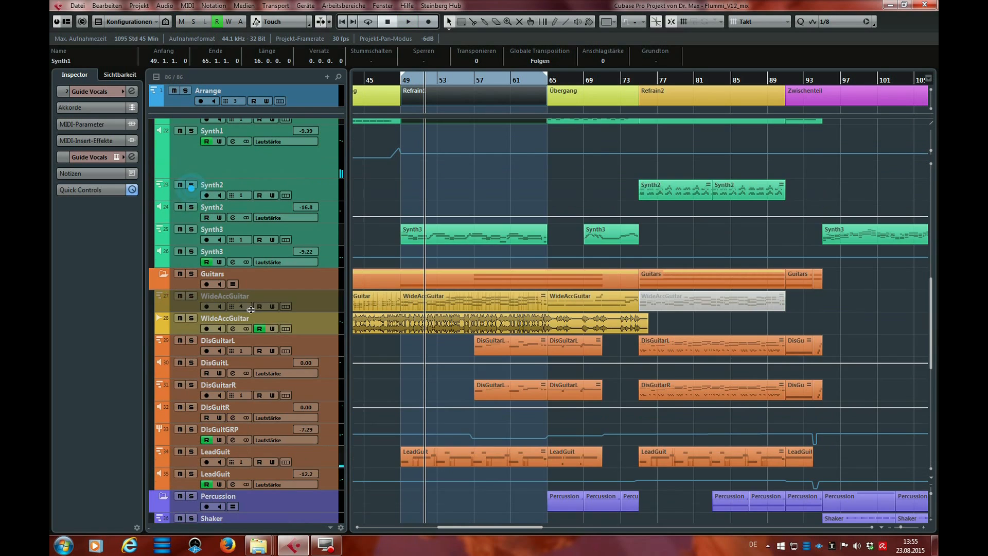
left_click(191, 452)
key("KP_1")
key("space")
scroll(391, 345, "up", 3)
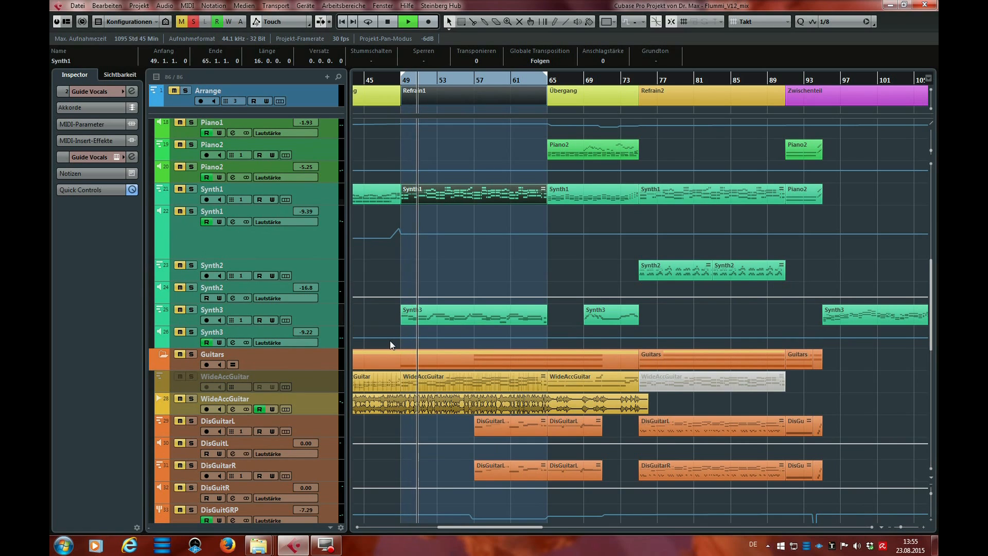
key("space")
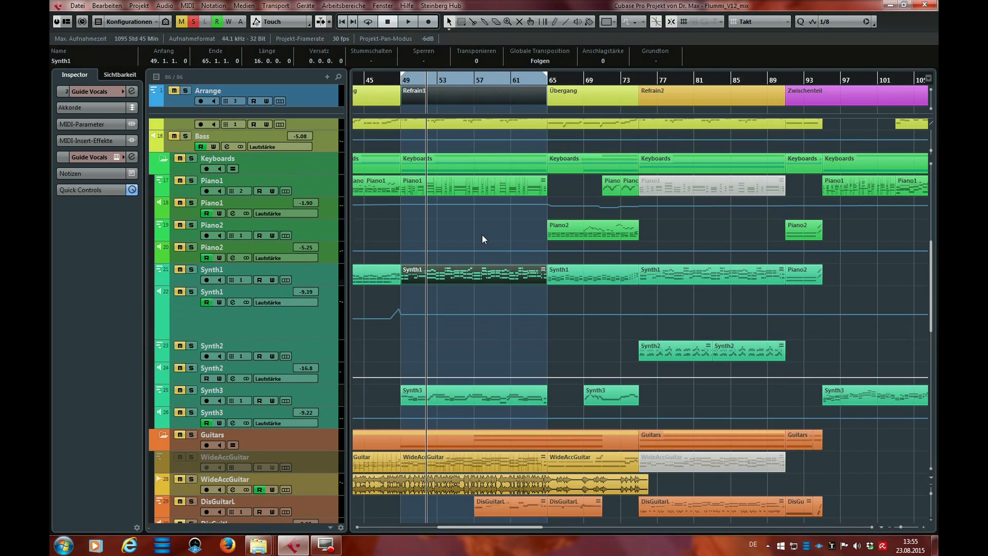
Step: Point out the Synth1 part in Refrain1, clear the selection, and deactivate all solo states
scroll(482, 234, "up", 3)
left_click(462, 273)
left_click(464, 228)
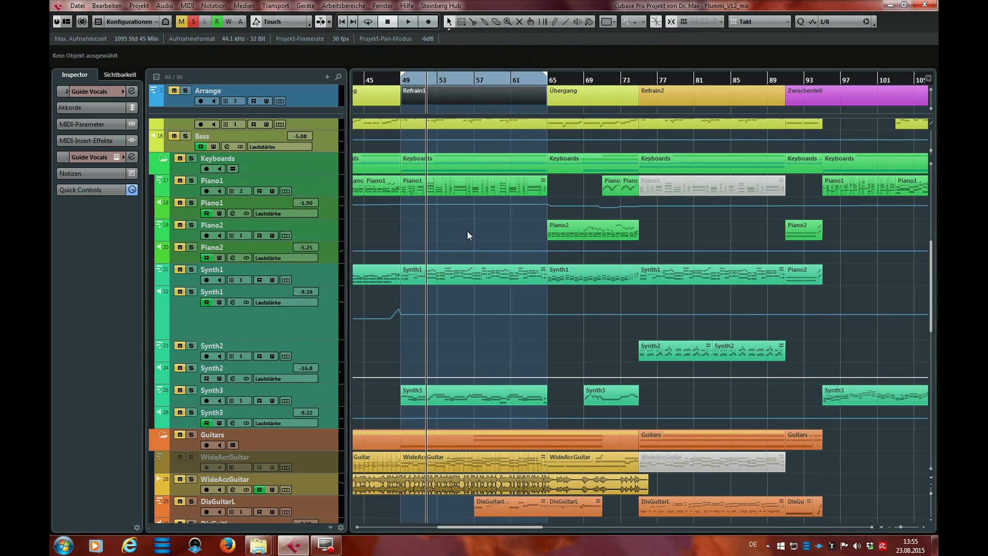
scroll(469, 234, "up", 6)
scroll(469, 234, "up", 6)
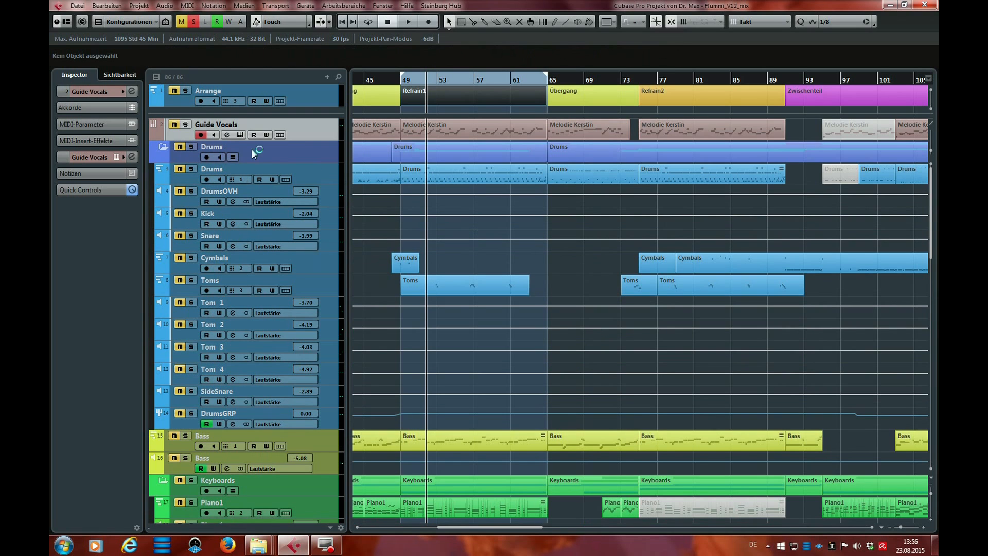
left_click(174, 125)
left_click(185, 124)
left_click(196, 22)
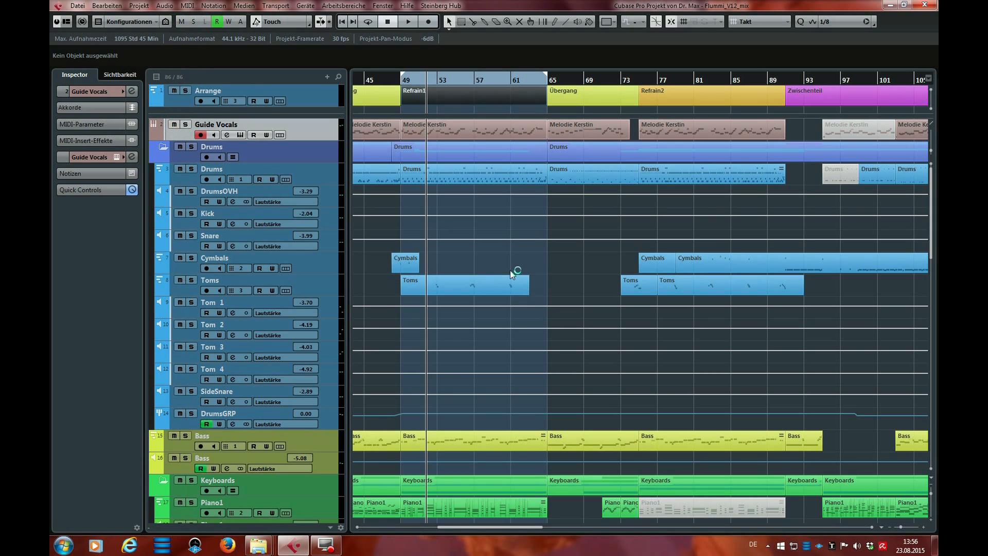
Step: Play the full mix from the start of Refrain1 to about bar 52
key("KP_1")
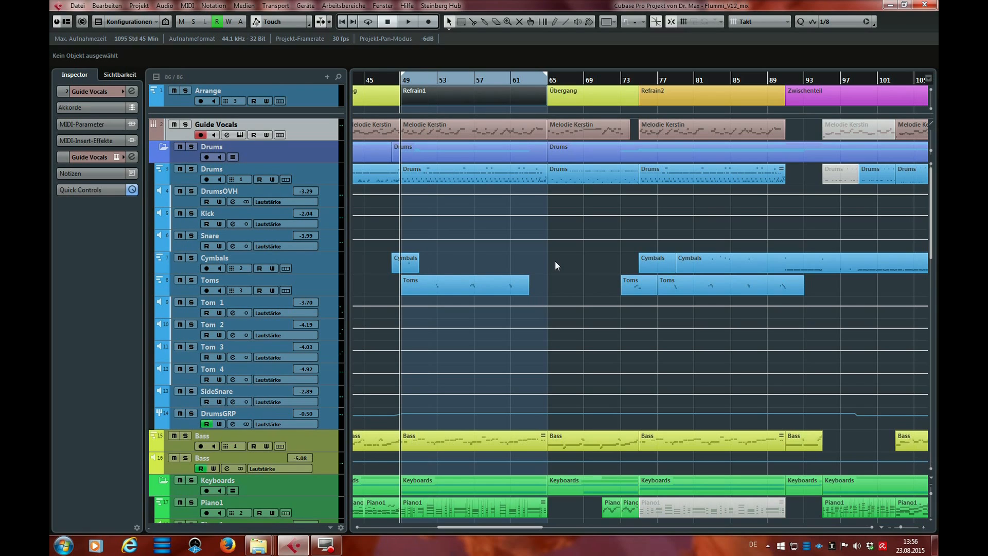
key("space")
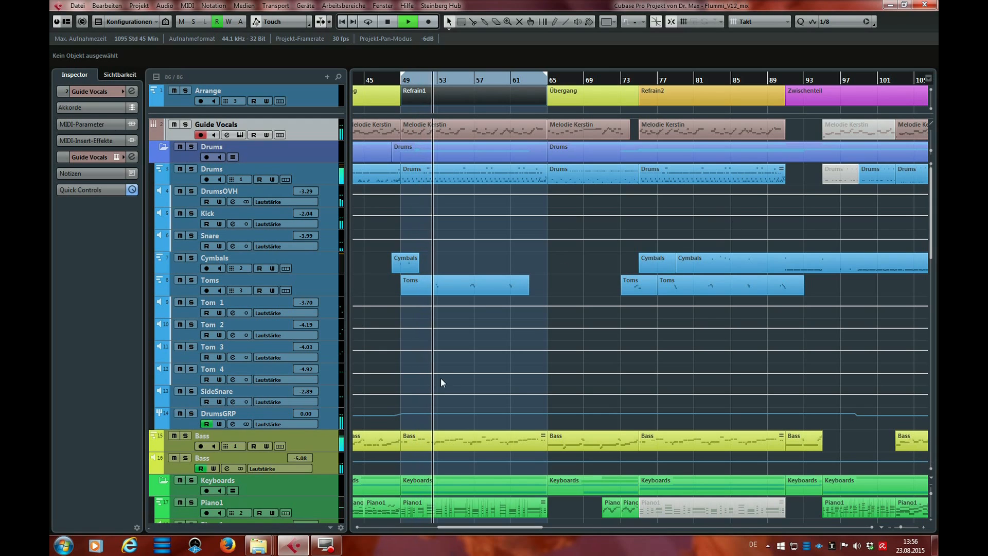
key("space")
Step: Play the full mix around bar 69 in the Übergang section before Refrain2
left_click_drag(516, 526, 569, 522)
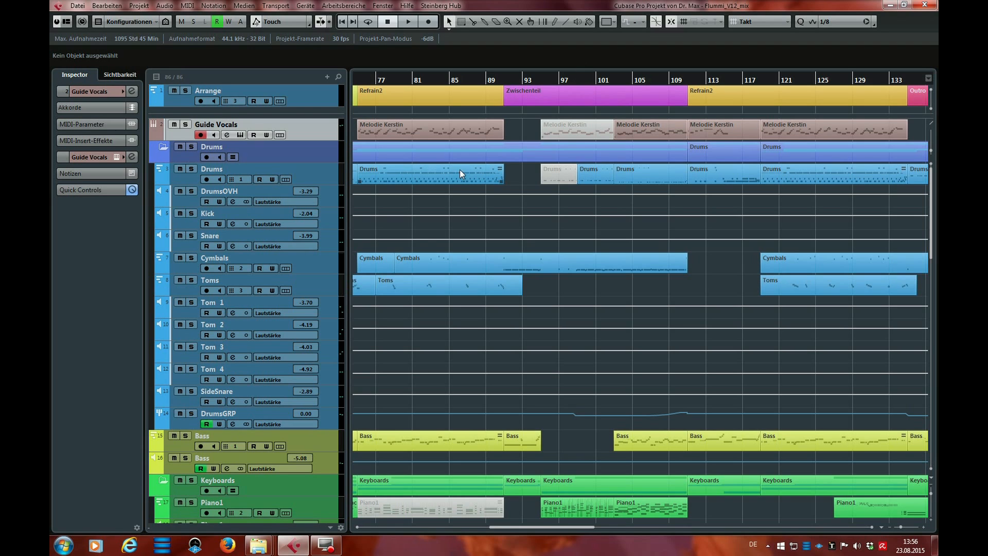
left_click_drag(510, 527, 475, 527)
left_click(497, 79)
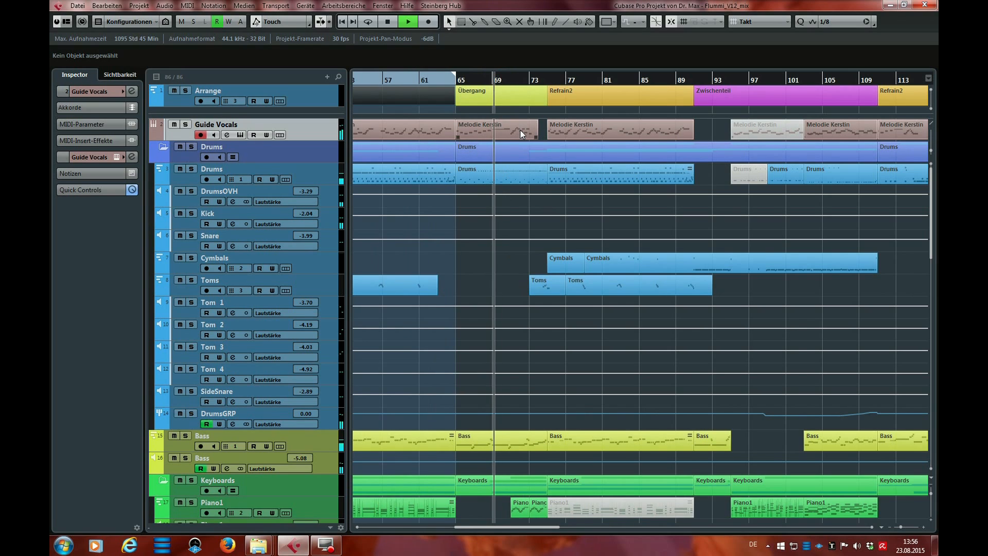
key("space")
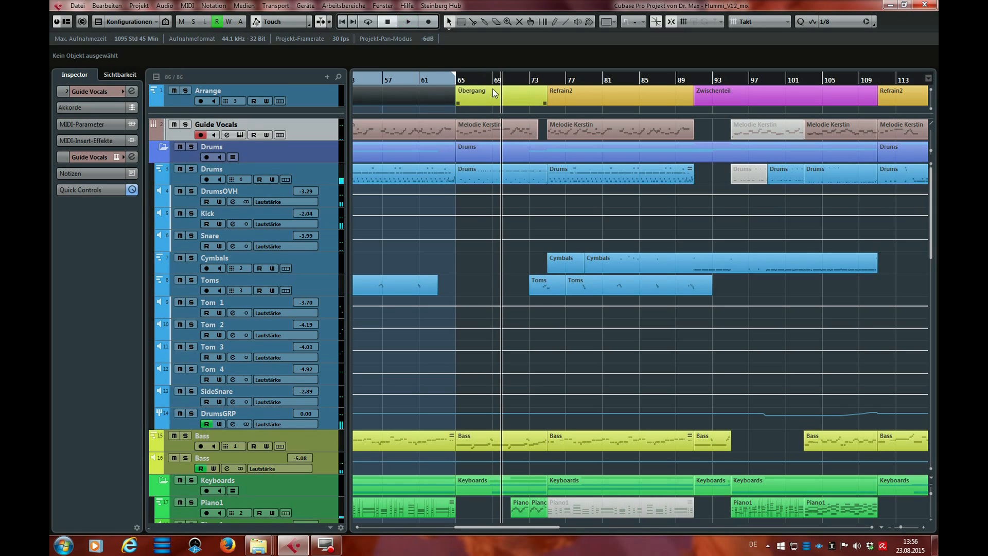
left_click(492, 79)
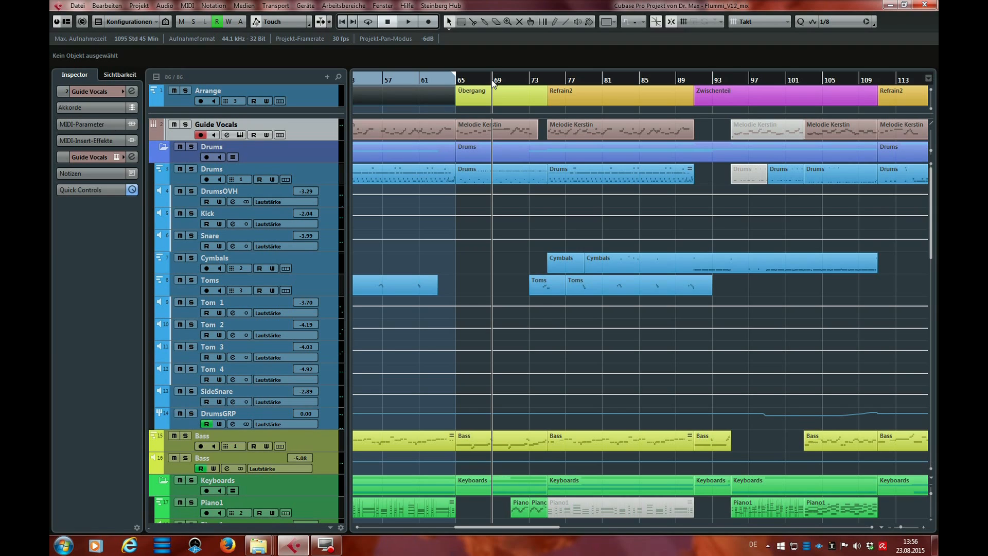
key("KP_1")
key("space")
key("space")
Step: Set the locator range to bars 69–75 before Refrain2 and play the full mix from its start
left_click_drag(406, 527, 480, 520)
left_click_drag(623, 81, 677, 78)
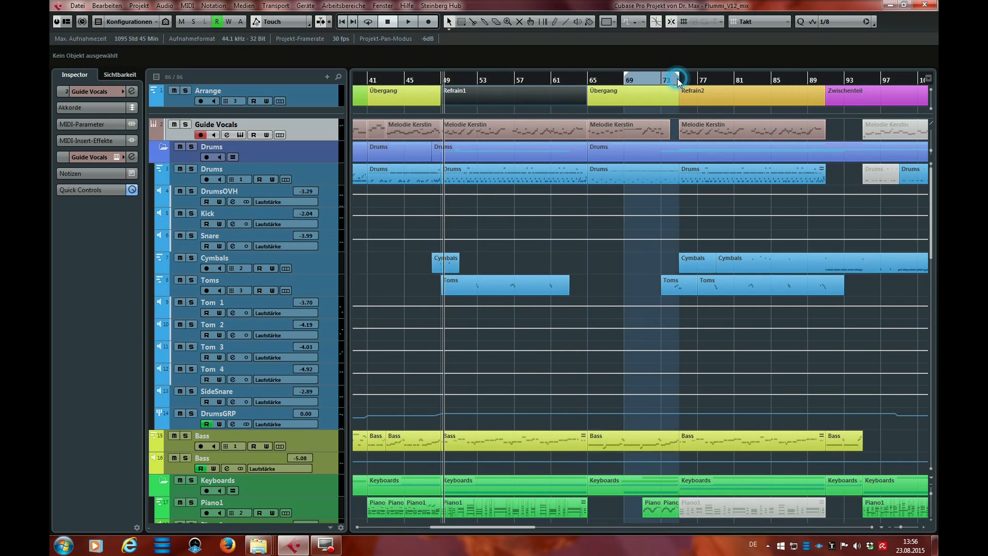
key("KP_1")
key("space")
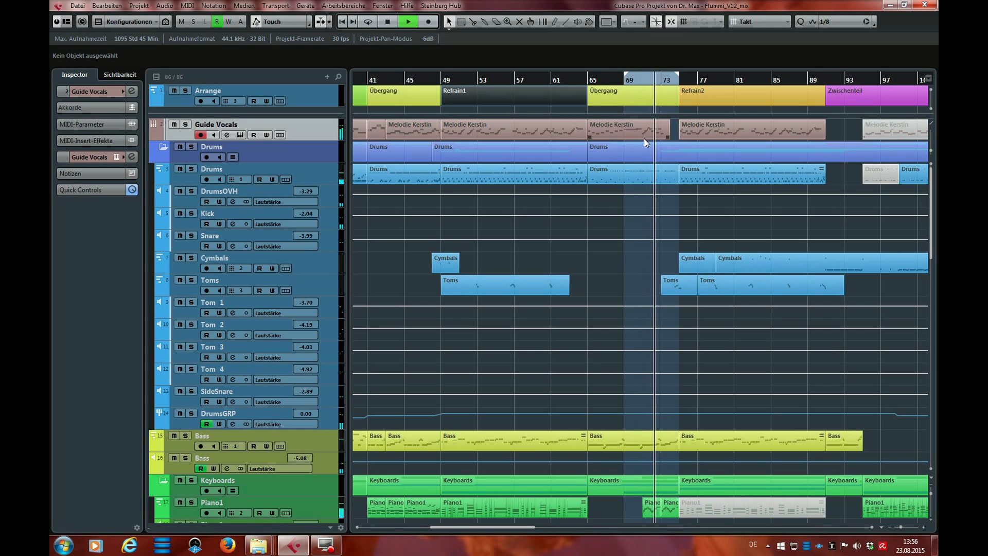
key("space")
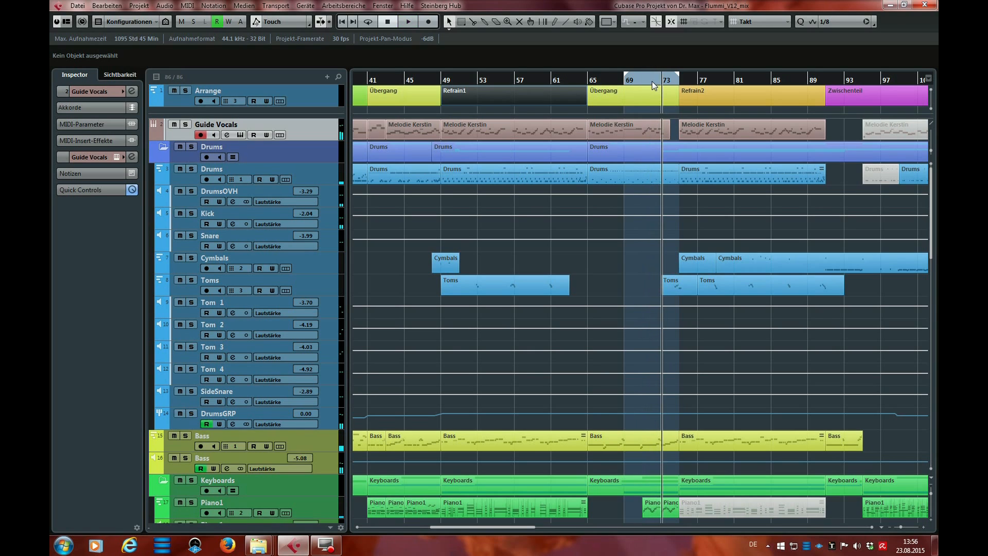
Step: Move the left locator to bar 72, select the Piano1 part at bar 73, and play the full mix there
left_click(651, 86, "ctrl")
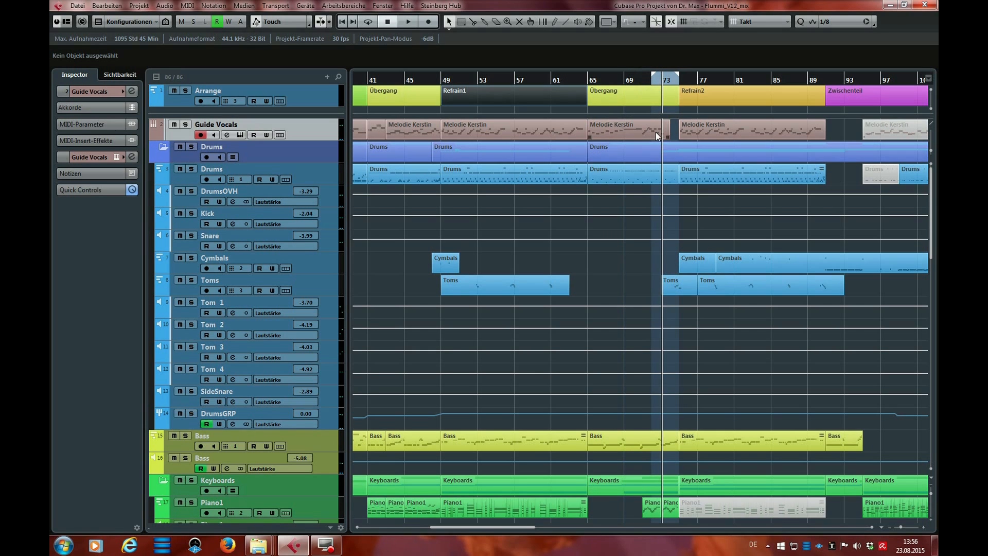
scroll(656, 296, "down", 3)
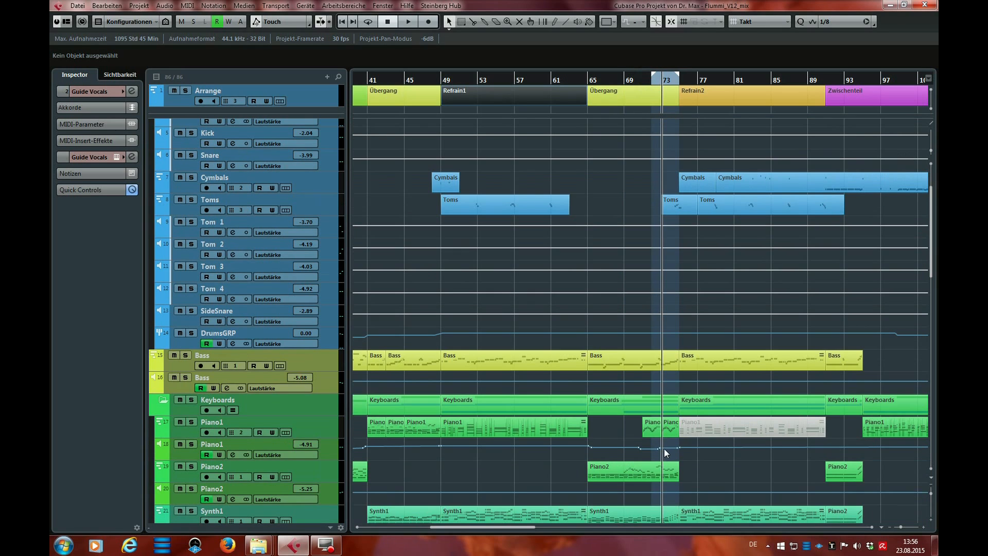
left_click(672, 428)
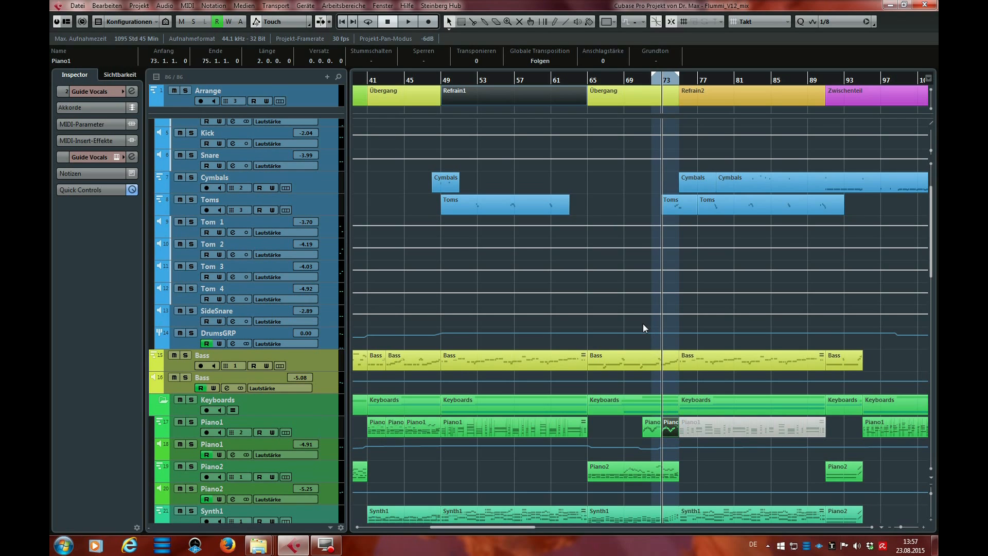
key("space")
scroll(694, 271, "up", 3)
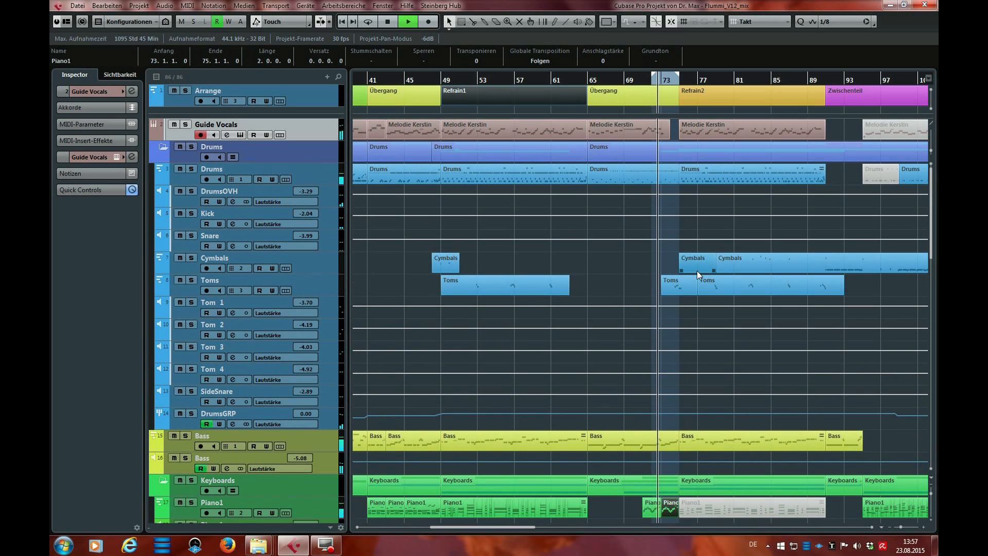
key("space")
Step: Solo Guide Vocals and Piano1, play the end of the Übergang before Refrain2, and deactivate all solo states
left_click(186, 124)
scroll(385, 326, "down", 3)
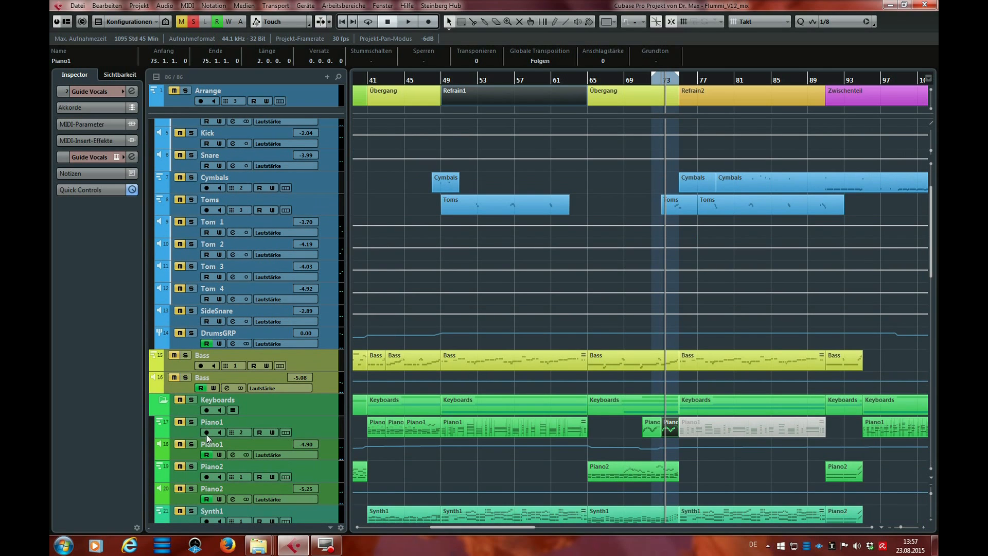
left_click(191, 422)
scroll(654, 219, "up", 3)
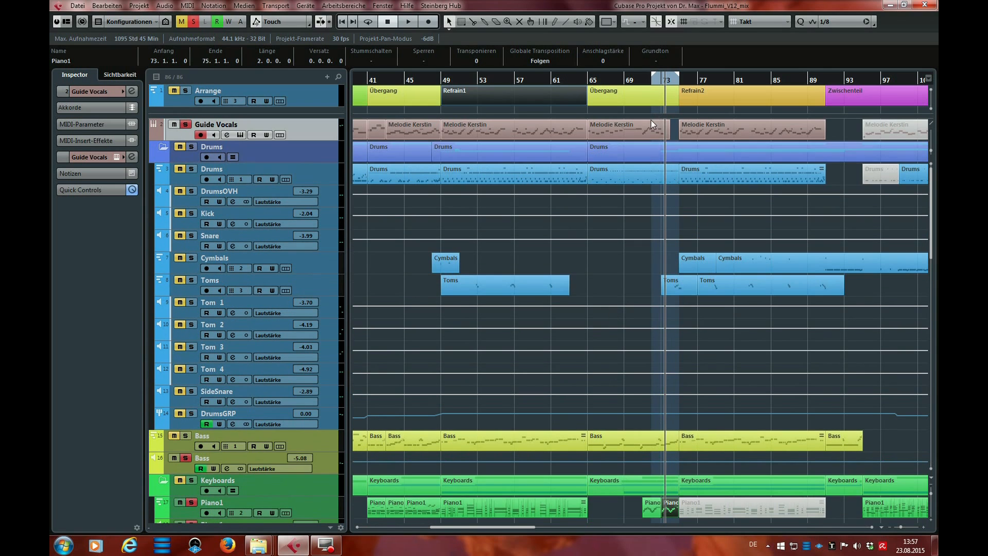
scroll(639, 222, "down", 3)
key("space")
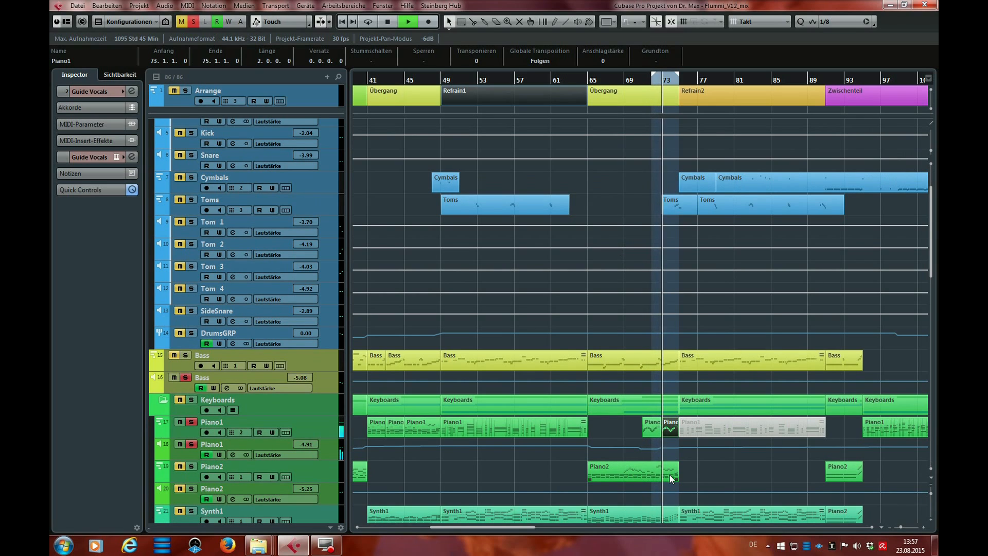
key("space")
left_click(195, 21)
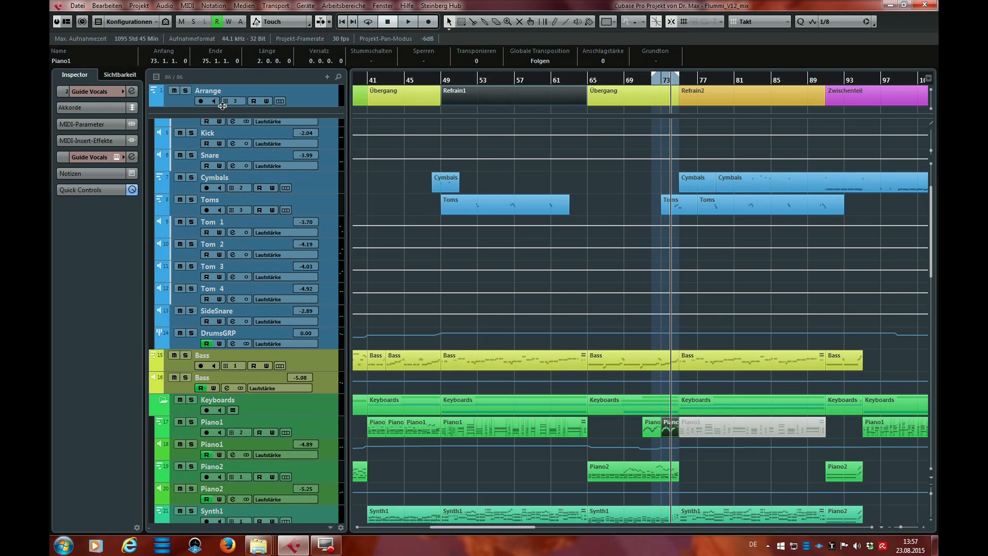
Step: Set the locator range to bars 119–135 in the final Refrain2
left_click_drag(494, 527, 603, 525)
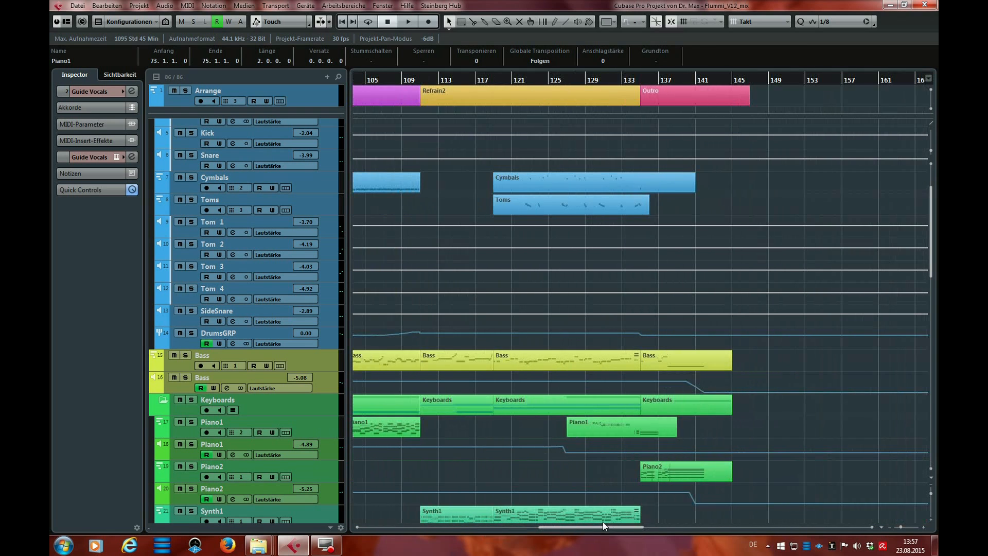
left_click(474, 78)
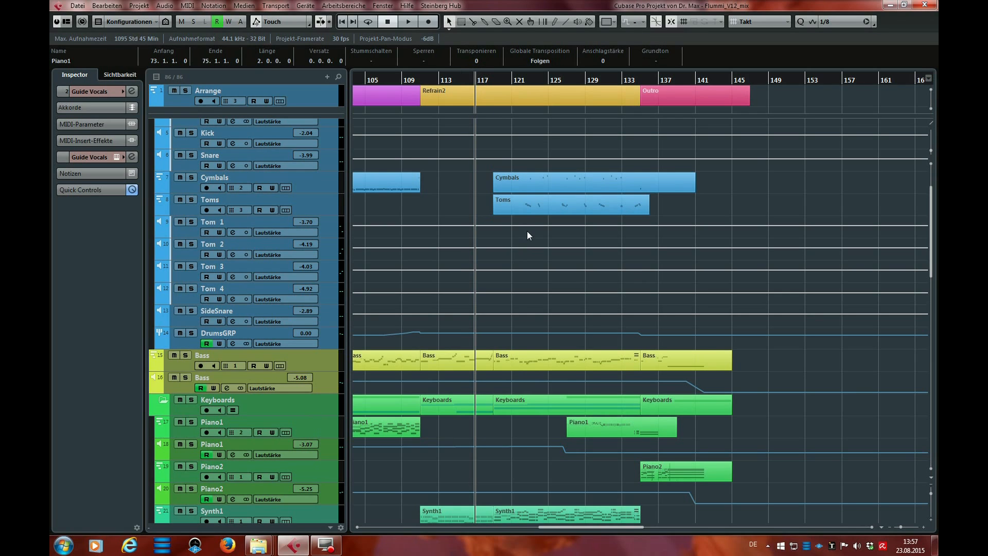
scroll(561, 276, "down", 3)
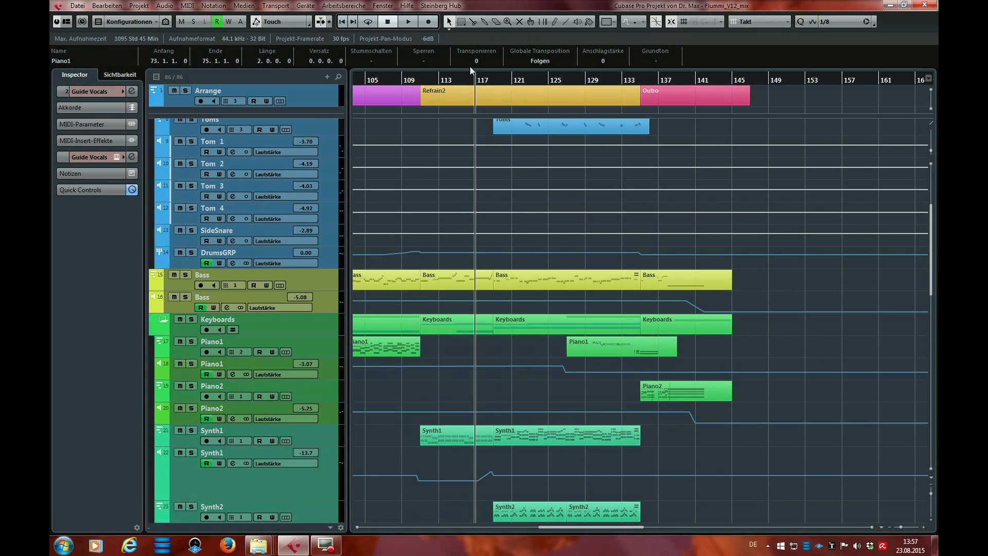
left_click(494, 79)
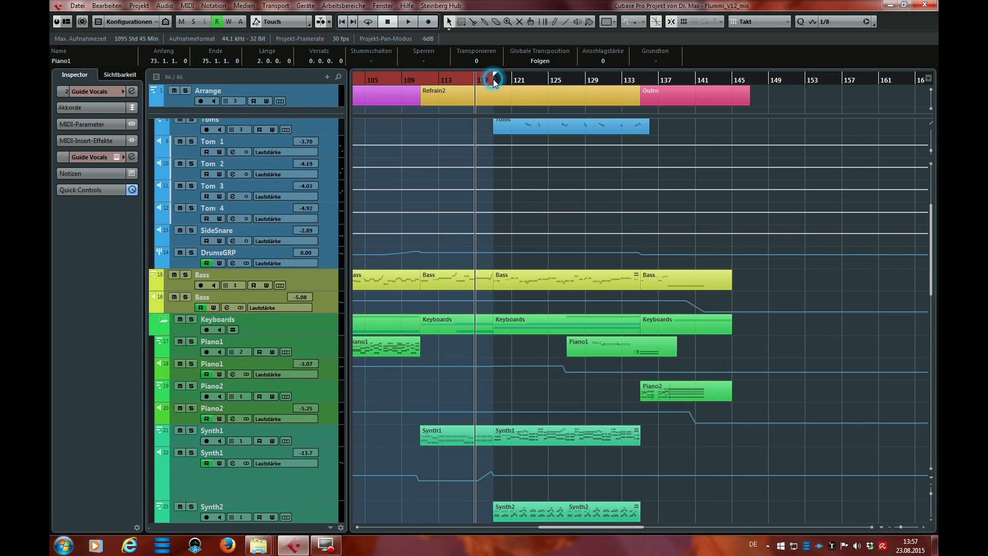
left_click(640, 79, "alt")
Step: Examine the synth, guitar, percussion and piano parts in the final Refrain2, selecting the WideAccGuitar_02 clip
scroll(554, 294, "down", 8)
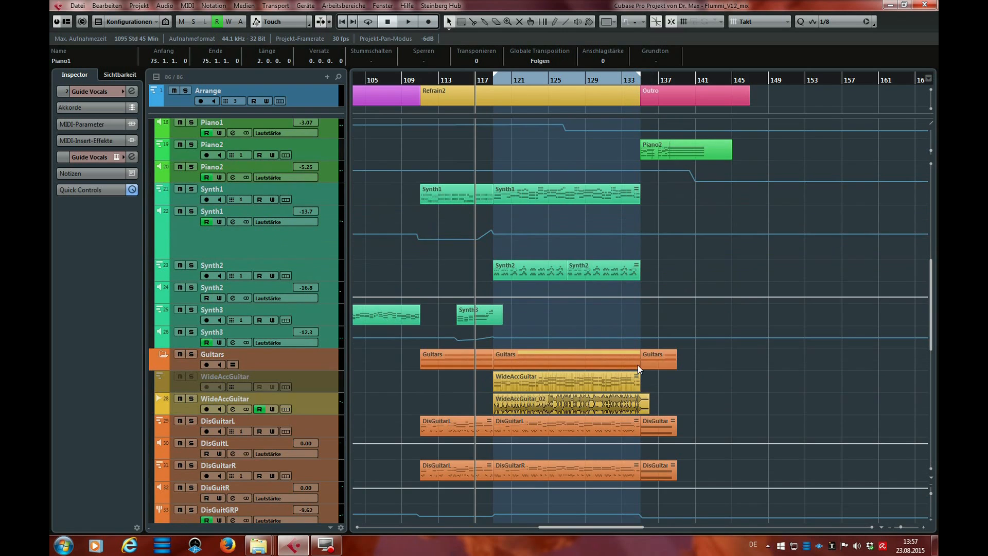
scroll(689, 310, "up", 3)
scroll(718, 343, "down", 5)
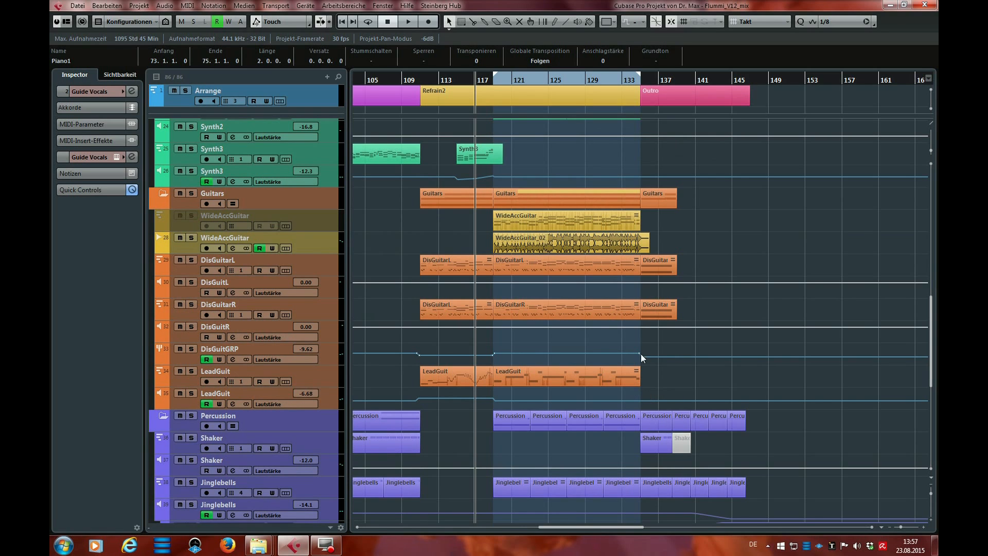
scroll(748, 261, "up", 2)
left_click(578, 316)
scroll(776, 326, "up", 2)
scroll(729, 287, "up", 3)
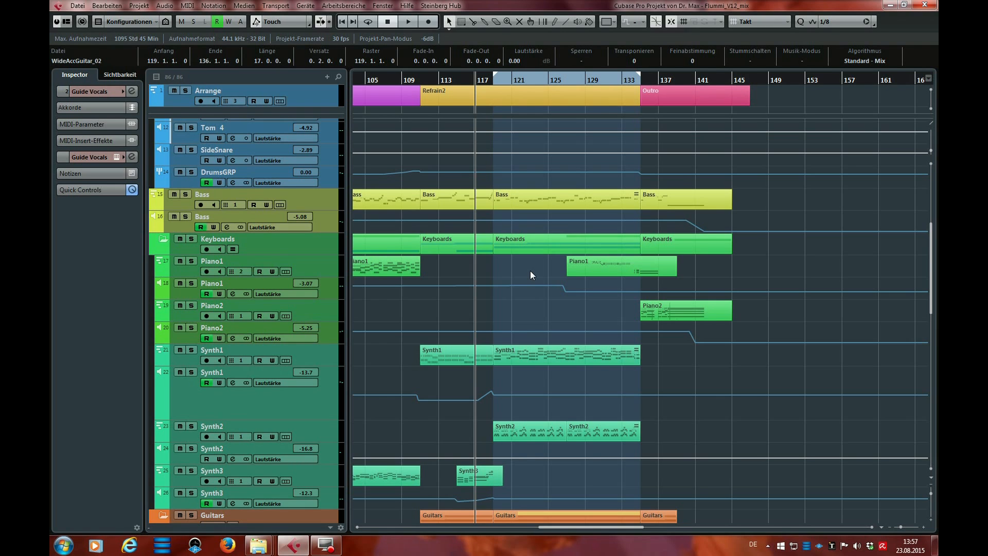
scroll(530, 270, "down", 3)
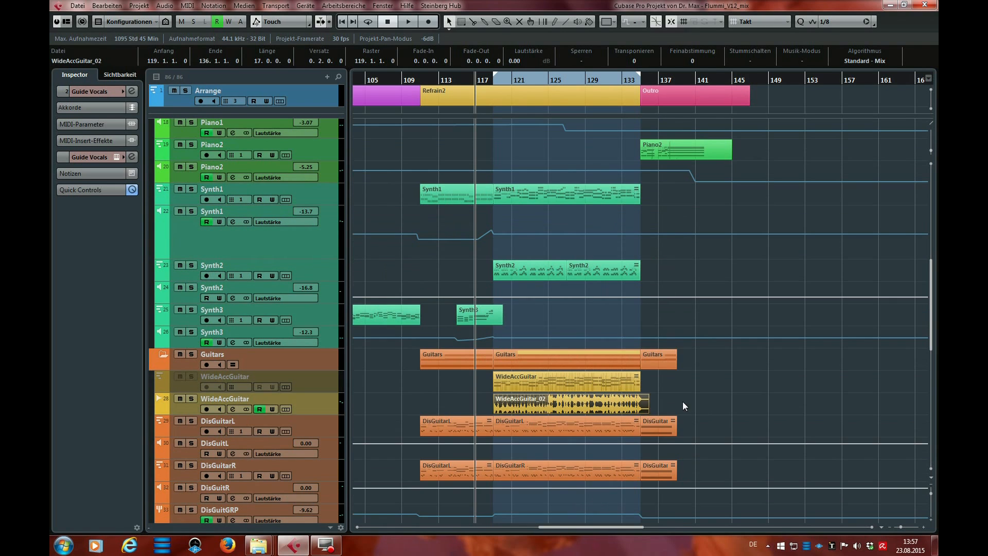
Step: Move the left locator to bar 127 and select the Piano1 part starting there
scroll(715, 358, "up", 3)
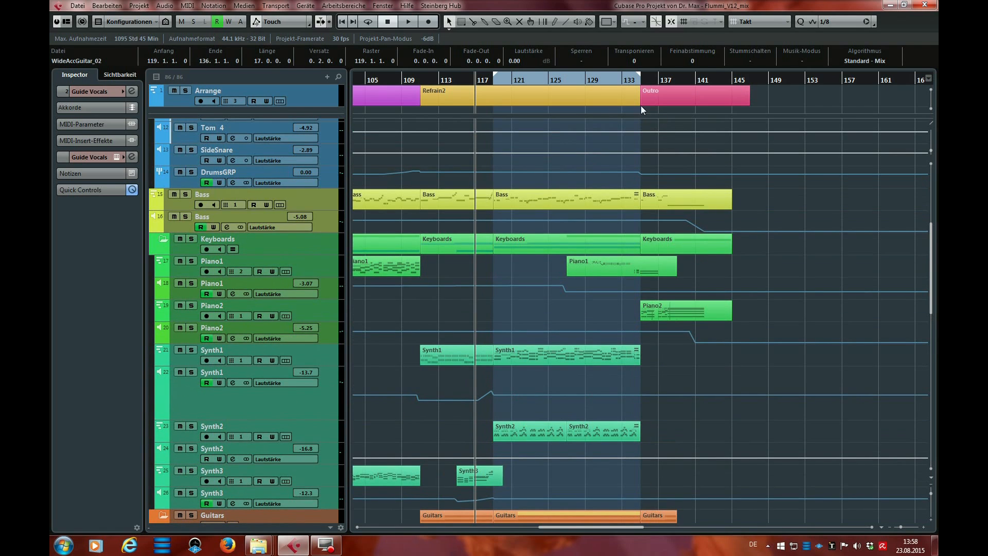
left_click(567, 80, "ctrl")
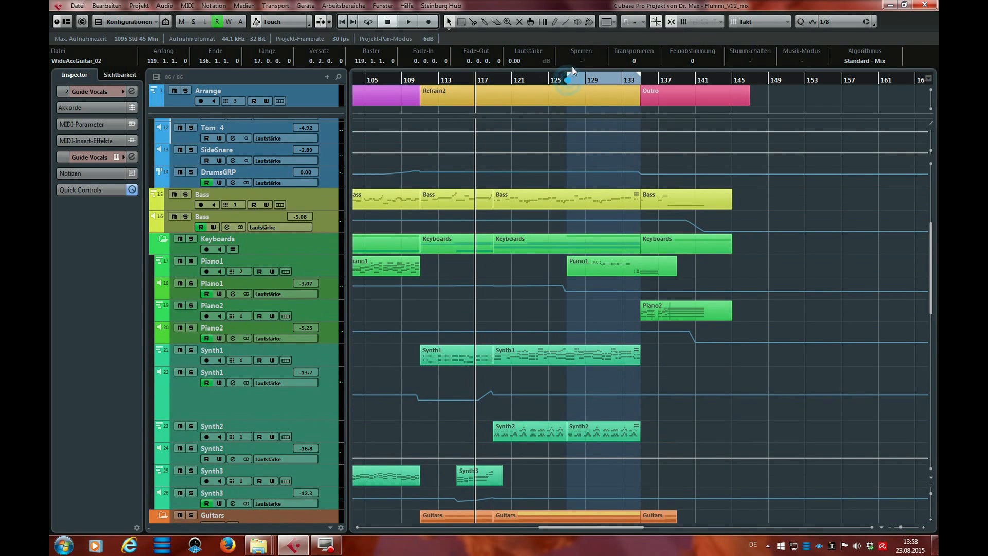
left_click(586, 260)
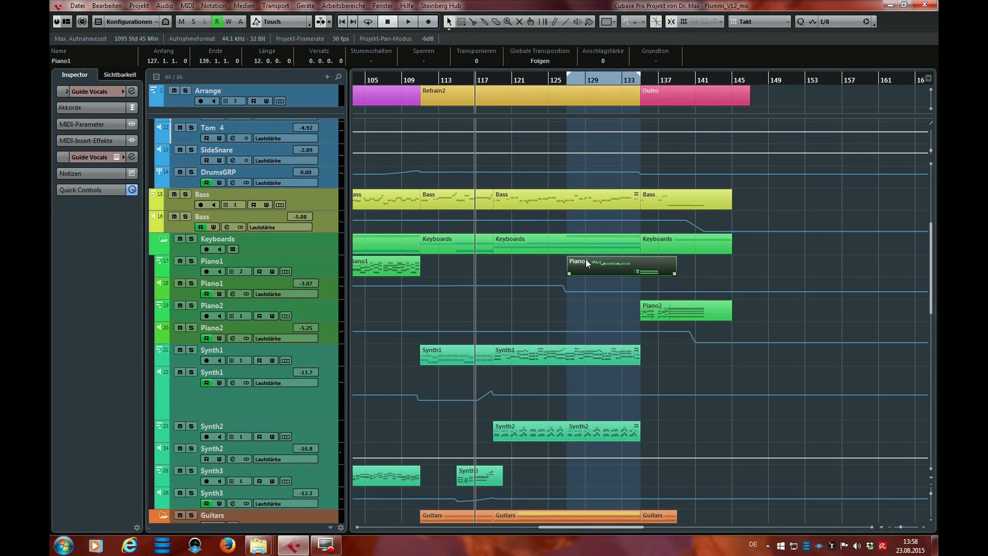
Step: Play the final Refrain2 from bar 127 with Piano1 muted, stop playback and unmute the track
key("l")
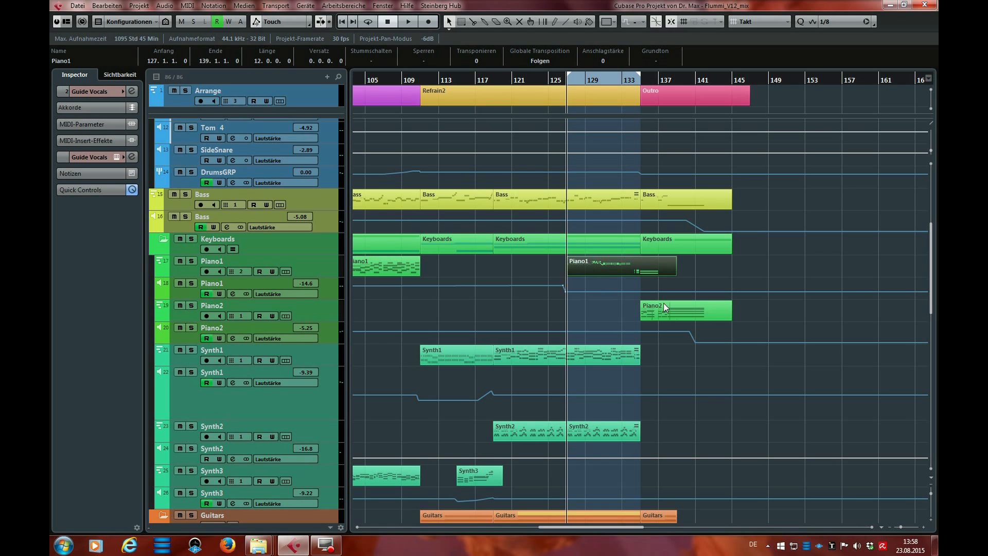
scroll(734, 331, "down", 3)
scroll(735, 331, "up", 2)
scroll(735, 332, "up", 2)
left_click(180, 261)
key("space")
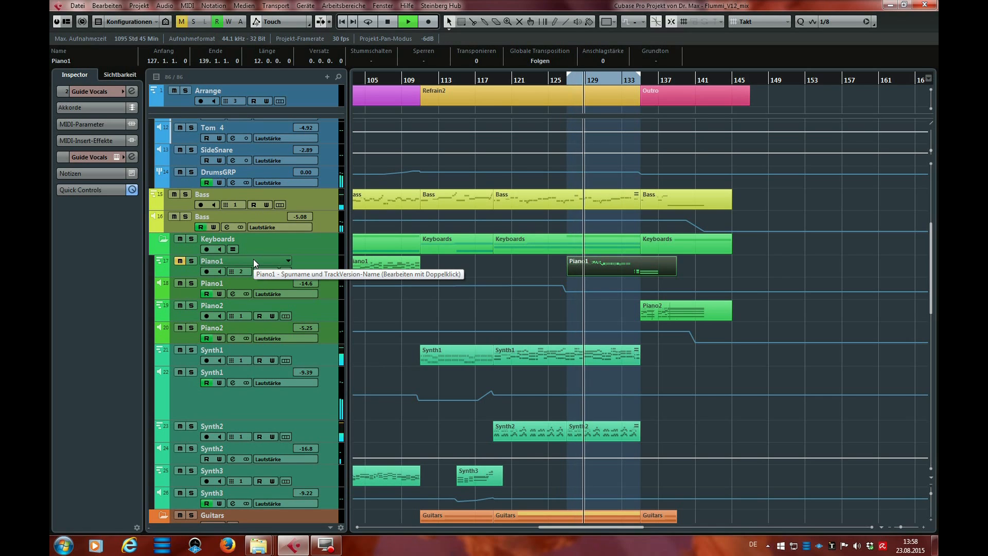
key("space")
left_click(181, 262)
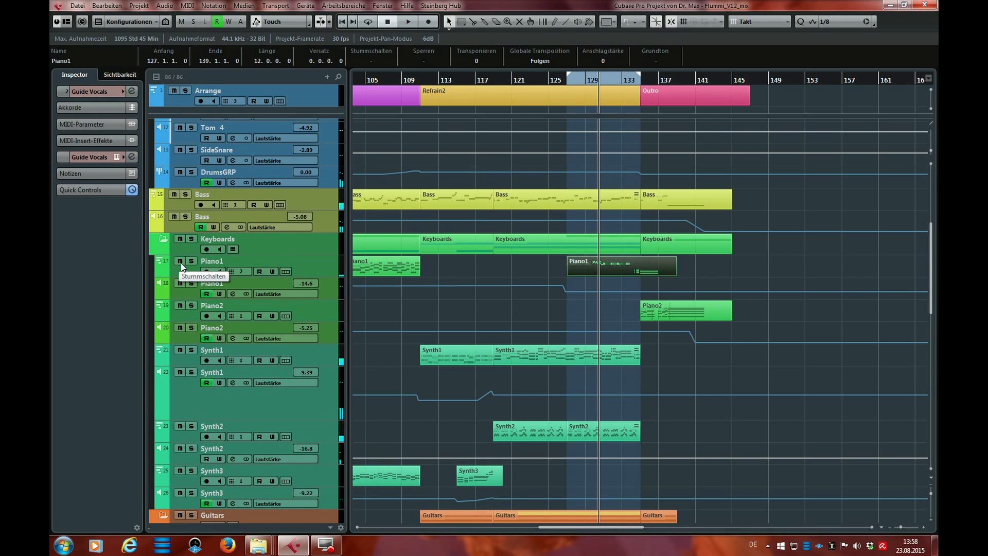
Step: Play from bar 127 with Piano1 audible, soloing it briefly before returning to the full mix and stopping playback
key("space")
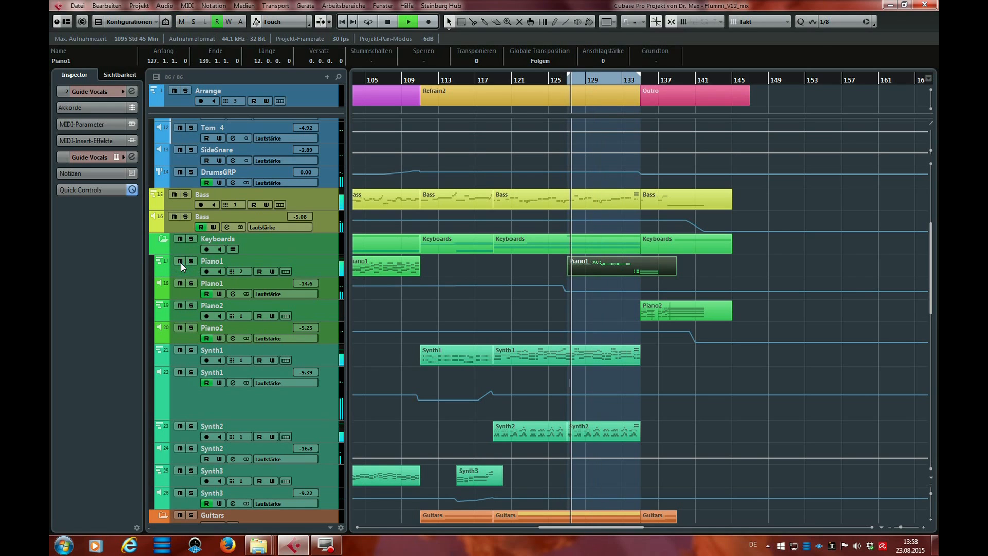
left_click(191, 262)
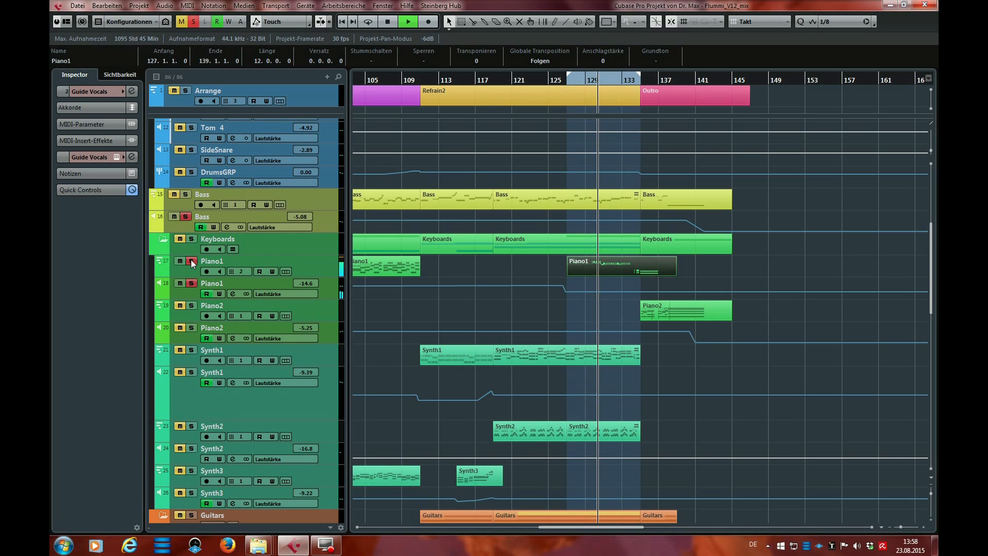
left_click(191, 262)
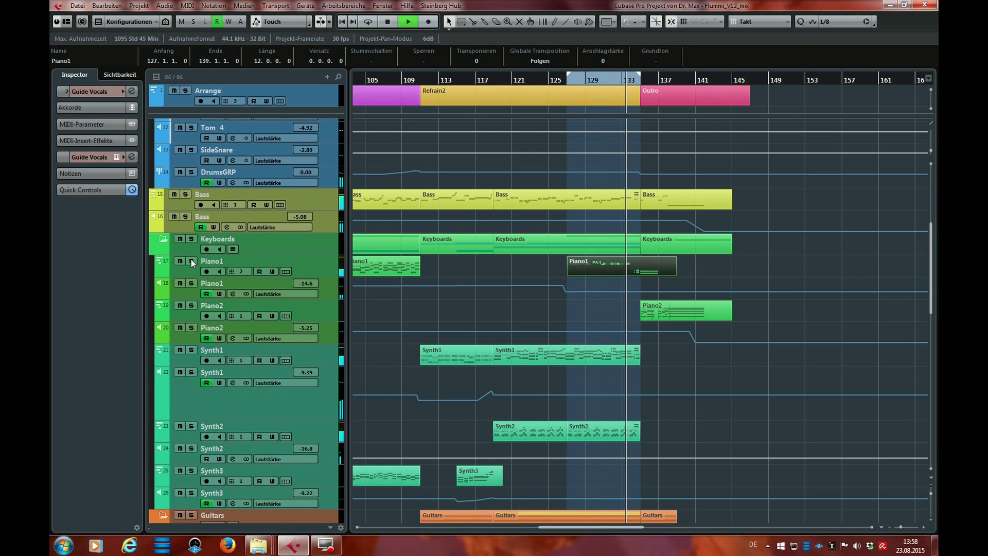
key("space")
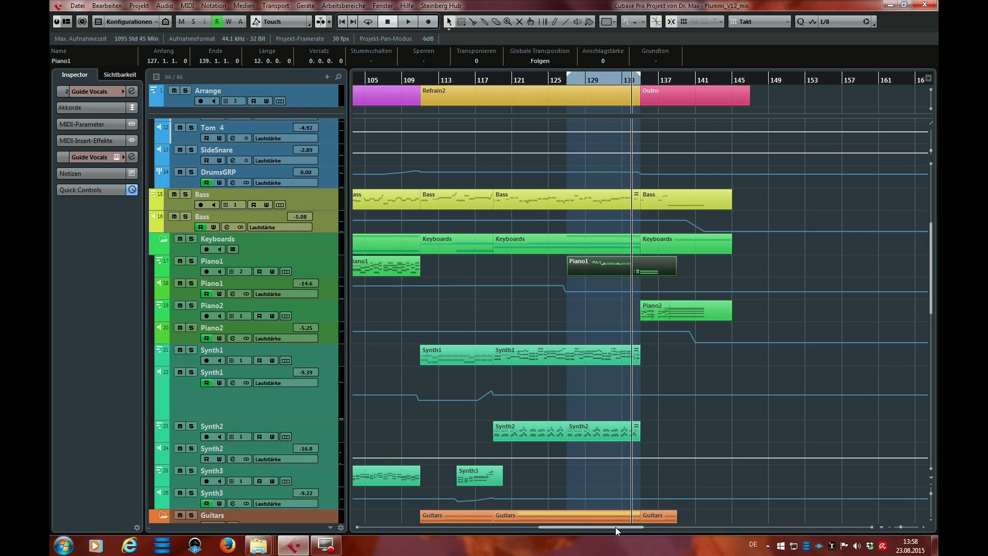
Step: Examine the guitar, synth and percussion parts around the final Refrain2, selecting and deselecting the WideAccGuitar_02 clip
mouse_move(616, 527)
left_mouse_down()
mouse_move(508, 521)
mouse_move(613, 523)
left_mouse_up()
scroll(651, 481, "down", 3)
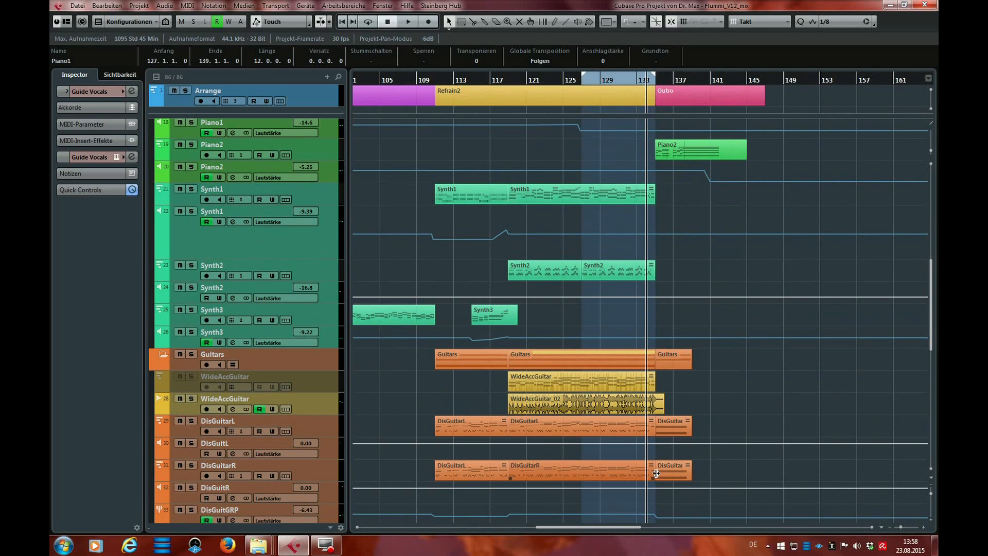
left_click(635, 406)
scroll(777, 409, "down", 2)
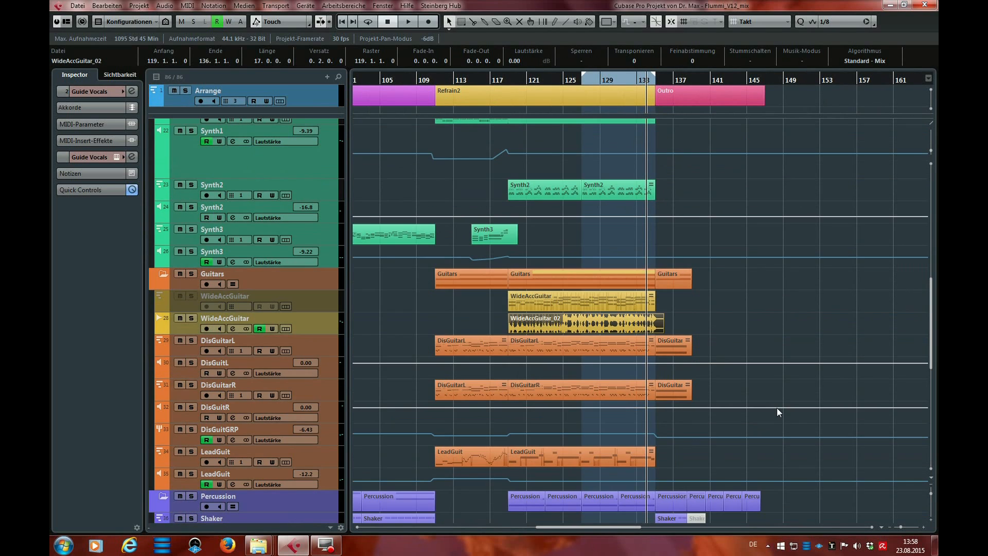
left_click(790, 394)
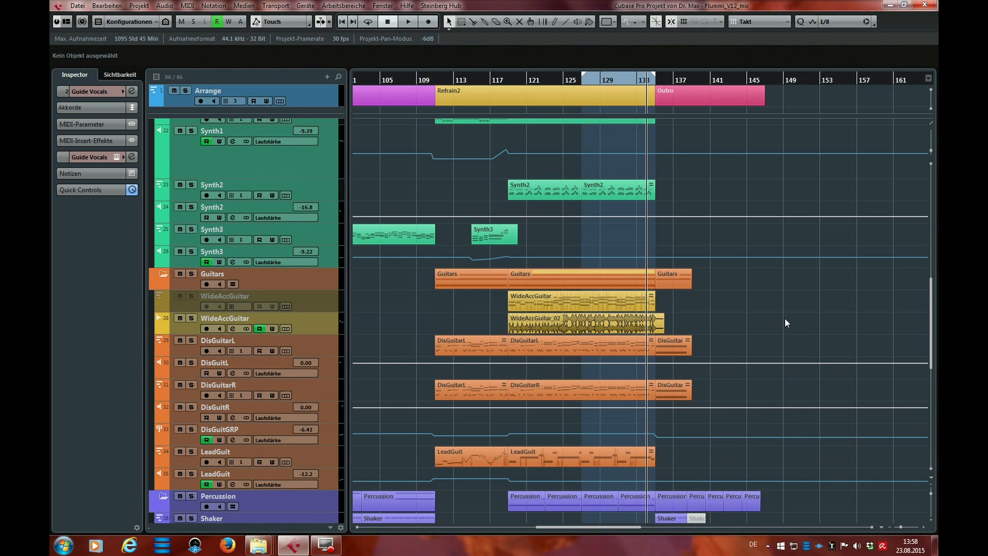
scroll(797, 314, "up", 2)
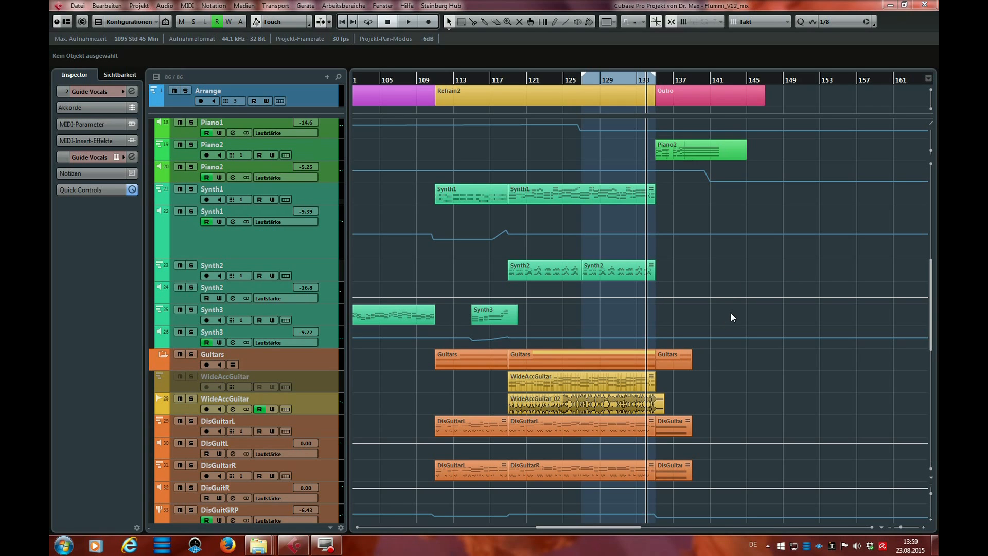
Step: Select the DrumsOVH channel in the MixConsole and return to the project window
key("F3")
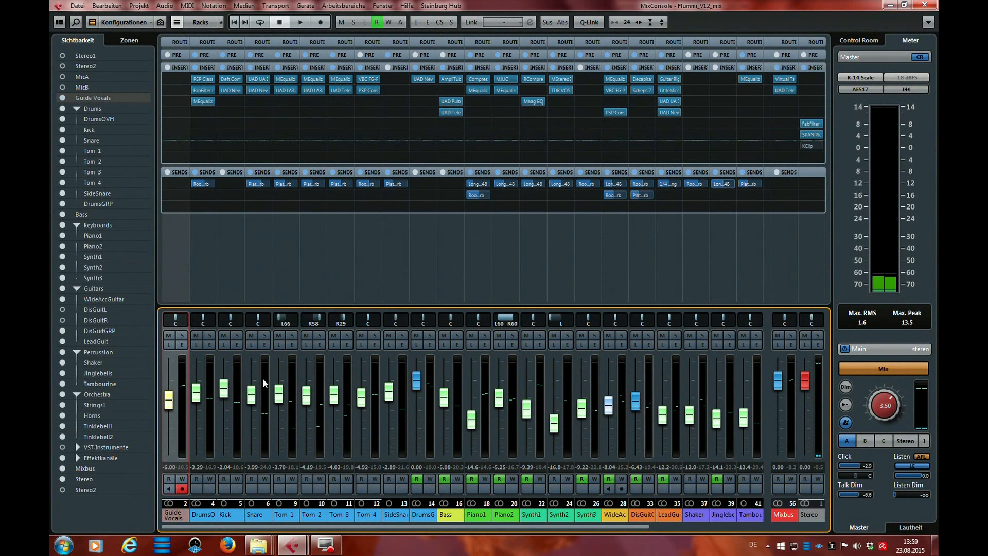
left_click(208, 515)
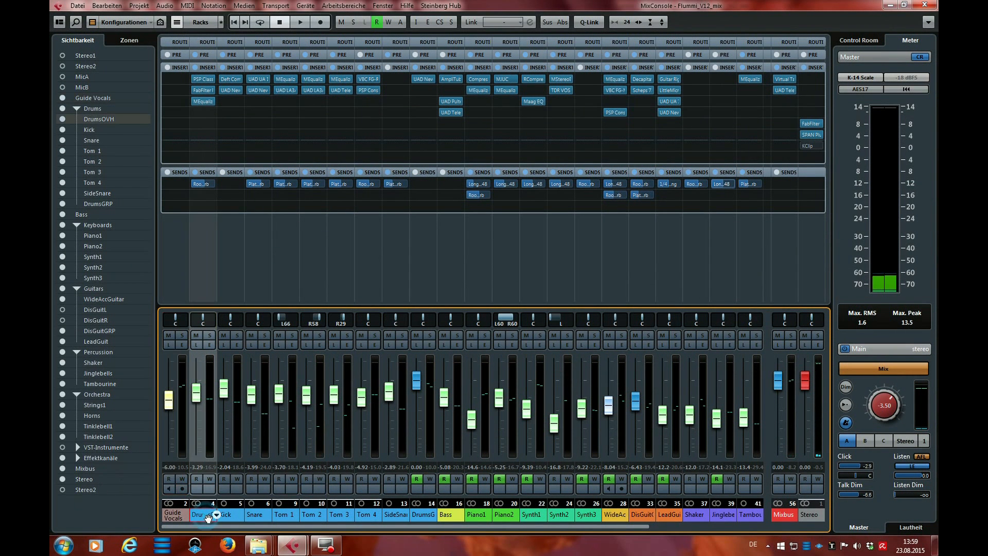
key("F3")
Step: Mute Guide Vocals, move the left locator to bar 119 in Refrain2 and play from there
left_click(531, 78)
scroll(388, 203, "up", 10)
left_click(175, 124)
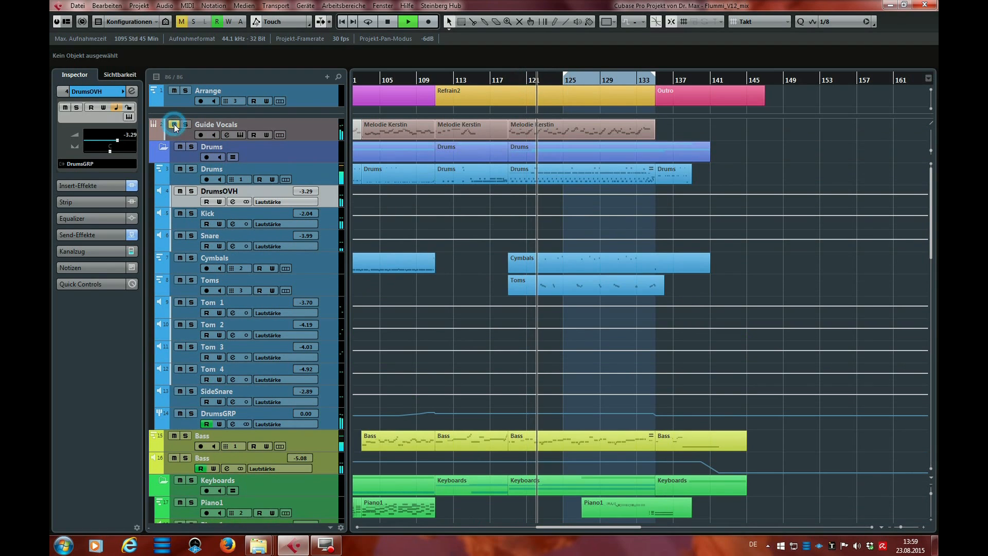
left_click(513, 79, "ctrl")
key("space")
key("KP_1")
key("space")
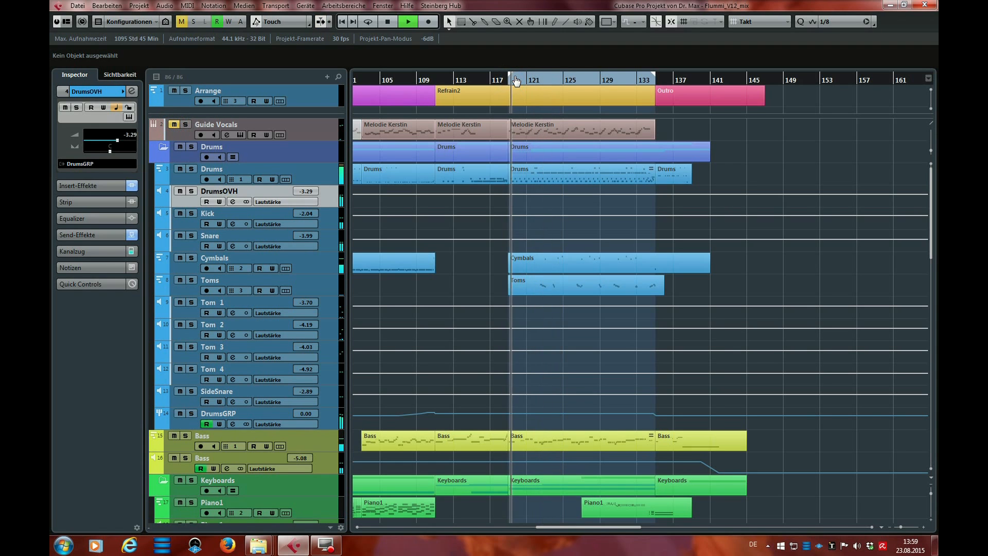
Step: Solo the DrumsOVH channel in the MixConsole and open its MEqualizer insert
key("F3")
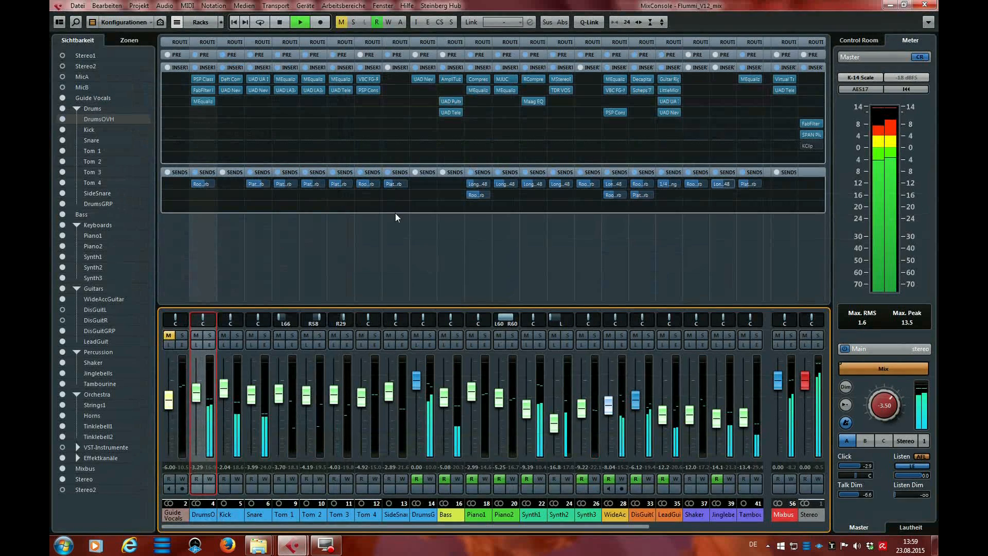
left_click(211, 335)
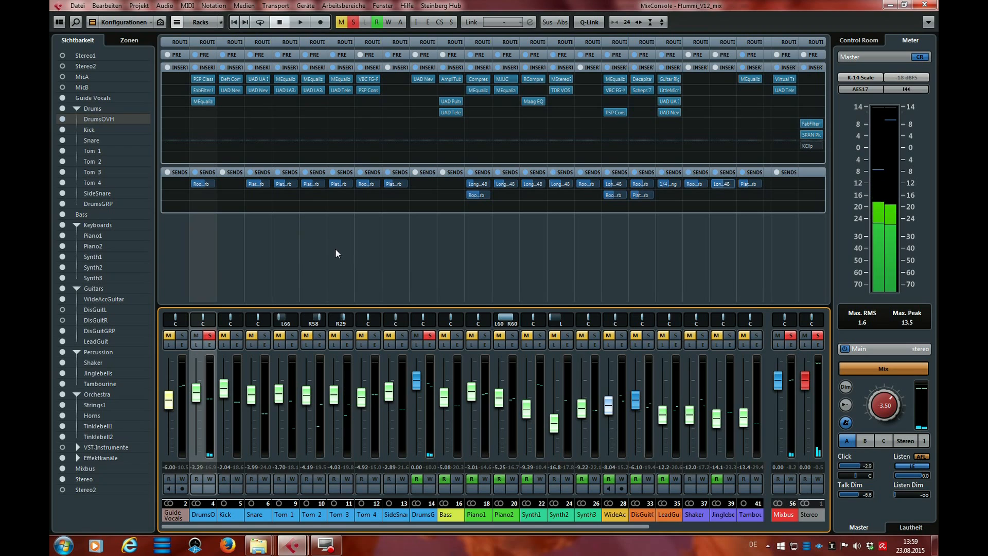
left_click(204, 102)
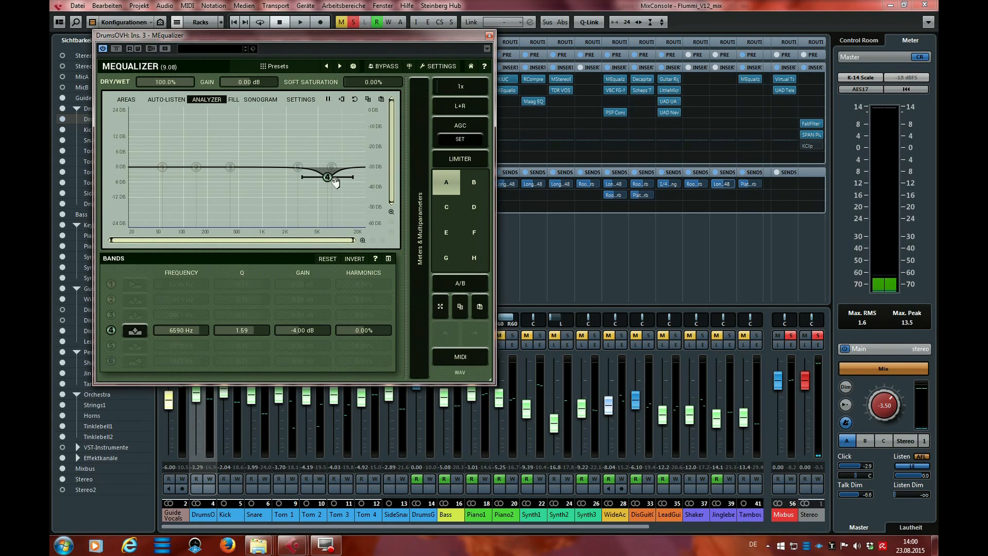
Step: During playback, boost the DrumsOVH equalizer's 6590 Hz band to +5.89 dB, and lower it to -4.84 dB for comparison
key("space")
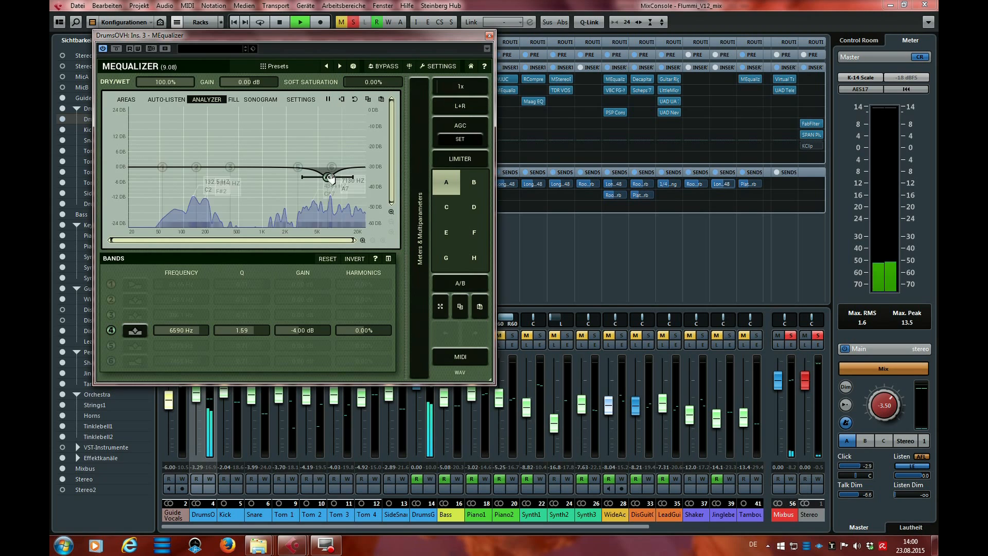
left_click_drag(328, 178, 327, 153)
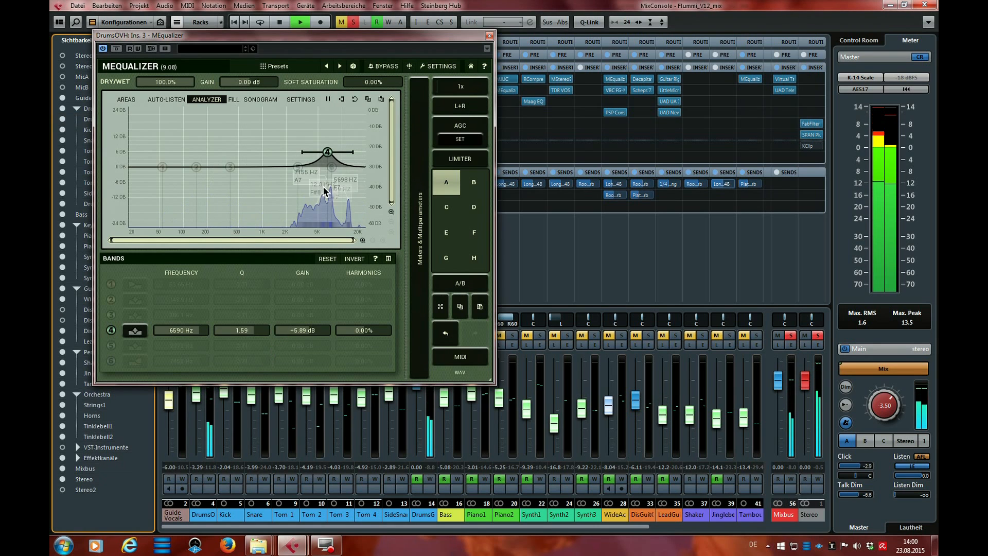
left_click_drag(327, 153, 328, 179)
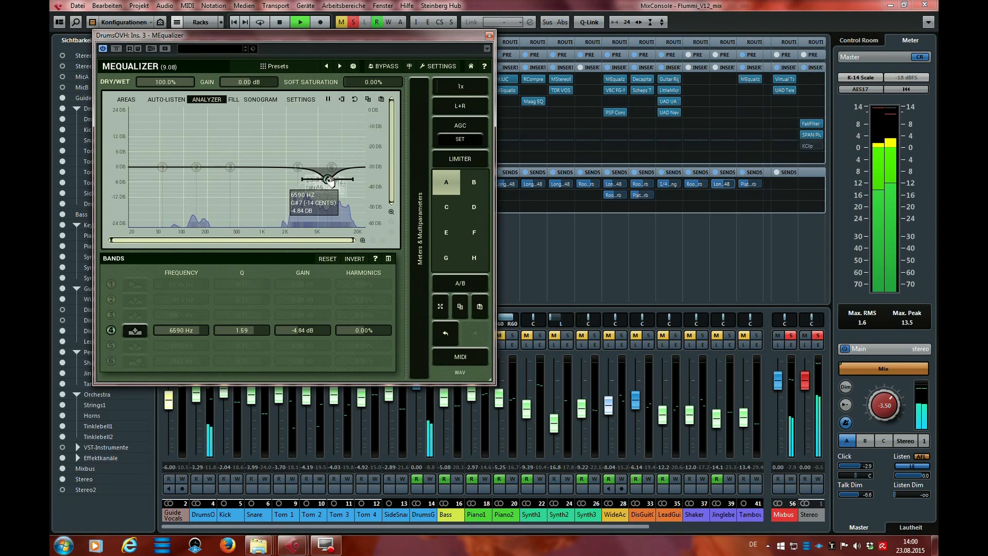
Step: Compare the overheads with equalizer band 4 off and on, close MEqualizer and unsolo DrumsOVH
left_click(112, 332)
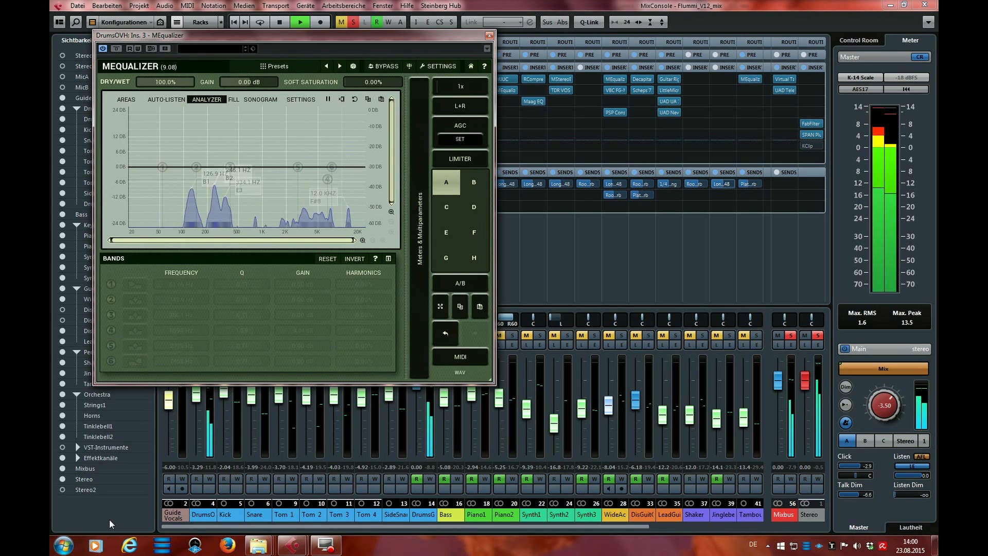
left_click(112, 331)
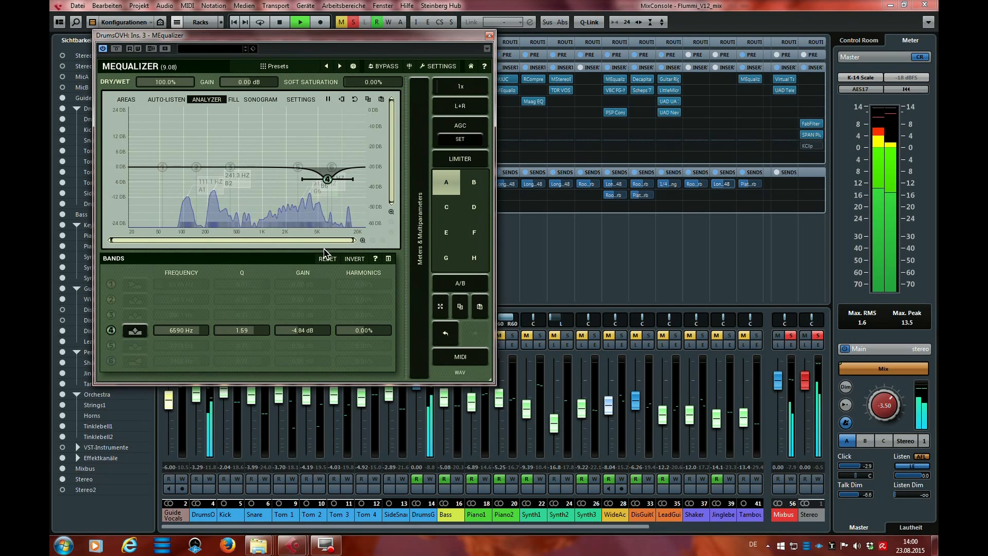
key("space")
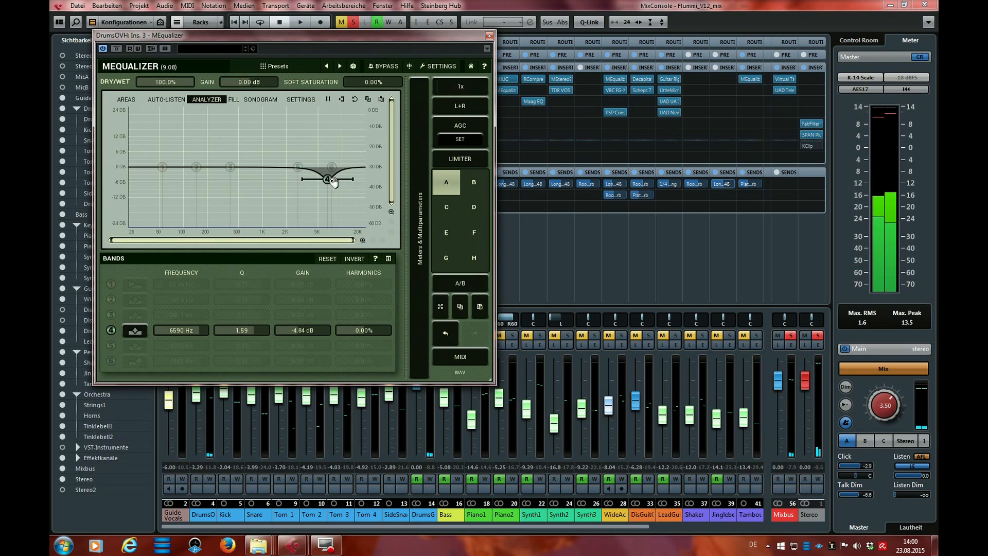
left_click(490, 36)
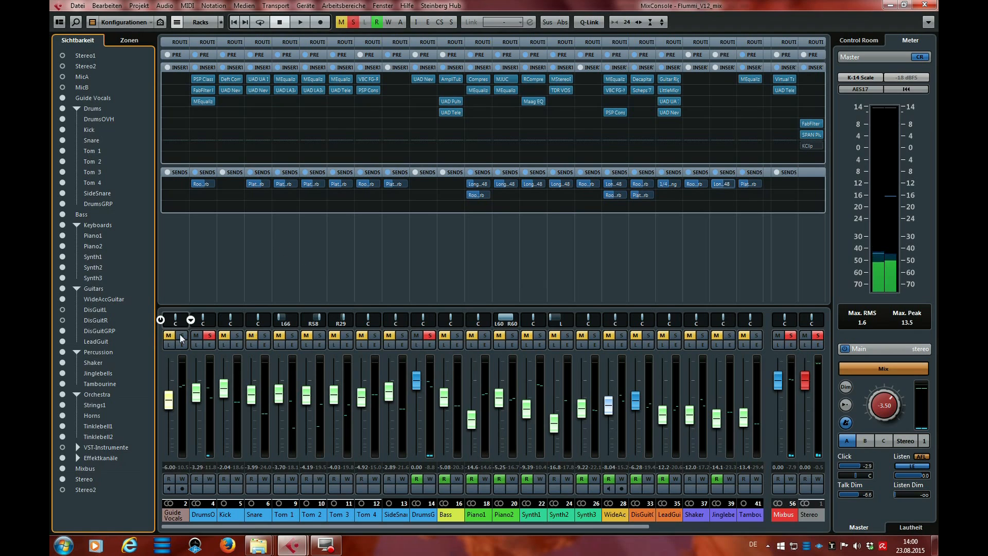
left_click(209, 336)
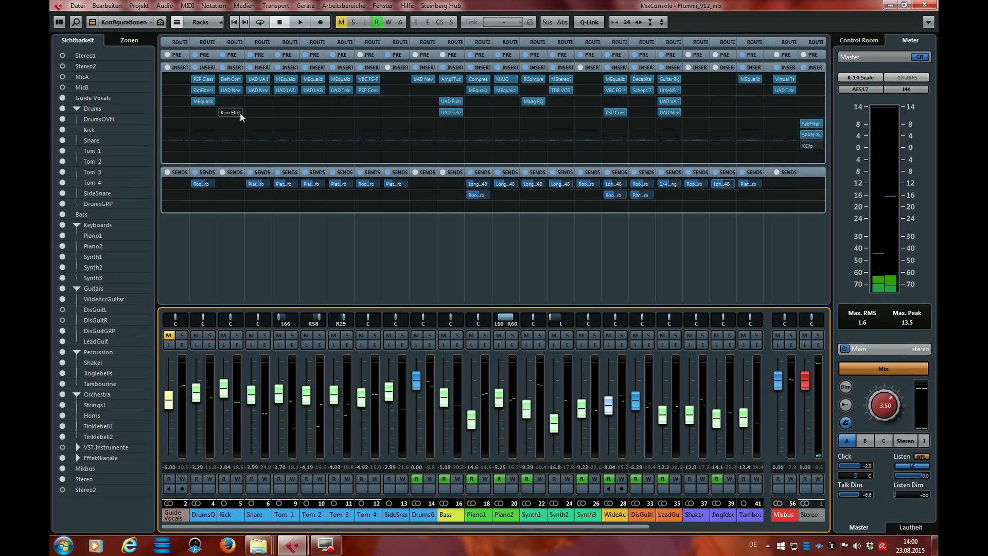
Step: Open the Kick channel's Deft Compressor, move its window clear of the drum channel strips and solo Kick
left_click(226, 517)
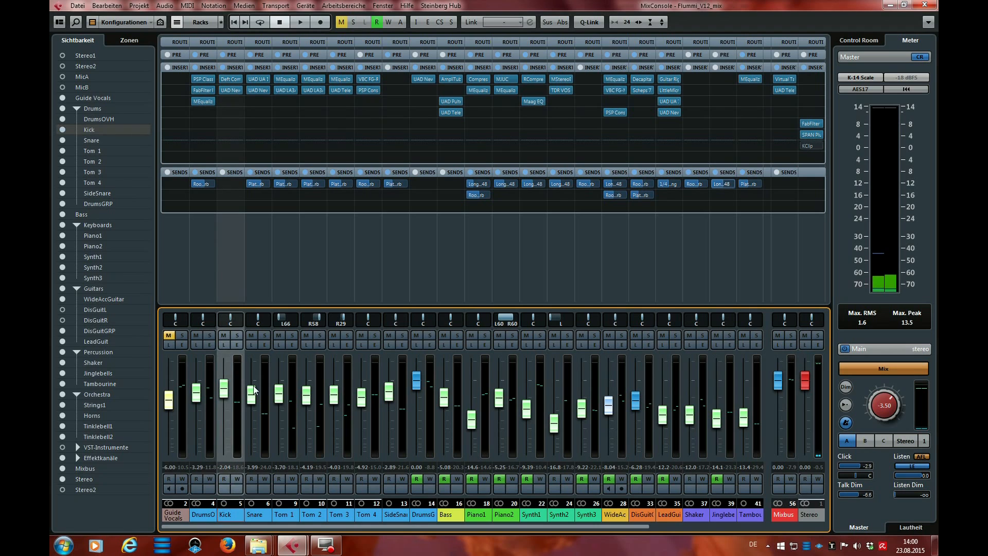
left_click(222, 263)
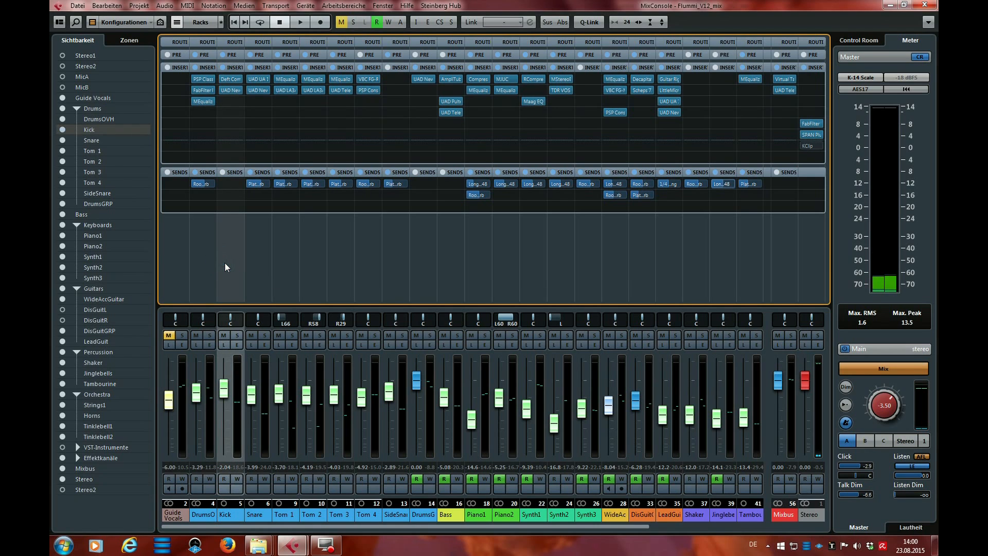
left_click(230, 81)
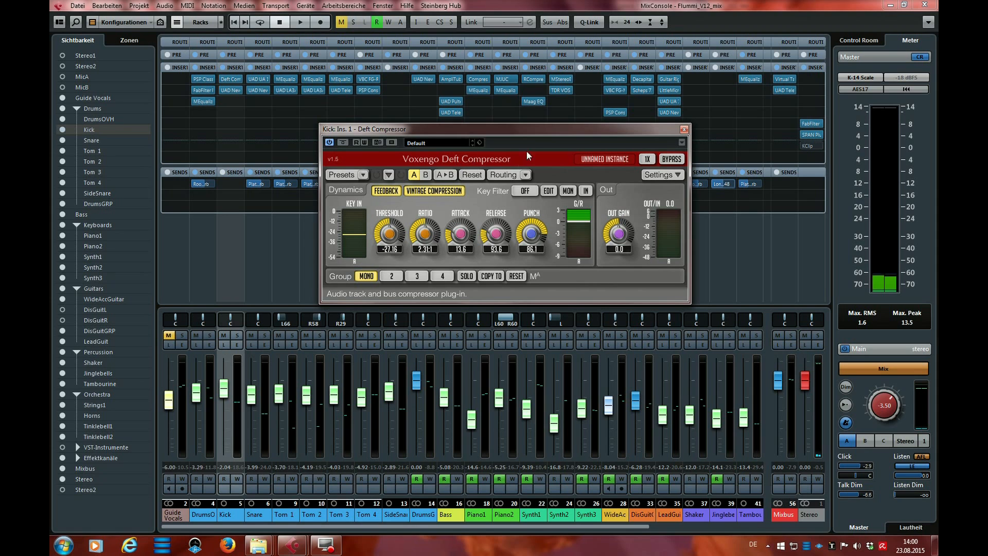
left_click_drag(540, 128, 660, 178)
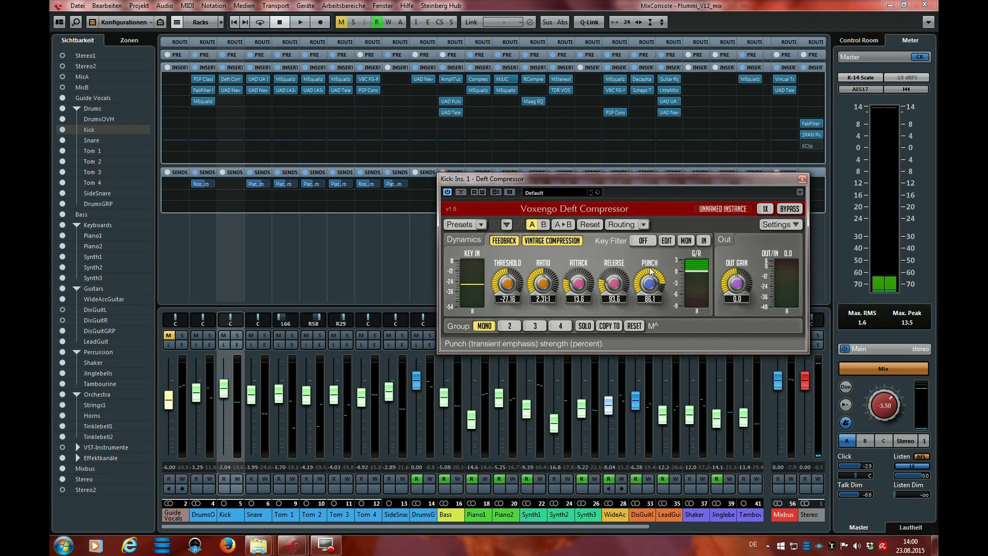
left_click(236, 335)
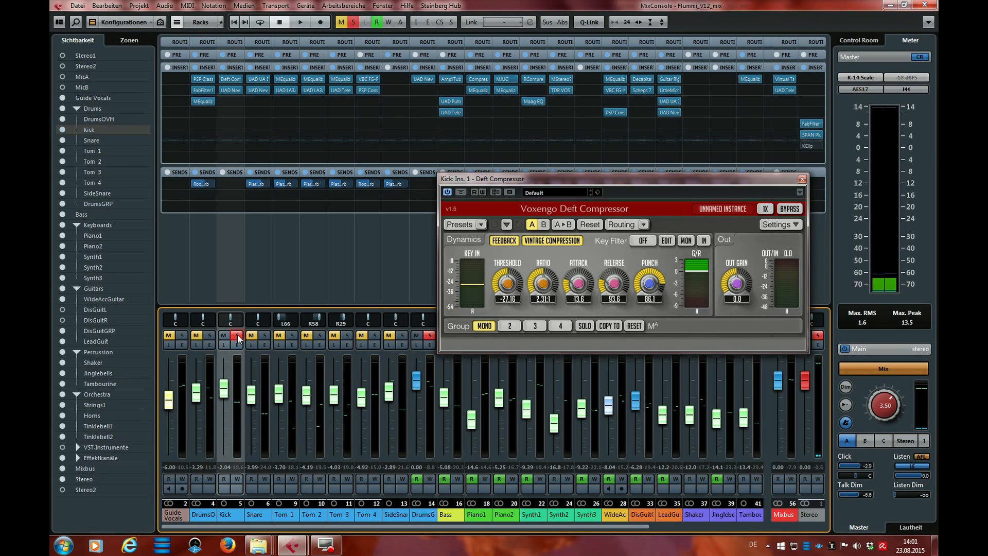
Step: Play the soloed kick through the Deft Compressor and examine its attack setting and gain reduction
key("space")
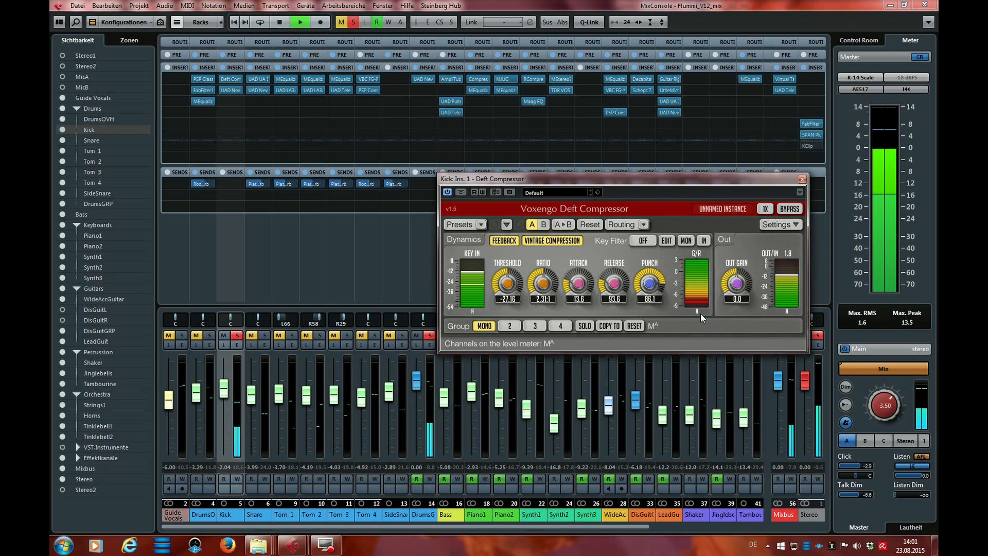
key("space")
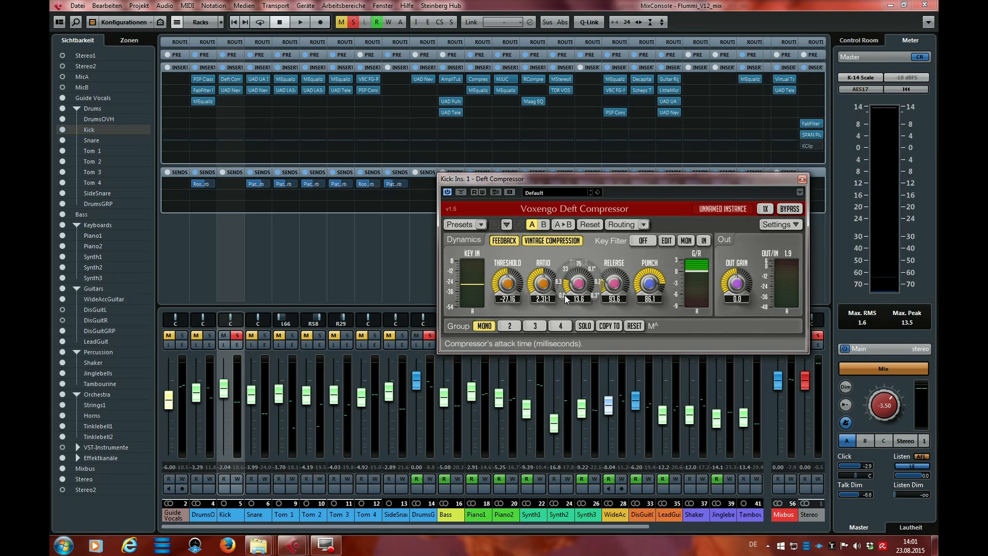
mouse_move(576, 285)
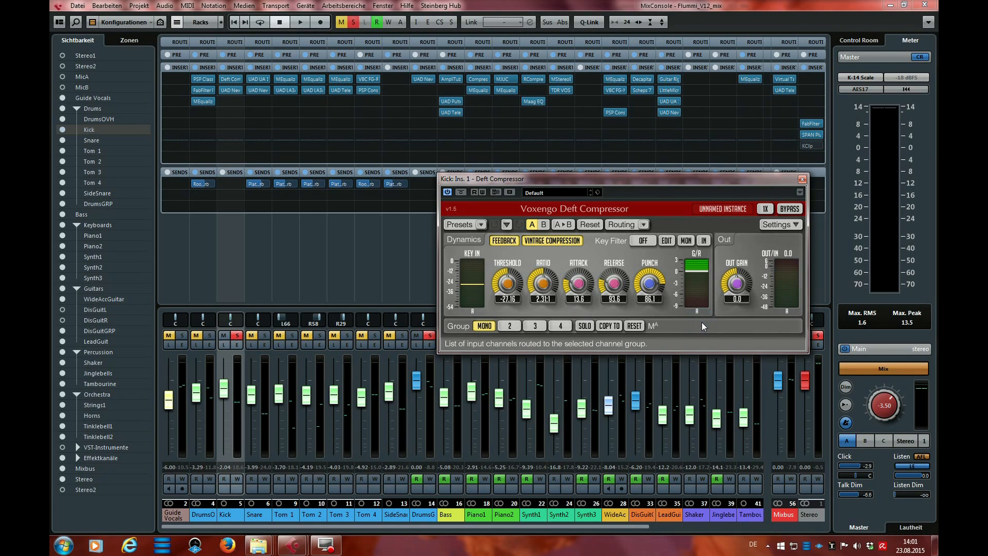
key("space")
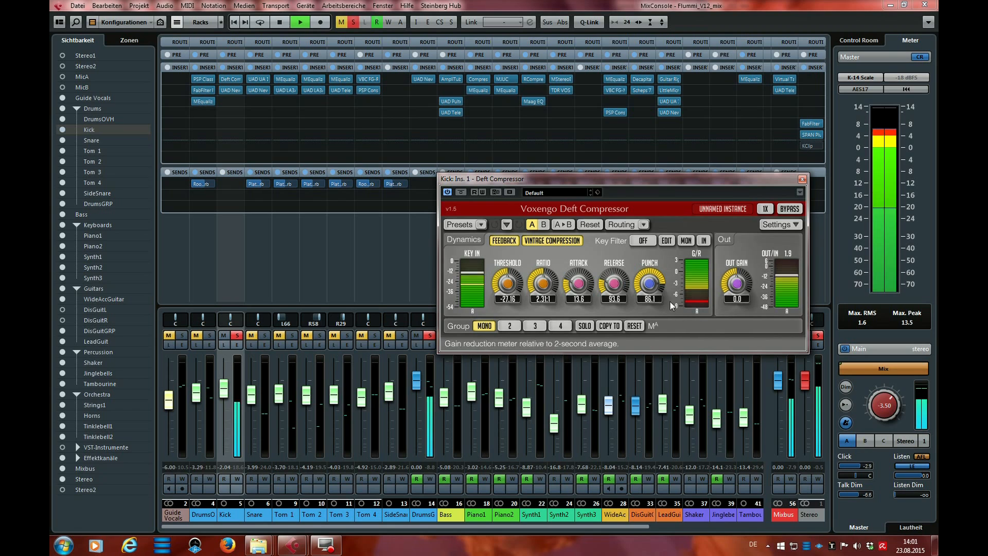
Step: Compare the soloed kick with the Deft Compressor bypassed and active, stop playback and close the compressor
left_click(461, 192)
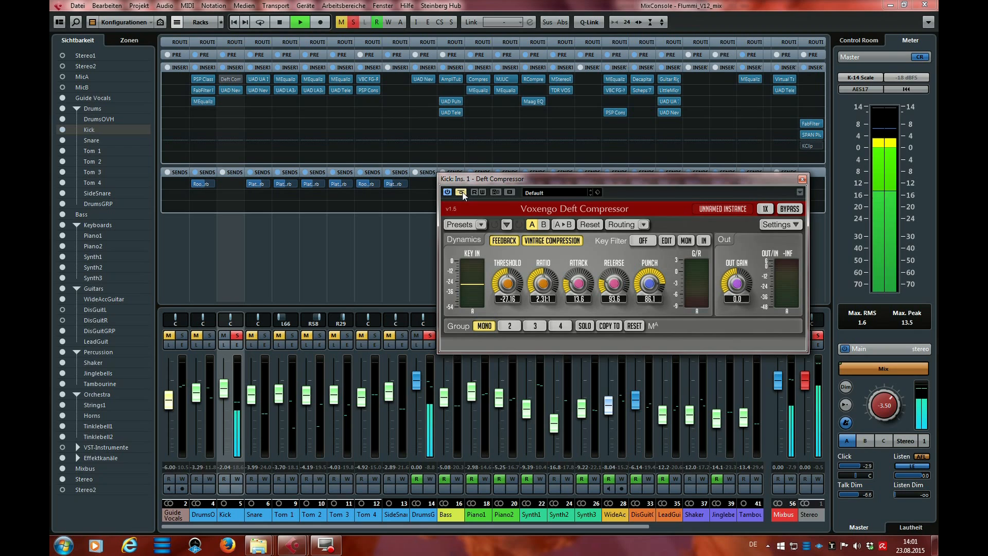
left_click(461, 192)
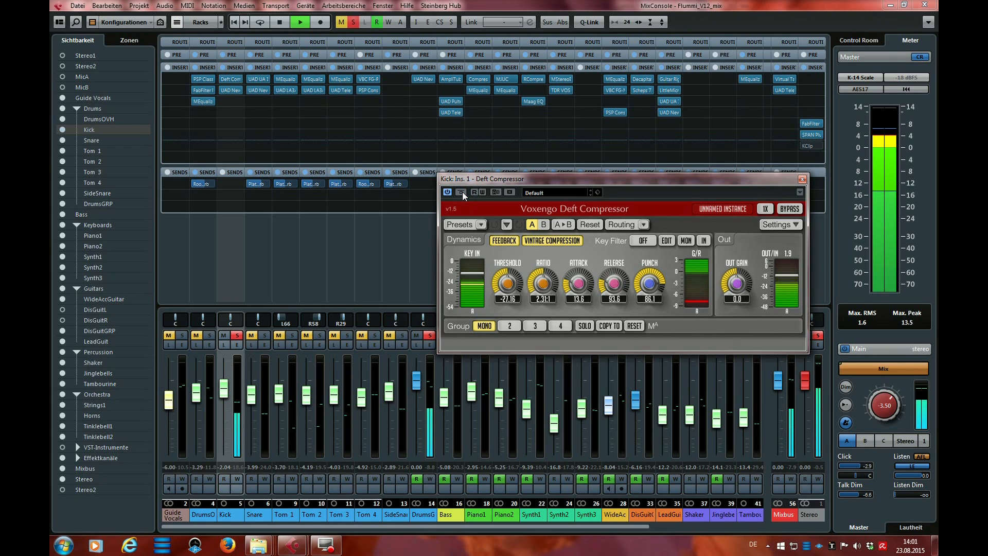
key("space")
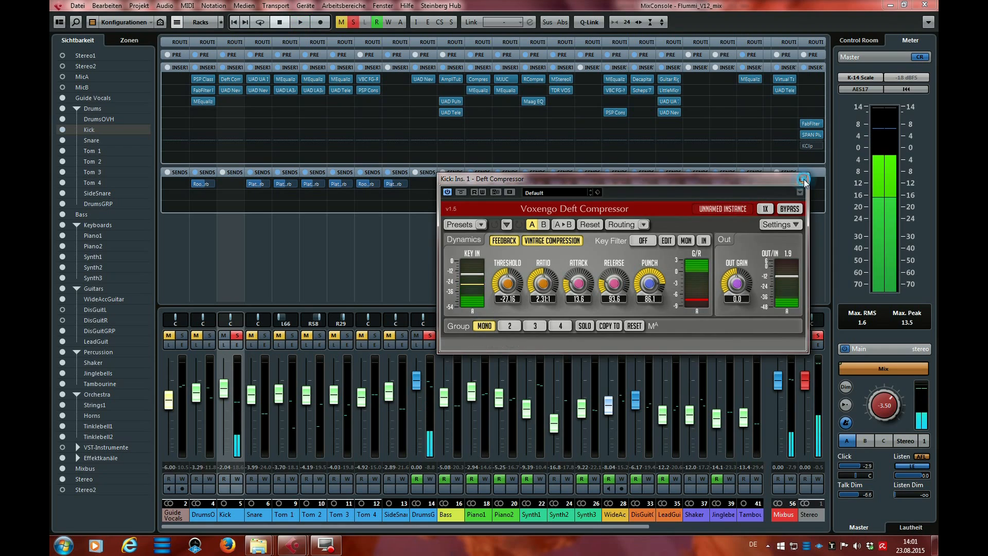
left_click(802, 179)
Step: Select the DrumsGRP channel and widen the mixer strips until the insert names are readable, with DrumsGRP in view
mouse_move(231, 95)
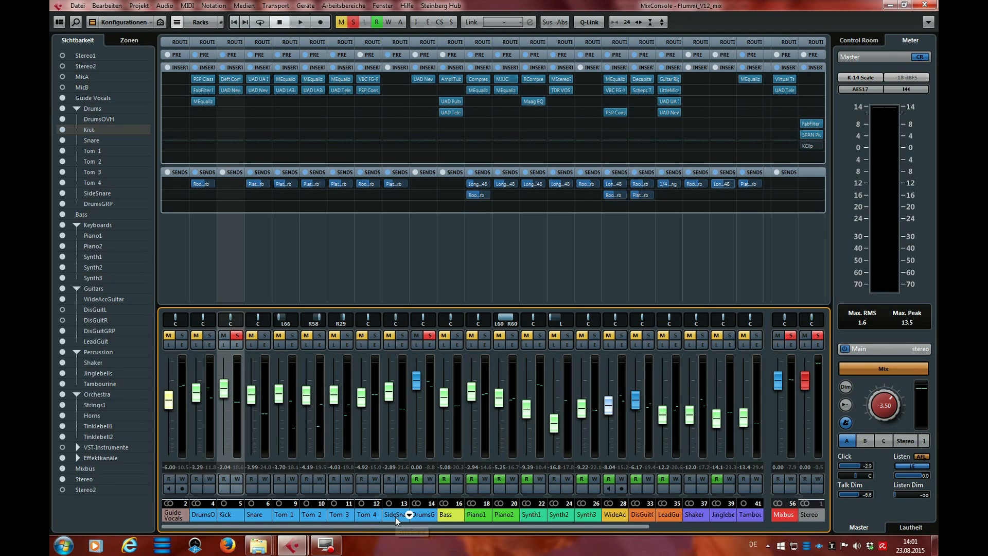
left_click(423, 514)
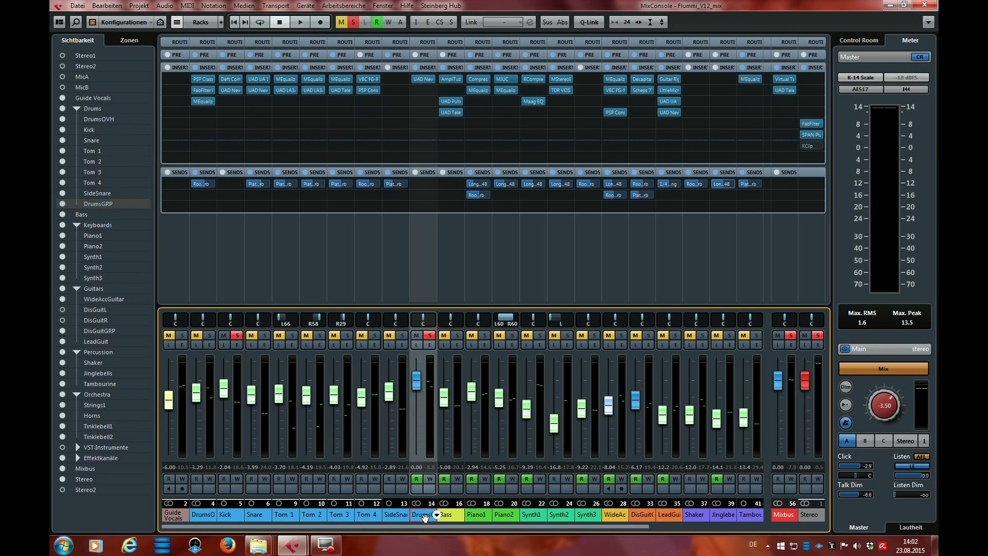
key("h")
key("h")
key("h")
key("h")
key("h")
key("h")
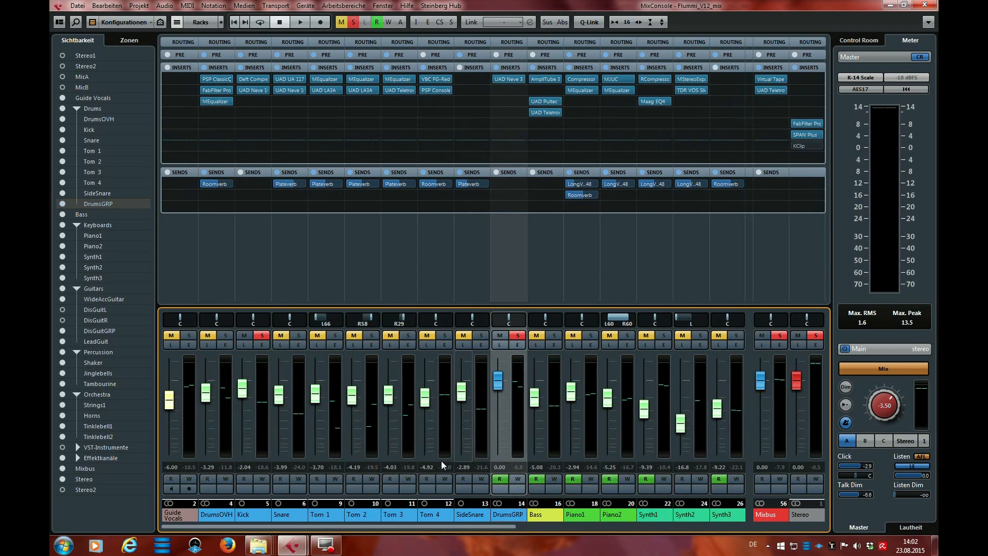
key("h")
key("g")
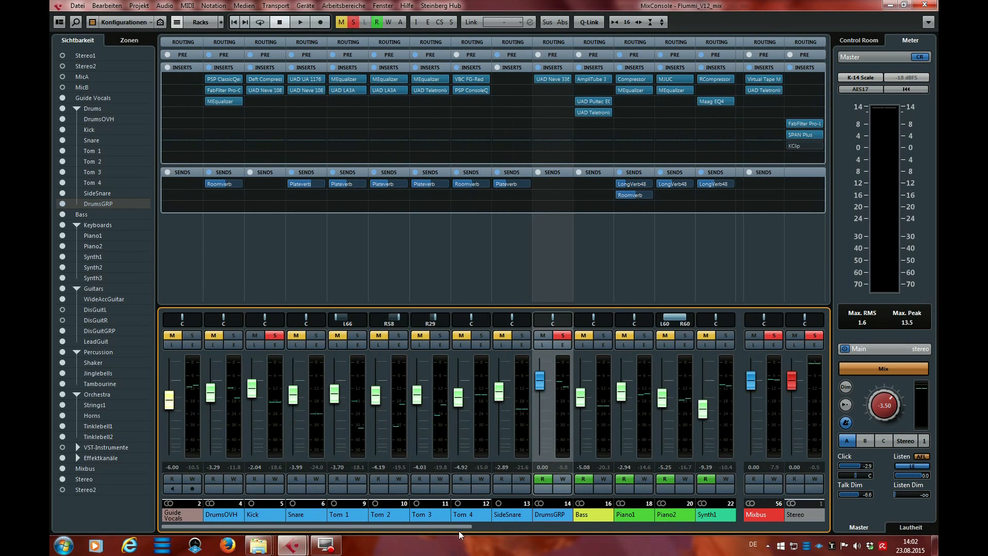
left_click_drag(425, 526, 490, 524)
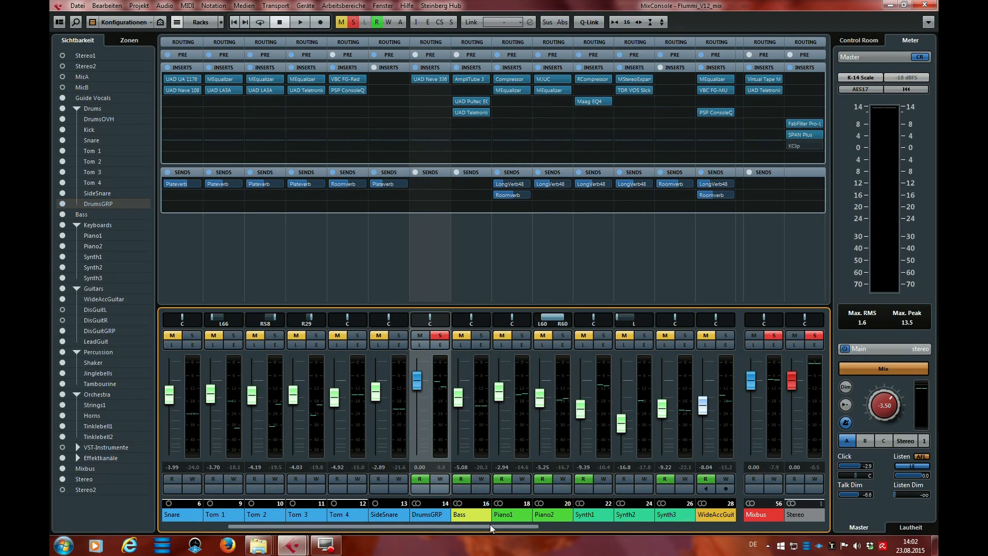
Step: Open DrumsGRP's UAD Neve 33609 compressor, examine its settings, close it and unsolo the drum group
left_click(427, 78)
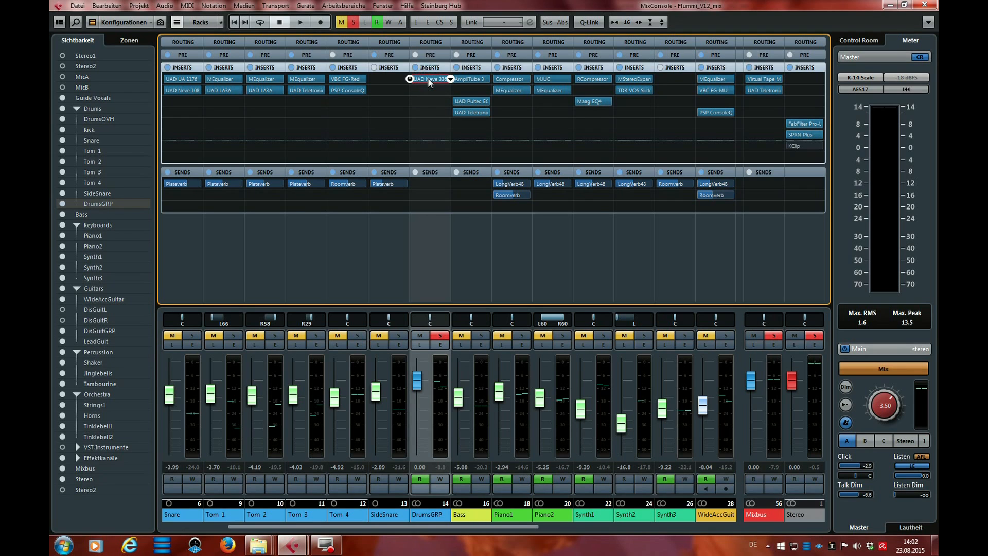
left_click_drag(413, 128, 643, 160)
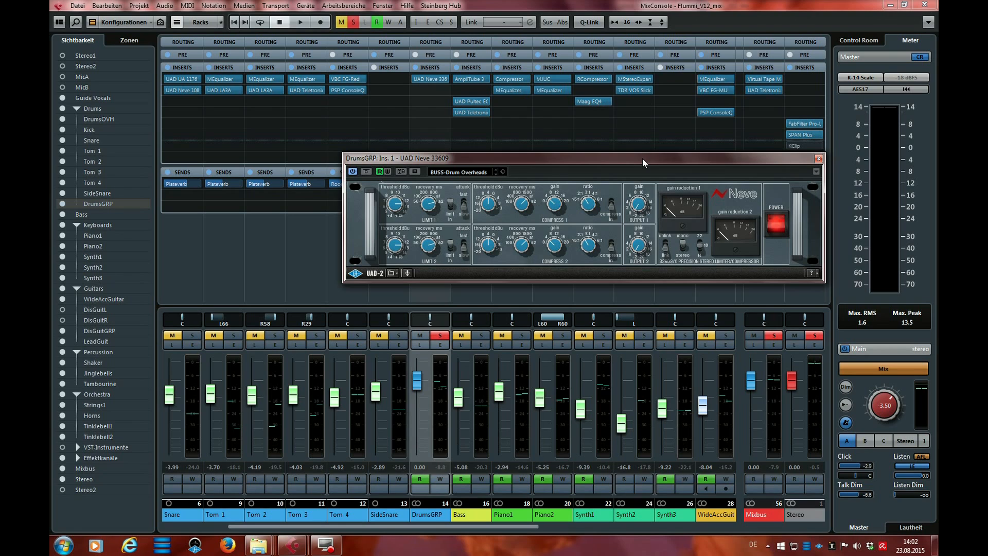
left_click_drag(644, 164, 676, 162)
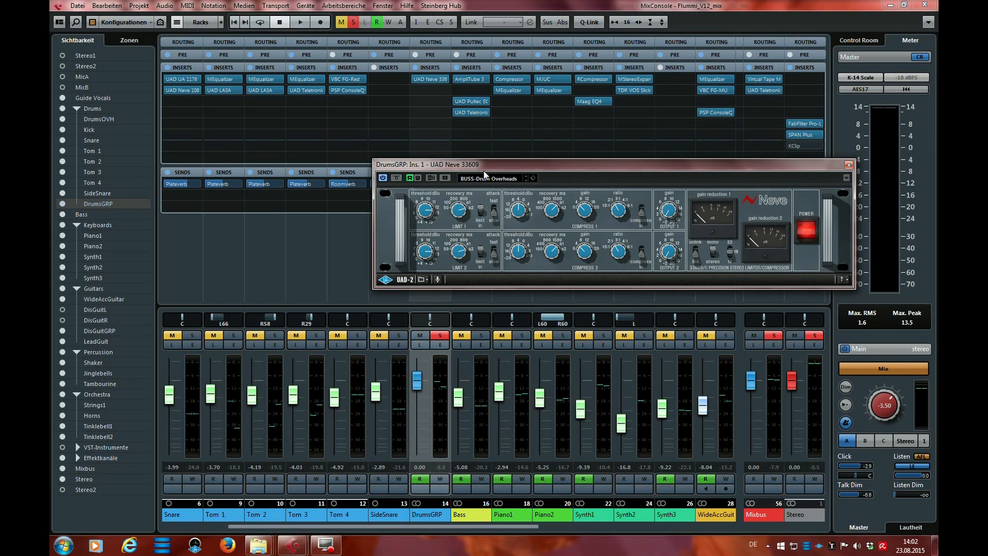
left_click_drag(560, 164, 560, 200)
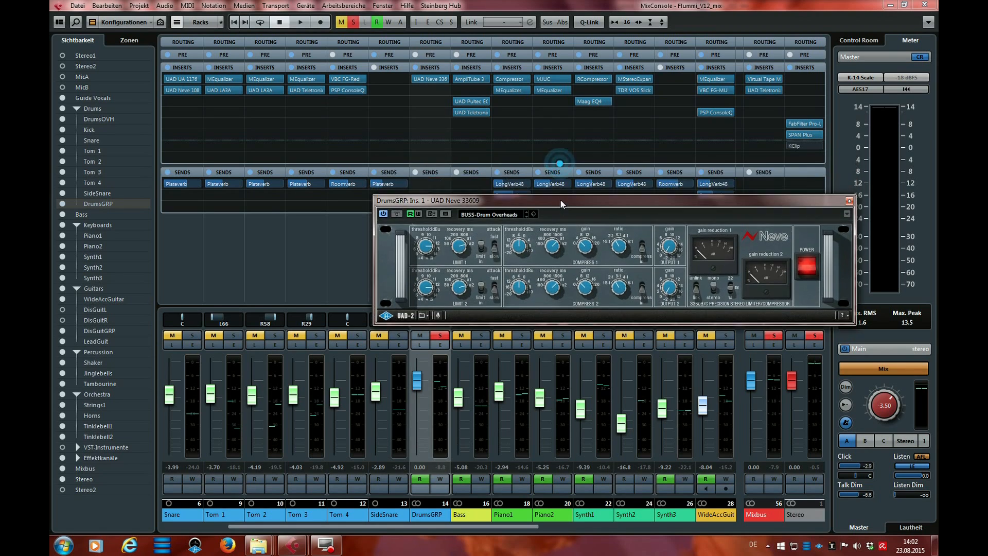
left_click(849, 202)
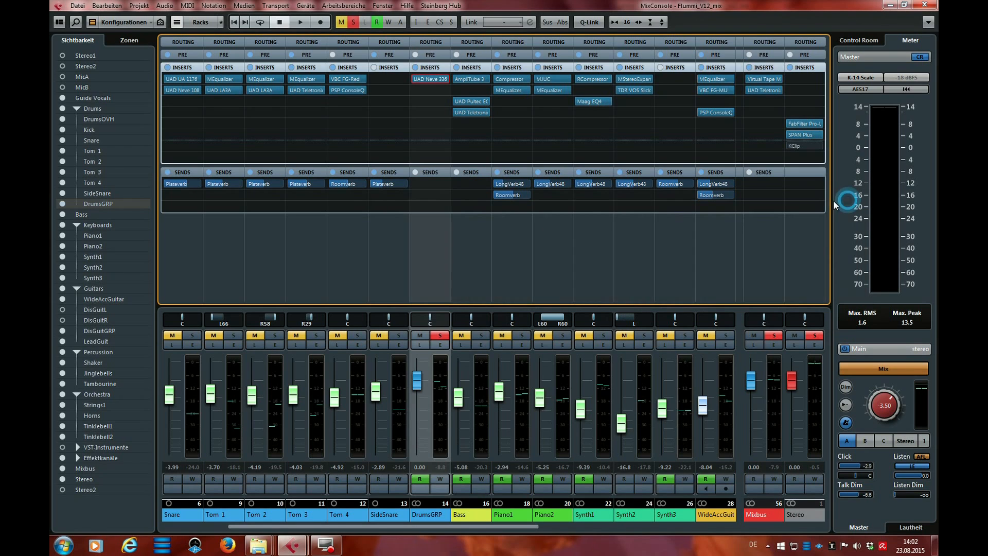
left_click(438, 336)
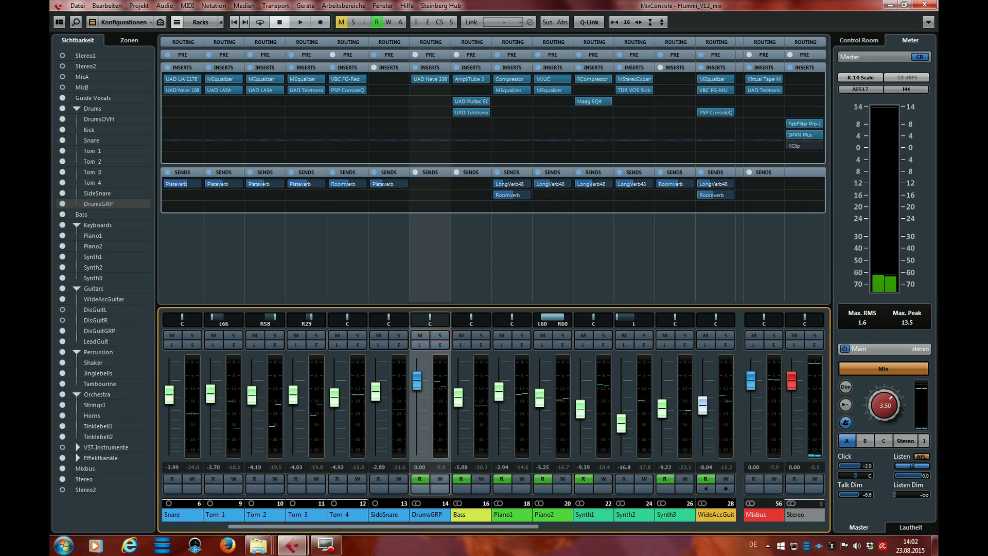
Step: Select the Bass channel, examine the amp model and controls in its AmpliTube 3 insert, and close the plug-in
left_click(476, 514)
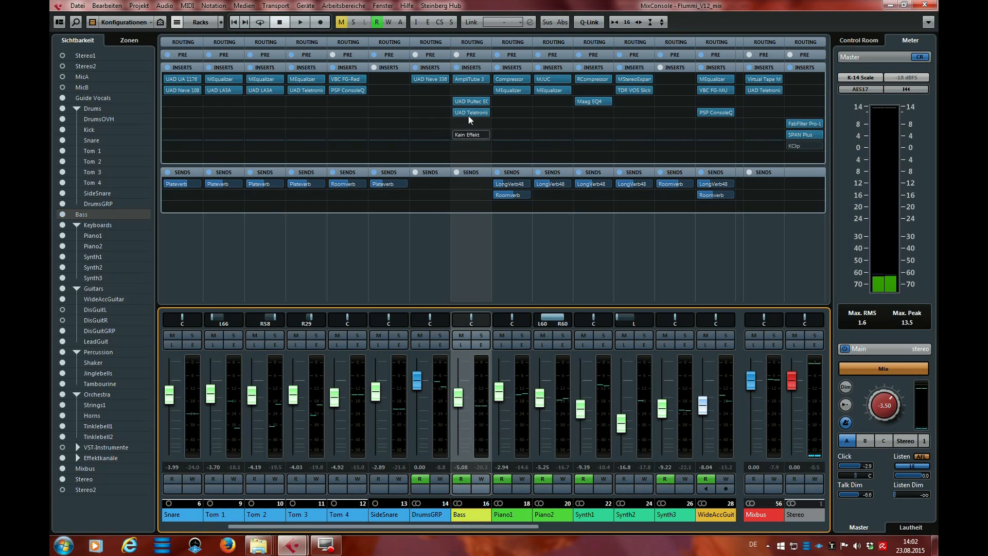
left_click(470, 81)
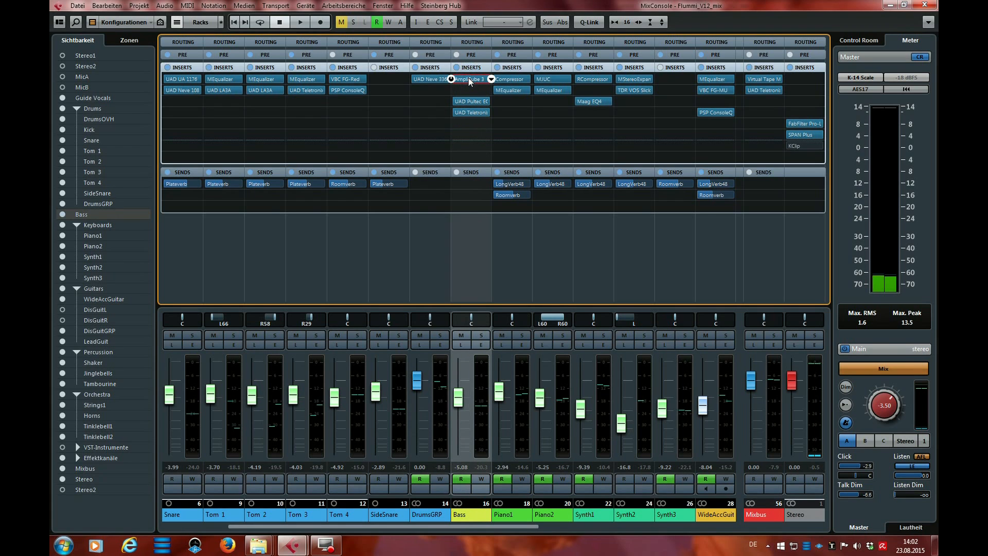
left_click_drag(556, 89, 439, 90)
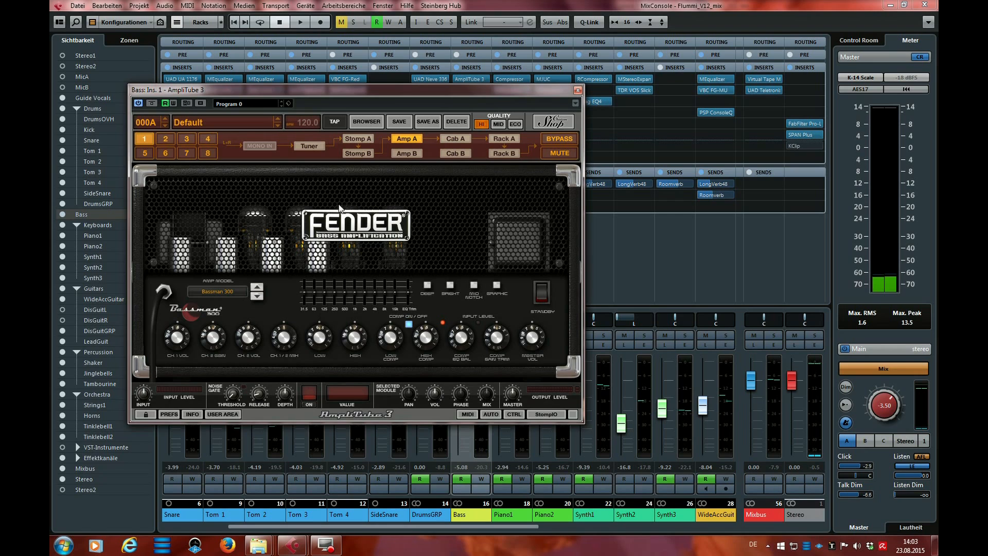
left_click(577, 90)
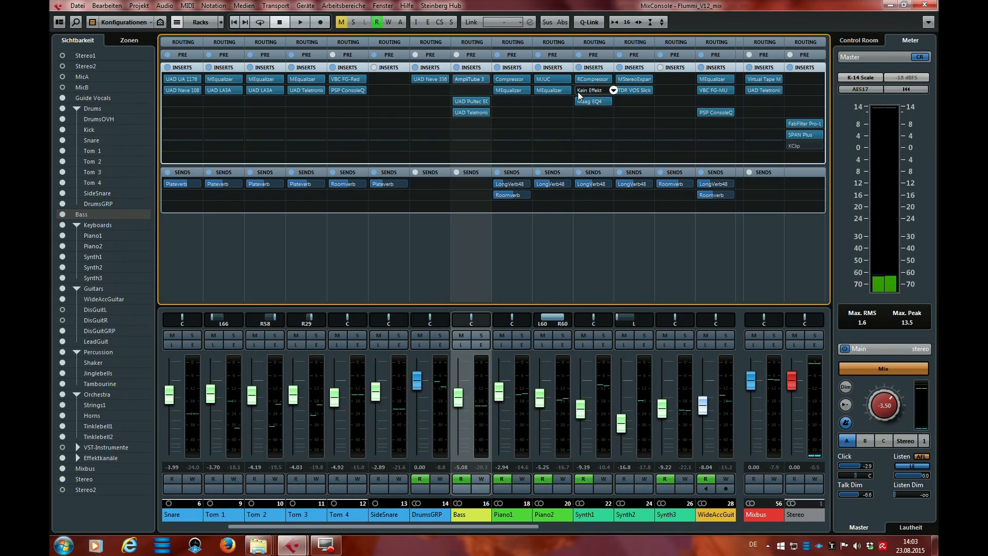
Step: Open the Bass channel's UAD Pultec EQP-1A, examine its low and high boost and attenuation settings, and close it
left_click(466, 101)
left_click_drag(532, 84, 386, 162)
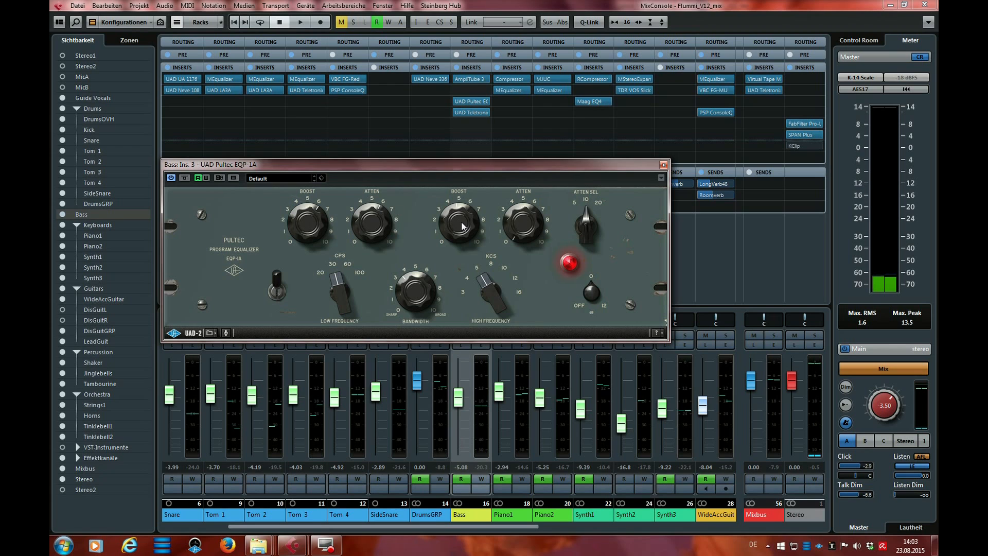
left_click_drag(475, 164, 543, 137)
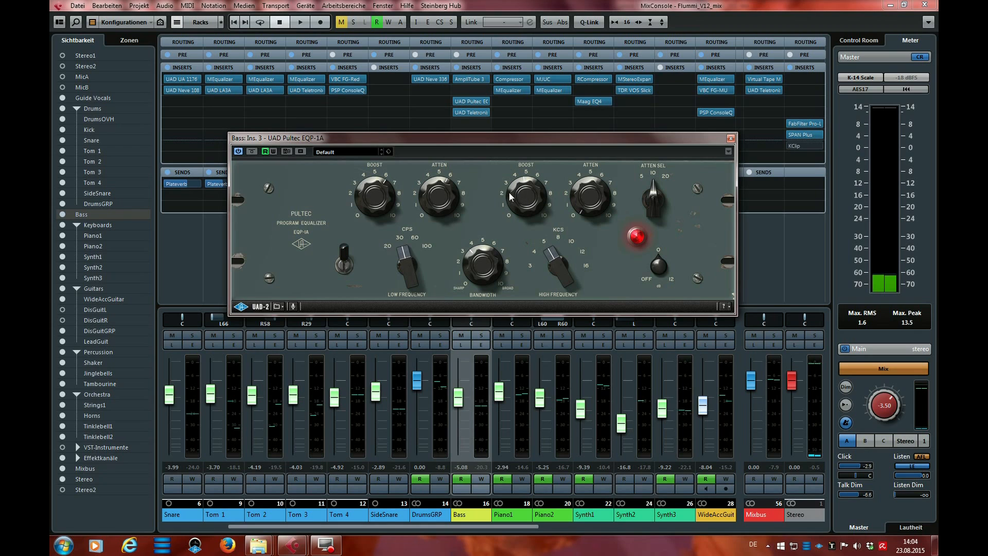
left_click_drag(586, 140, 549, 164)
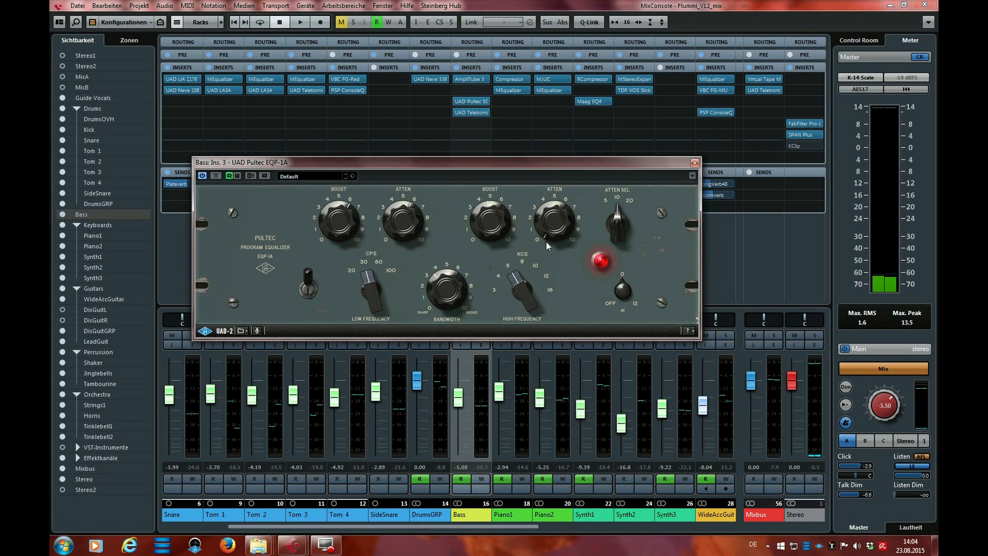
left_click(694, 162)
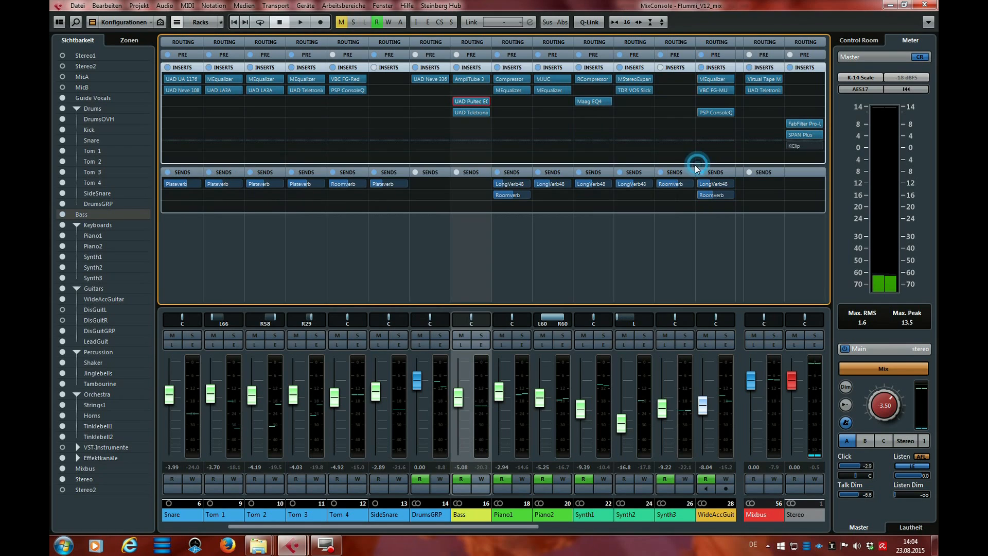
Step: Open the bass UAD Teletronix LA-2A and Pultec EQP-1A together and arrange the Pultec above the LA-2A
left_click(477, 110)
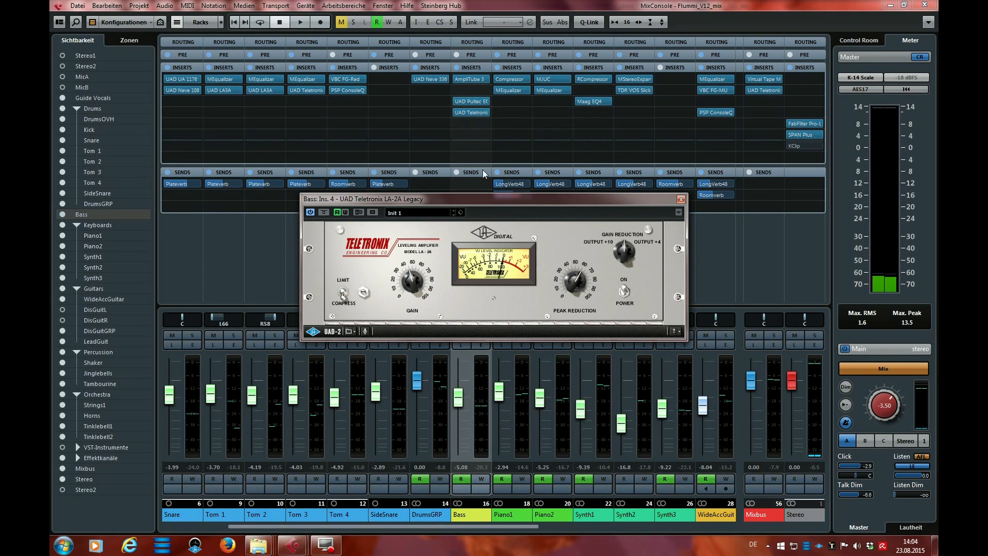
left_click_drag(533, 199, 494, 284)
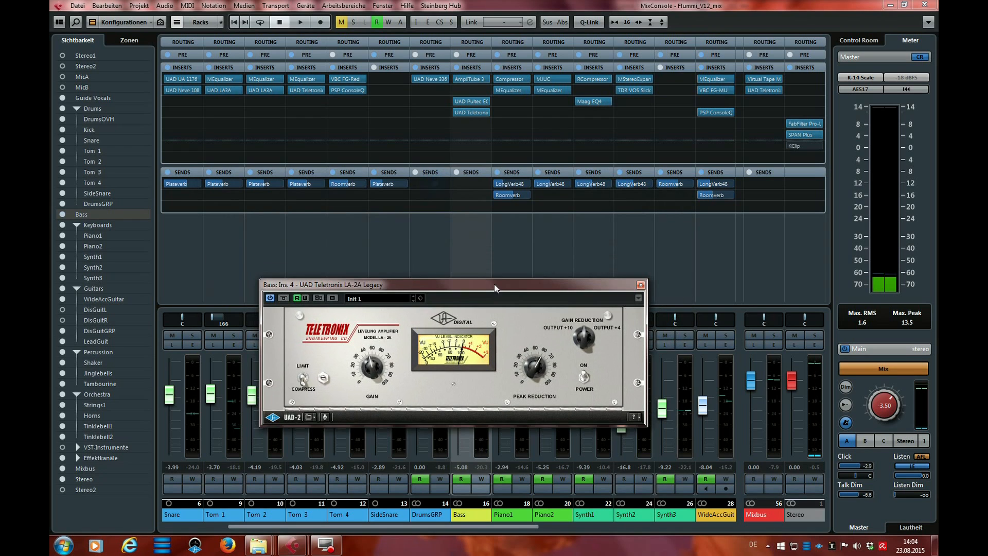
left_click(477, 101)
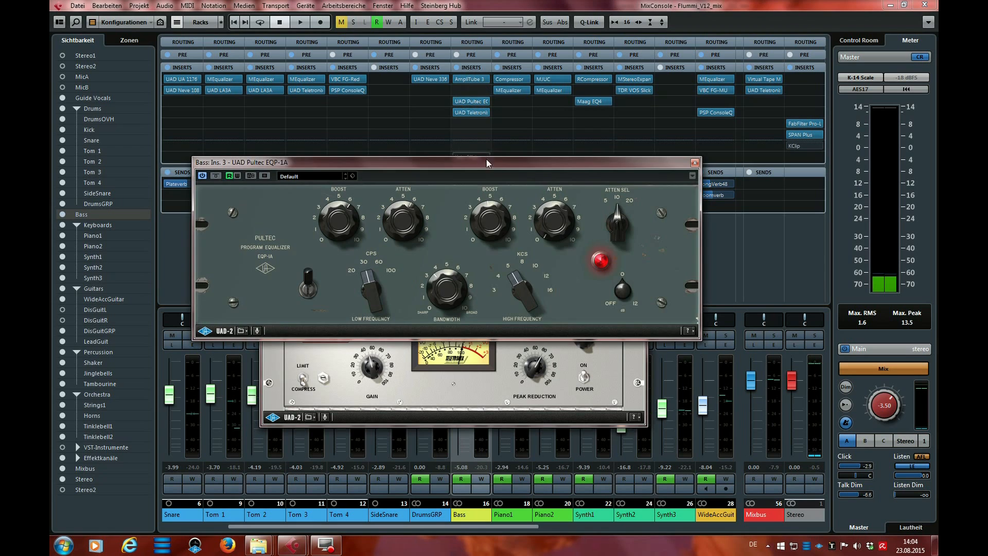
left_click_drag(499, 153, 504, 92)
left_click_drag(570, 284, 508, 277)
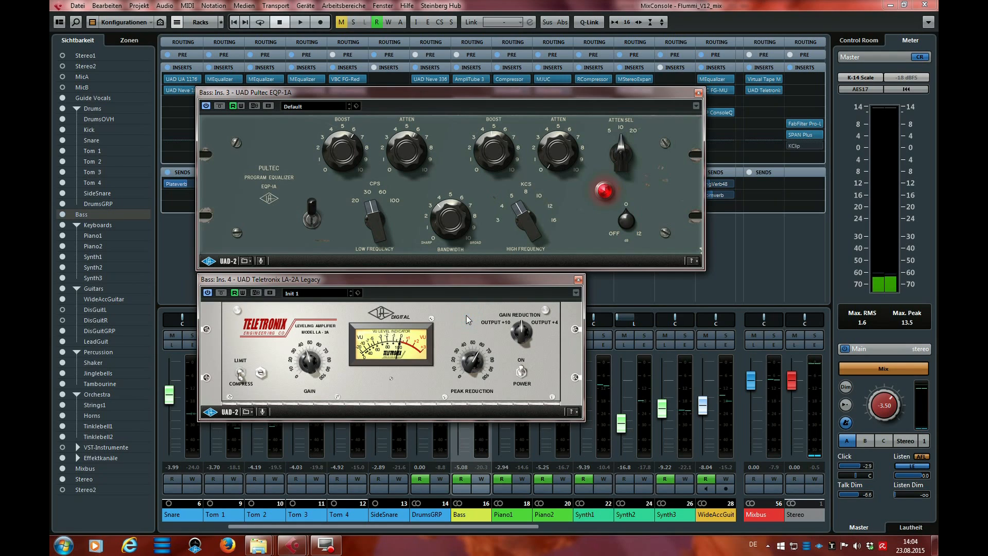
Step: Examine the bass Pultec EQ together with the LA-2A's peak reduction, fine-adjust both windows' positions and close them
left_click(585, 233)
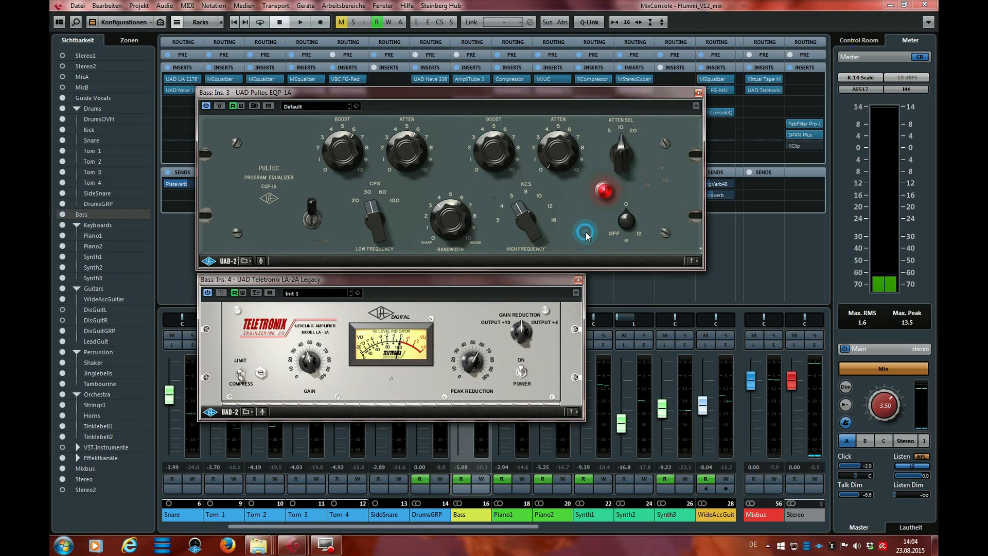
left_click_drag(597, 89, 598, 82)
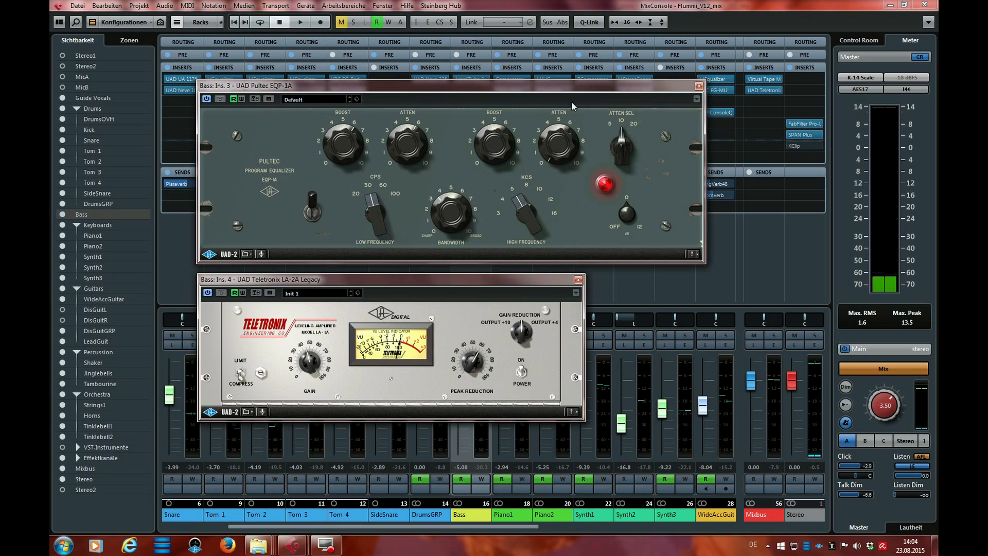
left_click_drag(577, 85, 578, 88)
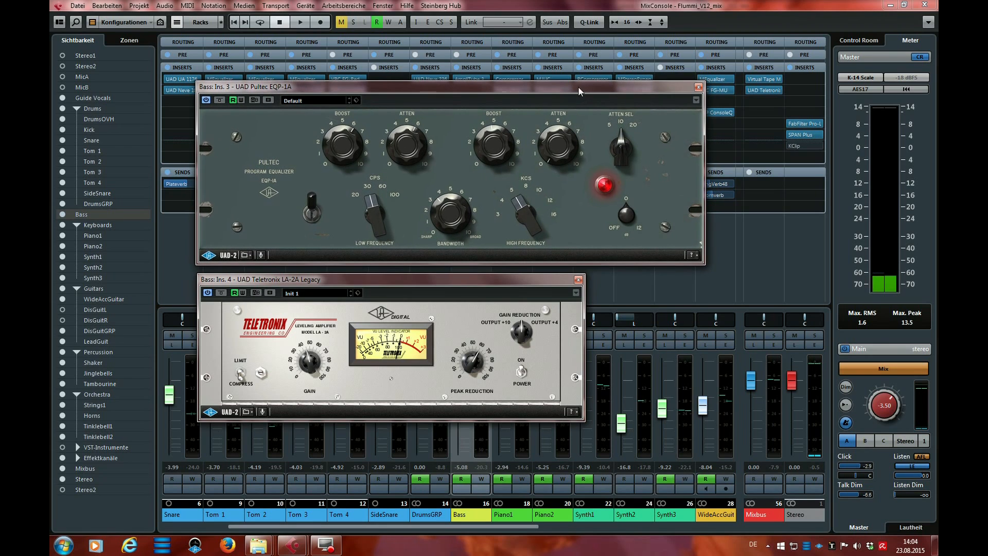
left_click_drag(453, 283, 454, 280)
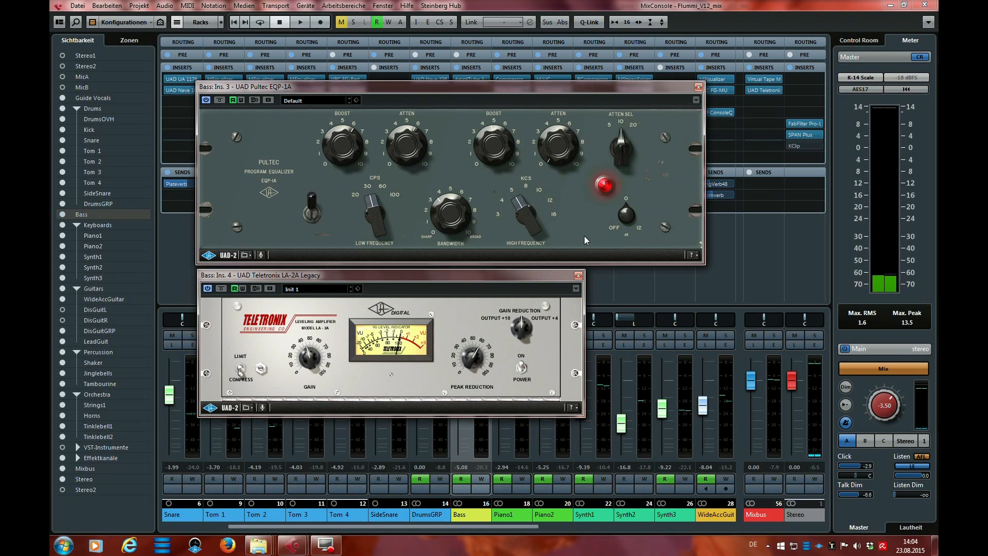
left_click(471, 317)
left_click_drag(509, 276, 508, 273)
left_click(489, 317)
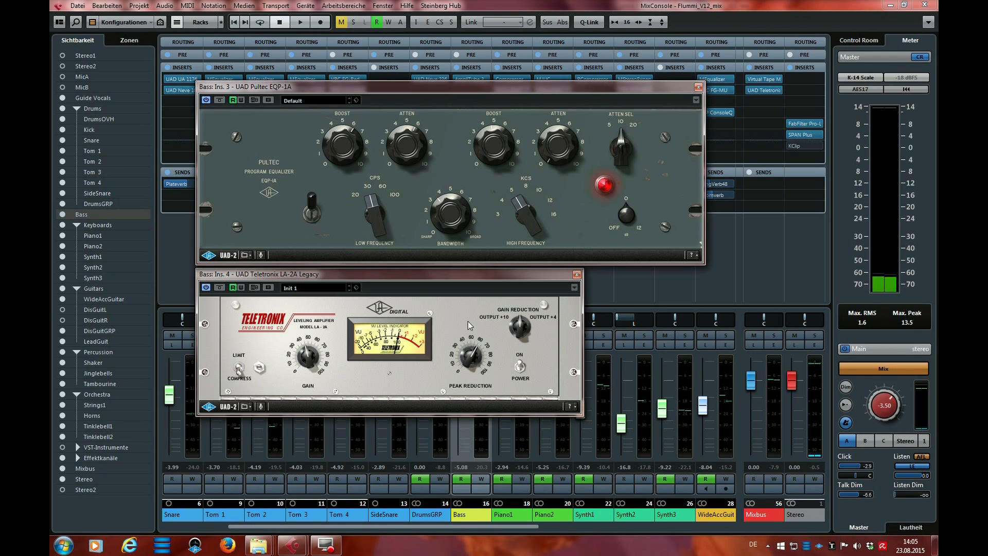
left_click(576, 275)
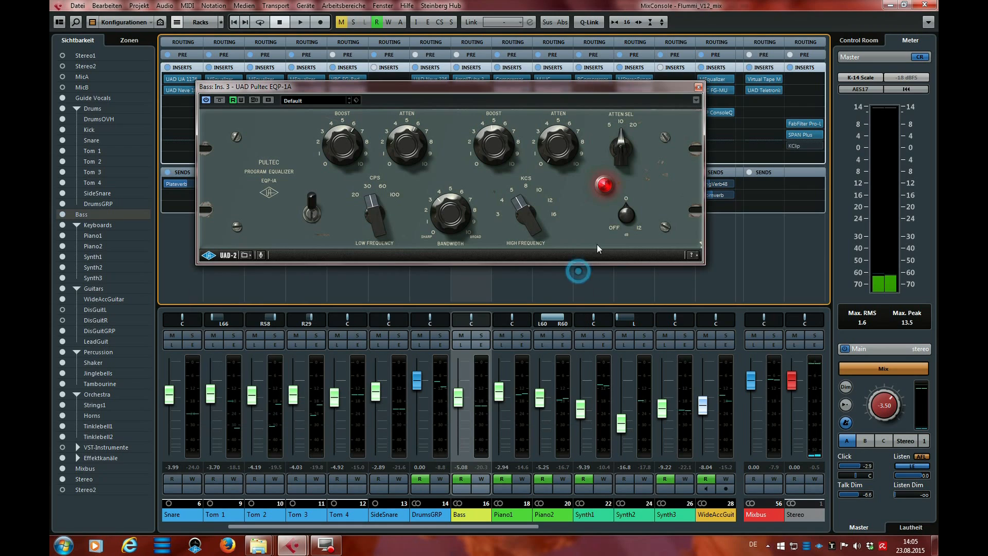
left_click(698, 87)
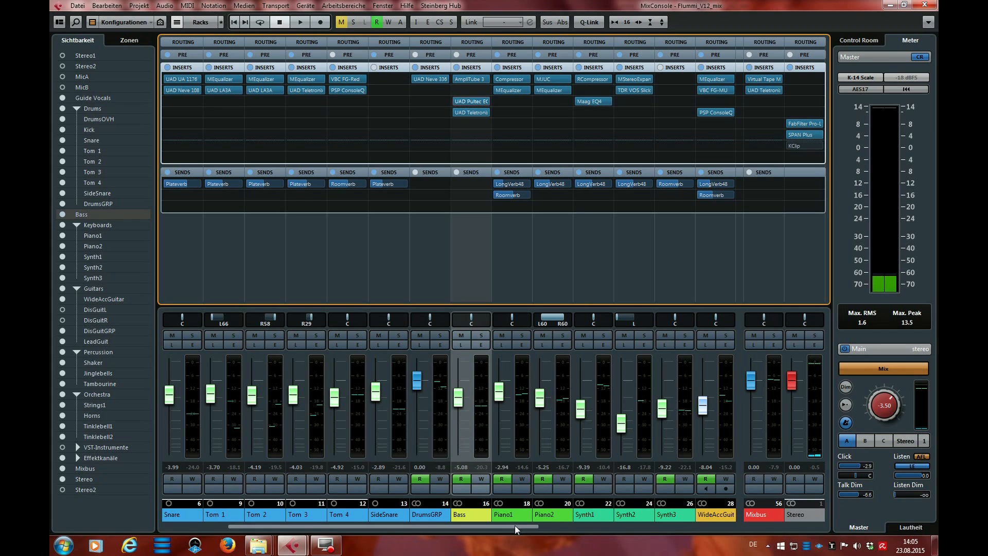
Step: Bring the keyboard channels into view in the mixer and select the Piano1 channel
left_click_drag(515, 525, 539, 524)
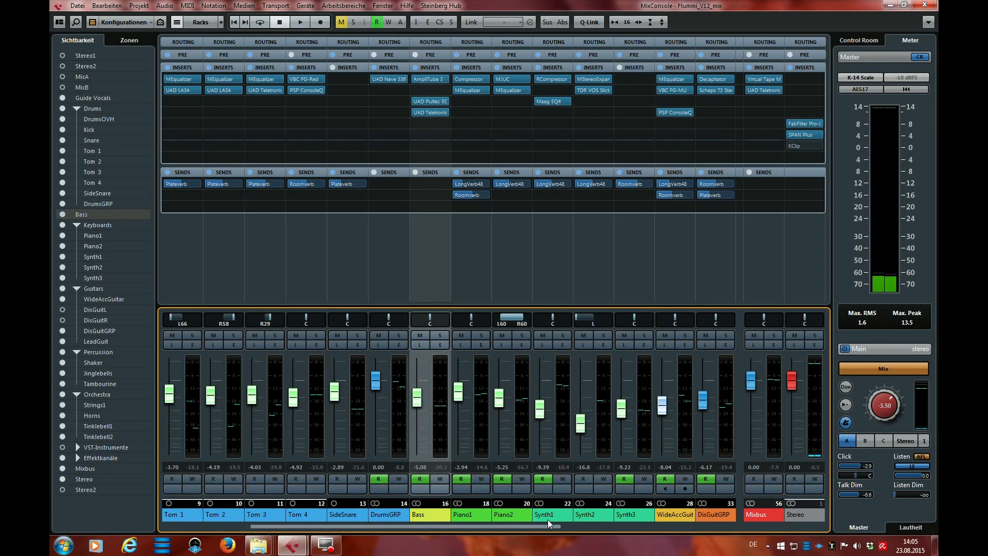
left_click(474, 517)
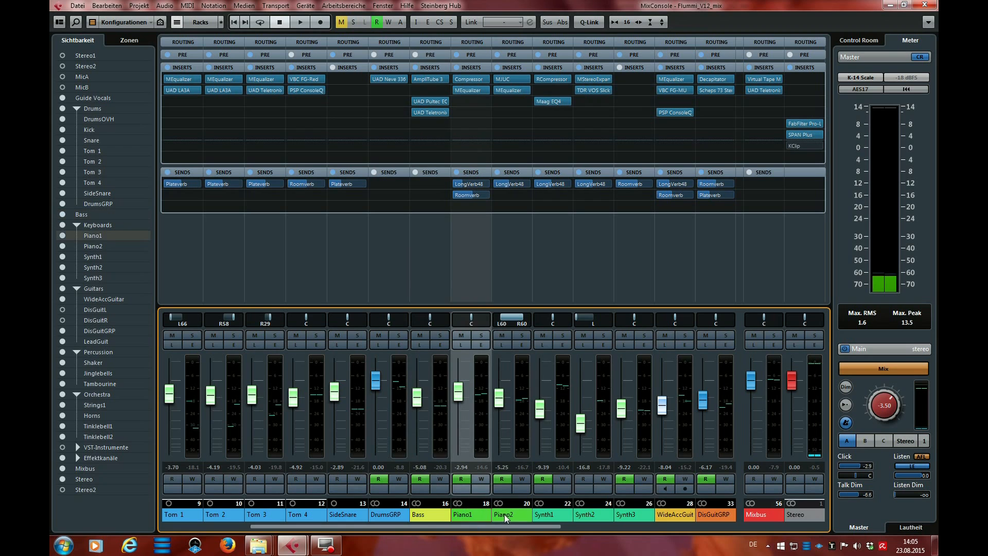
left_click(504, 515)
left_click(467, 512)
Step: In the project window, set the locators to the first Übergang section, listen to it with Piano1 soloed and stop playback
key("F3")
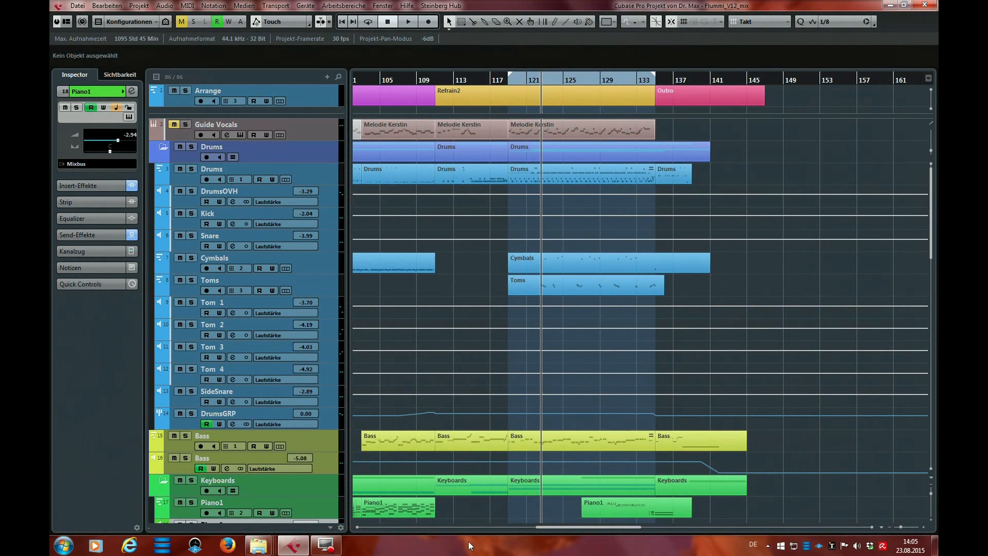
left_click_drag(563, 527, 434, 517)
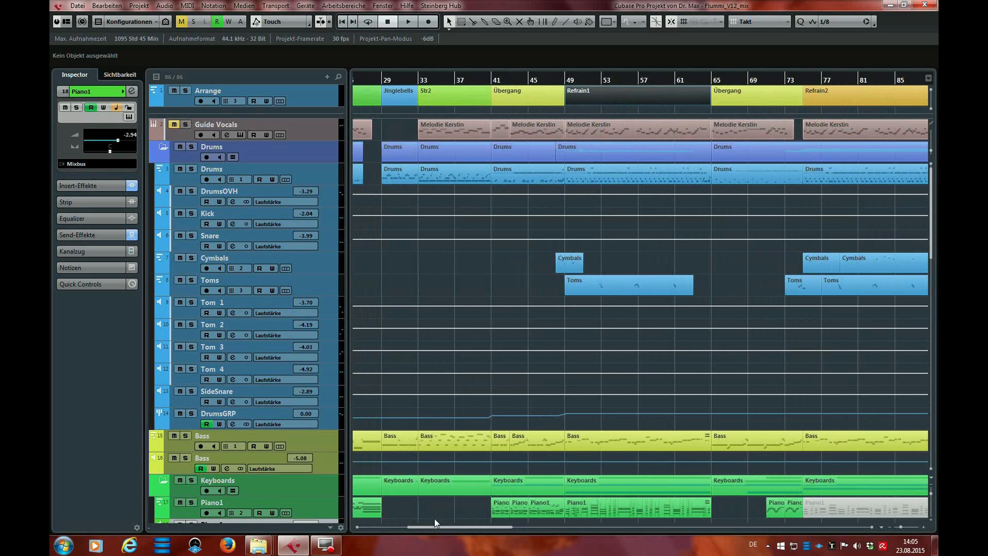
scroll(468, 471, "down", 3)
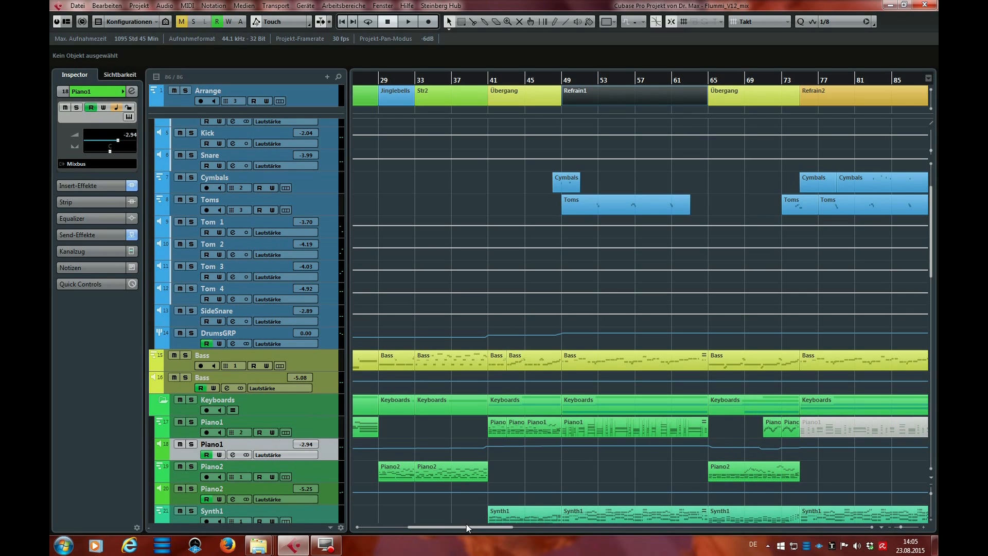
left_click_drag(464, 526, 463, 527)
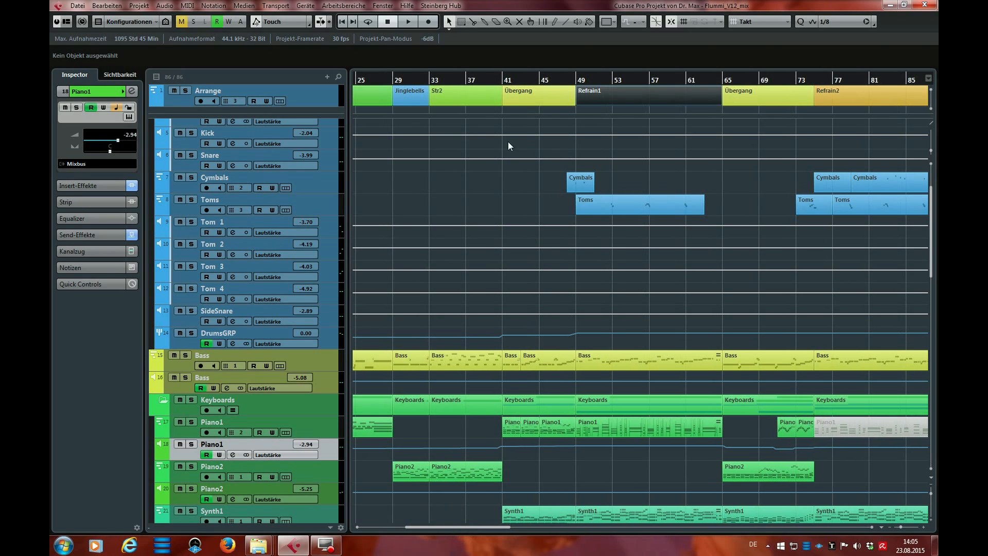
left_click(513, 95)
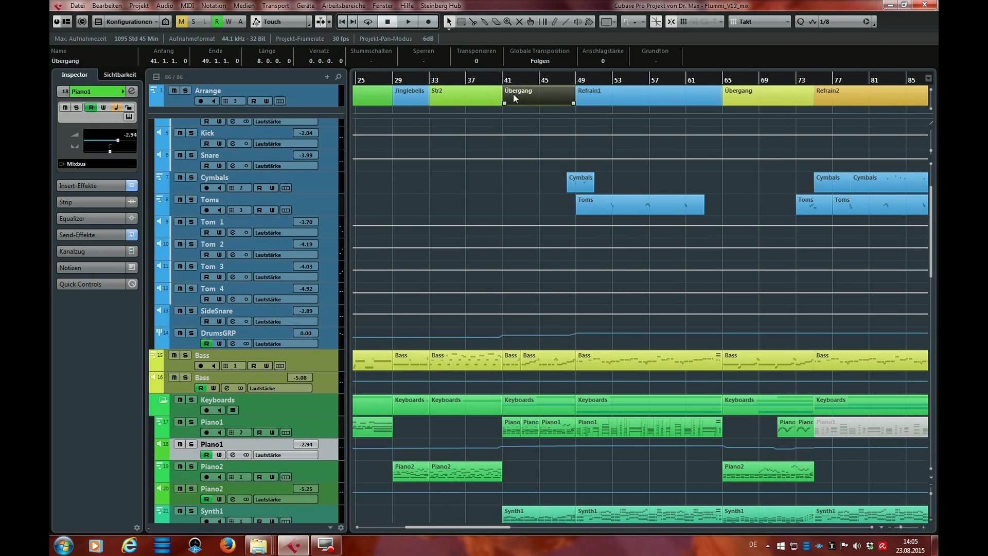
key("p")
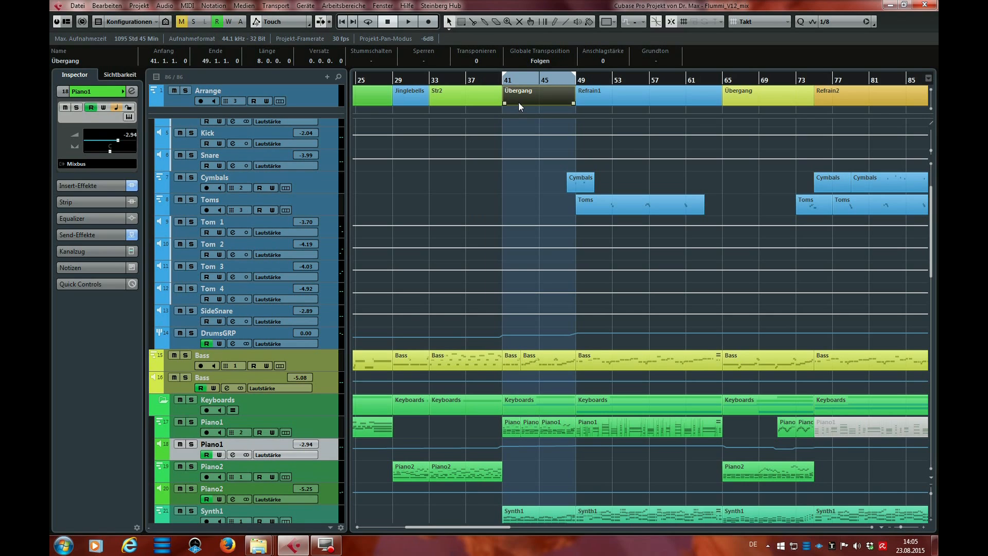
key("space")
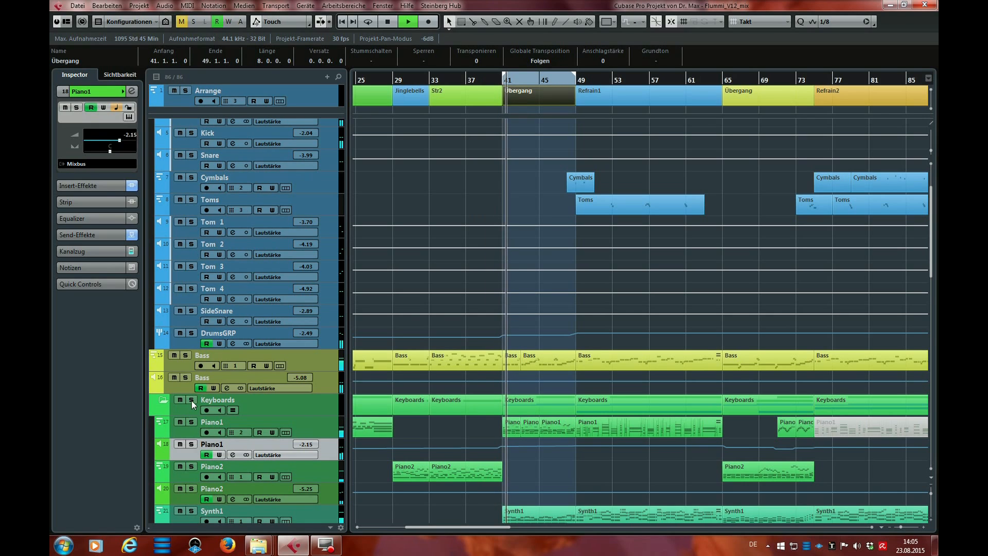
left_click(192, 423)
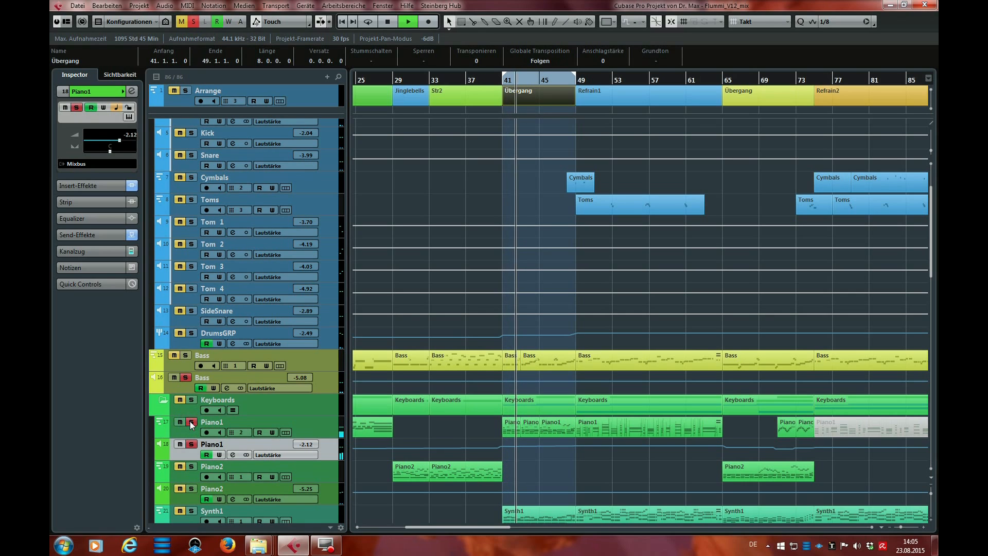
key("space")
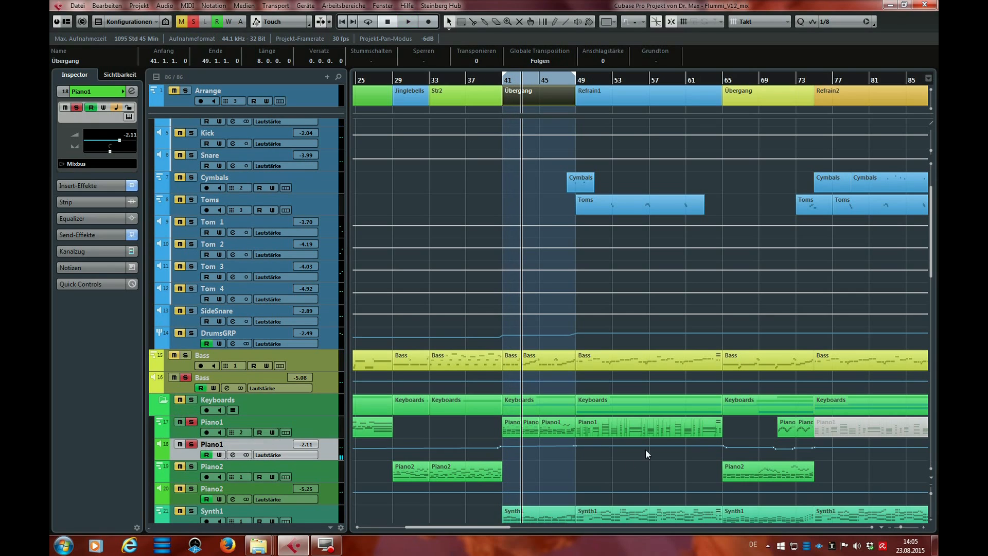
Step: Set the locators to the Piano1 part in Refrain1 and play it soloed from its start
left_click(626, 426)
key("p")
key("KP_1")
key("space")
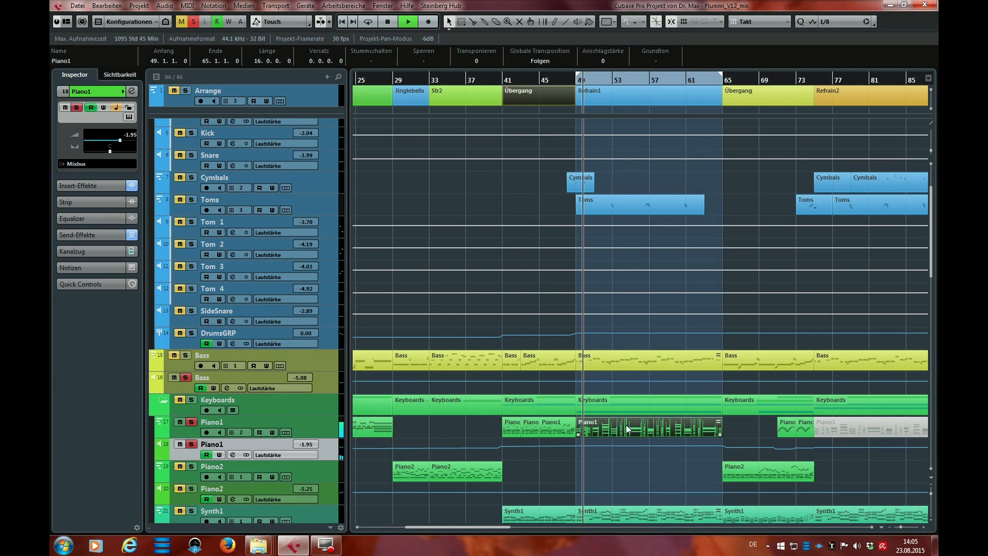
Step: Open Piano1's Compressor insert in the MixConsole, examine its settings with playback stopped, close it and deactivate all solos
key("F3")
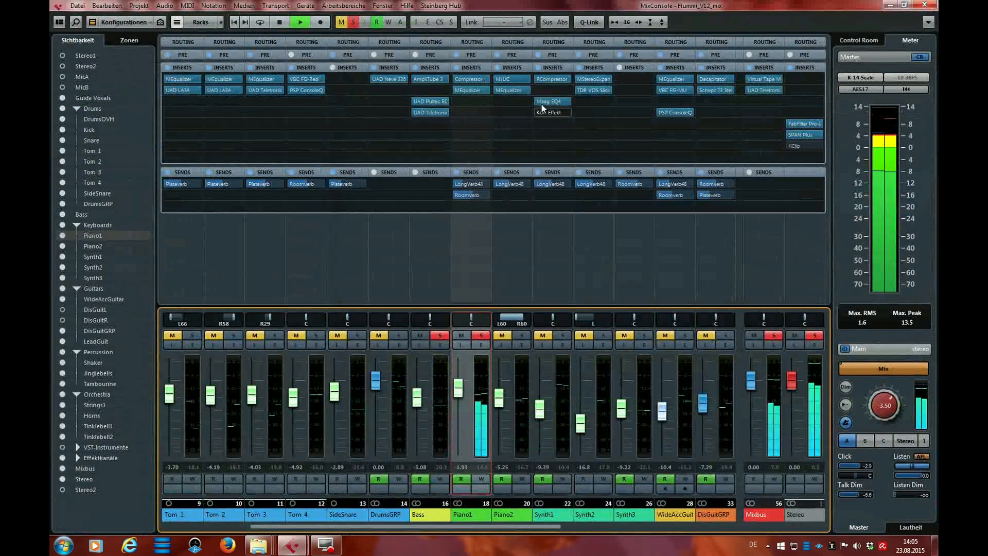
left_click(472, 78)
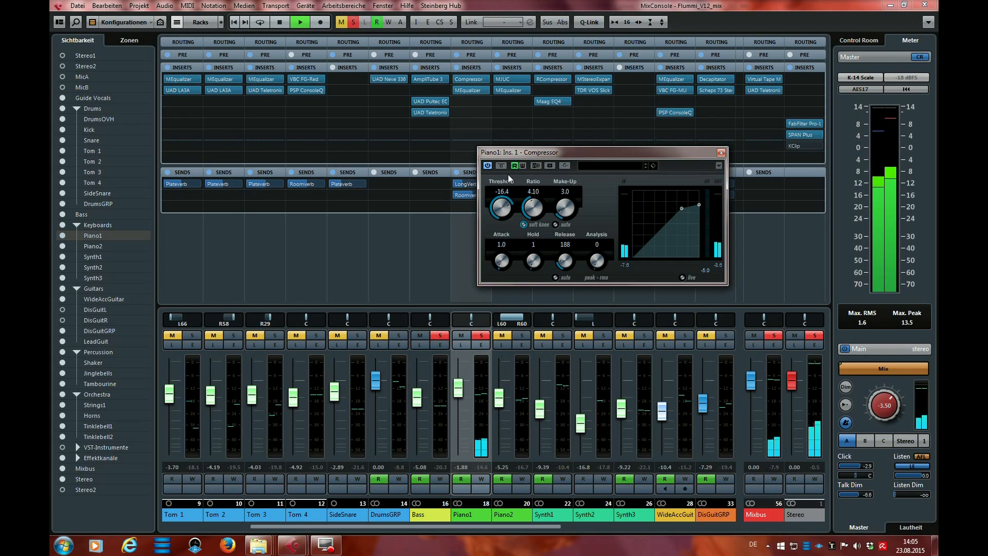
key("space")
left_click(664, 152)
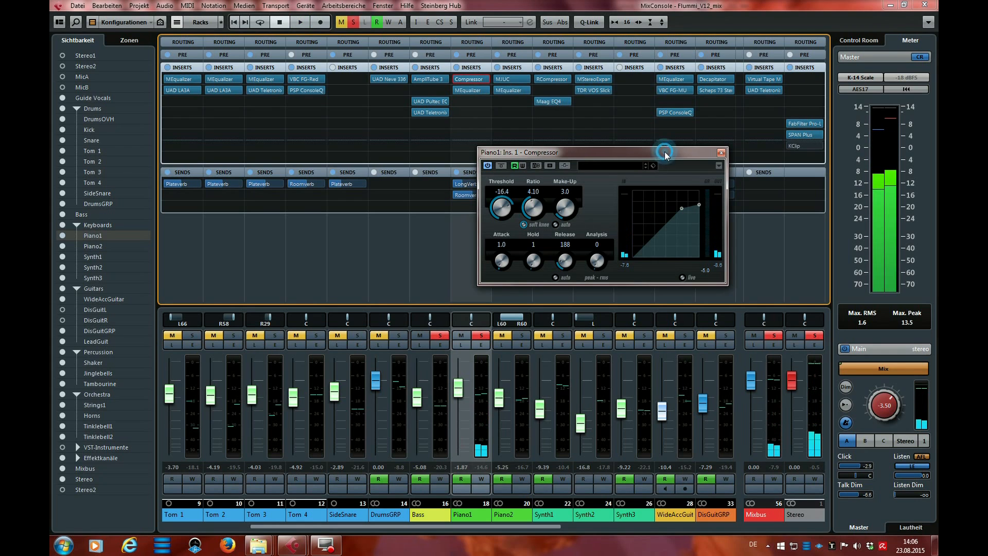
left_click_drag(664, 152, 606, 152)
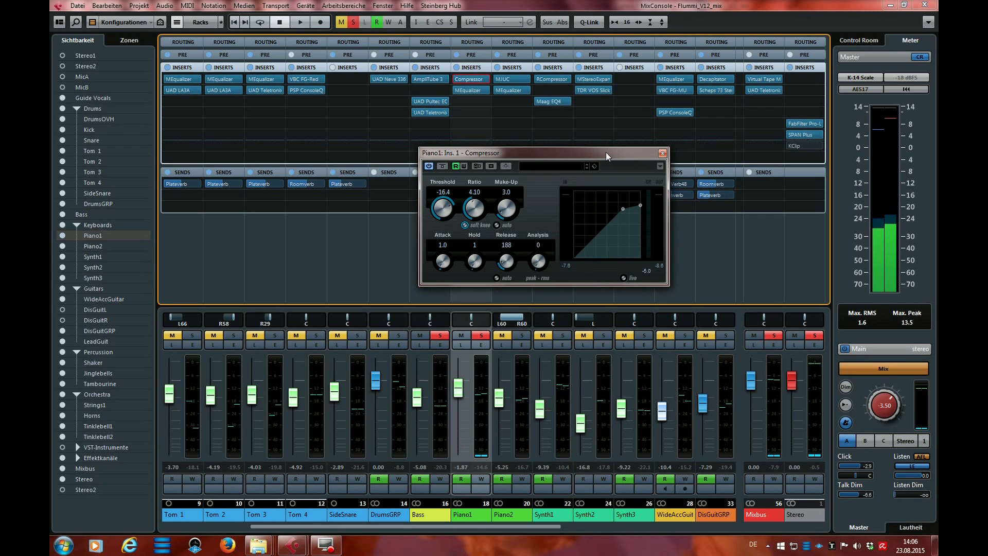
left_click_drag(606, 153, 608, 172)
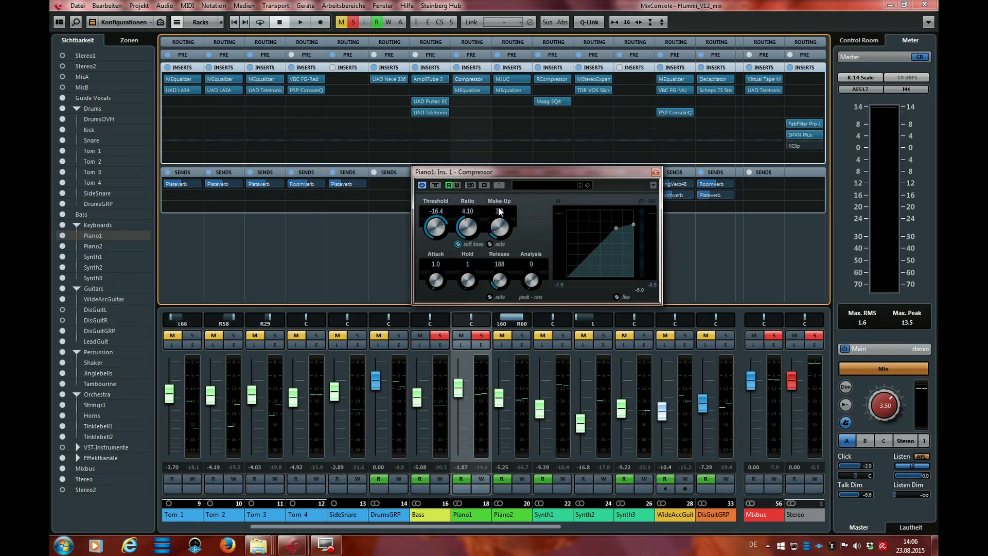
left_click(655, 172)
left_click(484, 339)
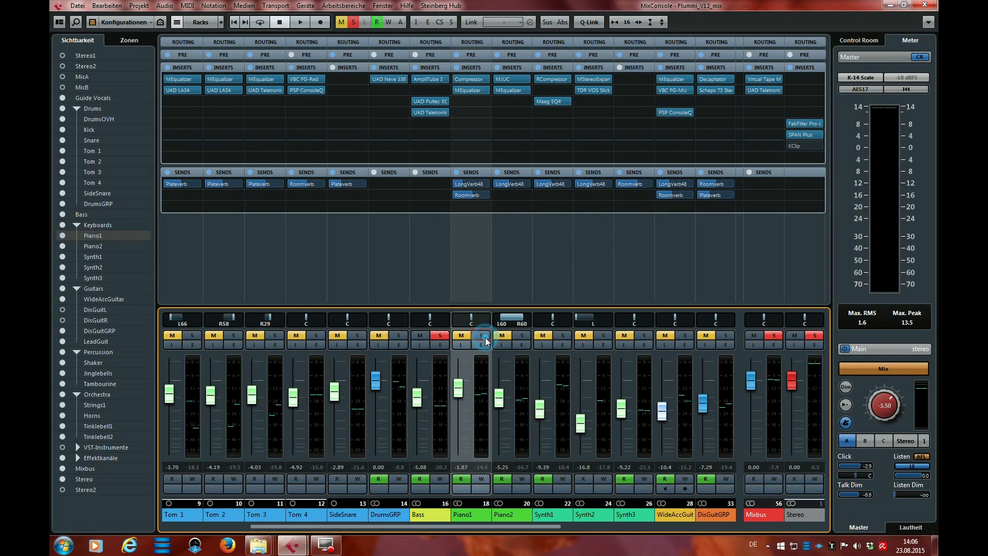
left_click(353, 23)
Step: Open the MJUC insert on Piano2 and examine its compression, attack, recovery, timbre and drive settings
left_click(511, 79)
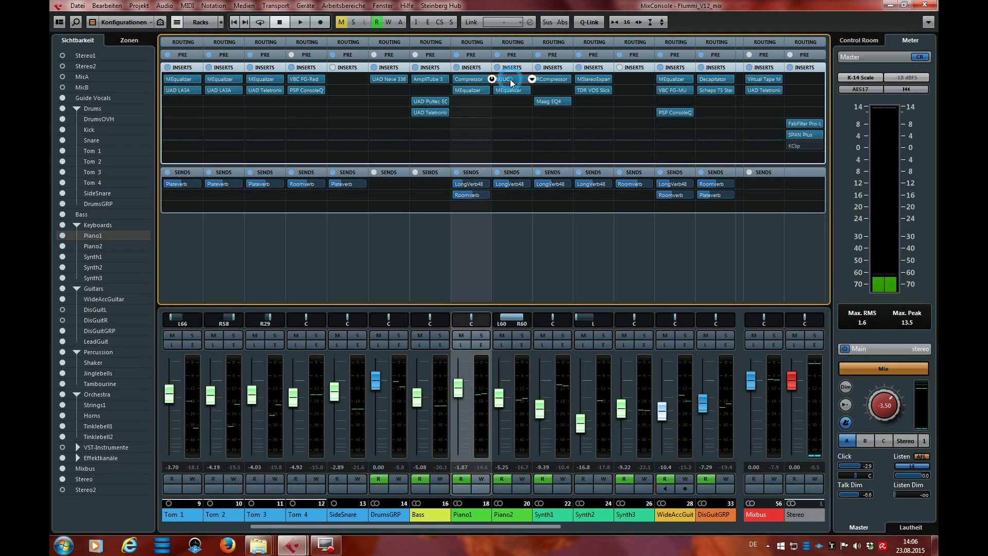
left_click_drag(539, 138, 597, 140)
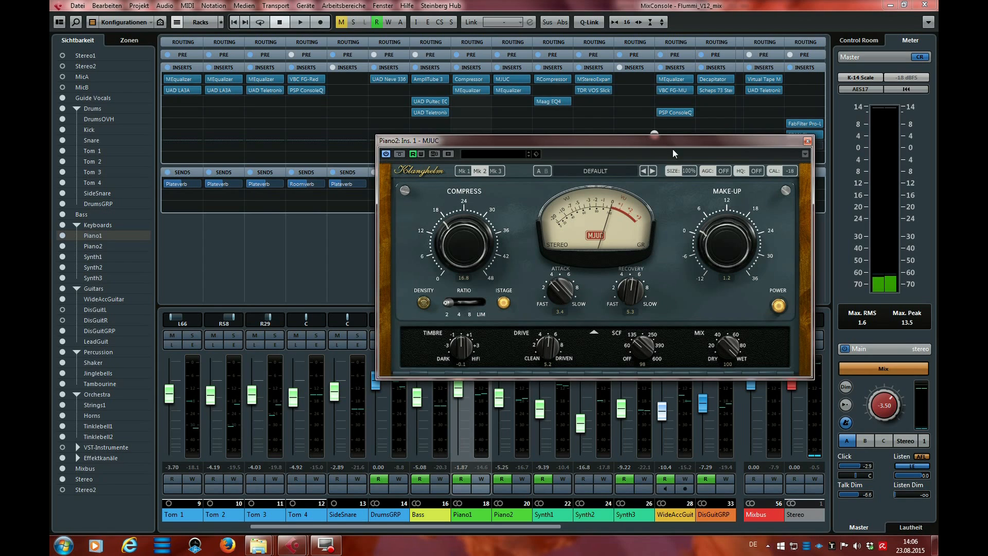
left_click_drag(677, 140, 657, 146)
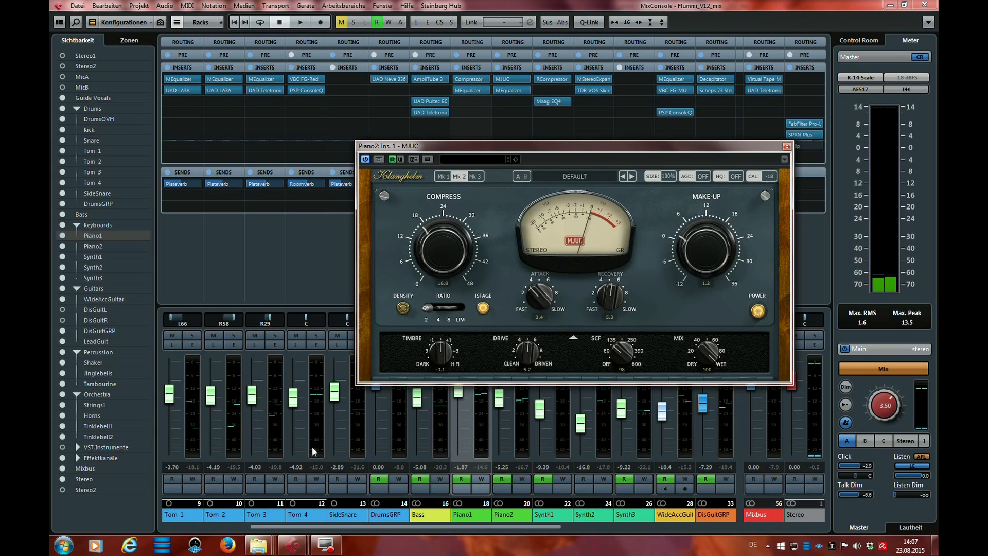
Step: With the MJUC window moved aside in the project window, play the Piano2 part in Str2 from its start and solo Piano2
left_click(294, 543)
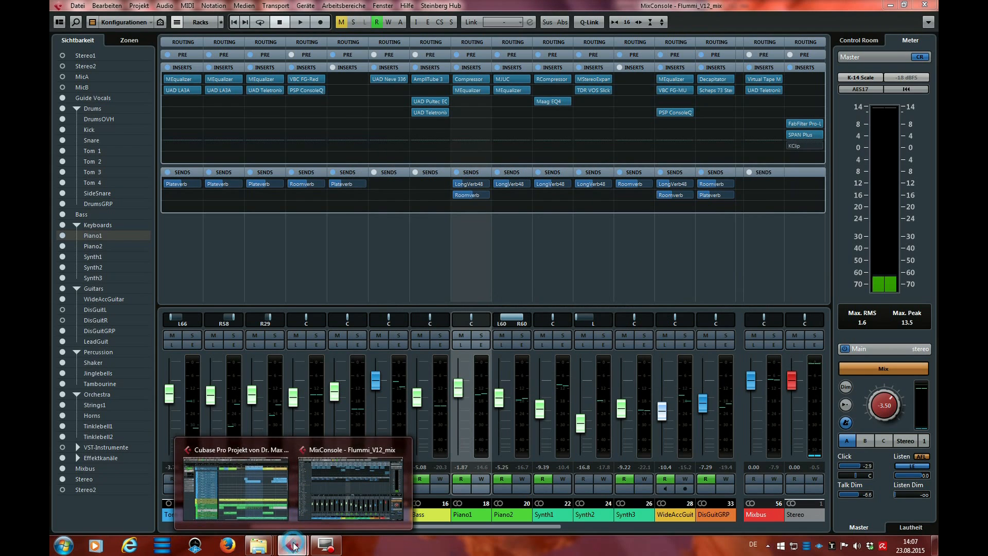
left_click(237, 453)
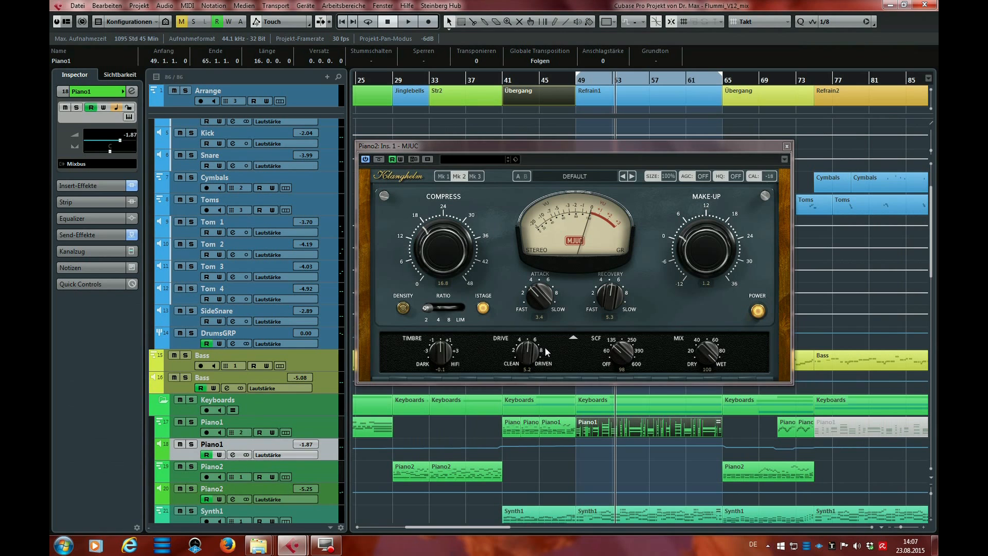
left_click_drag(576, 151, 734, 79)
left_click(461, 478)
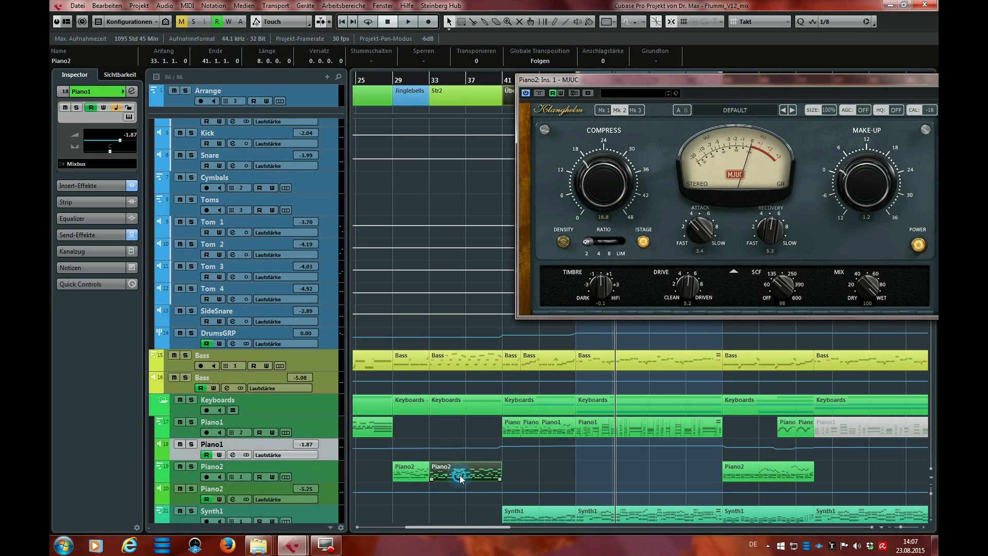
key("p")
key("KP_1")
key("space")
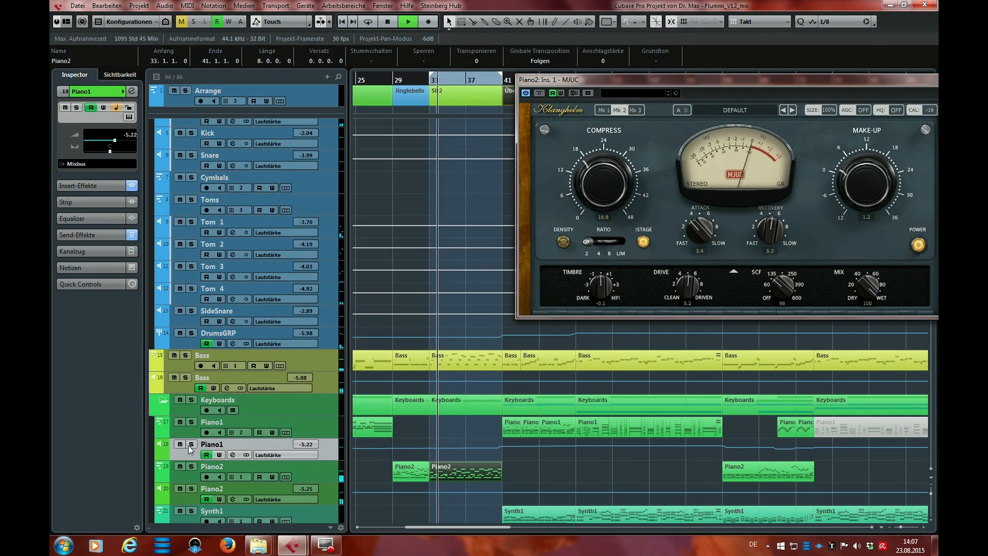
left_click(190, 466)
Step: Set the locators to the Piano2 part at bars 9 to 17 and play it with the MJUC window in view
left_click_drag(464, 527, 405, 528)
left_click(482, 474)
key("space")
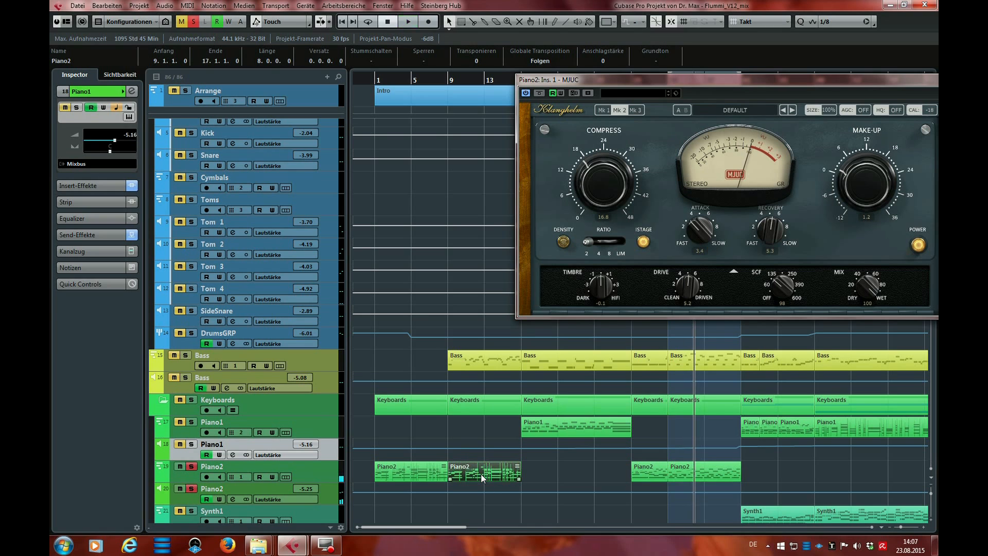
key("p")
key("KP_1")
key("space")
left_click_drag(780, 81, 575, 101)
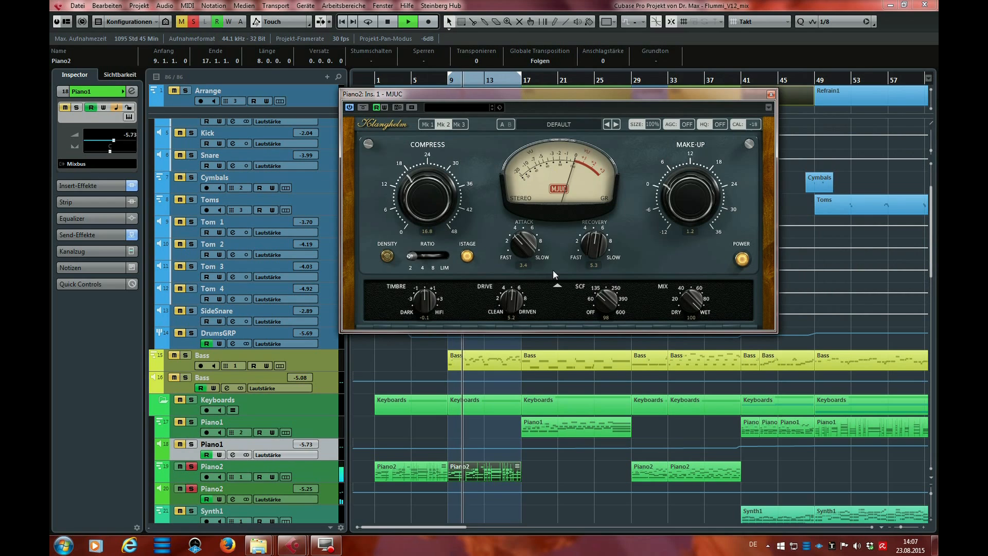
Step: Enable cycle playback, compare the Piano2 sound with MJUC bypassed and active, and stop playback
left_click(362, 108)
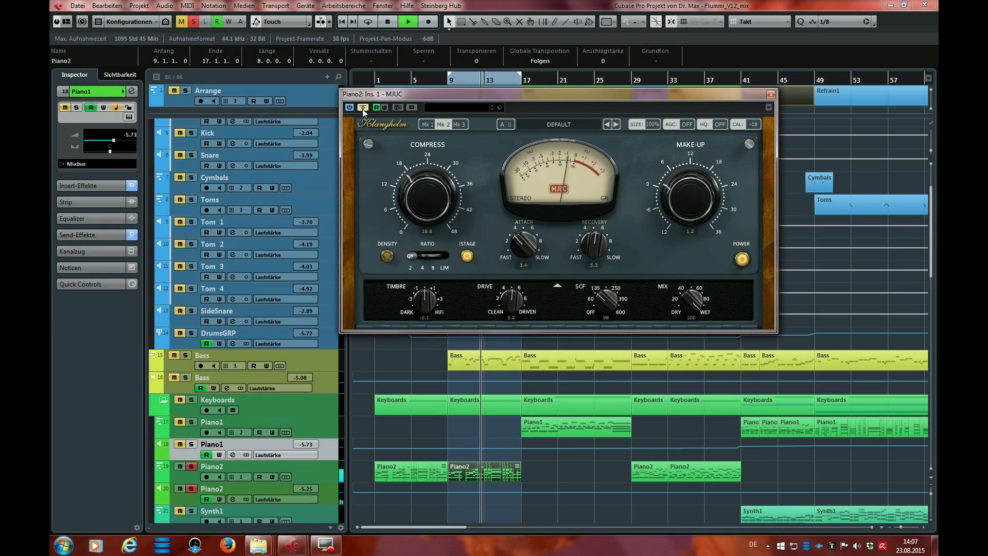
key("KP_Divide")
left_click(362, 108)
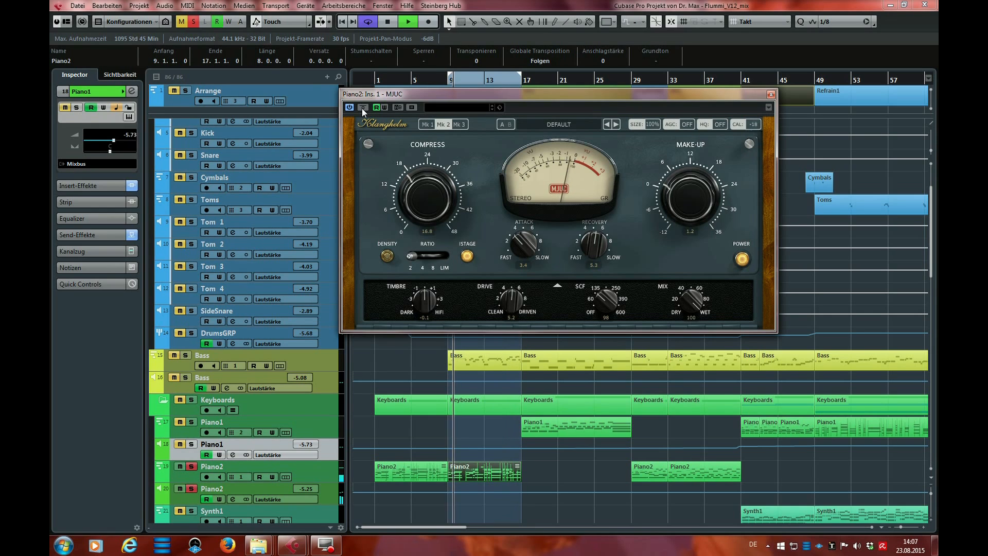
left_click(363, 107)
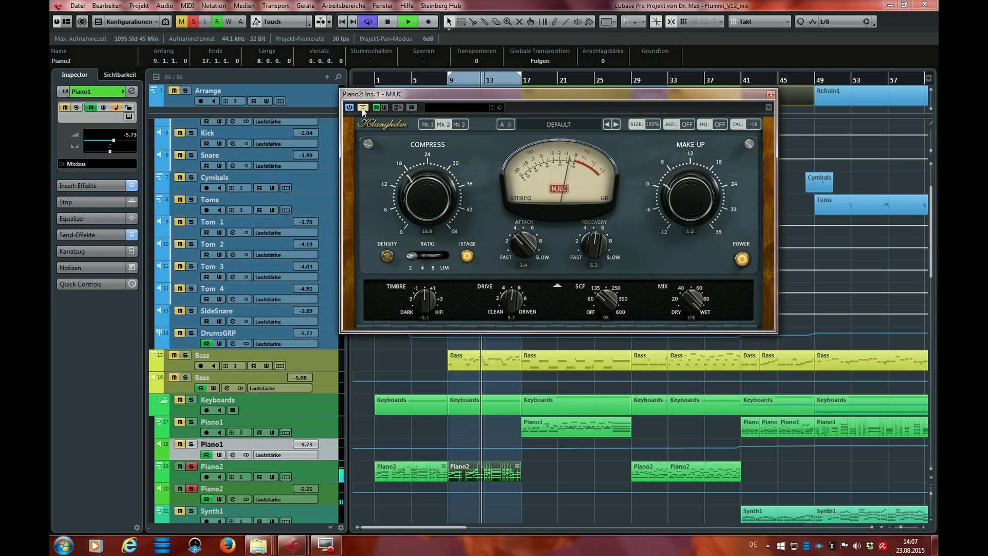
left_click(362, 108)
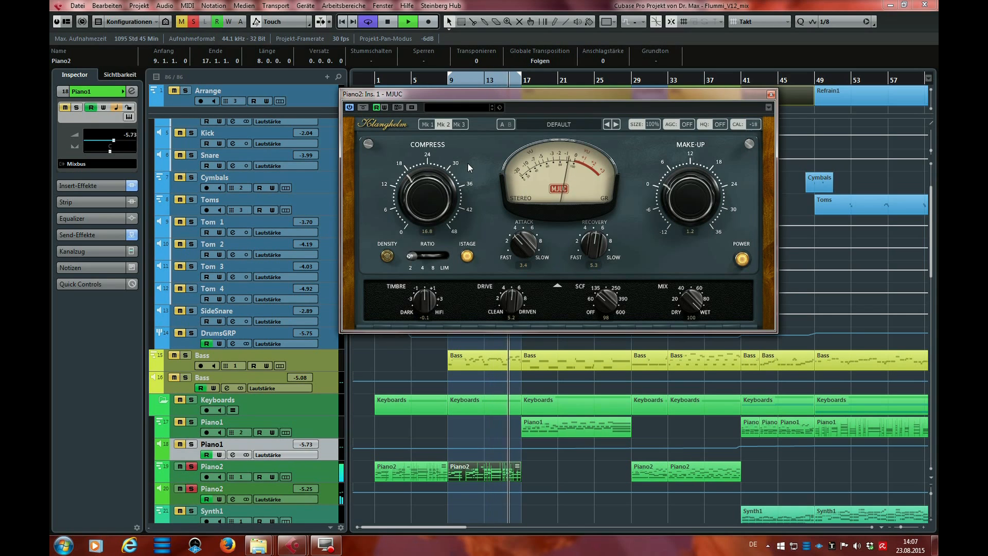
key("space")
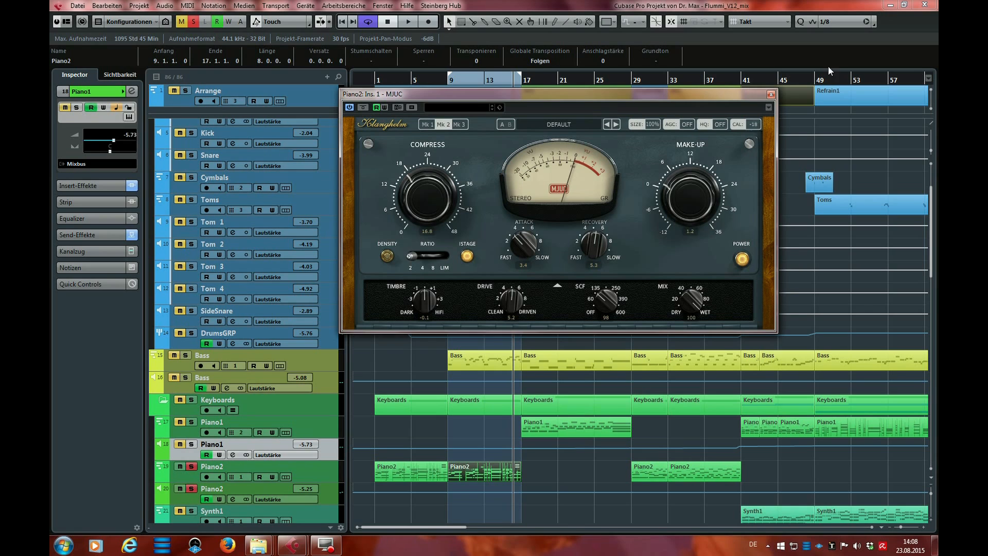
Step: Close the MJUC window, deactivate all solos and bring the synth and guitar channels into view in the MixConsole
left_click(770, 94)
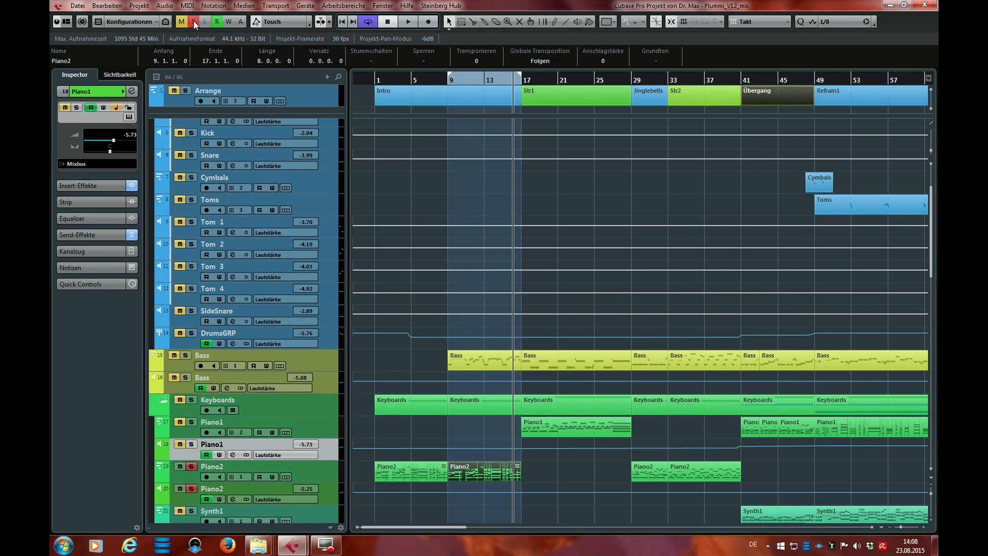
key("F3")
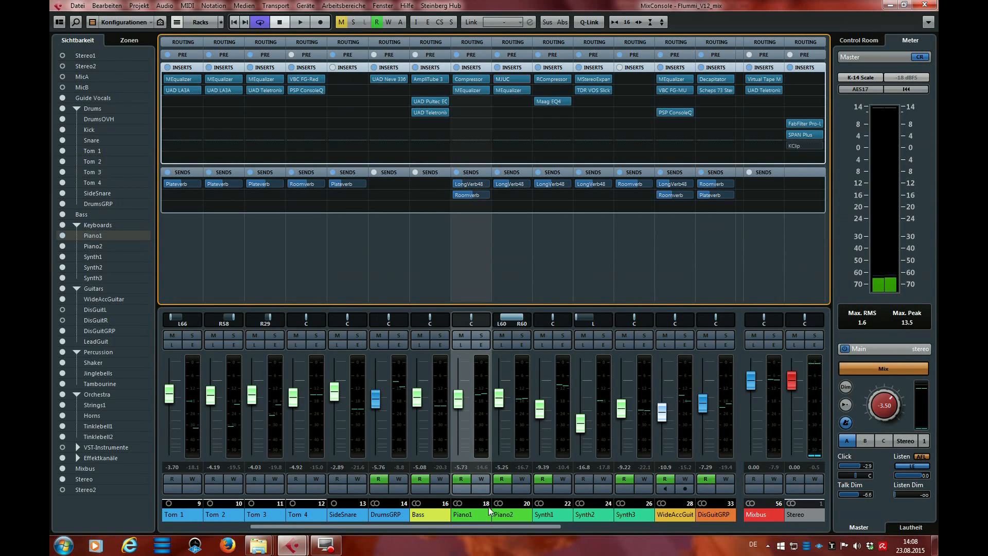
left_click_drag(491, 526, 514, 526)
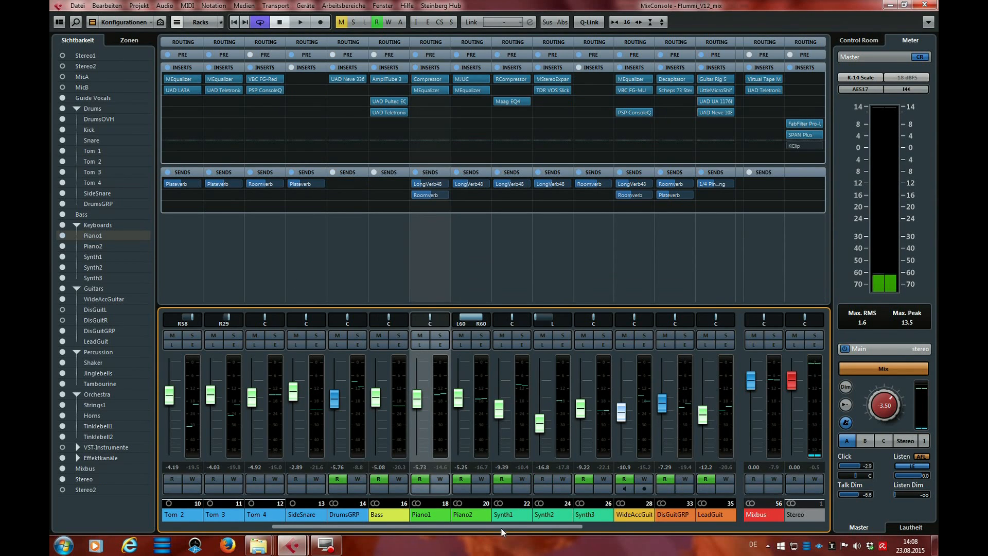
Step: Look at the Maag EQ4 settings on the Synth1 channel and close the plug-in window
scroll(501, 527, "left", 1)
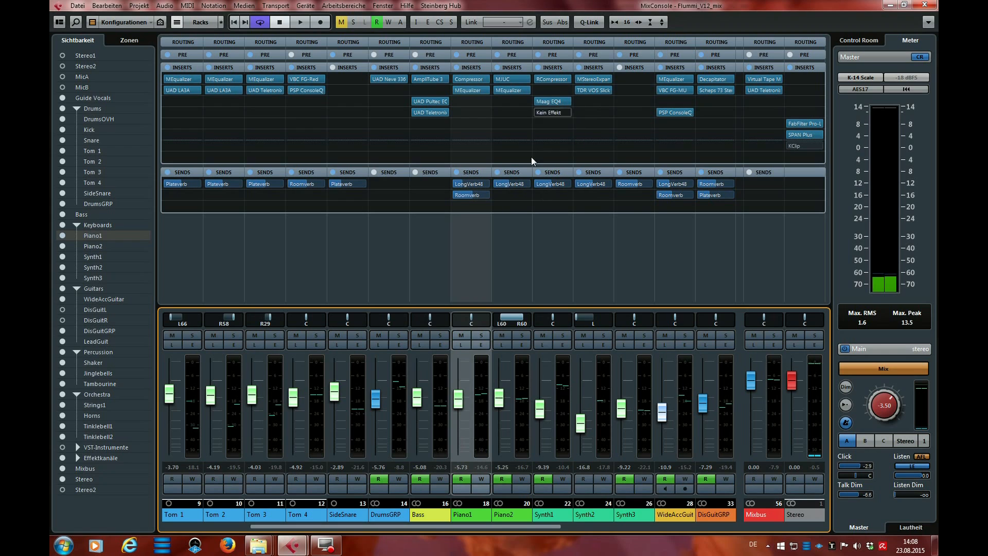
left_click(550, 518)
left_click(547, 101)
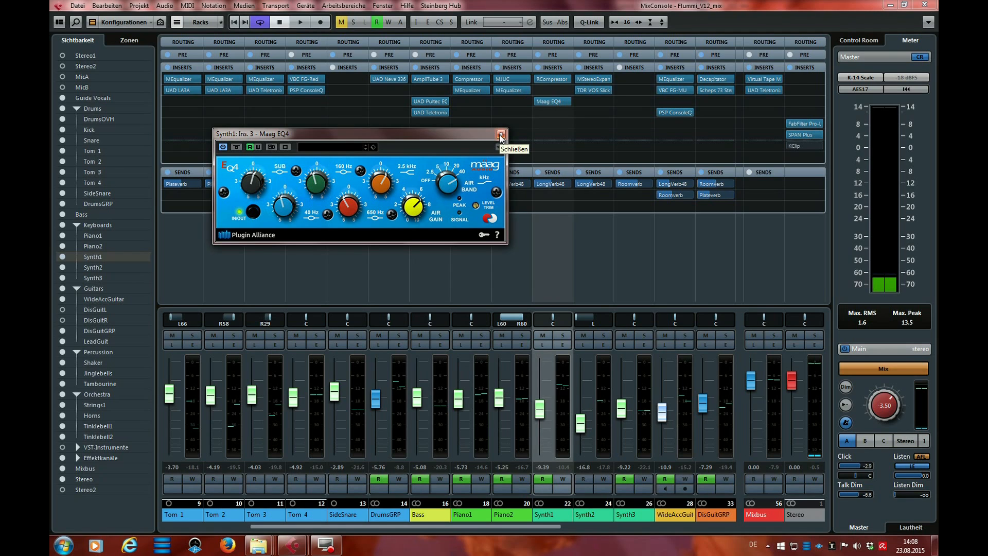
left_click(501, 136)
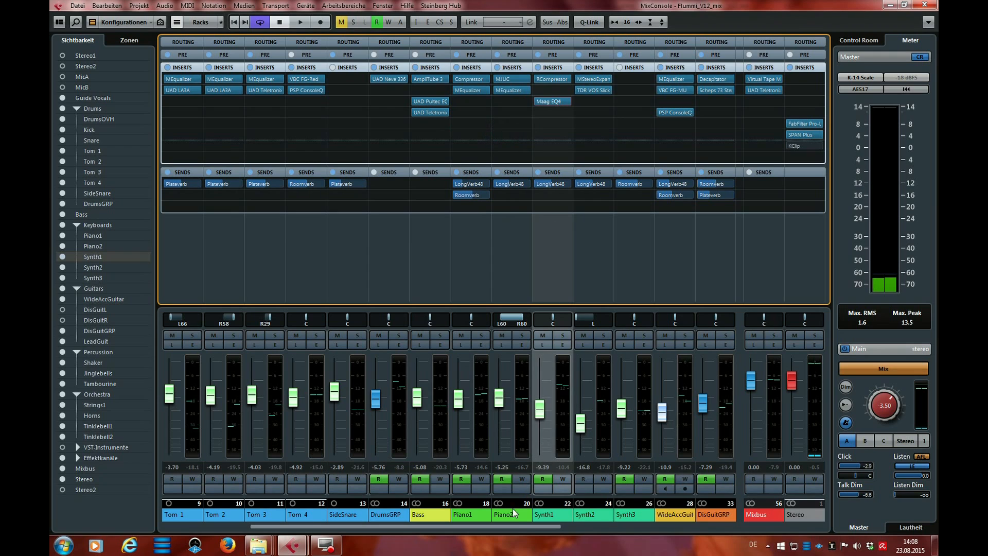
Step: Show the DisGuitL and DisGuitR channels beside DisGuitGRP in the MixConsole
left_click(515, 524)
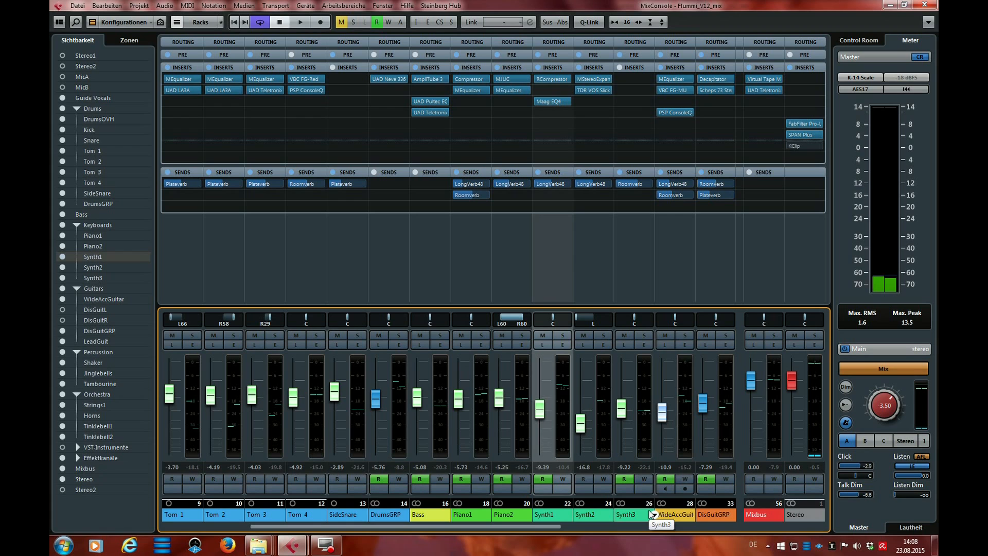
left_click_drag(492, 527, 573, 526)
left_click(551, 515)
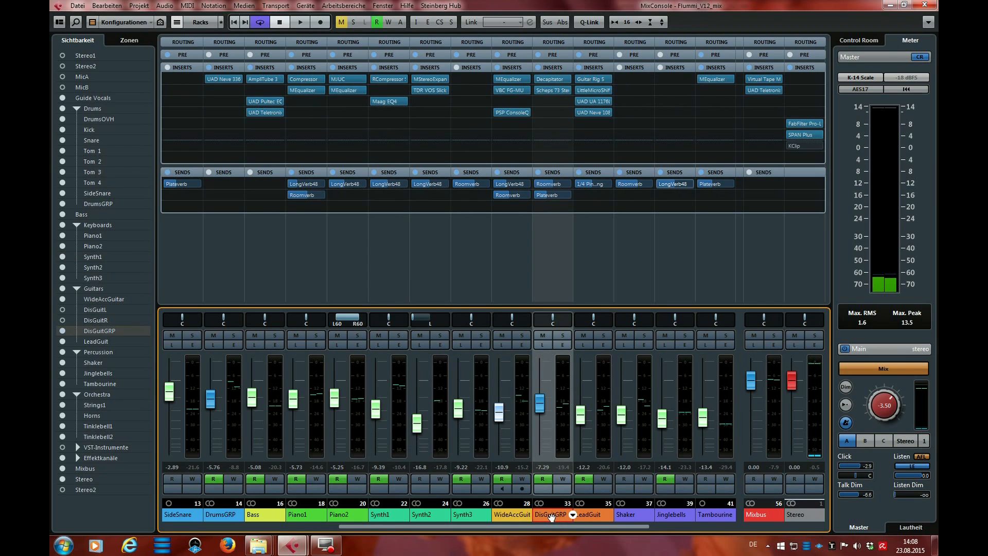
left_click(143, 40)
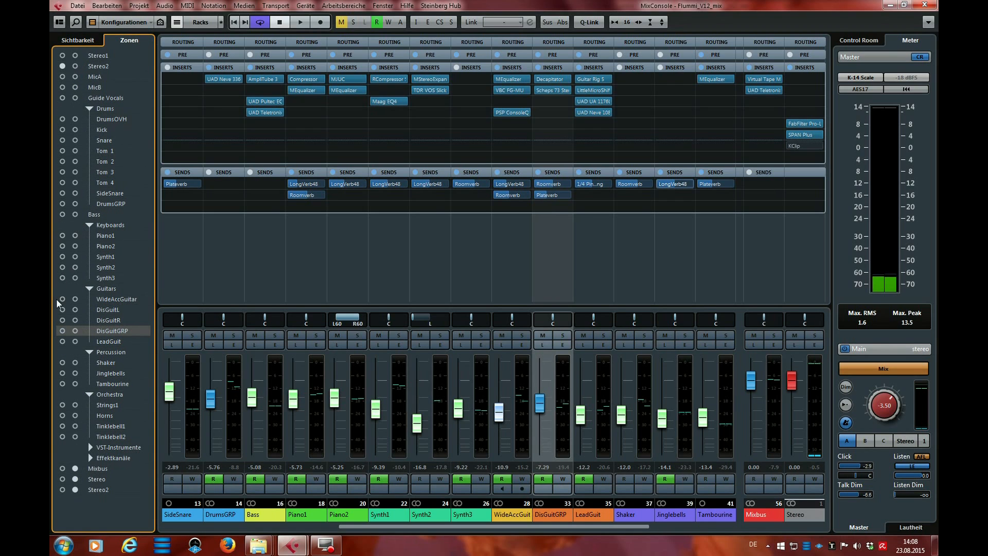
left_click(62, 310)
left_click(62, 320)
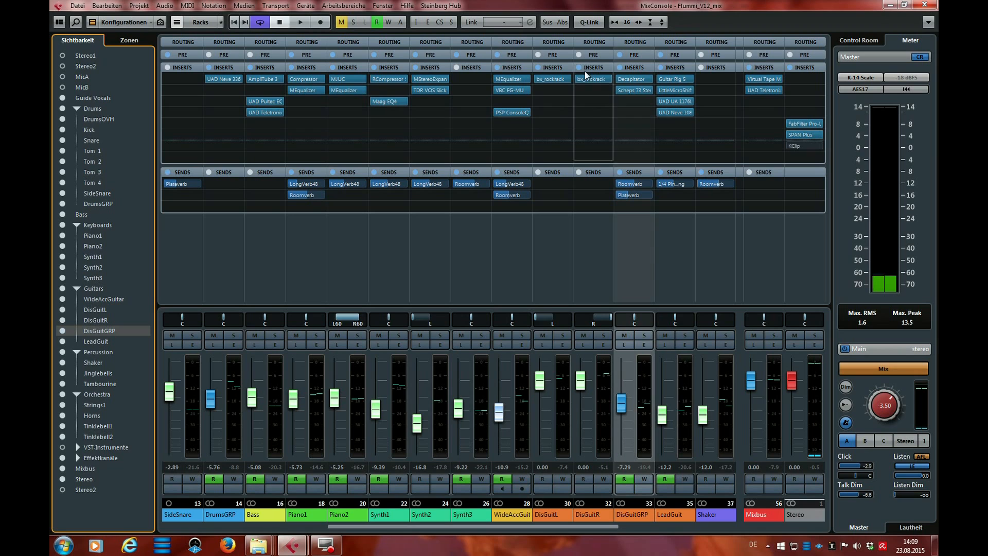
Step: Look at the bx_rockrack amp settings on the DisGuitL channel and close the plug-in window
left_click(550, 80)
left_click(551, 80)
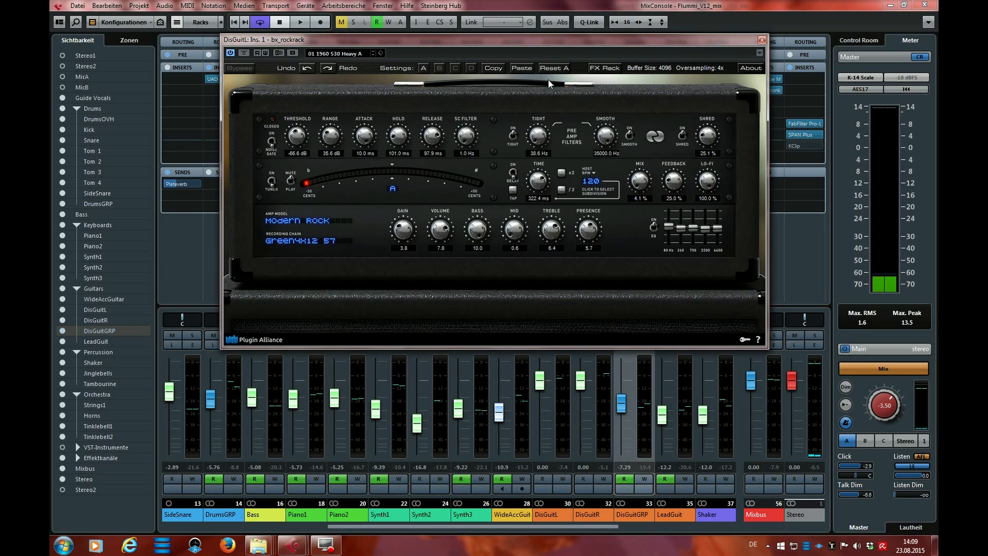
left_click(762, 41)
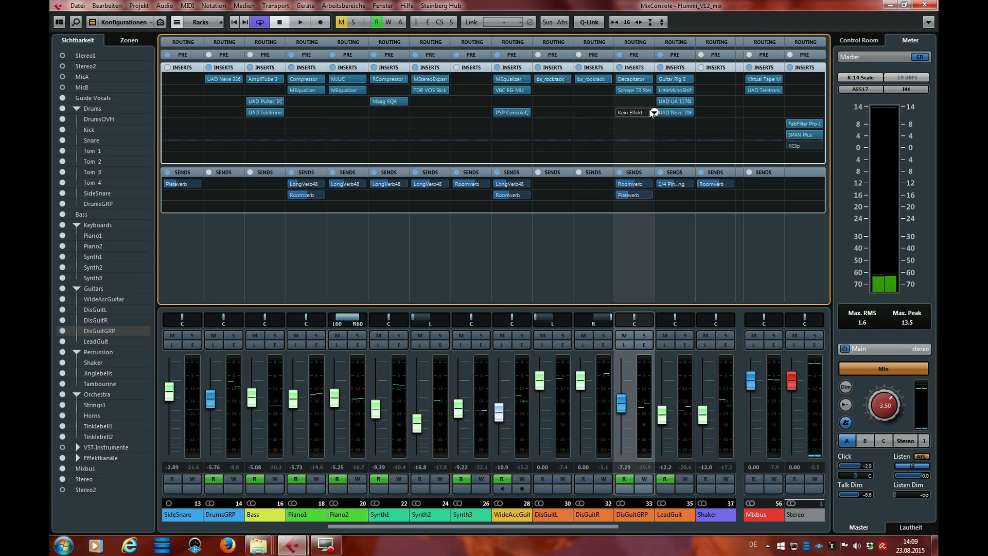
Step: Compare the DisGuitL and DisGuitR channels, alternating between them, and examine the DisGuitGRP group channel with its inserts
left_click(589, 249)
left_click(558, 256)
left_click(592, 262)
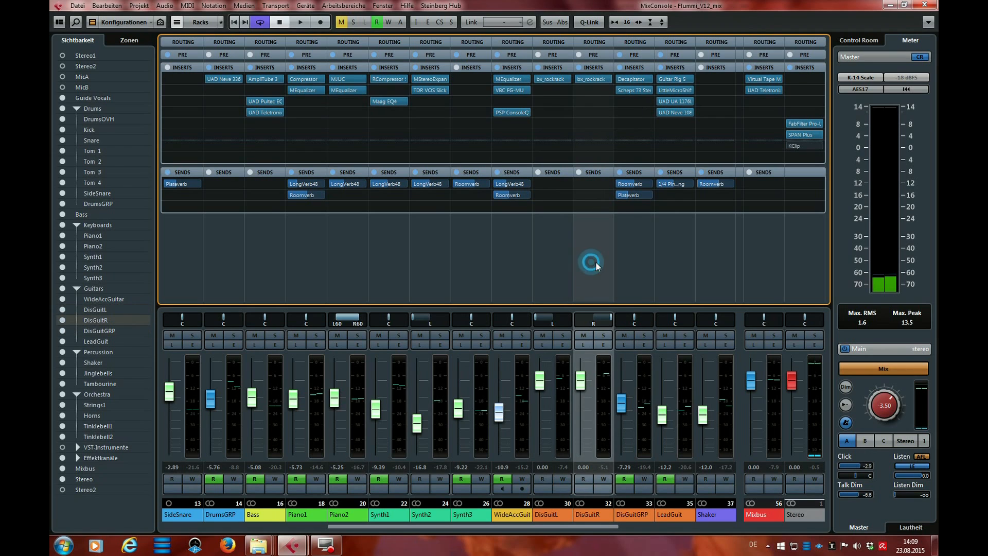
left_click(633, 264)
left_click(608, 264)
left_click(559, 265)
left_click(595, 270)
left_click(563, 265)
left_click(590, 266)
mouse_move(583, 78)
left_click(556, 279)
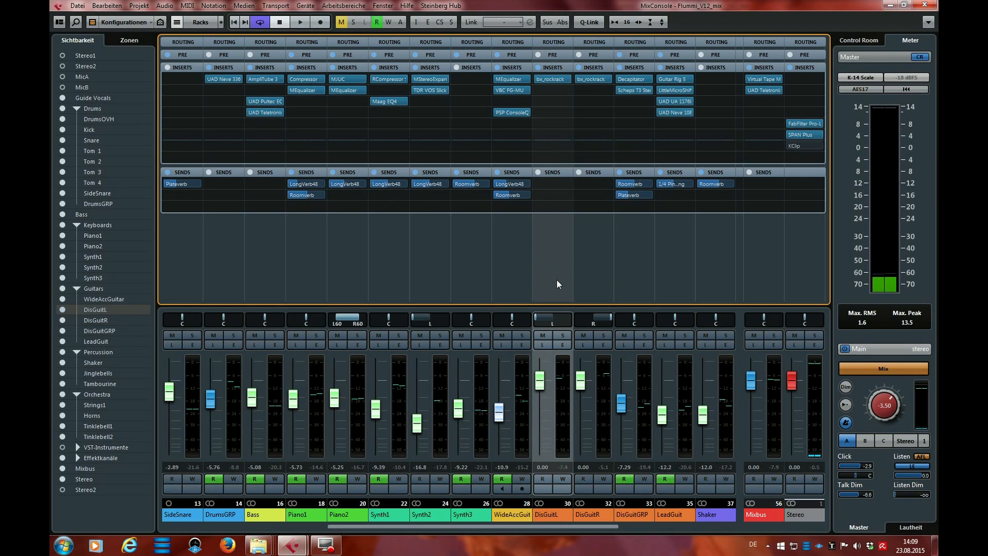
left_click(588, 277)
left_click(555, 271)
left_click(584, 273)
left_click(556, 268)
left_click(590, 271)
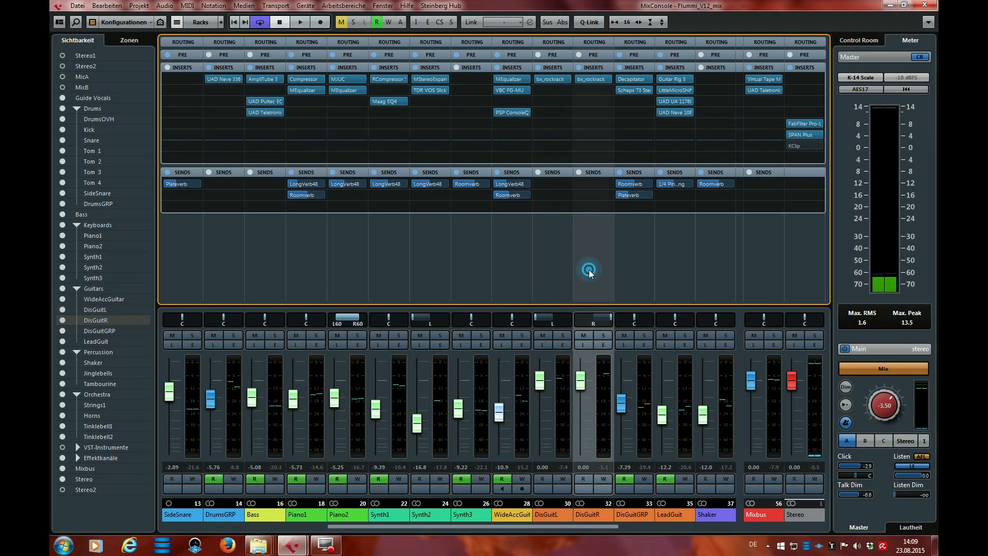
left_click(563, 270)
left_click(595, 273)
left_click(633, 269)
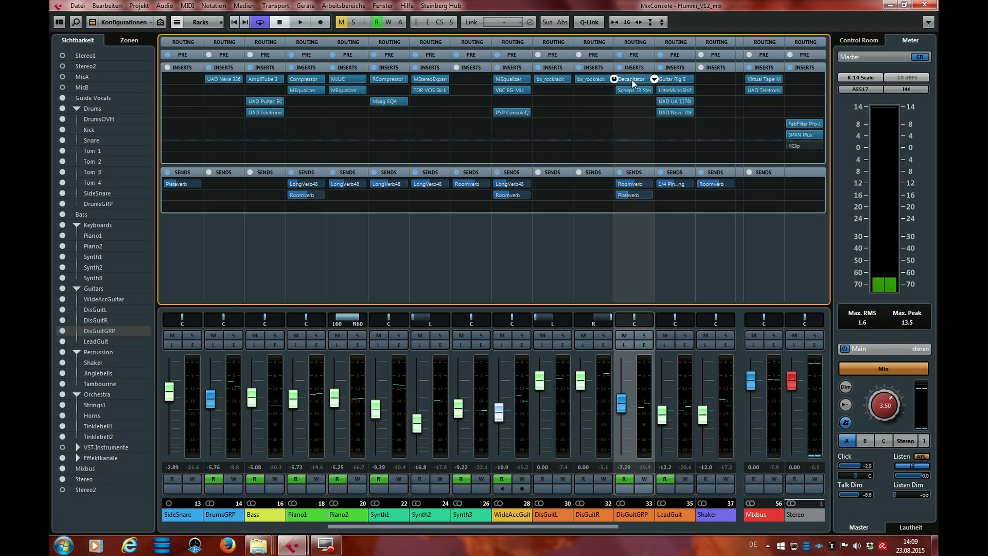
left_click(596, 260)
left_click(545, 260)
left_click(586, 262)
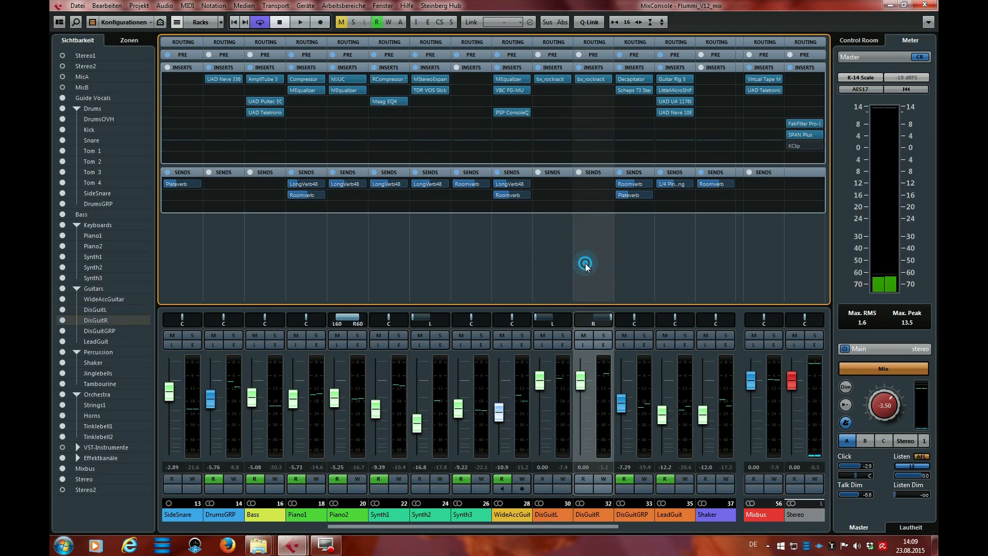
left_click(556, 264)
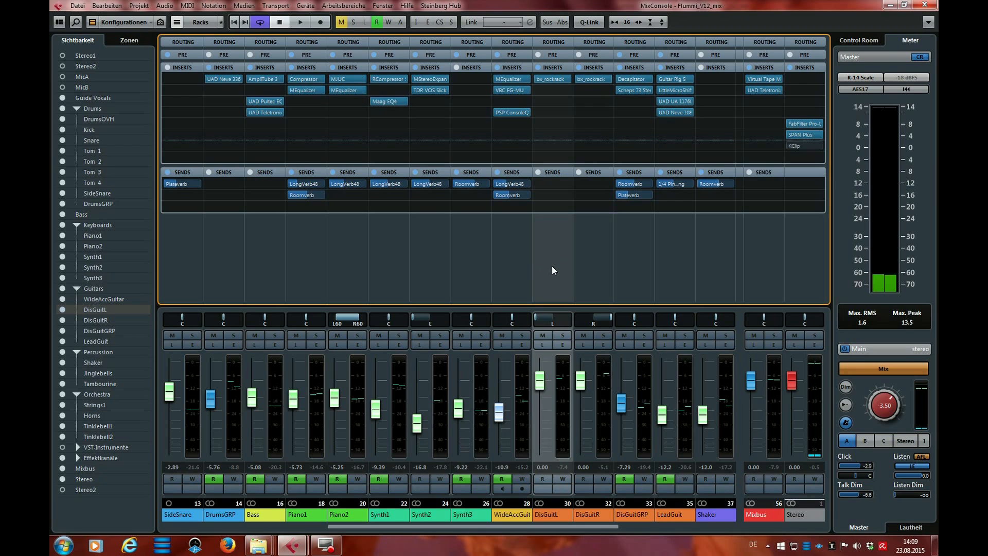
left_click(595, 267)
left_click(555, 274)
left_click(590, 278)
left_click(557, 274)
left_click(578, 273)
left_click(554, 271)
left_click(593, 269)
left_click(554, 278)
left_click(583, 272)
left_click(557, 278)
left_click(591, 266)
left_click(536, 263)
left_click(589, 260)
left_click(557, 269)
left_click(589, 264)
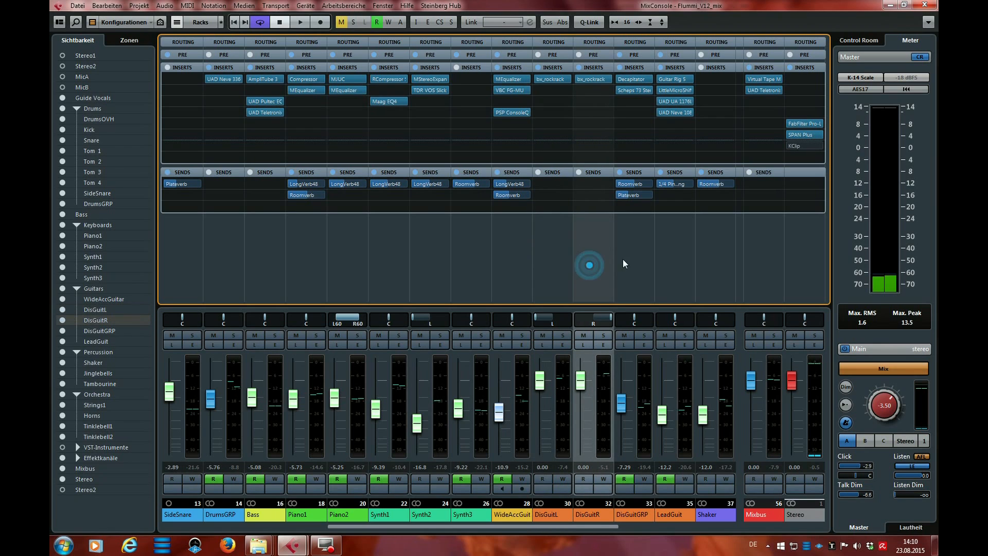
Step: Open the Decapitator on DisGuitGRP, move its window clear of the group's inserts, and bypass both Scheps 73 and Decapitator
left_click(634, 79)
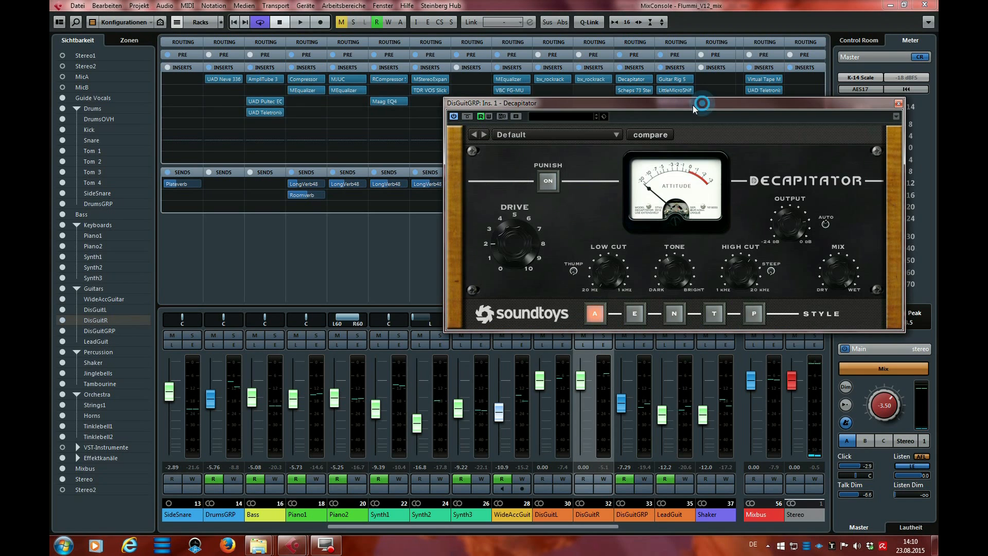
left_click_drag(693, 105, 601, 116)
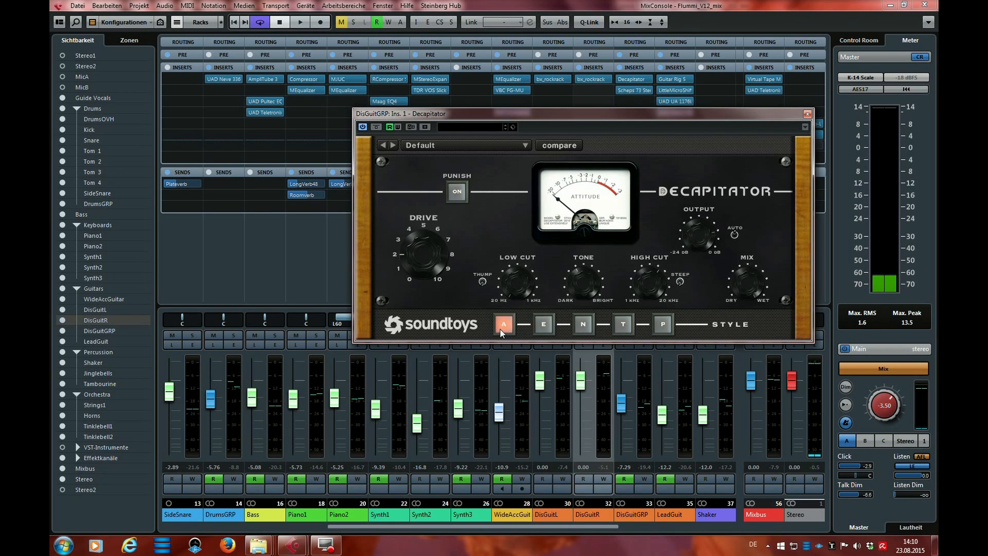
left_click_drag(622, 116, 378, 71)
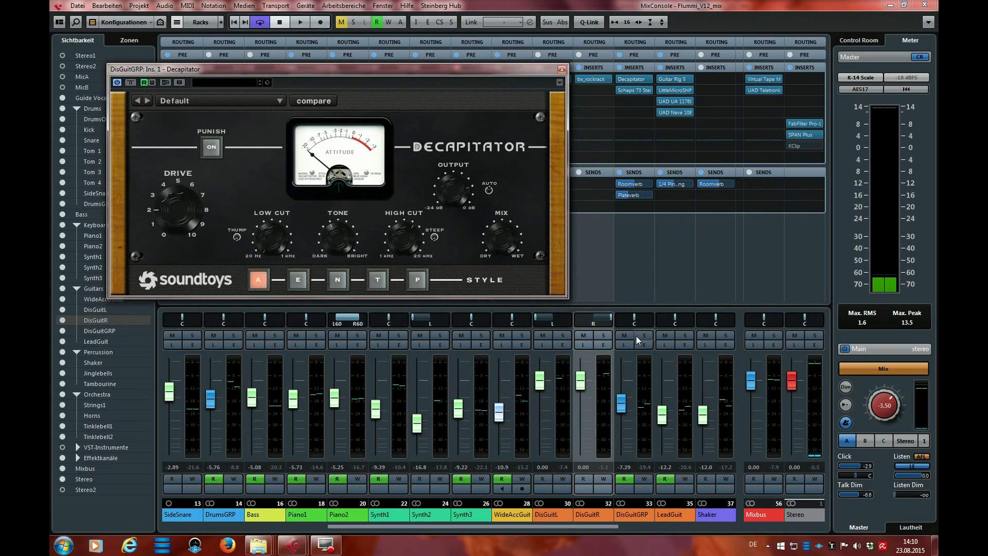
mouse_move(624, 90)
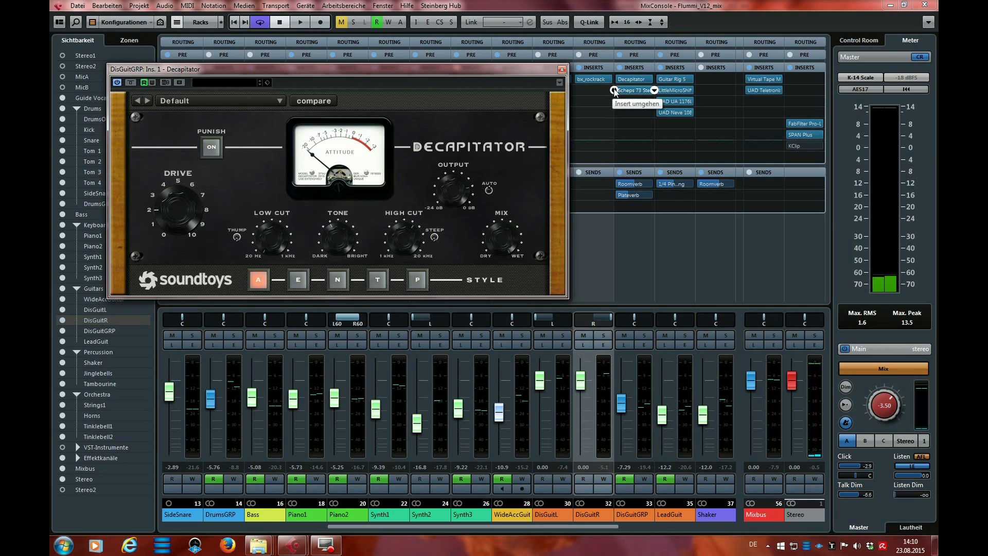
left_click(614, 91)
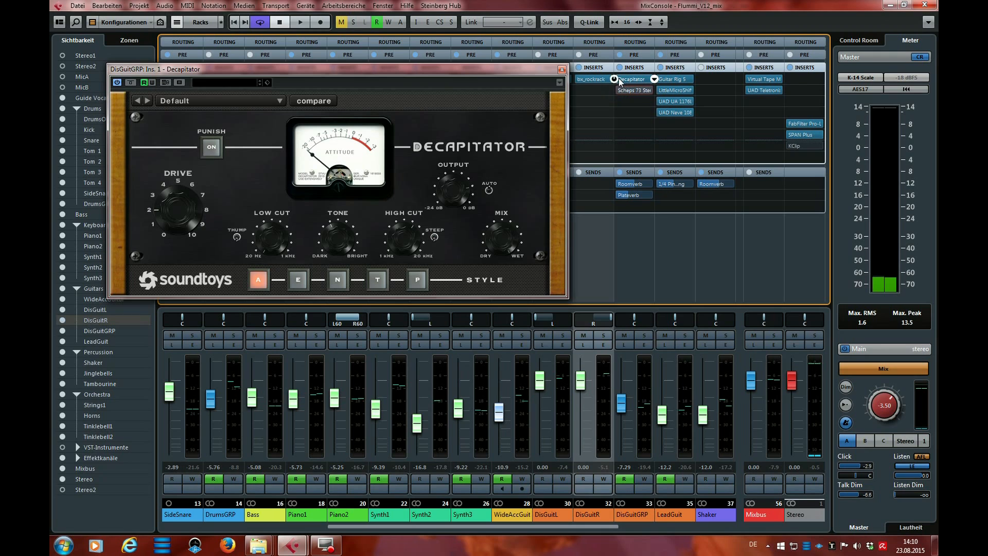
left_click(131, 82)
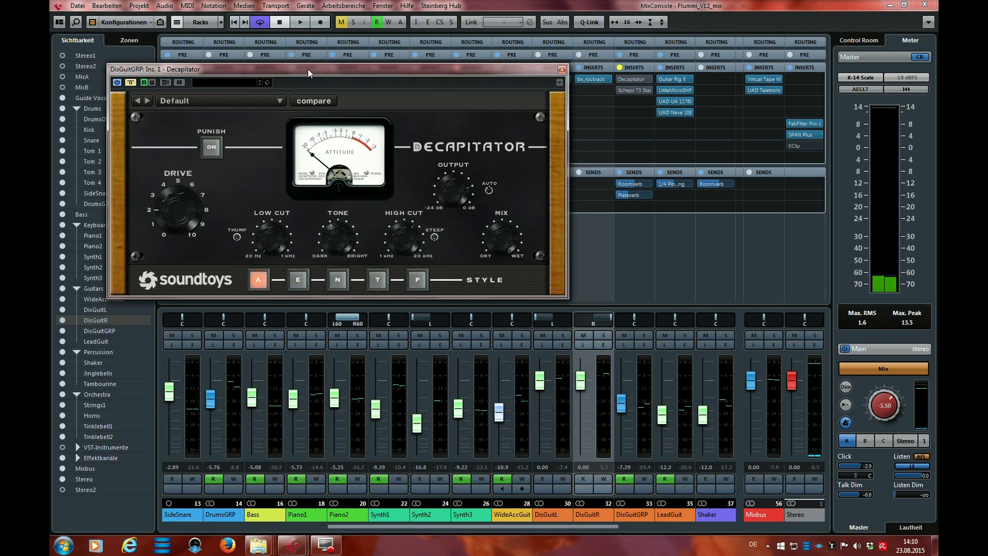
left_click_drag(308, 69, 303, 69)
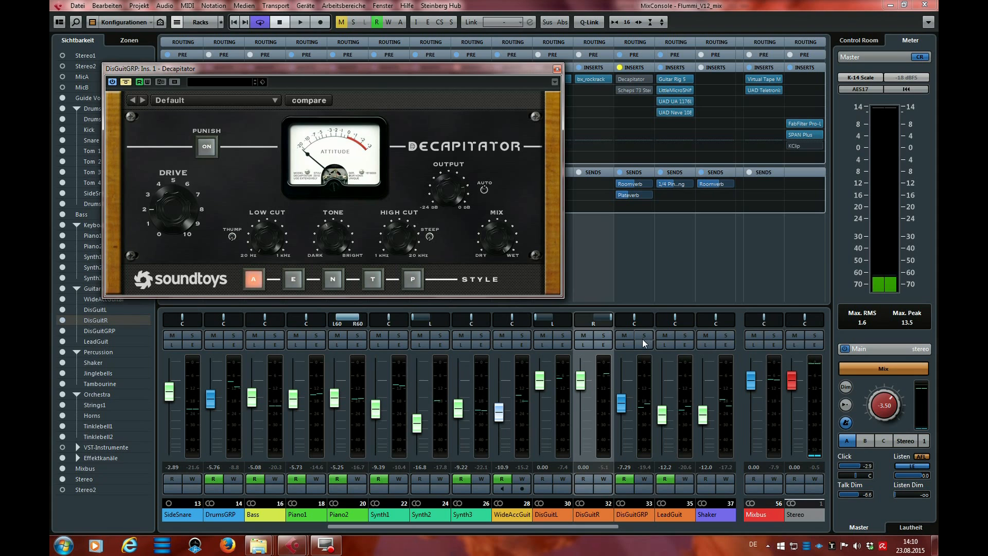
Step: Select the Refrain2 section in the project window and solo DisGuitGRP in the MixConsole
key("F3")
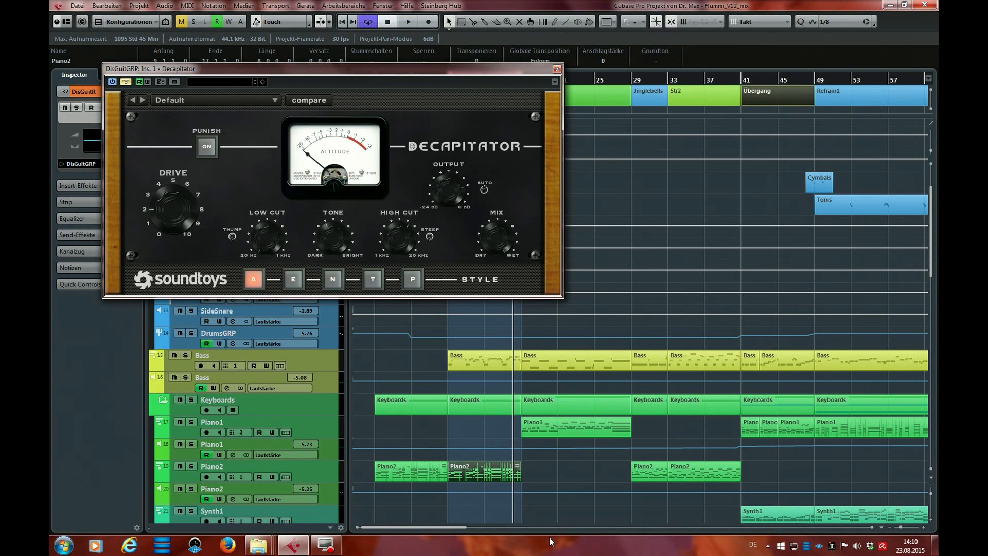
left_click_drag(420, 527, 505, 524)
left_click(632, 103)
left_click(631, 102)
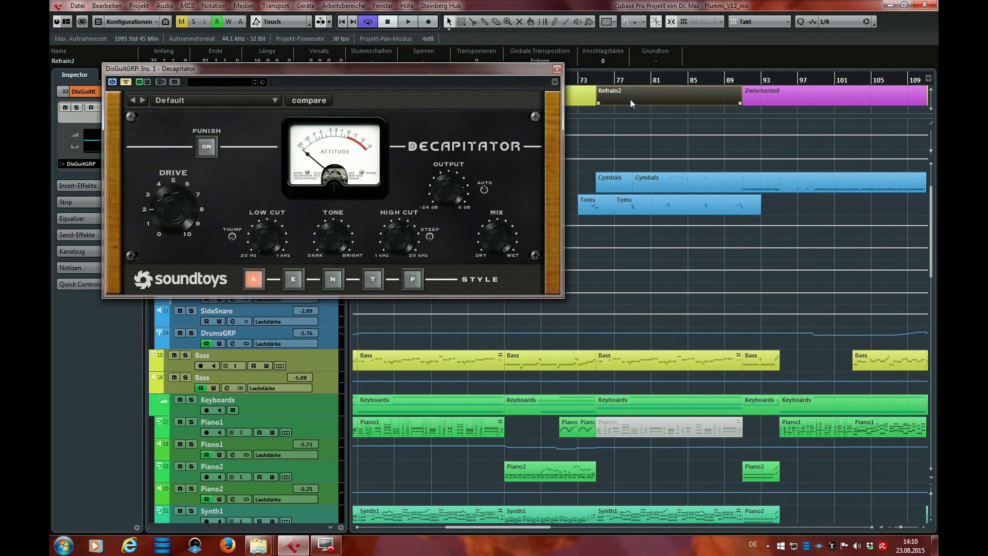
key("F3")
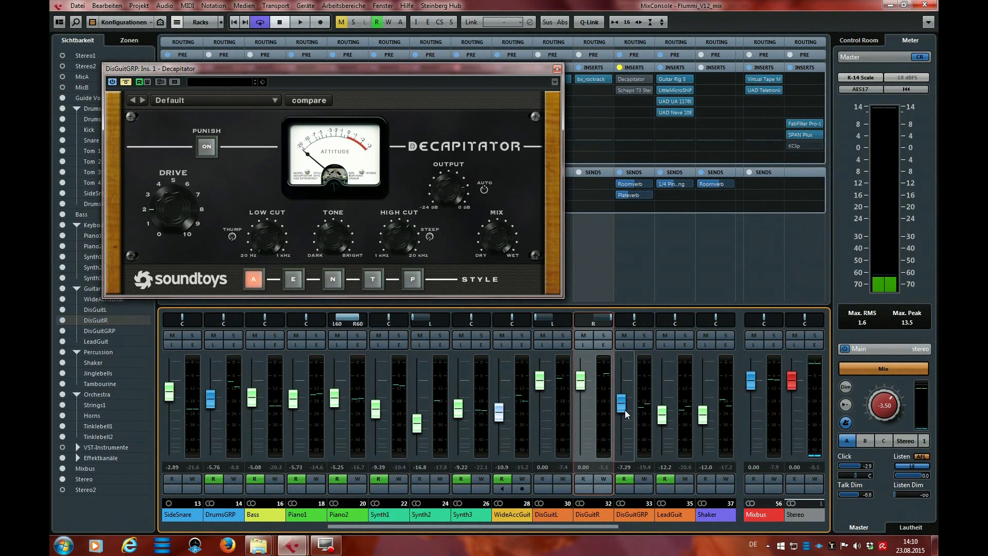
left_click(645, 336)
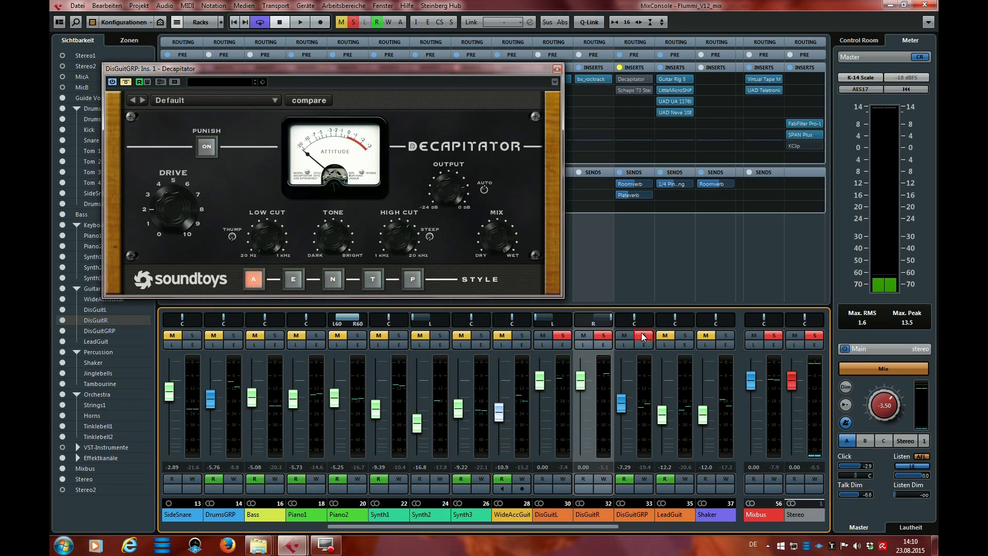
Step: With the Decapitator window moved aside, look at the bx_rockrack settings on DisGuitR and close that plug-in window
left_click_drag(388, 69, 365, 168)
left_click_drag(613, 133, 590, 91)
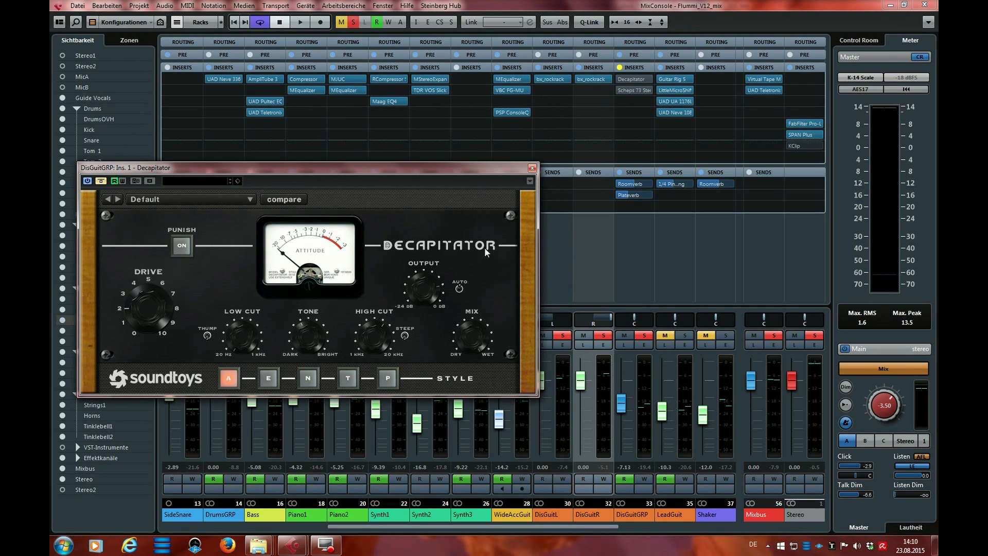
left_click(437, 168)
left_click(594, 81)
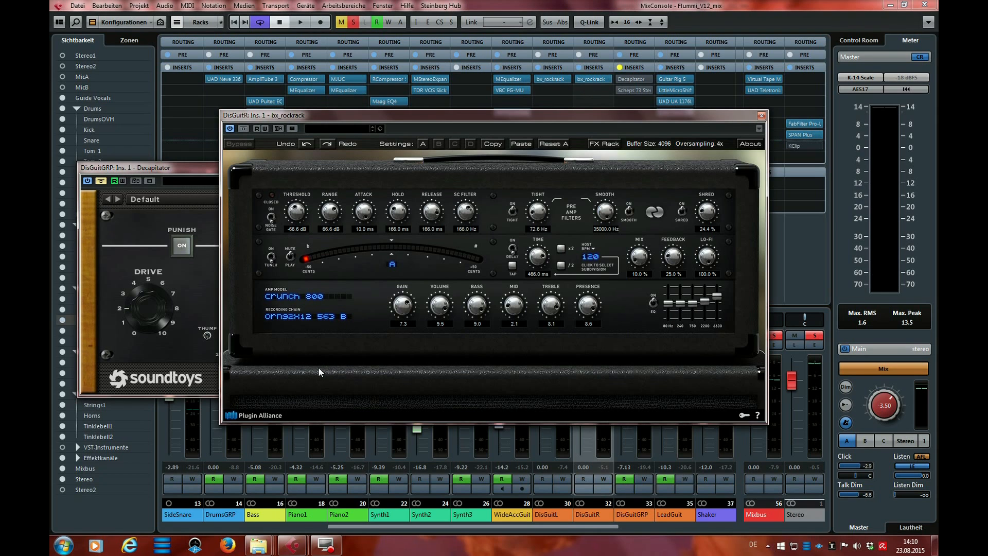
left_click(761, 115)
Step: Play the soloed distorted guitars with the group inserts bypassed, stop playback and reposition the Decapitator window
left_click(136, 512)
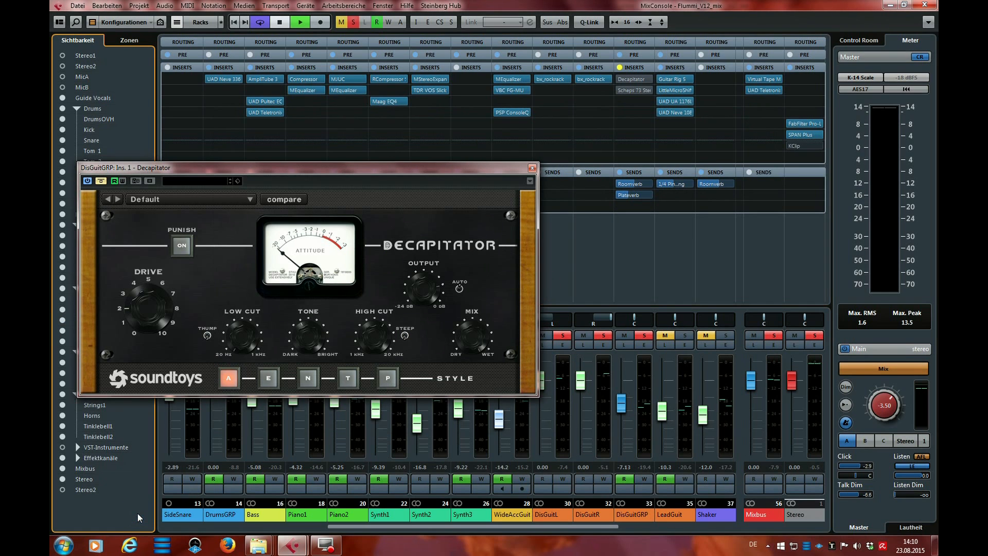
key("space")
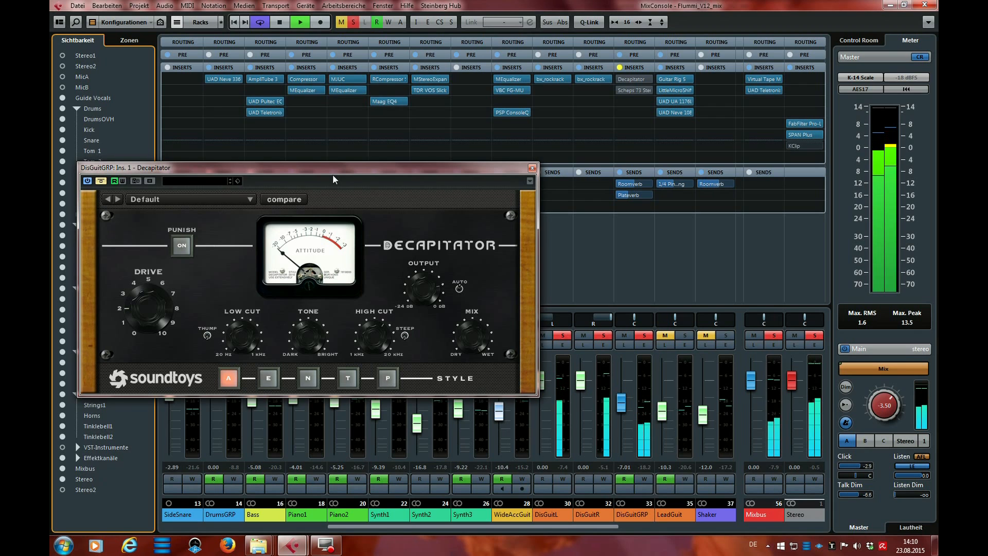
left_click_drag(315, 169, 377, 139)
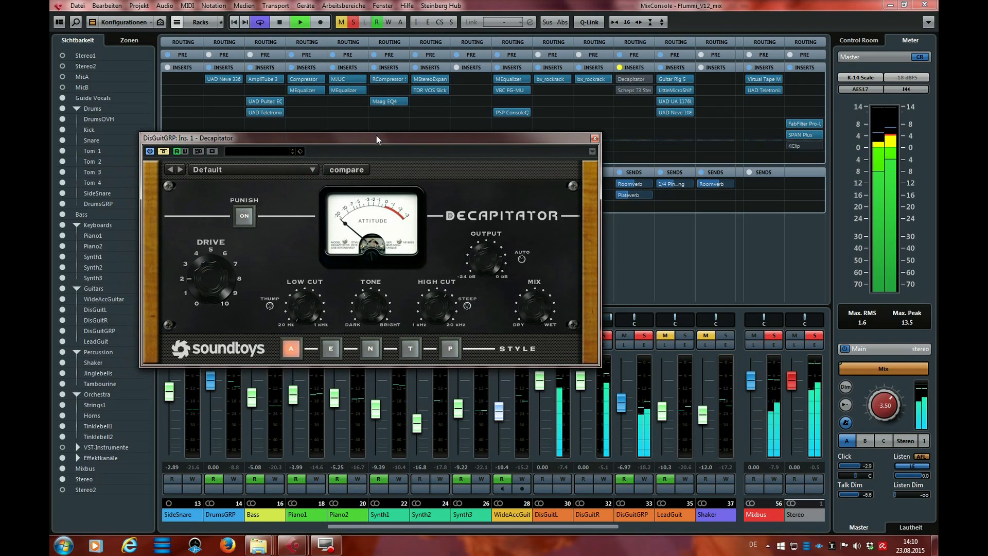
key("space")
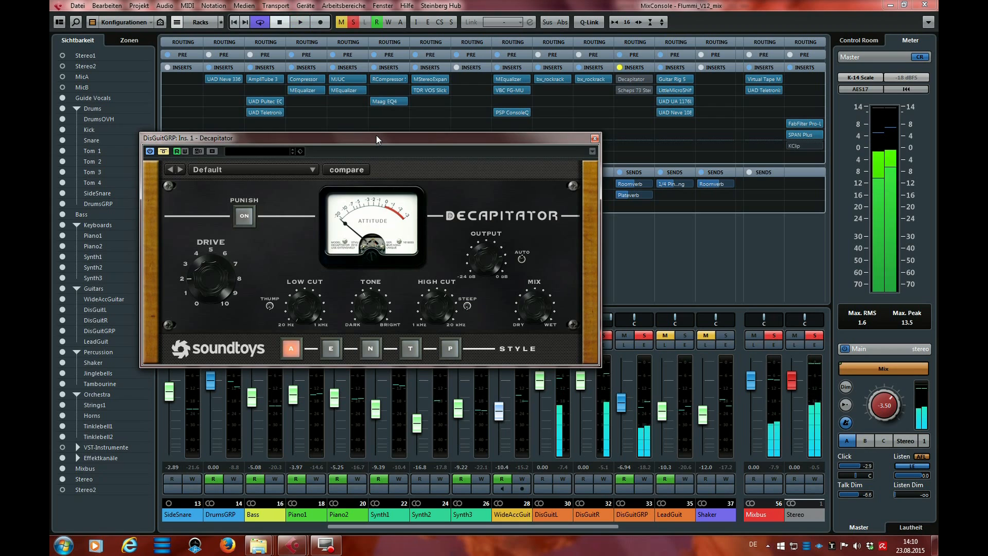
left_click_drag(394, 138, 380, 161)
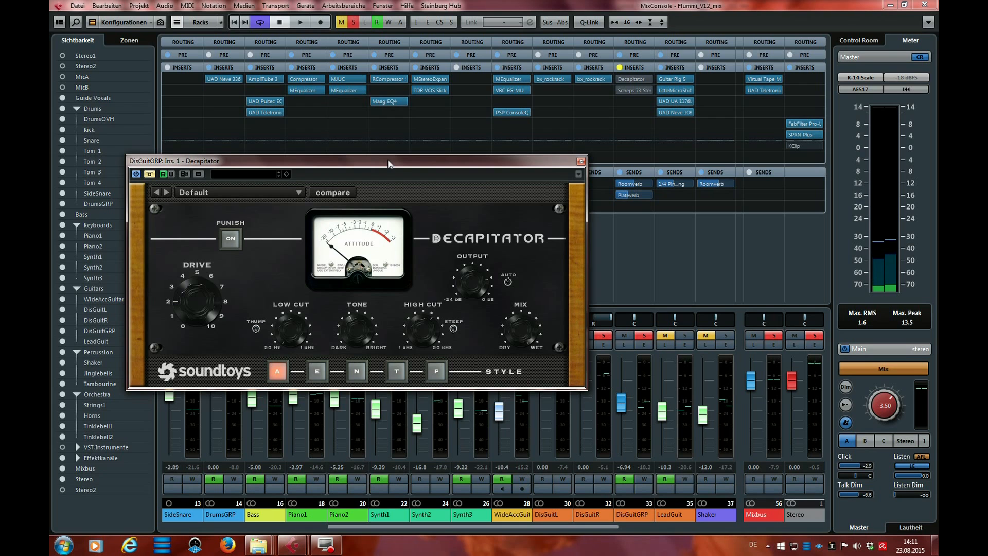
left_click_drag(391, 162, 376, 127)
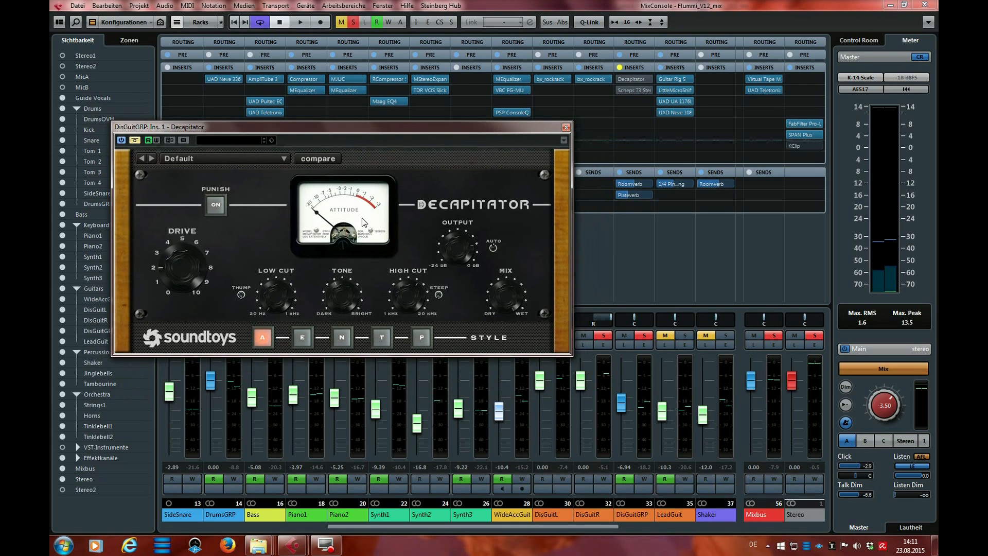
Step: Play the soloed distorted guitars, compare the Decapitator bypassed and active, leave it active, and stop playback with its window moved aside
left_click_drag(453, 127, 453, 132)
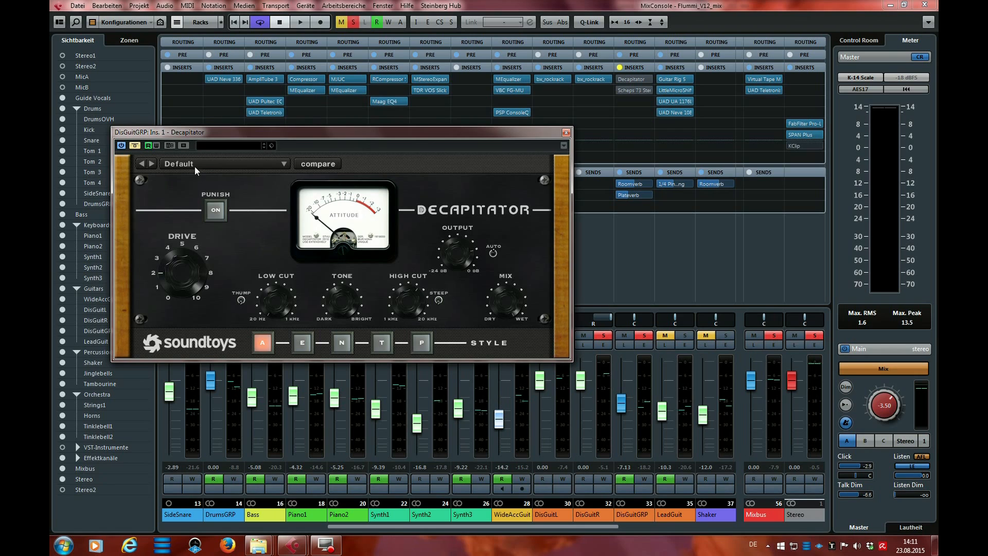
key("space")
left_click(134, 146)
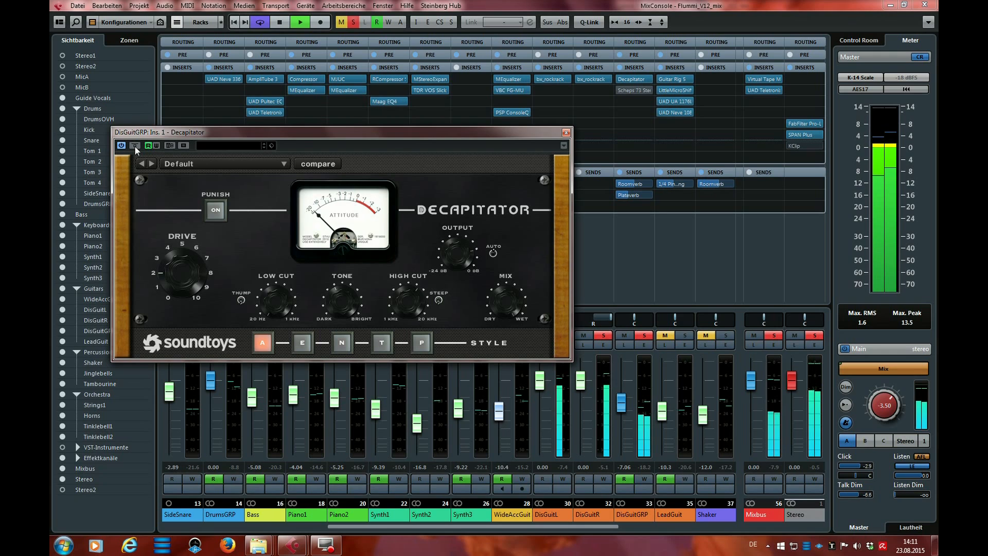
left_click(134, 146)
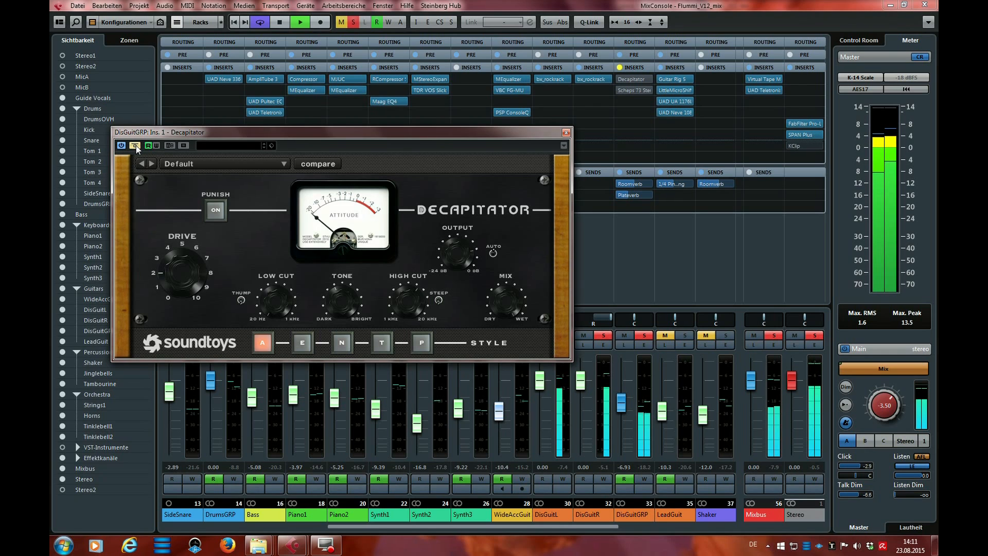
left_click(134, 145)
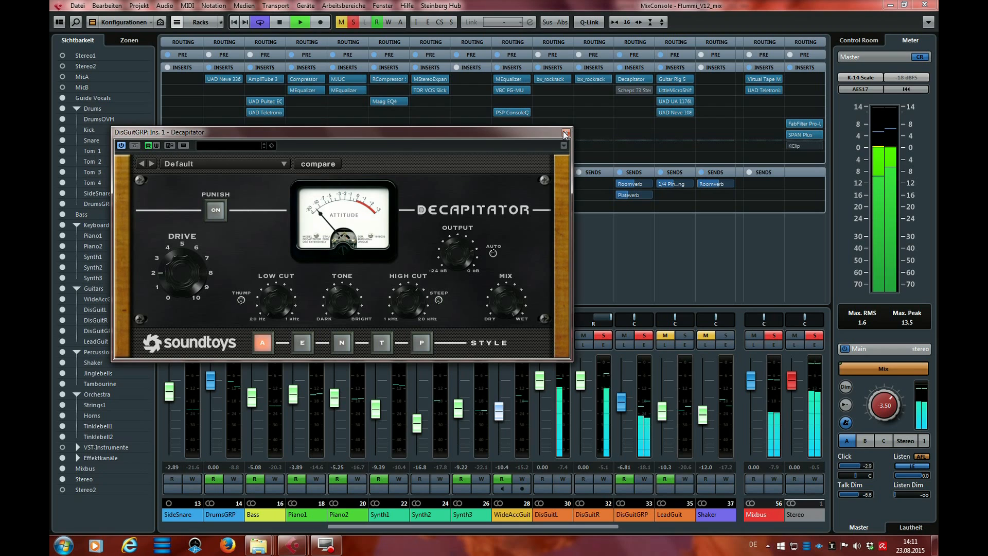
left_click_drag(507, 131, 485, 86)
key("space")
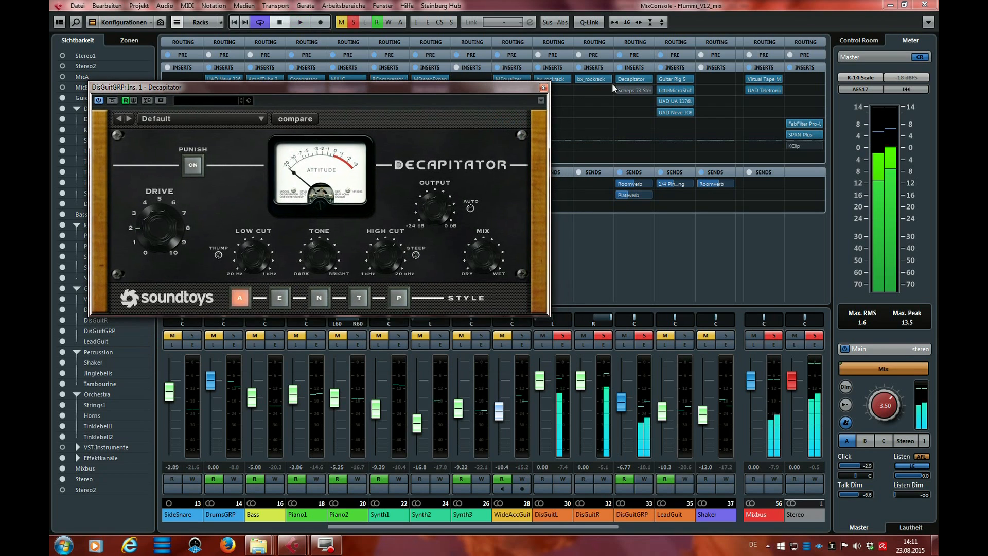
Step: Open the Scheps 73 on DisGuitGRP and arrange its window beside the Decapitator window
left_click(635, 90)
left_click_drag(351, 54, 763, 99)
left_click_drag(476, 88, 440, 67)
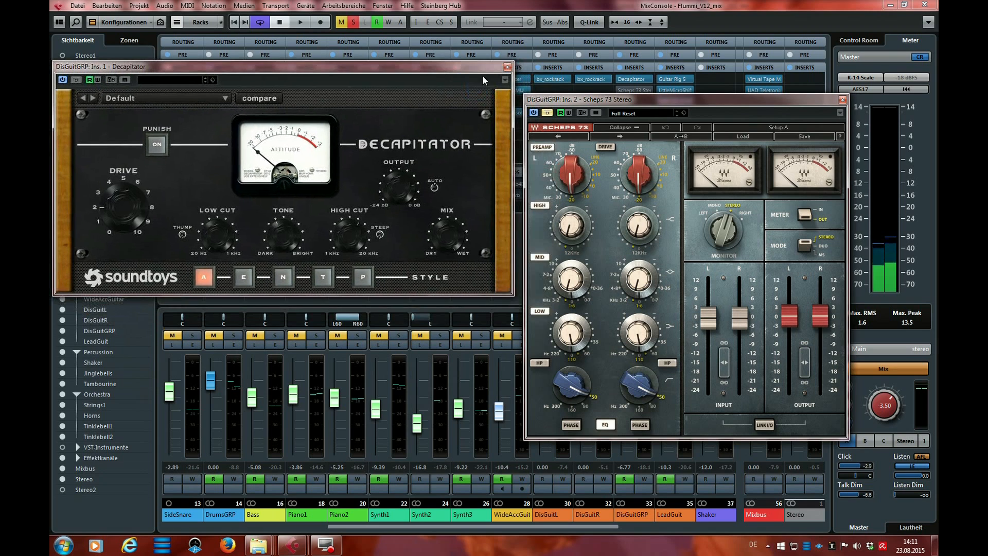
left_click_drag(572, 100, 573, 81)
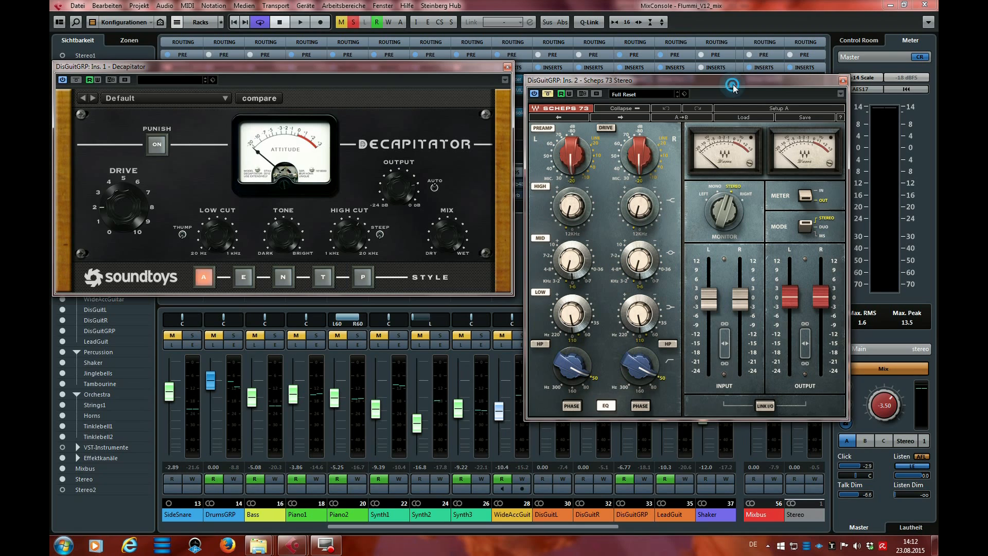
Step: Play the soloed guitars, take the Scheps 73 out of bypass to hear its effect, and stop playback
key("space")
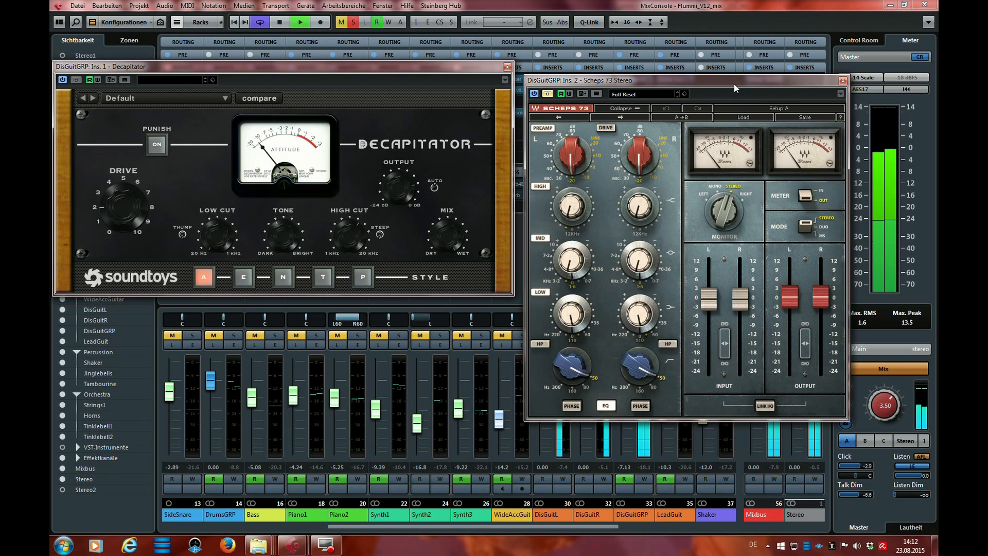
left_click(549, 94)
left_click(548, 94)
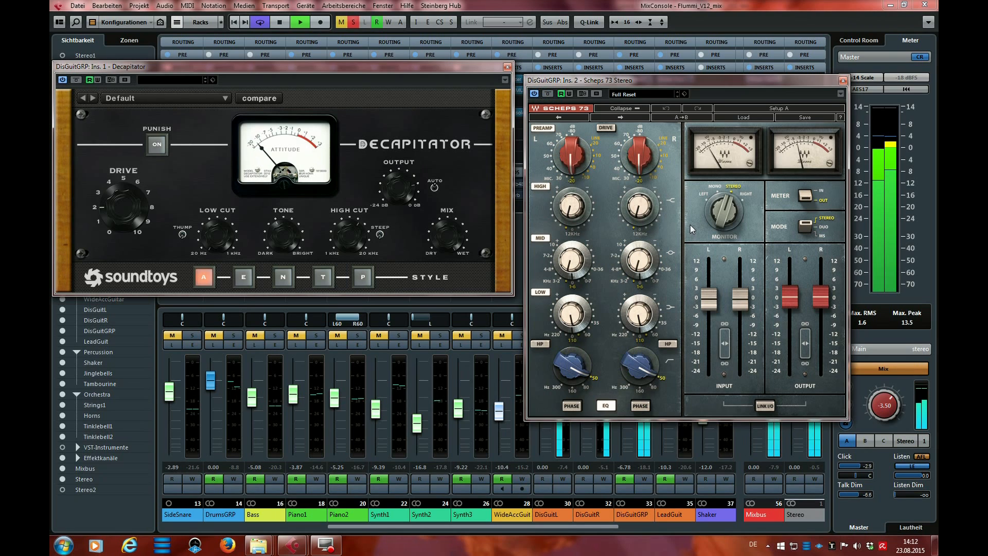
key("space")
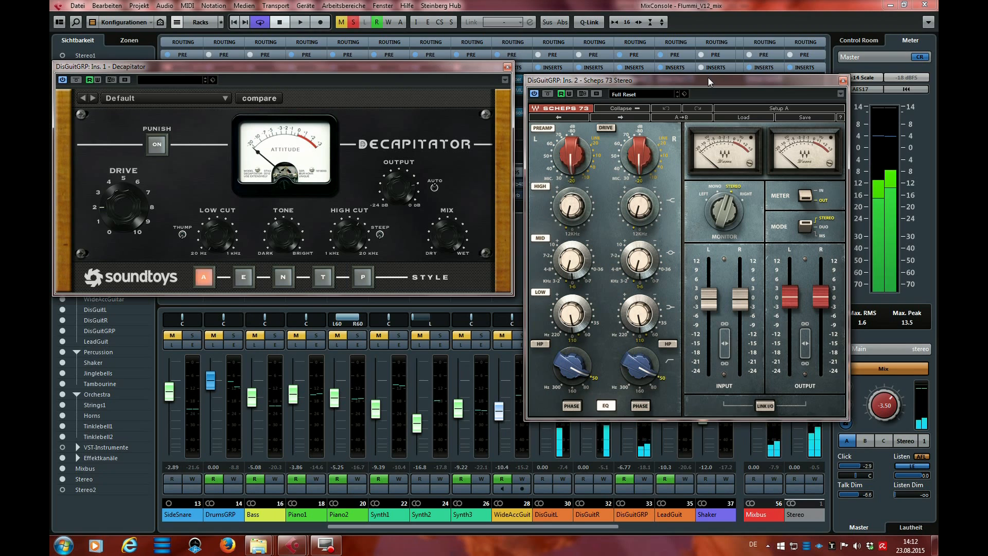
Step: Look over the Scheps 73 settings and close both the Scheps 73 and Decapitator windows
left_click_drag(708, 78, 708, 68)
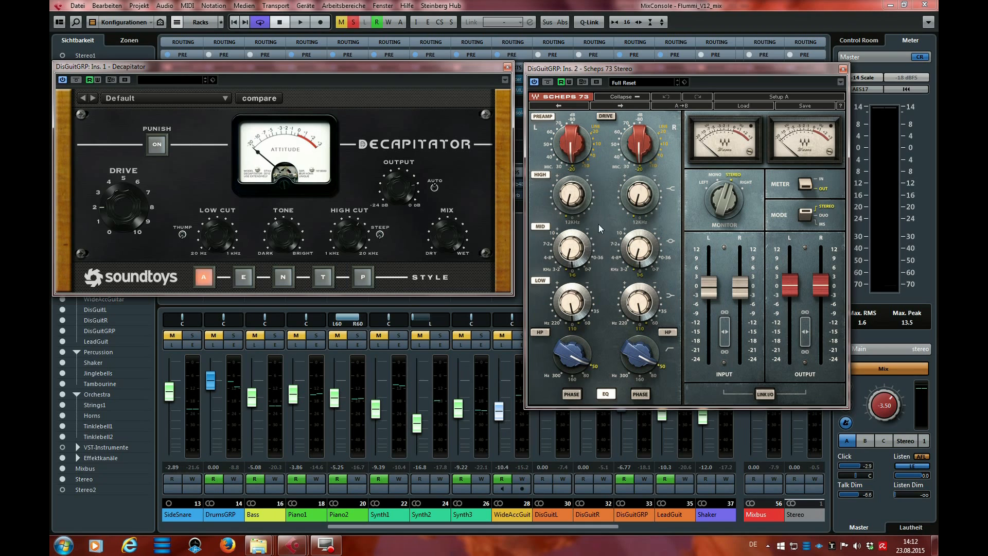
left_click(842, 69)
left_click(507, 66)
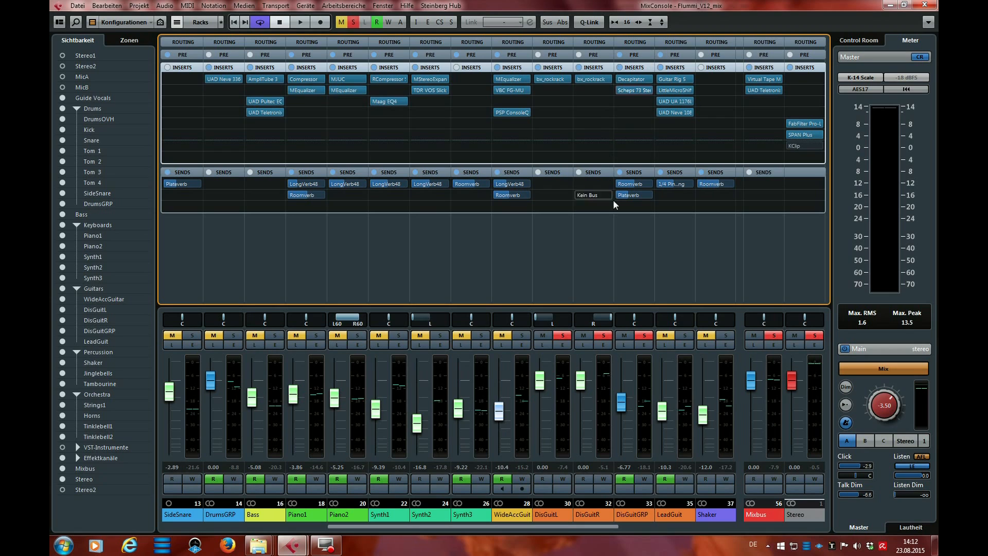
Step: Select DisGuitGRP and compare its soloed sound with all inserts bypassed and active during playback, ending with them active and playback stopped
left_click(637, 260)
key("space")
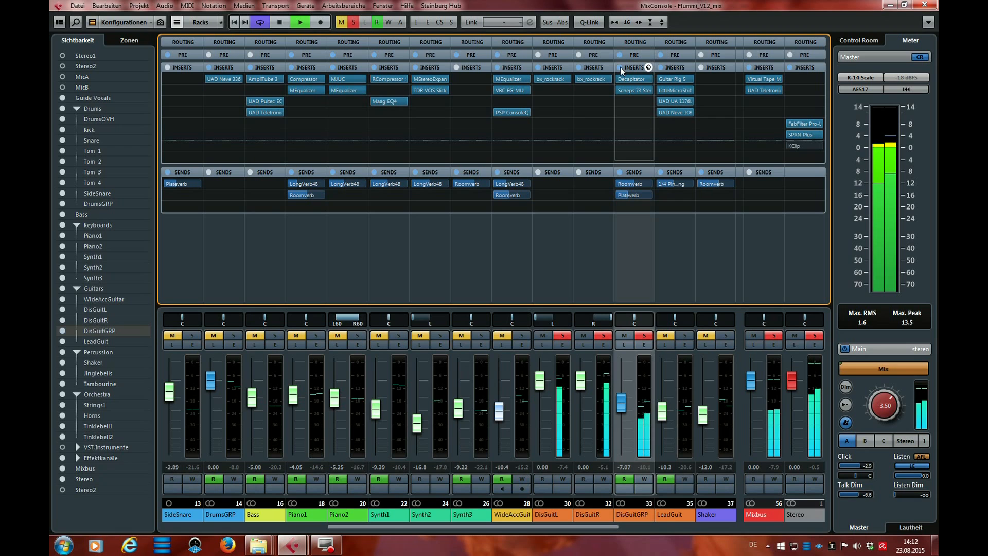
left_click(620, 67)
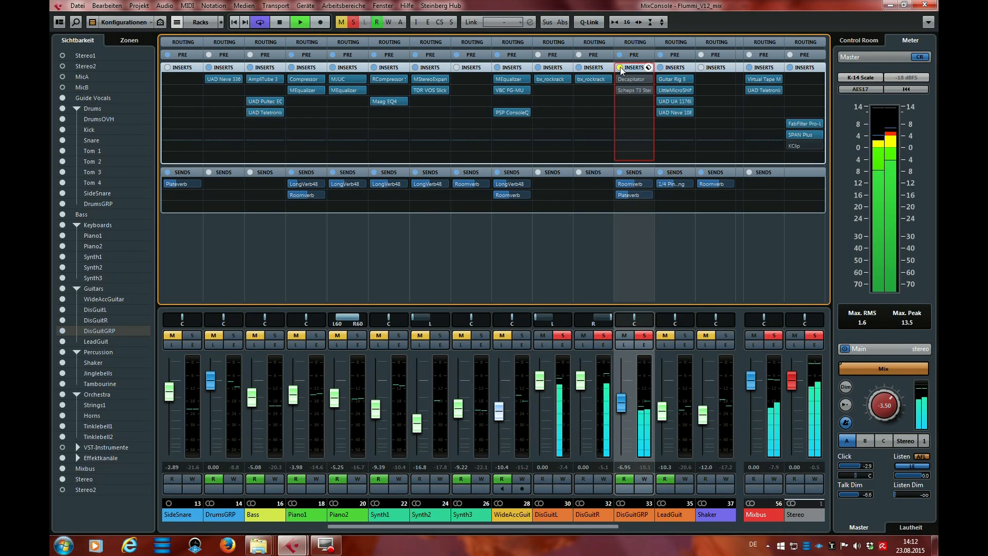
left_click(620, 68)
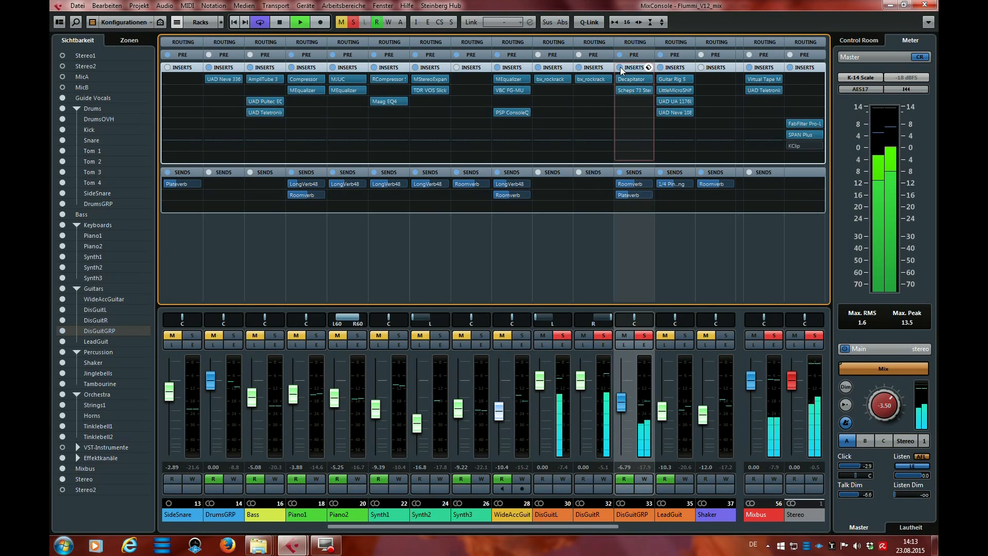
left_click(620, 68)
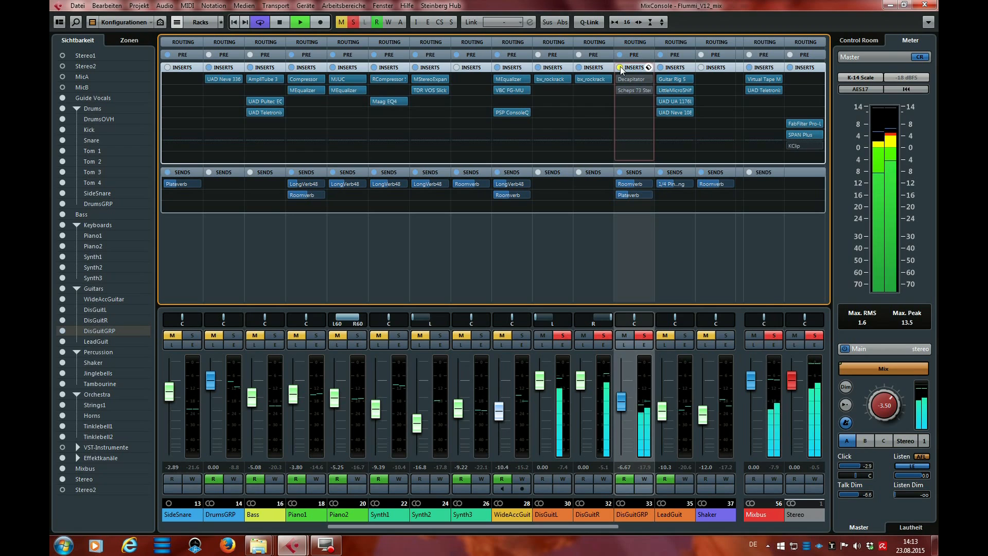
left_click(620, 67)
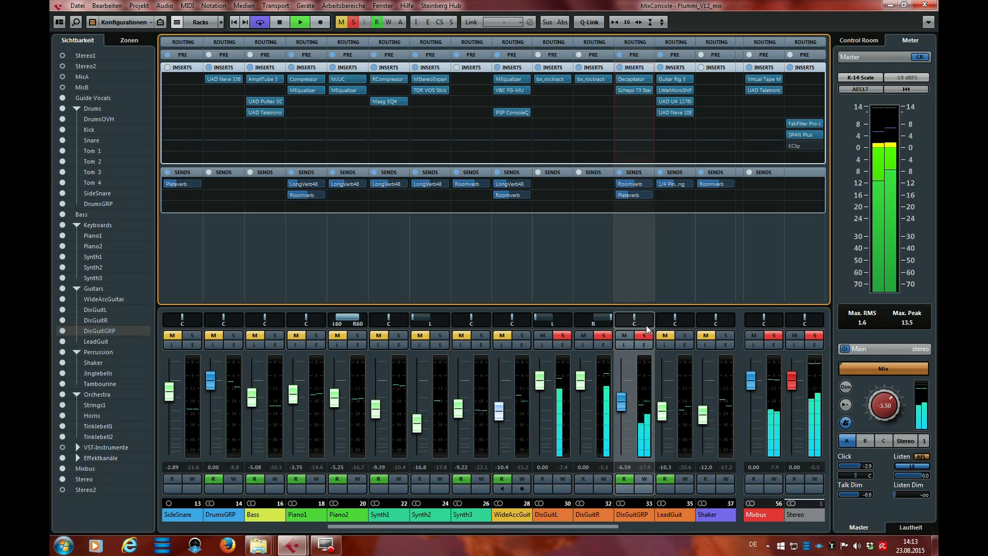
key("space")
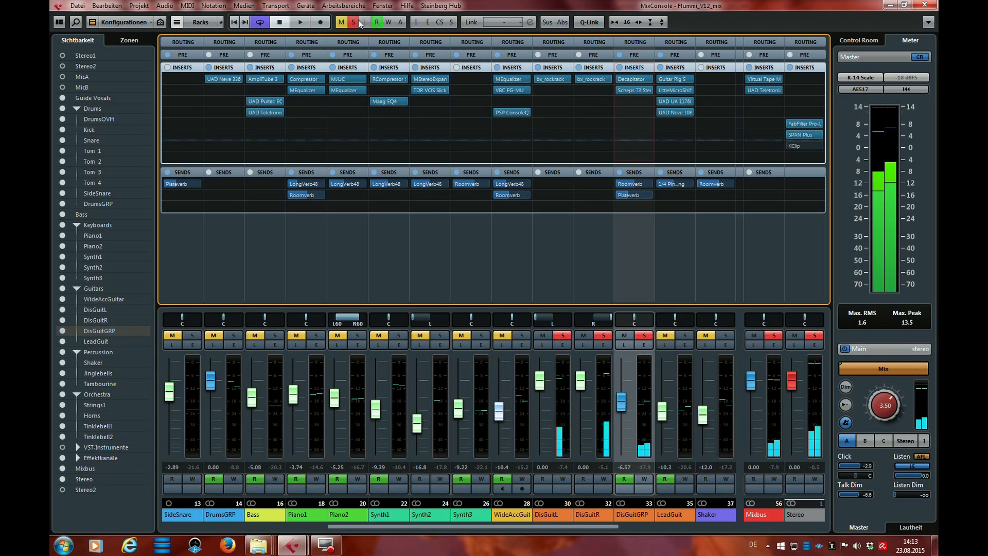
Step: Clear all solos, play the full mix, bypass the DisGuitGRP inserts during playback, and stop
left_click(353, 21)
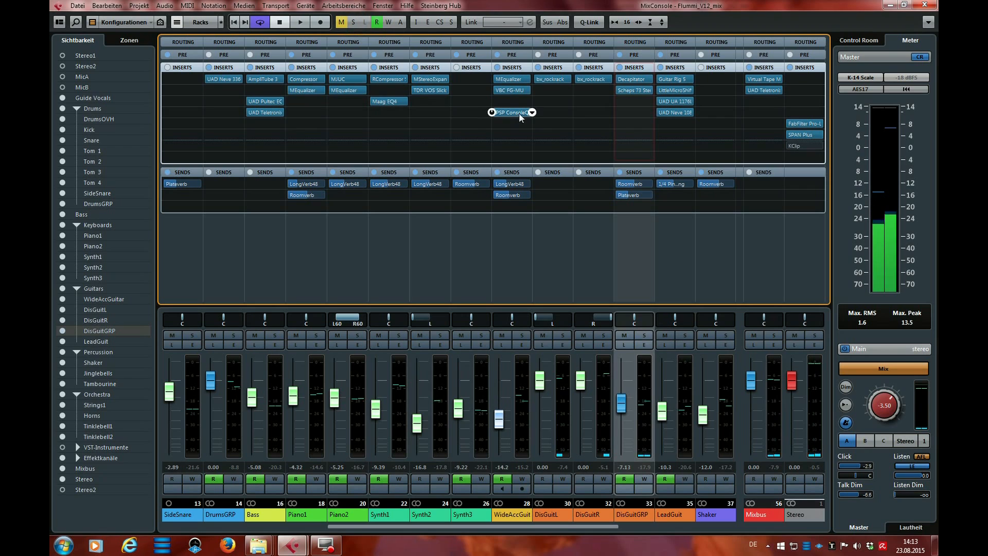
key("space")
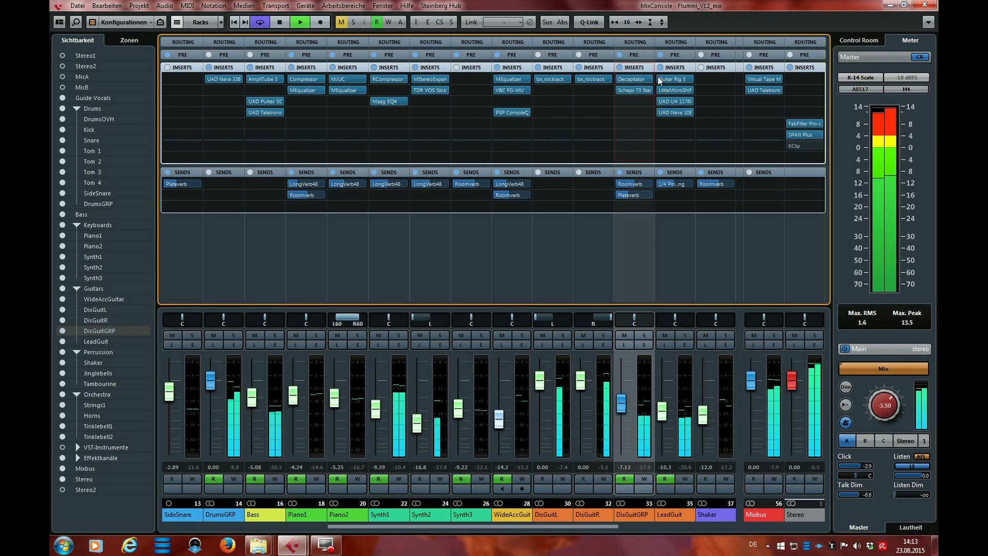
left_click(620, 68)
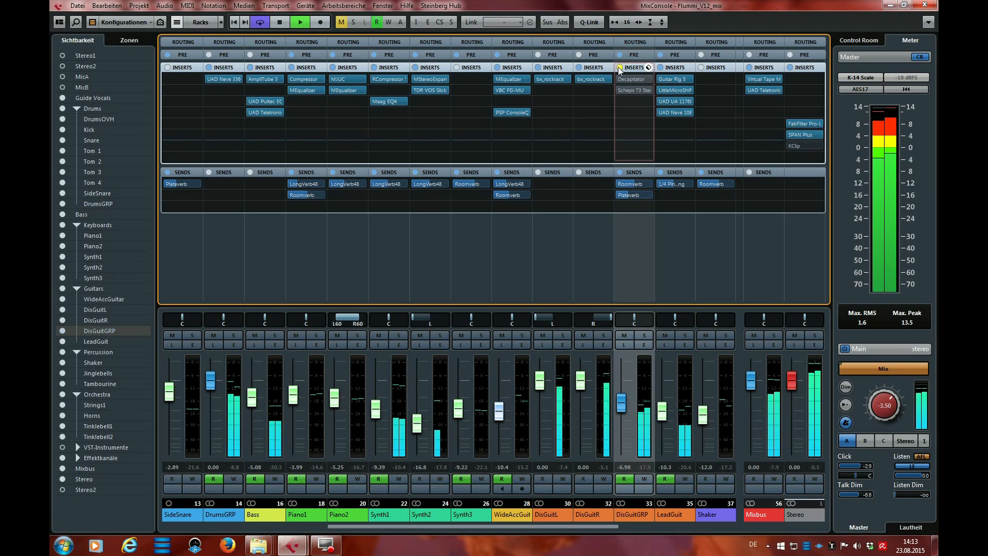
key("space")
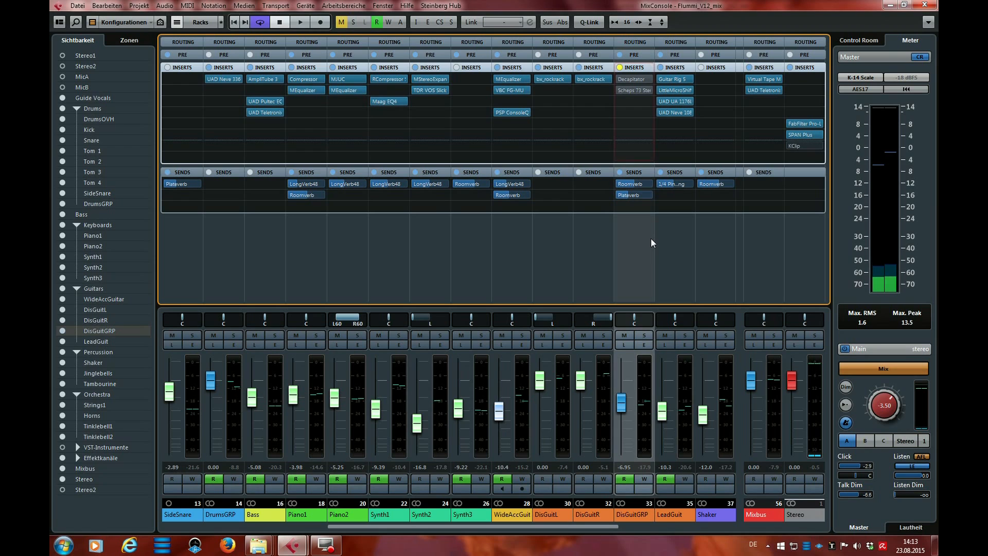
Step: Replay the full mix while switching the DisGuitGRP inserts between active and bypassed, leave them active, and stop playback
key("space")
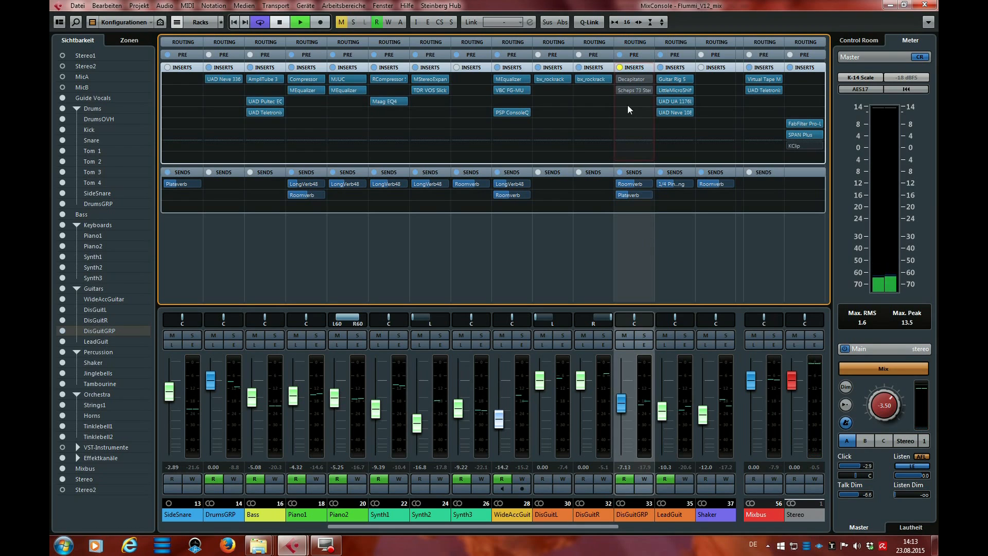
left_click(620, 67)
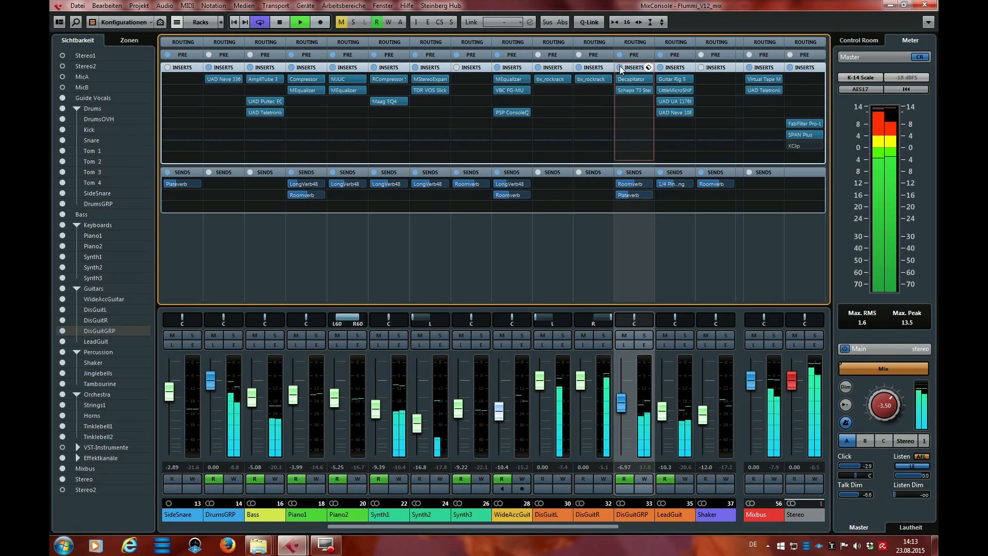
left_click(621, 68)
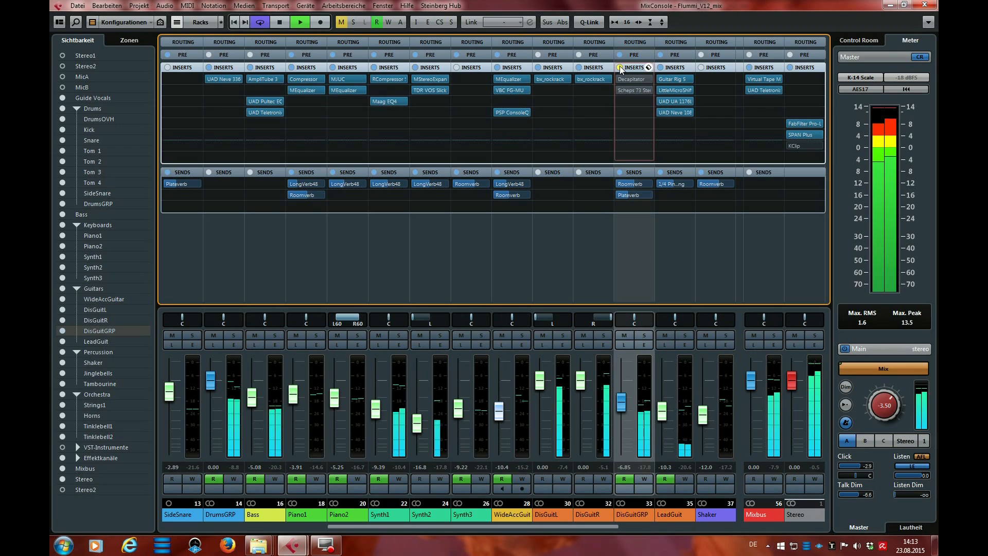
left_click(621, 67)
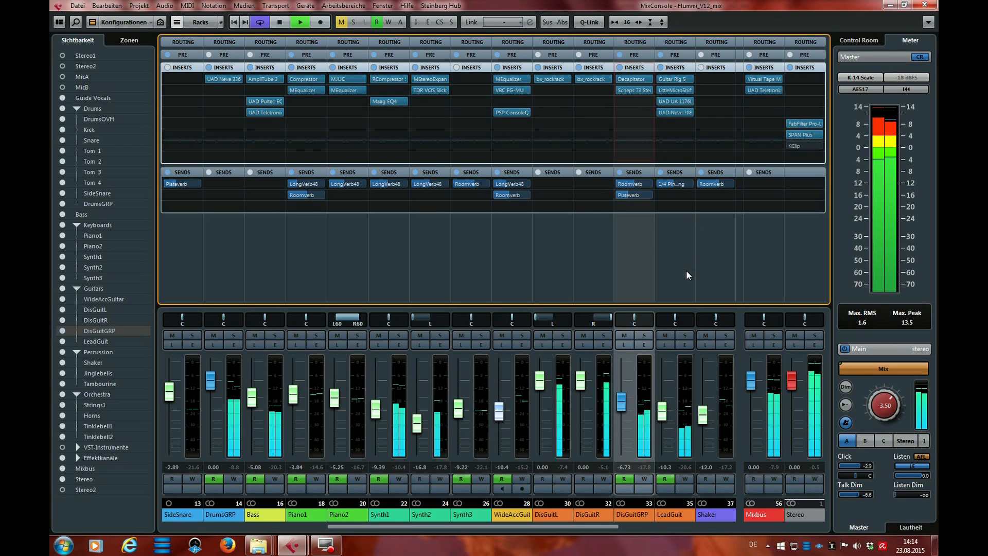
key("space")
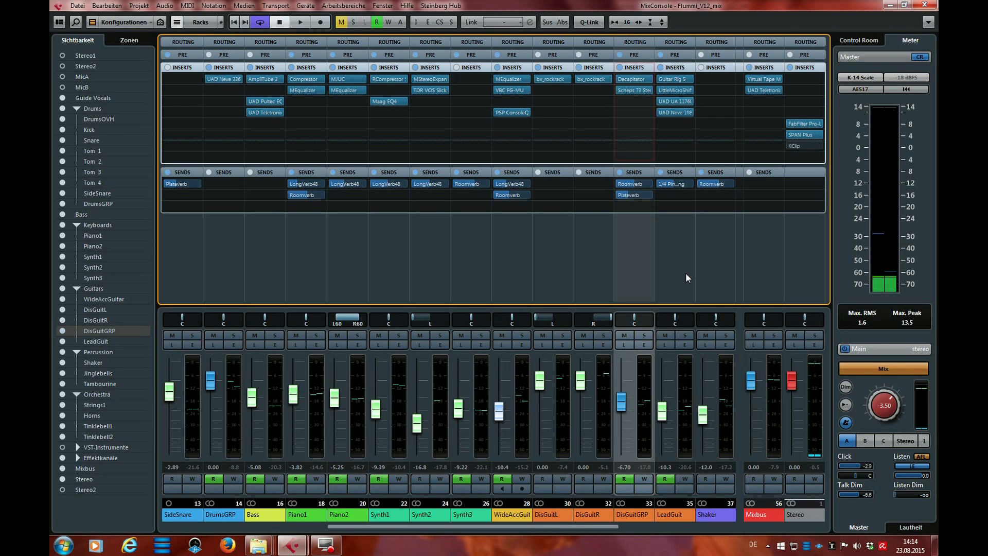
Step: Check the project window, return to the MixConsole, bring the effect channels into view, and select the Mixbus channel
key("F3")
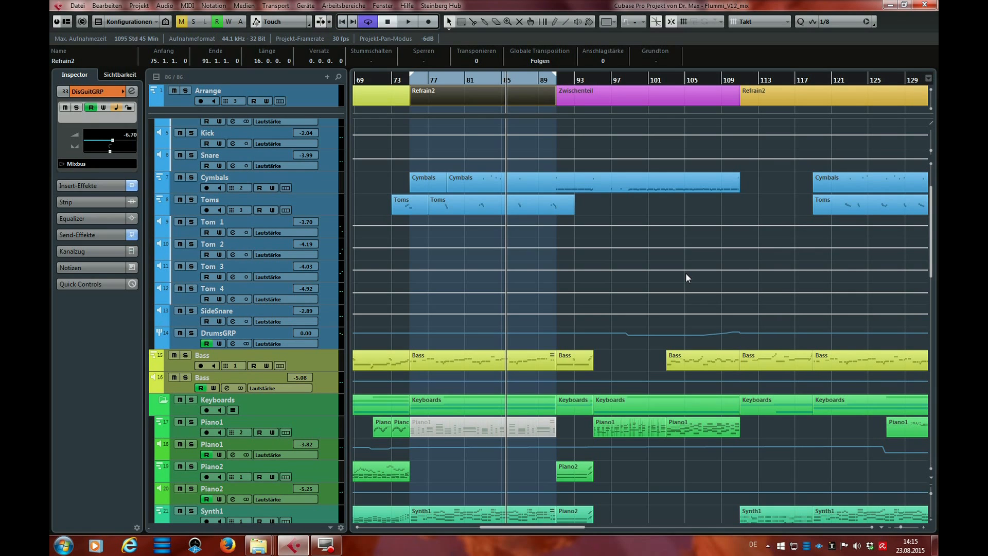
key("F3")
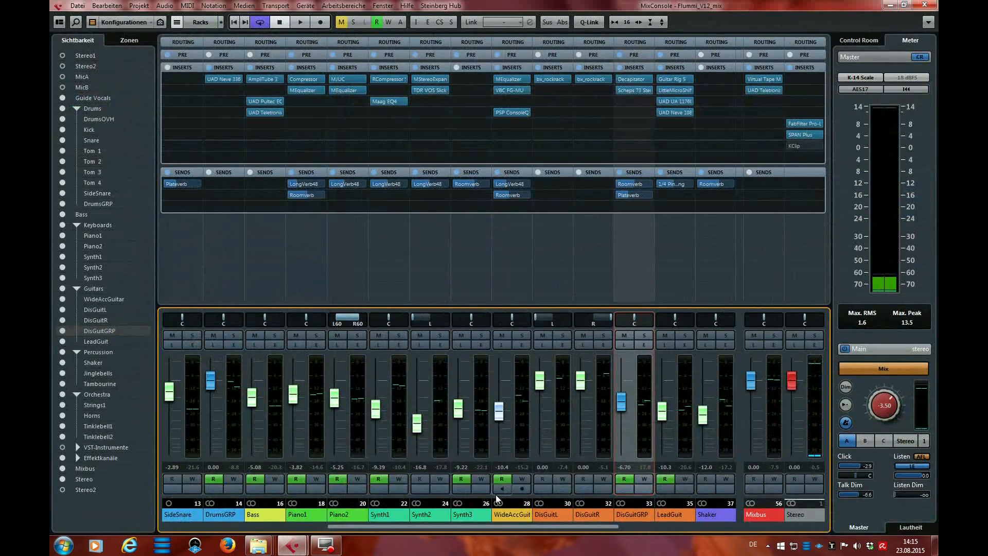
left_click_drag(528, 526, 740, 528)
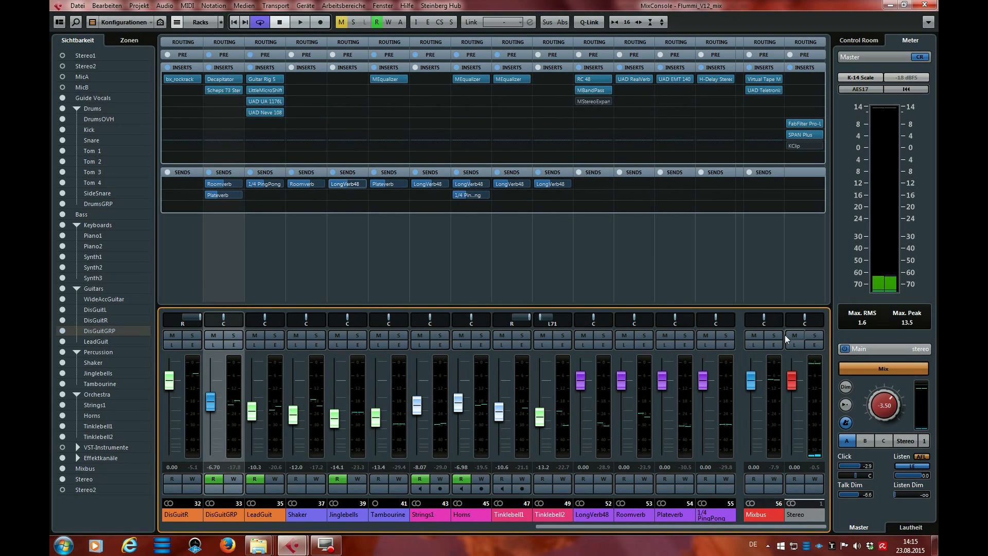
left_click(771, 238)
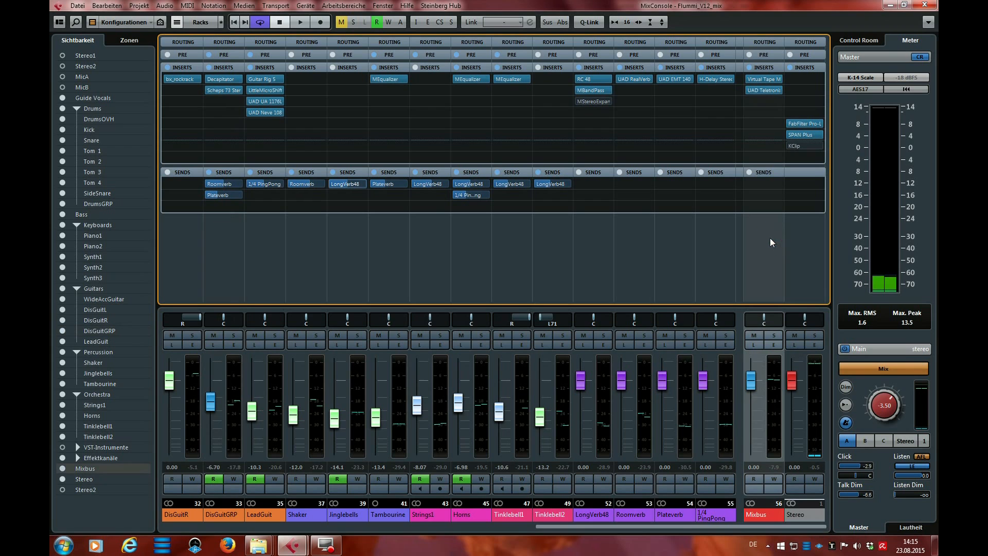
Step: Open Virtual Tape Machines on the Mixbus, examine its bias, speed, machine and tape settings, and close it
left_click(759, 79)
left_click_drag(596, 94, 647, 76)
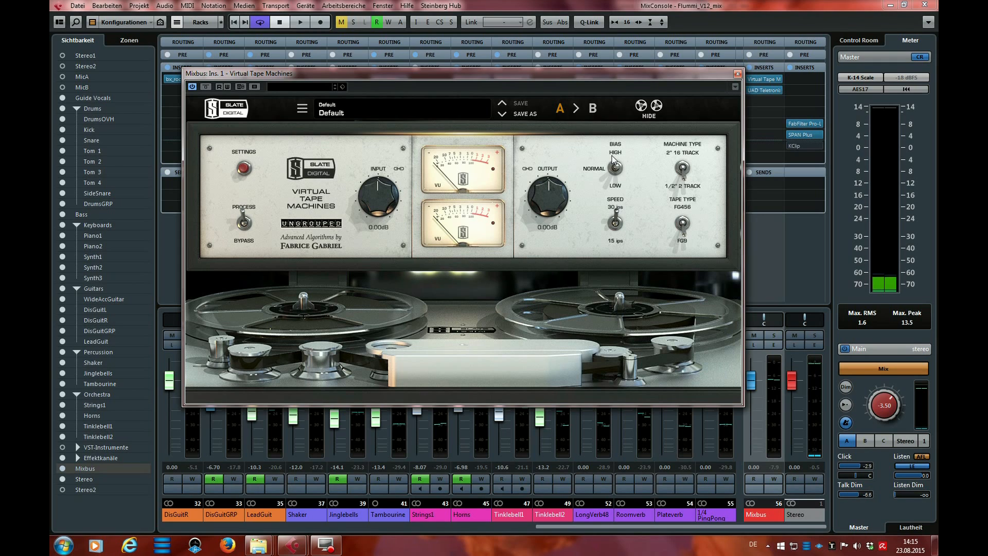
left_click(737, 73)
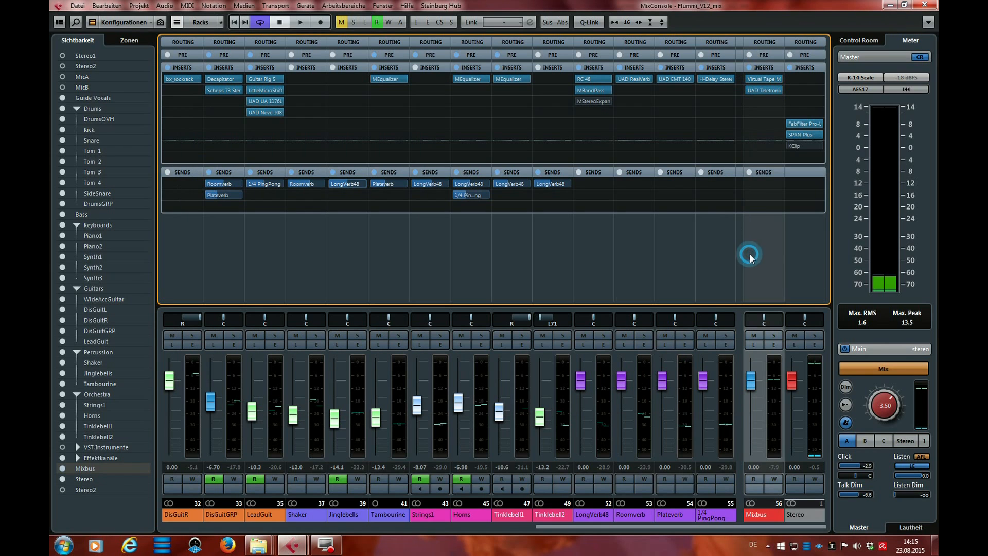
Step: Open UAD Teletronix LA-2 on the Mixbus, examine its gain, peak reduction and meter, and close it
left_click(763, 90)
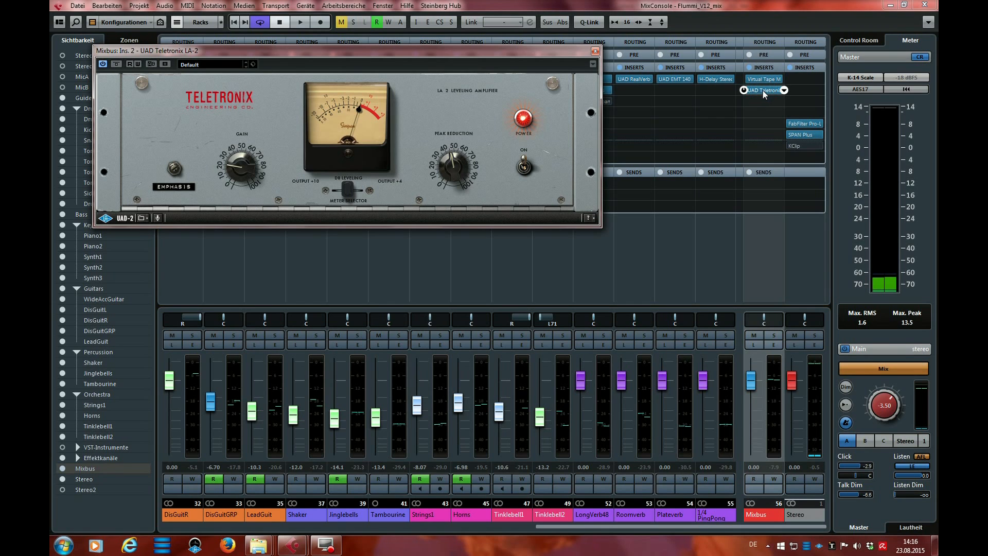
left_click_drag(475, 57, 501, 77)
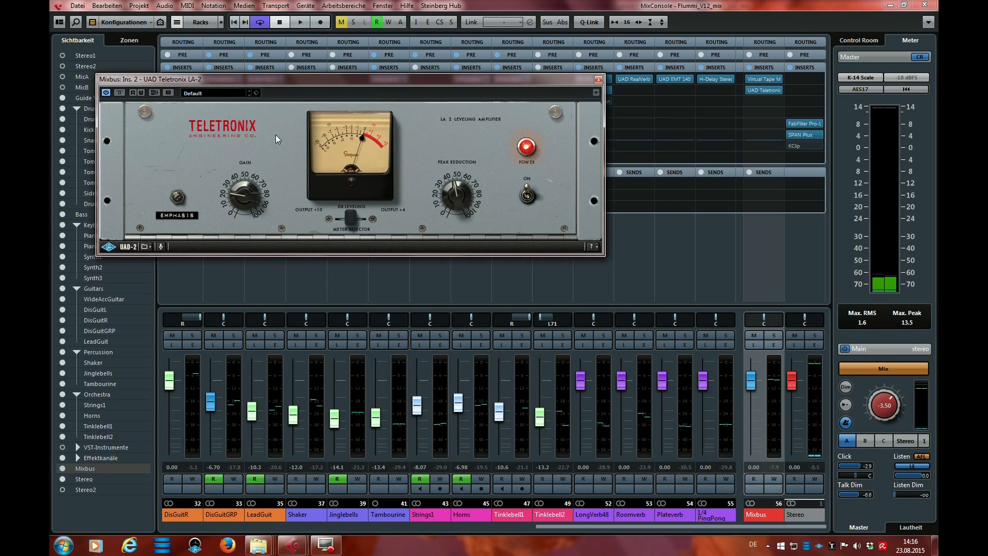
left_click_drag(216, 78, 242, 78)
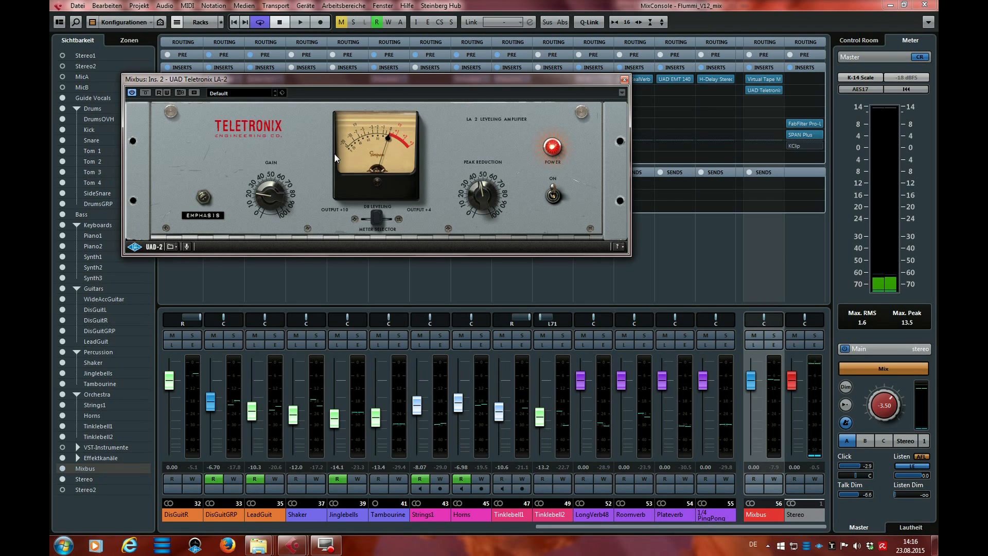
left_click_drag(434, 78, 499, 144)
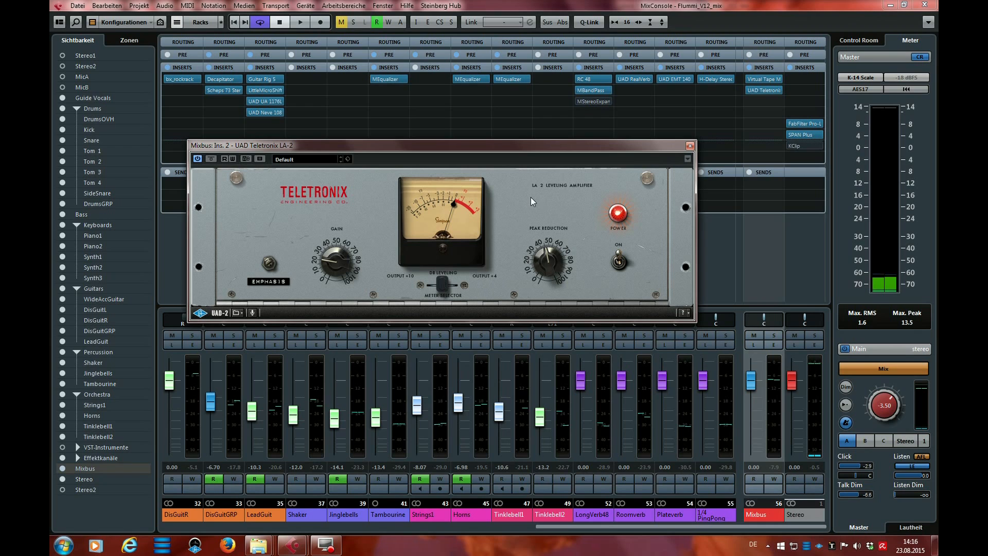
left_click(690, 146)
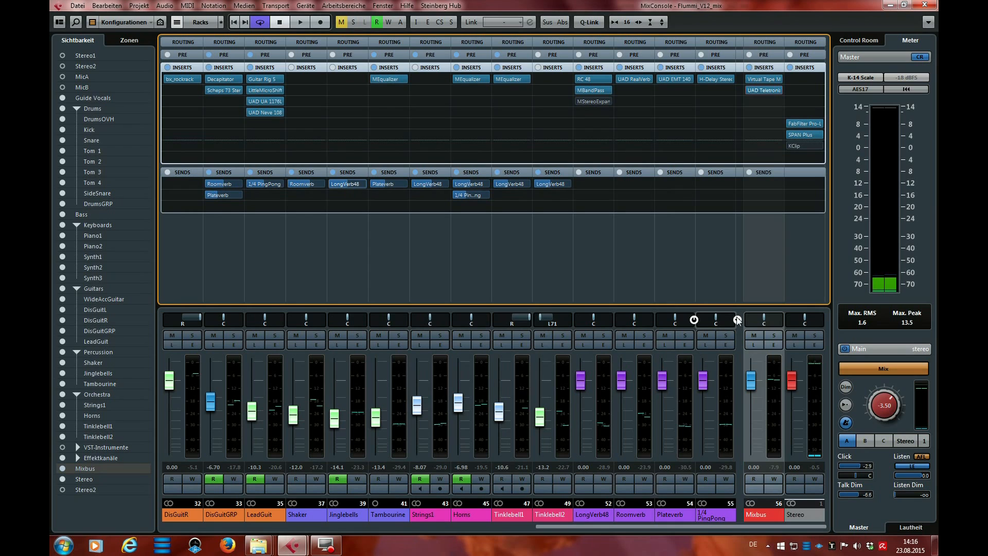
Step: Play the full mix and open Virtual Tape Machines and UAD Teletronix LA-2 from the Mixbus, arranging both windows in view
key("space")
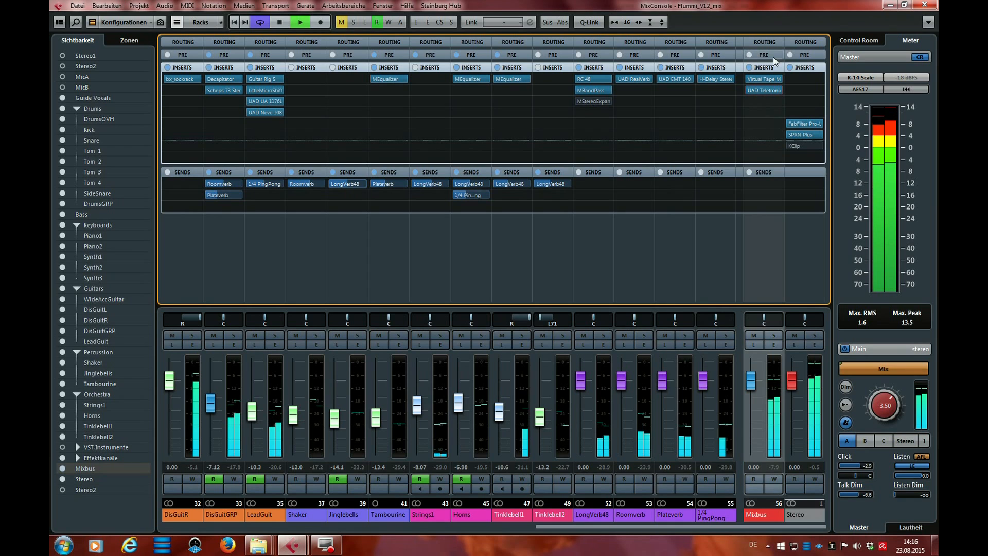
left_click(764, 79)
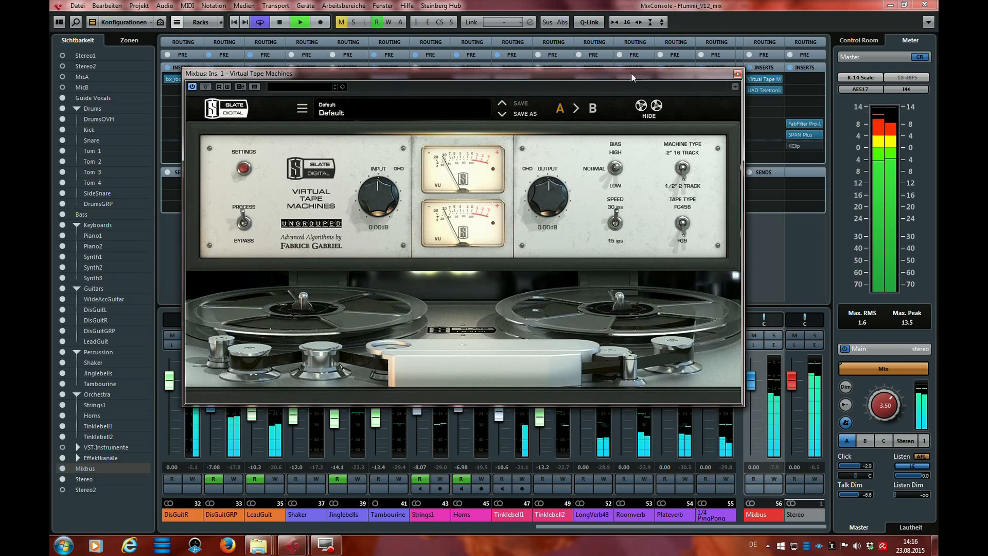
left_click_drag(632, 77, 551, 81)
left_click(765, 90)
mouse_move(592, 141)
left_mouse_down()
mouse_move(684, 267)
mouse_move(787, 299)
left_mouse_up()
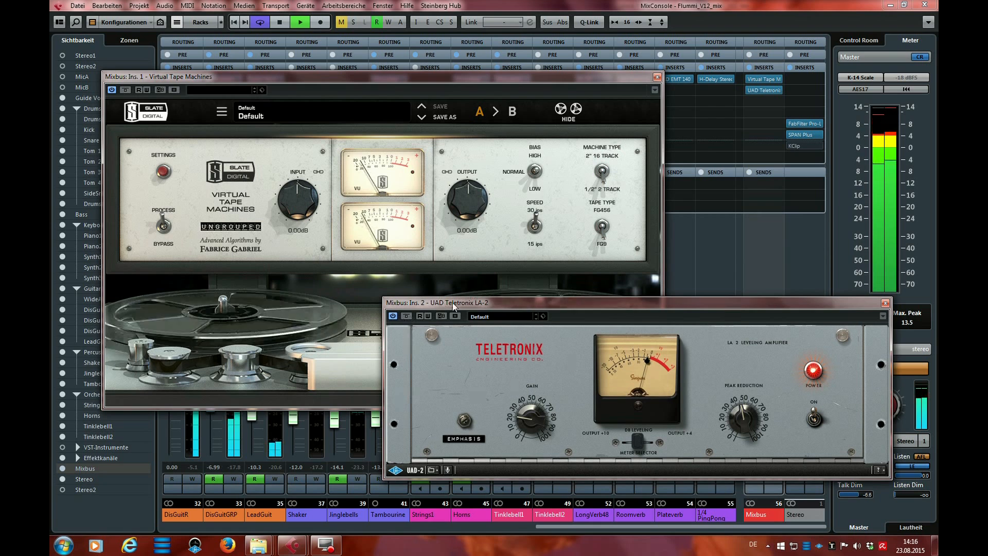
Step: Bypass both Mixbus plug-ins, switch Virtual Tape Machines active and back to bypassed during playback, and stop
left_click(406, 316)
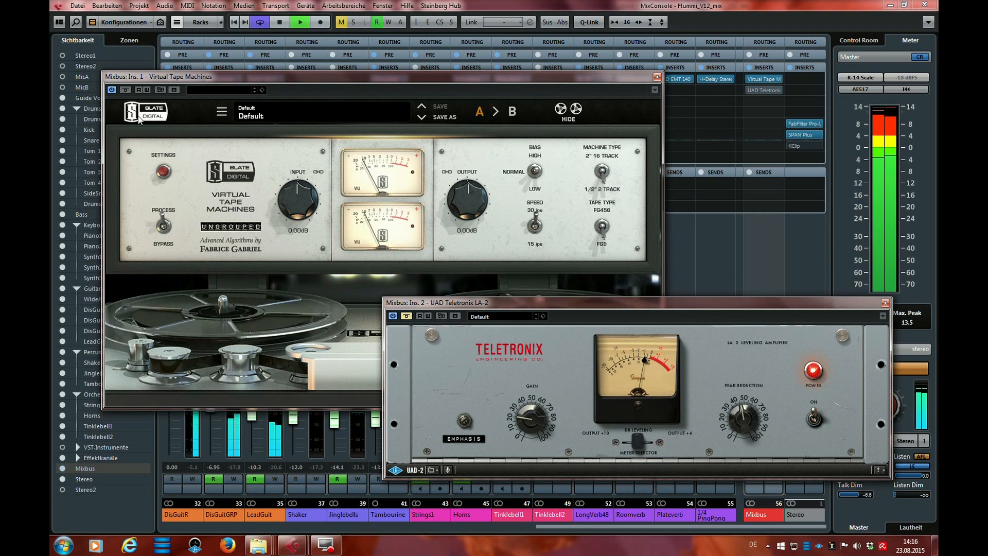
left_click(170, 96)
left_click_drag(261, 74, 254, 41)
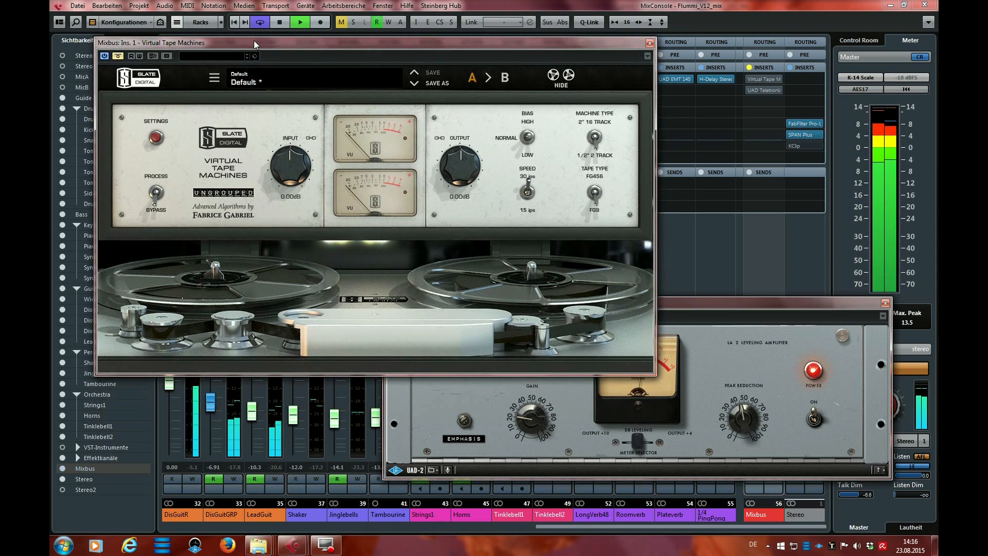
left_click(117, 57)
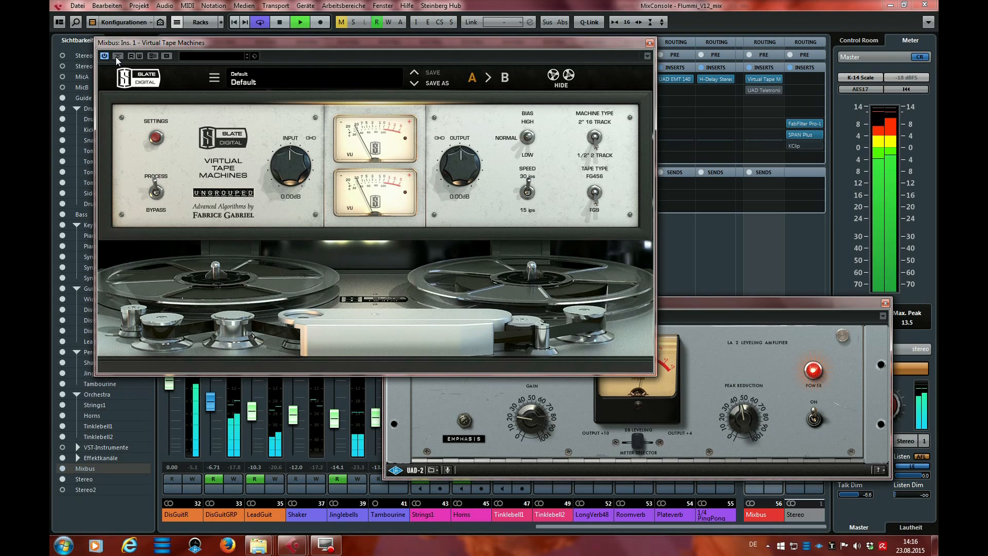
left_click(116, 58)
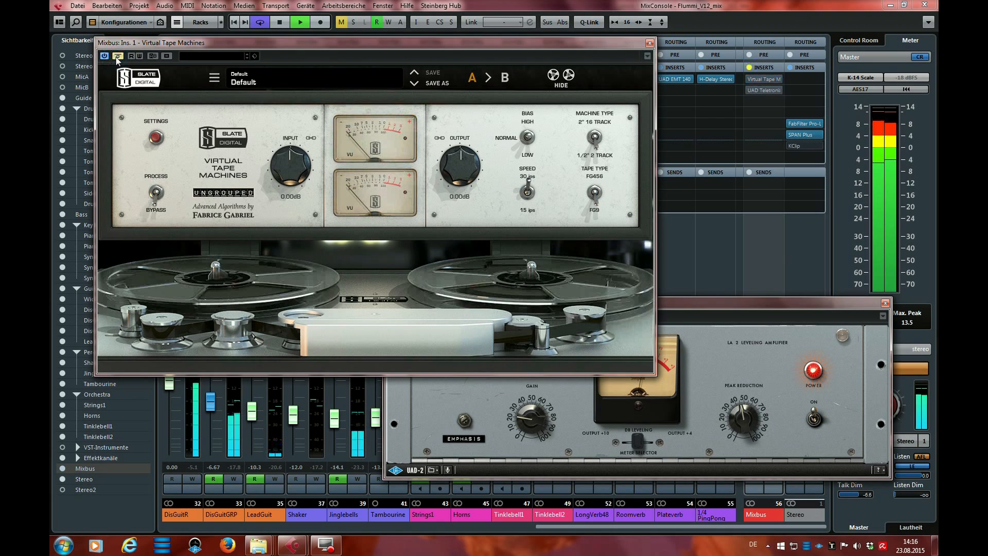
key("space")
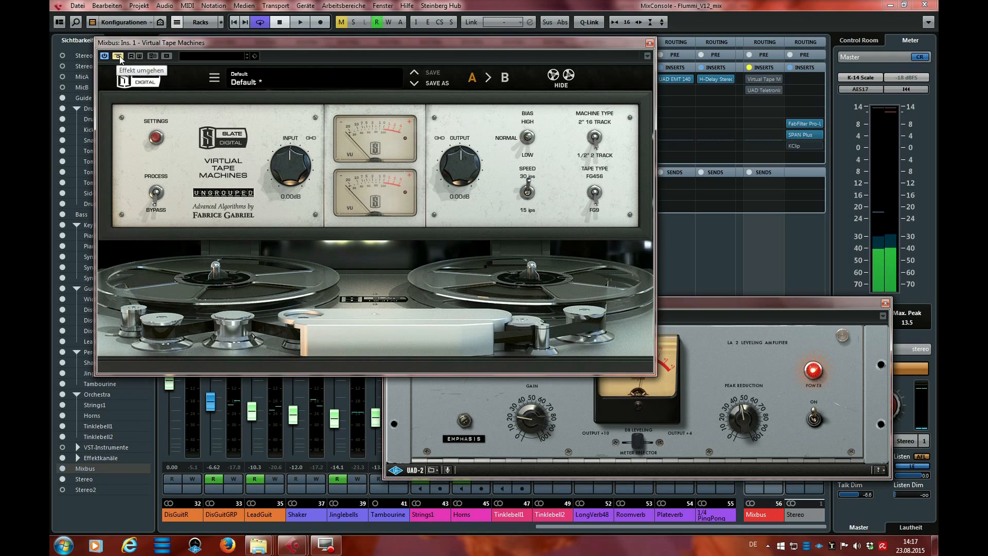
Step: Replay the mix with Virtual Tape Machines bypassed, reactivate it during playback, and stop
key("space")
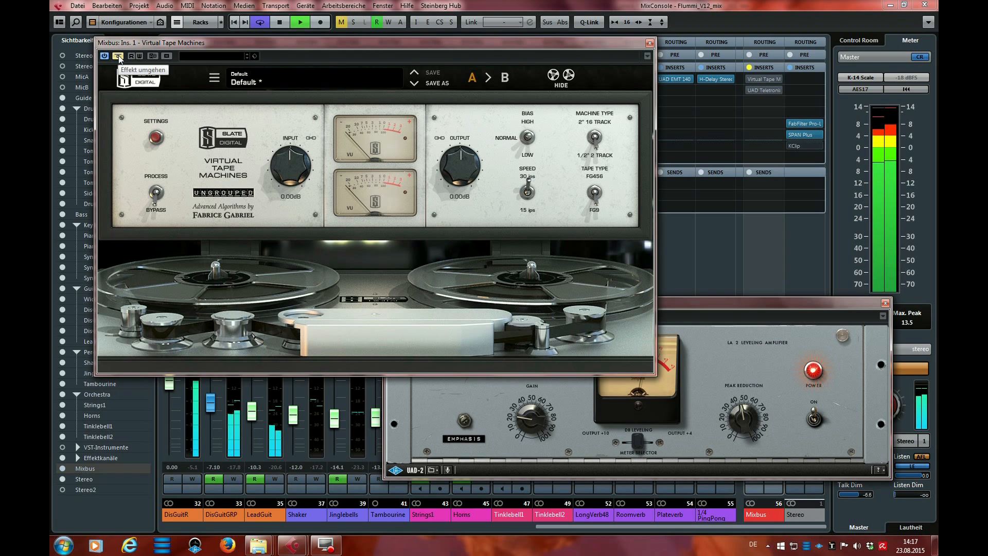
left_click(117, 56)
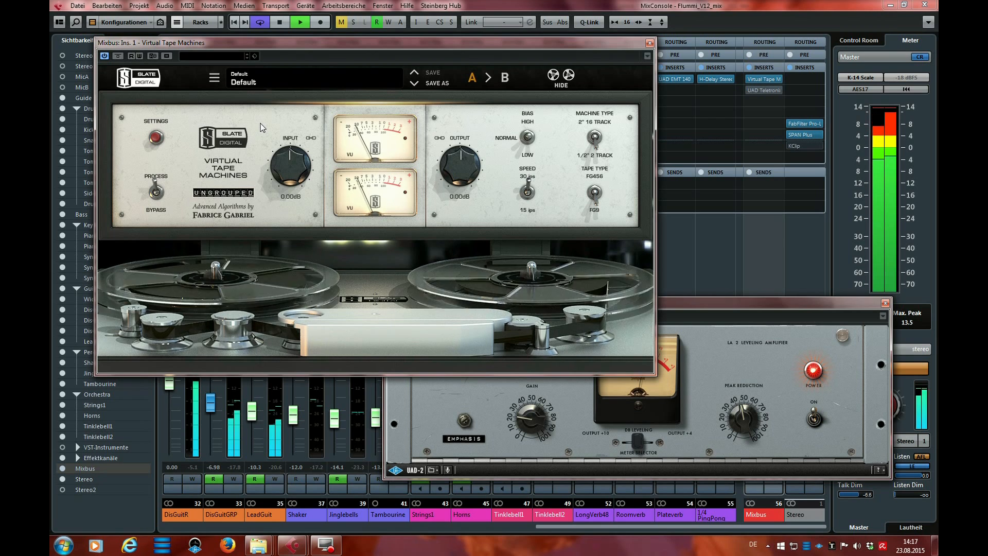
key("space")
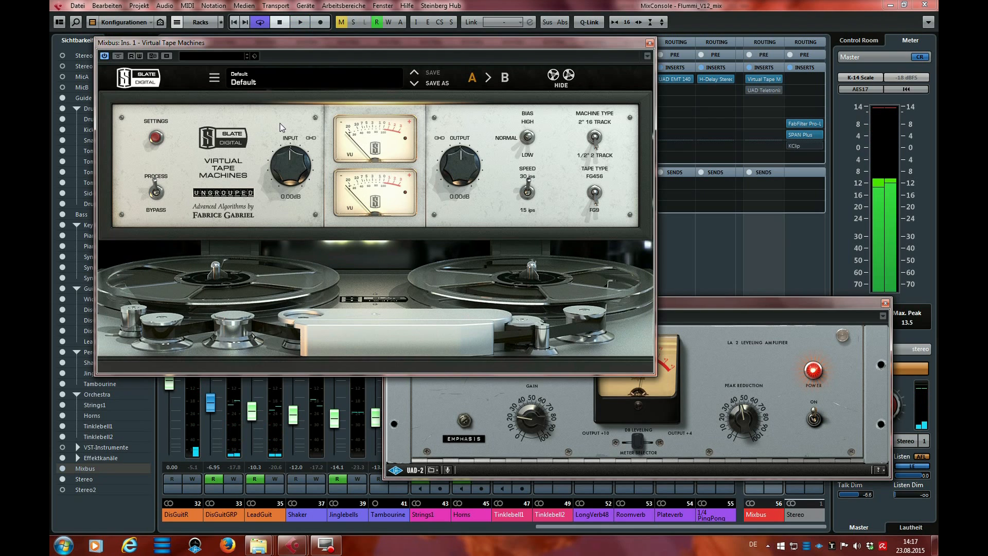
Step: Bring the LA-2 window forward, replay the mix while toggling the LA-2 bypass for comparison, and leave it active
left_click(252, 44)
left_click_drag(714, 305, 614, 226)
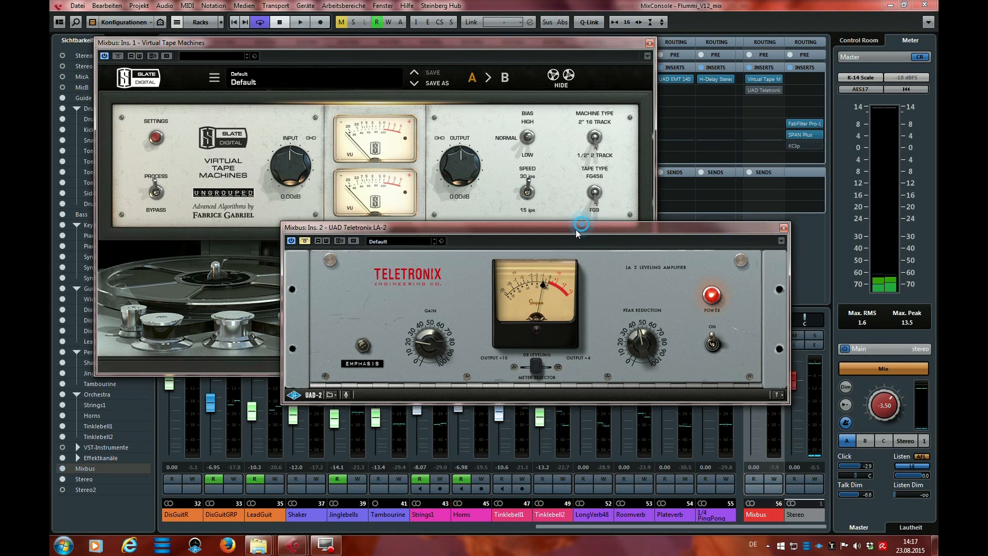
left_click_drag(580, 227, 561, 255)
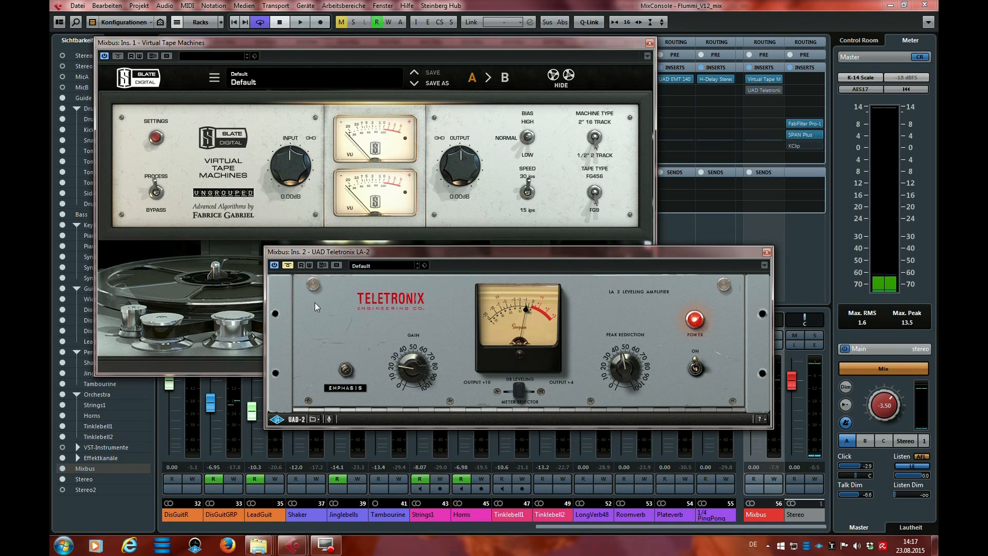
key("space")
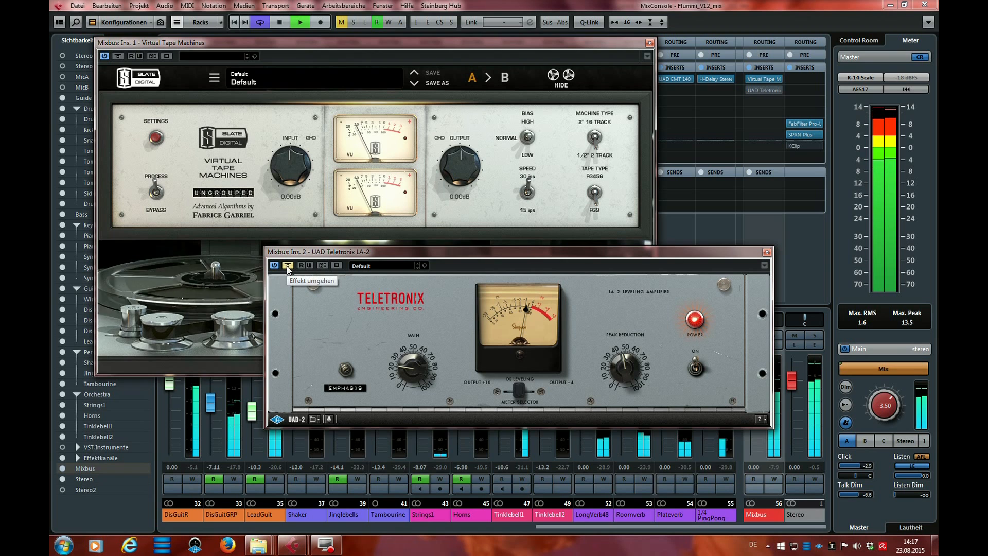
left_click(289, 267)
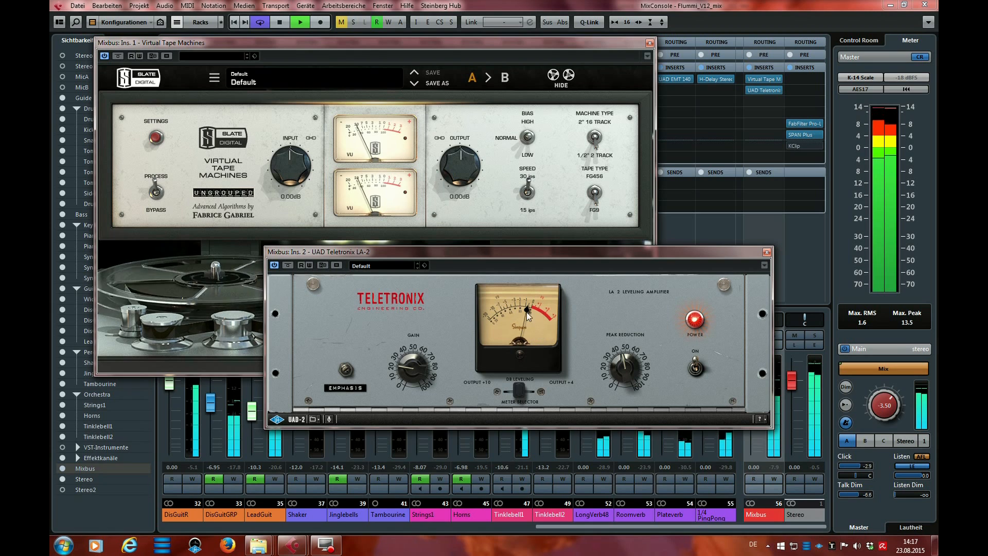
left_click(288, 265)
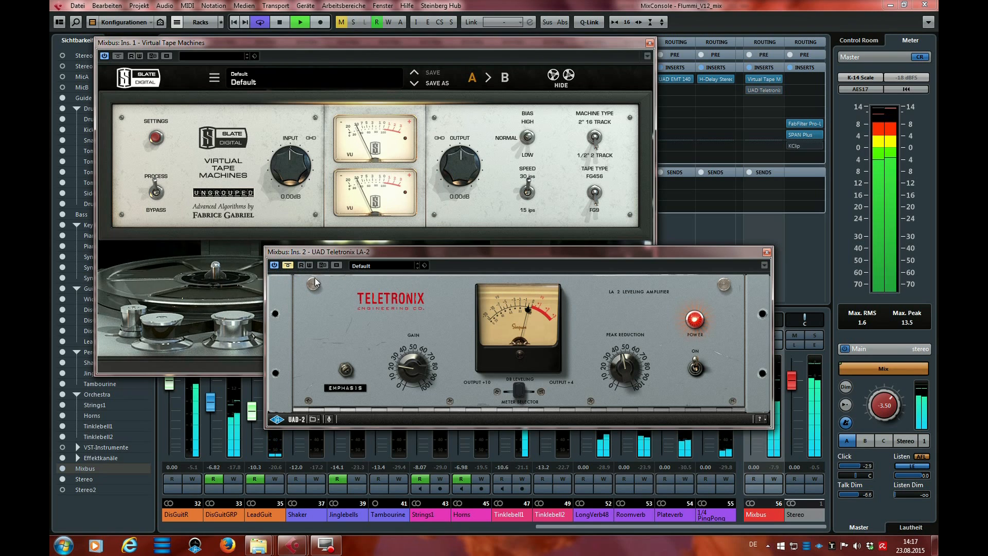
left_click(289, 266)
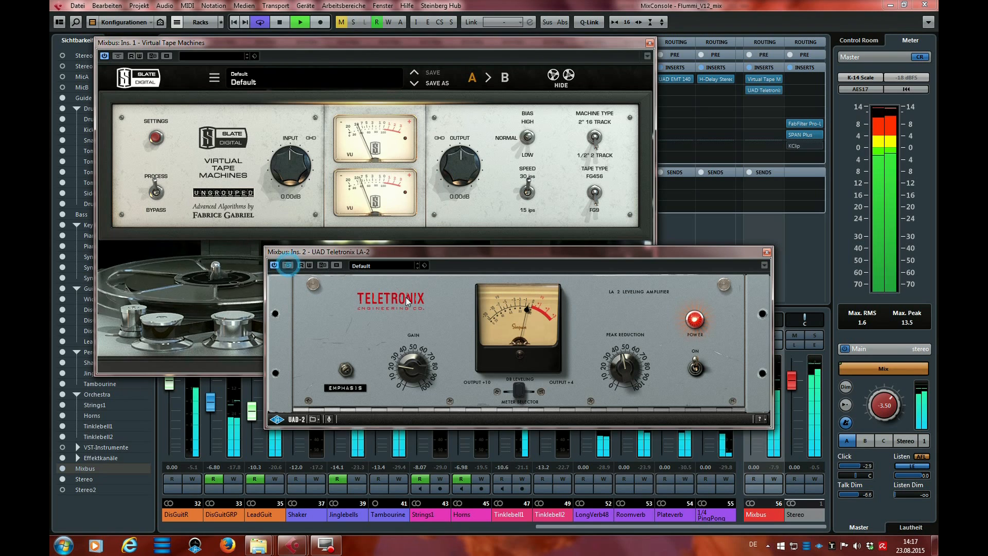
Step: Switch the LA-2's power off and back on during playback, close both Mixbus plug-in windows, and stop playback
left_click(694, 369)
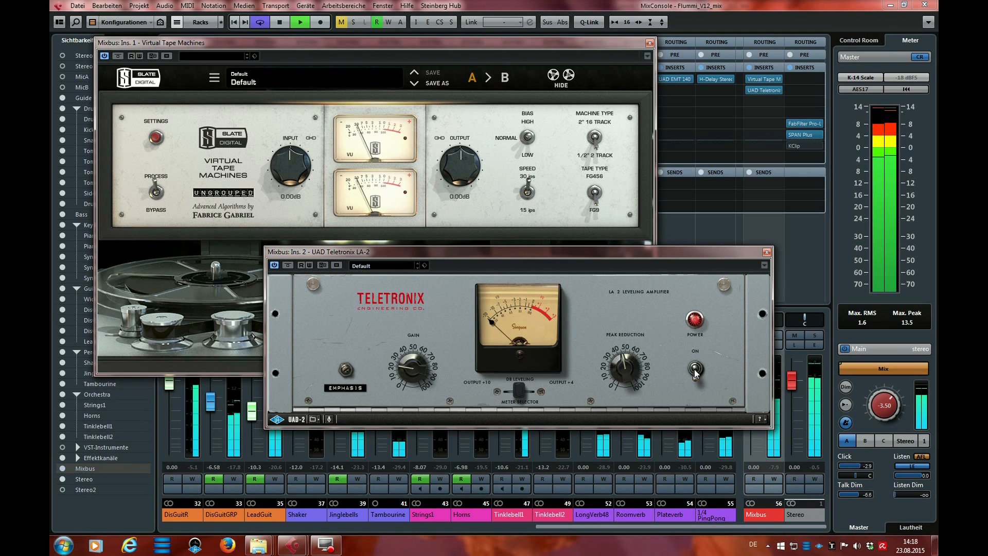
left_click(694, 369)
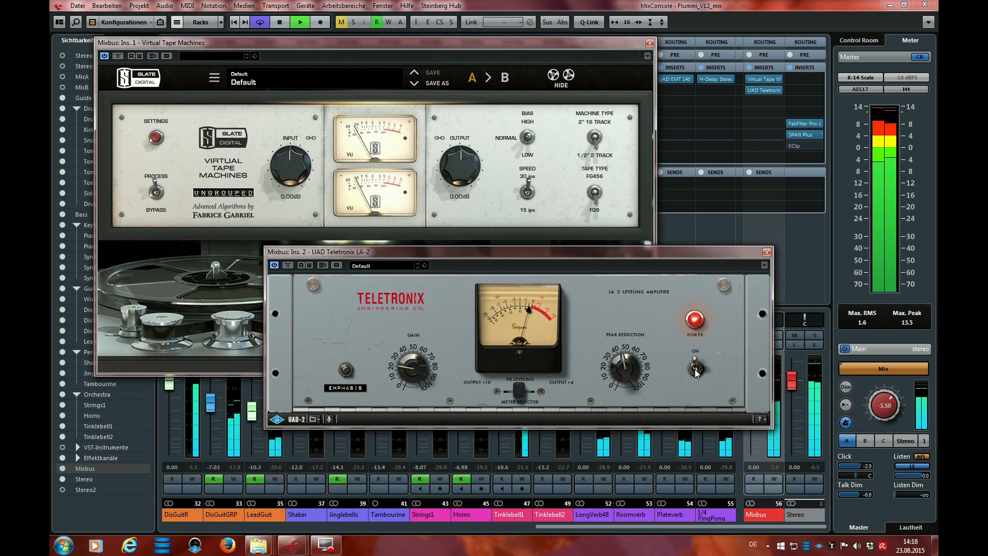
left_click(767, 251)
left_click(650, 42)
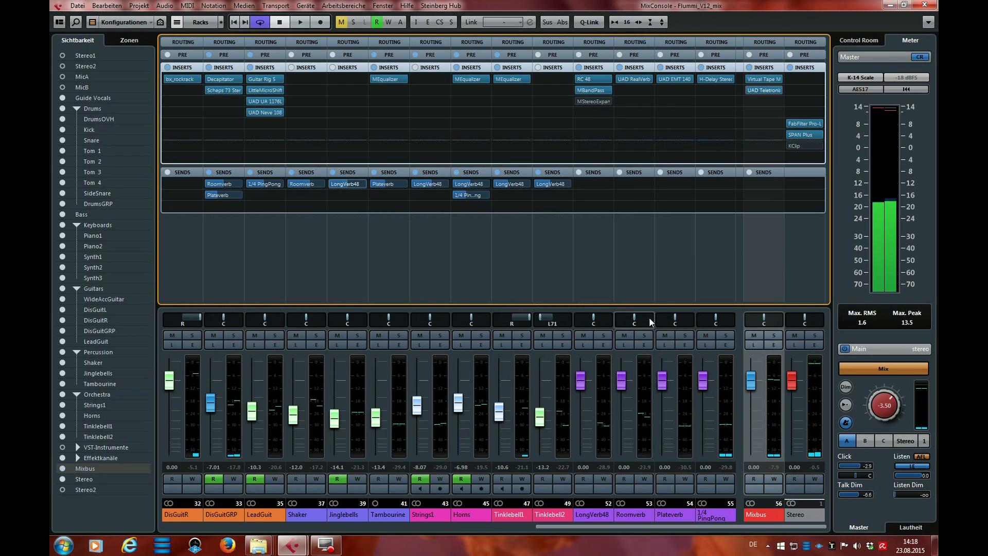